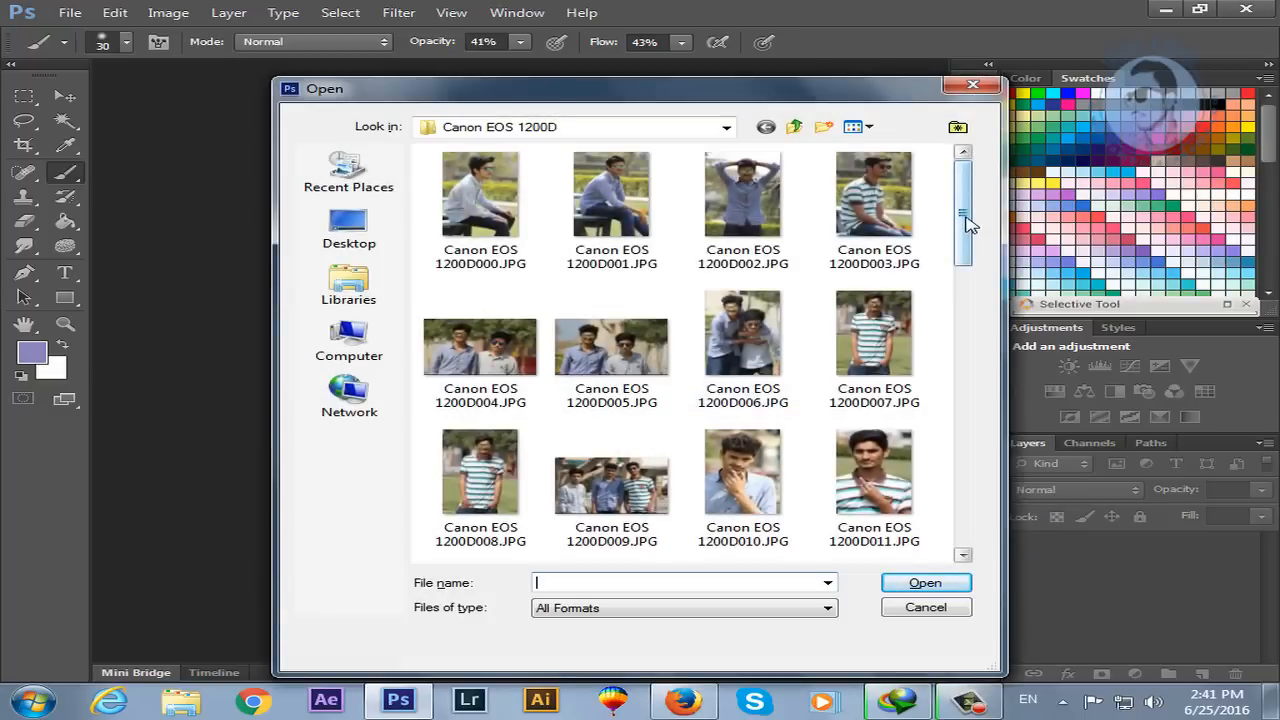
# - Open the photo Canon EOS 1200D029.JPG from the Canon EOS 1200D folder
pyautogui.moveTo(966, 224); pyautogui.dragTo(974, 406)
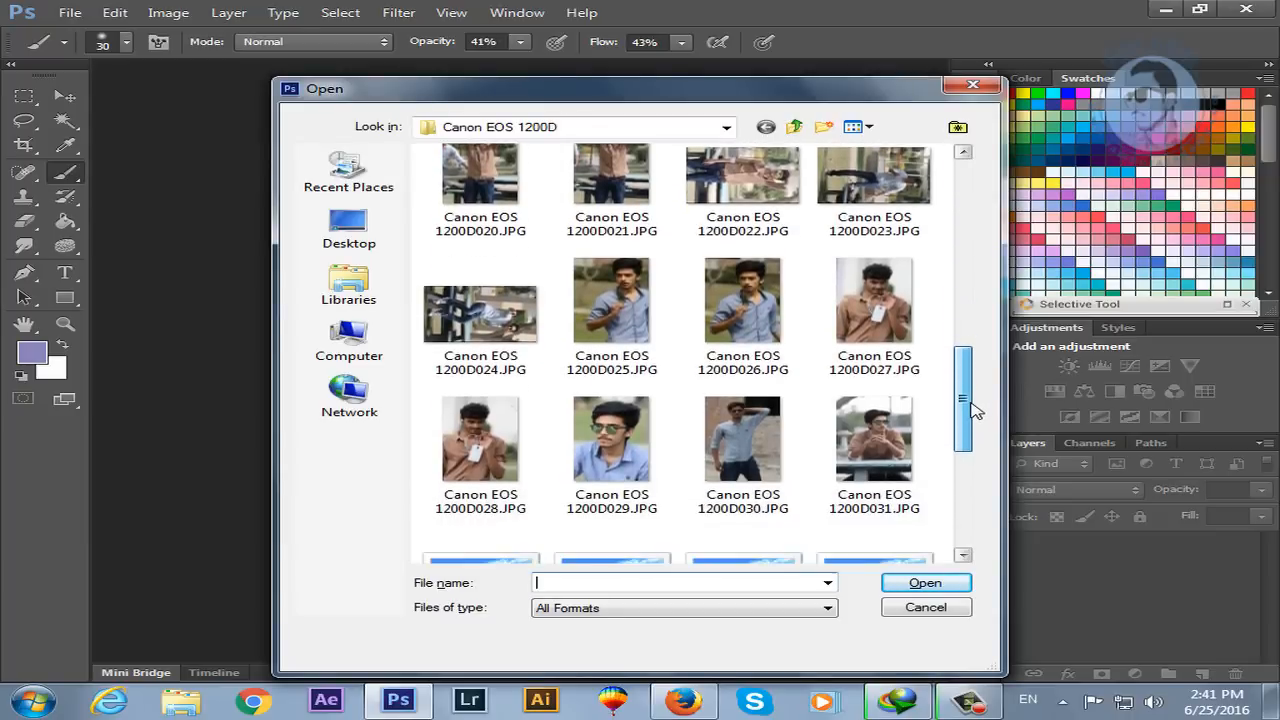
pyautogui.click(651, 455)
pyautogui.click(925, 582)
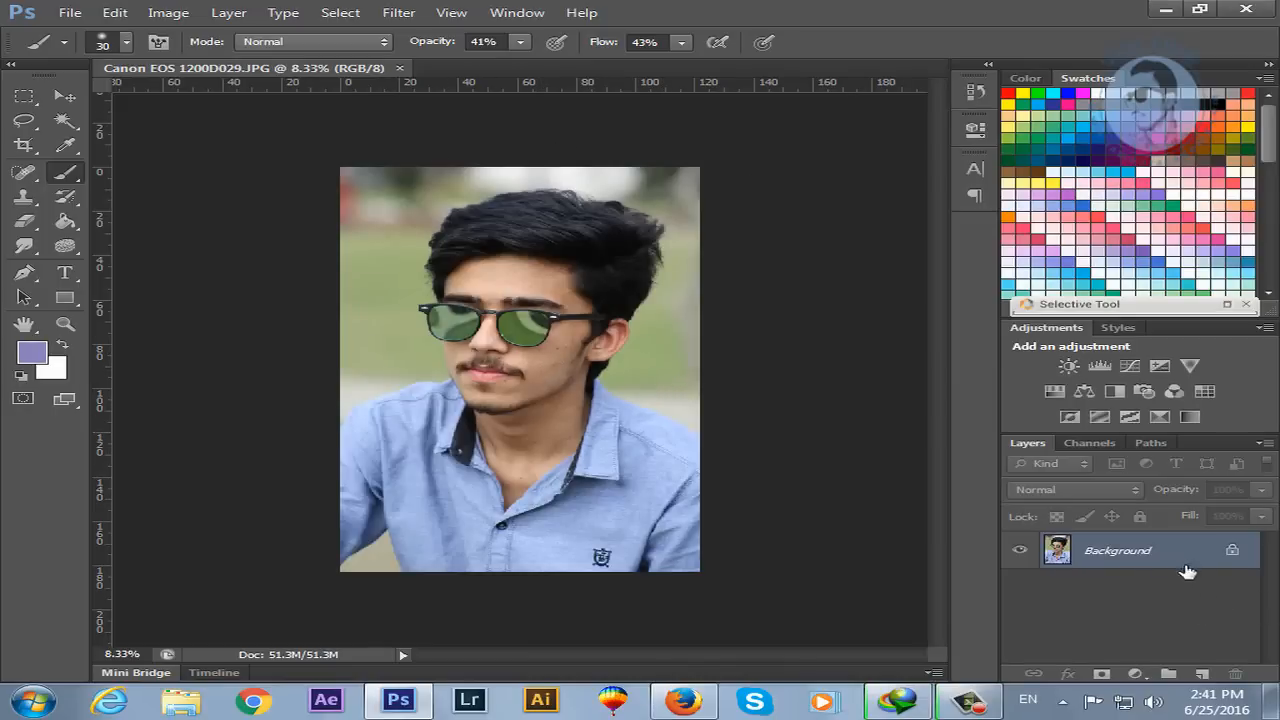
# - Convert the locked Background into a regular layer and place a new empty layer beneath it
pyautogui.doubleClick(1247, 558)
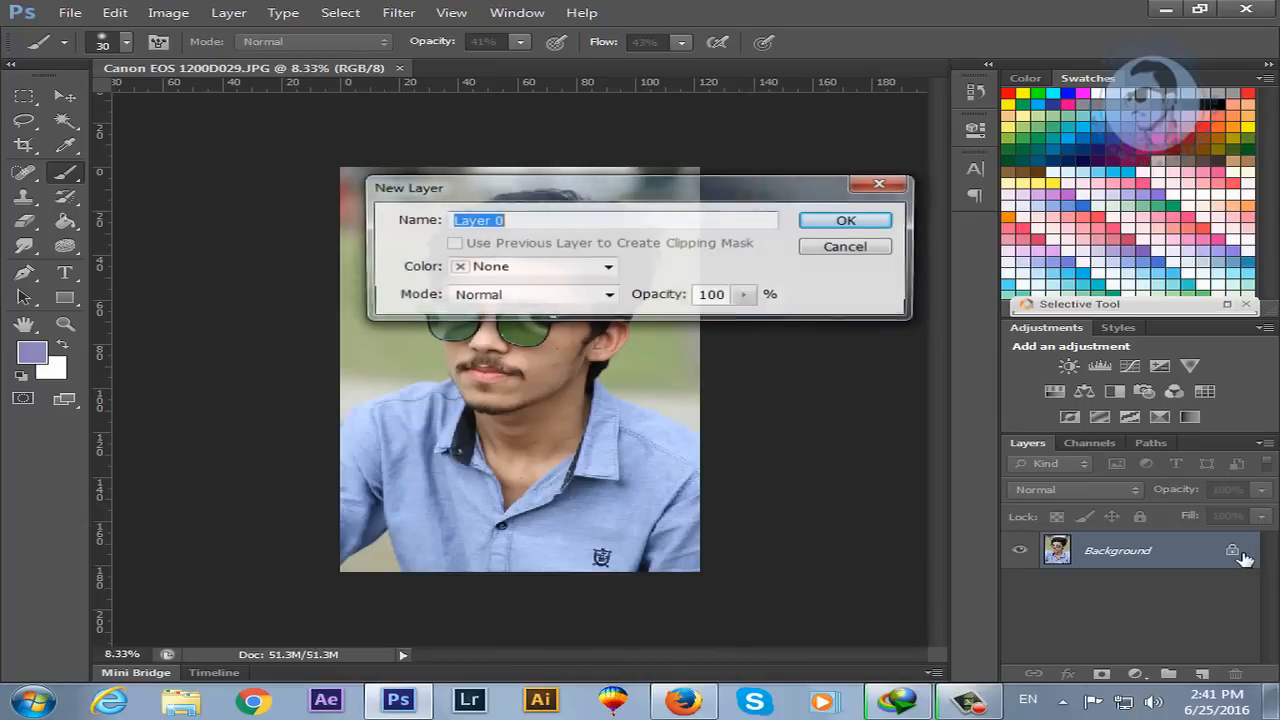
pyautogui.click(849, 221)
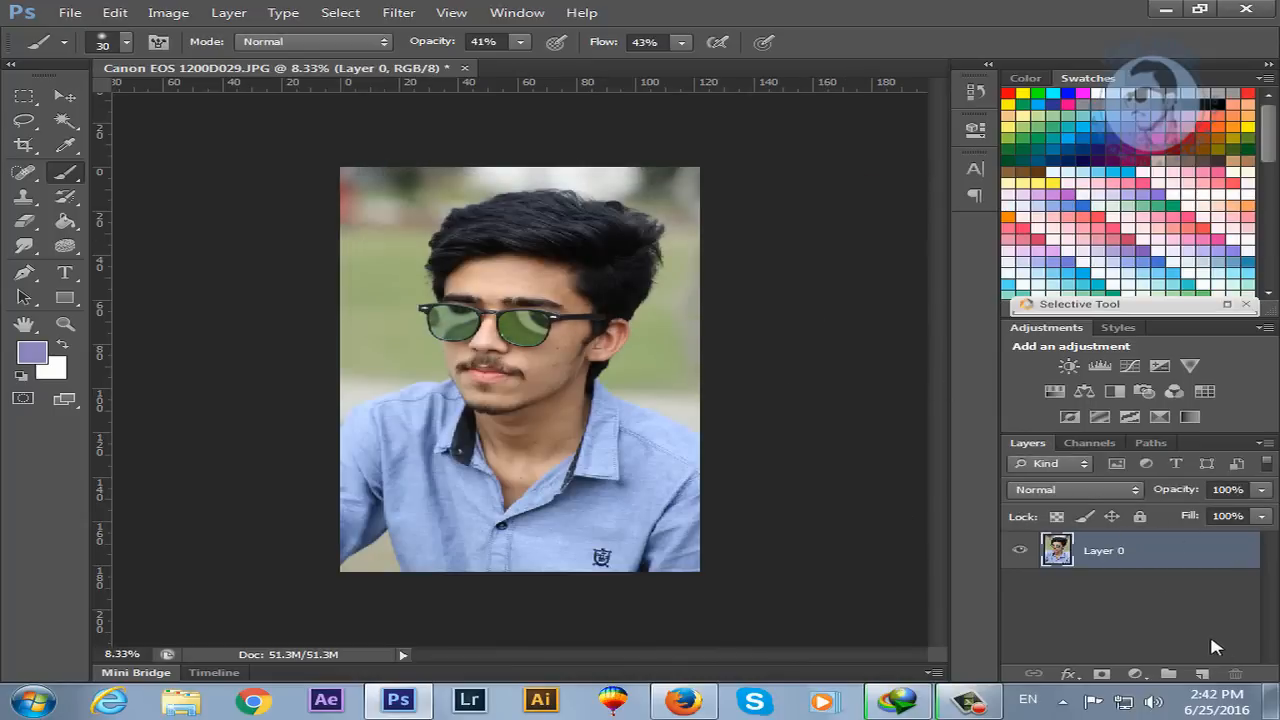
pyautogui.click(1203, 675)
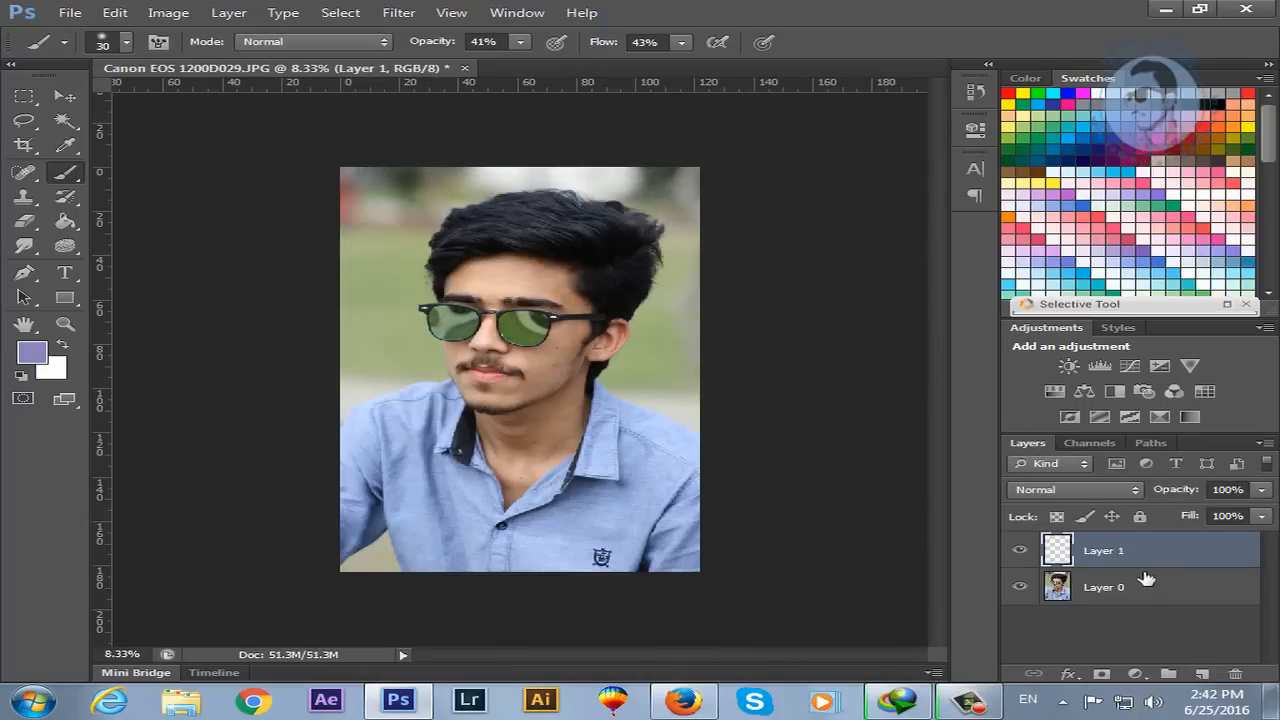
pyautogui.moveTo(1140, 598); pyautogui.dragTo(1143, 542)
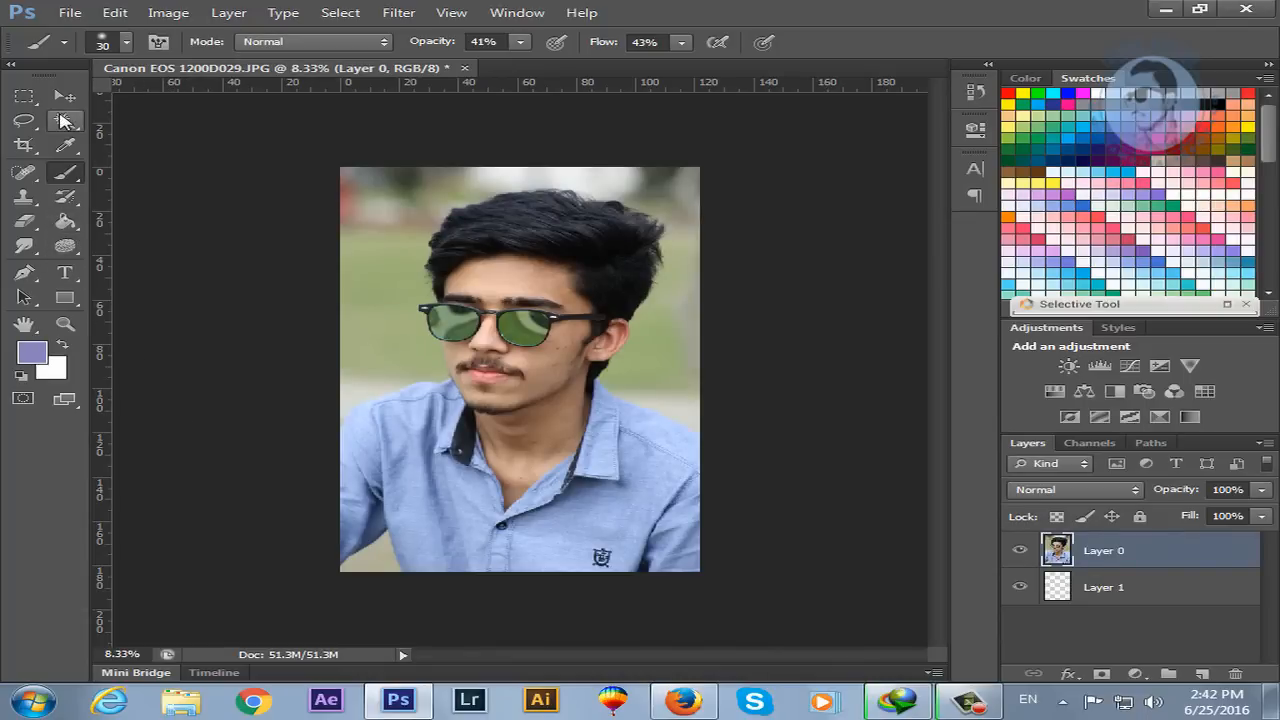
# - Erase the pale backdrop area near the photo's upper-left corner with the Magic Eraser
pyautogui.click(24, 222)
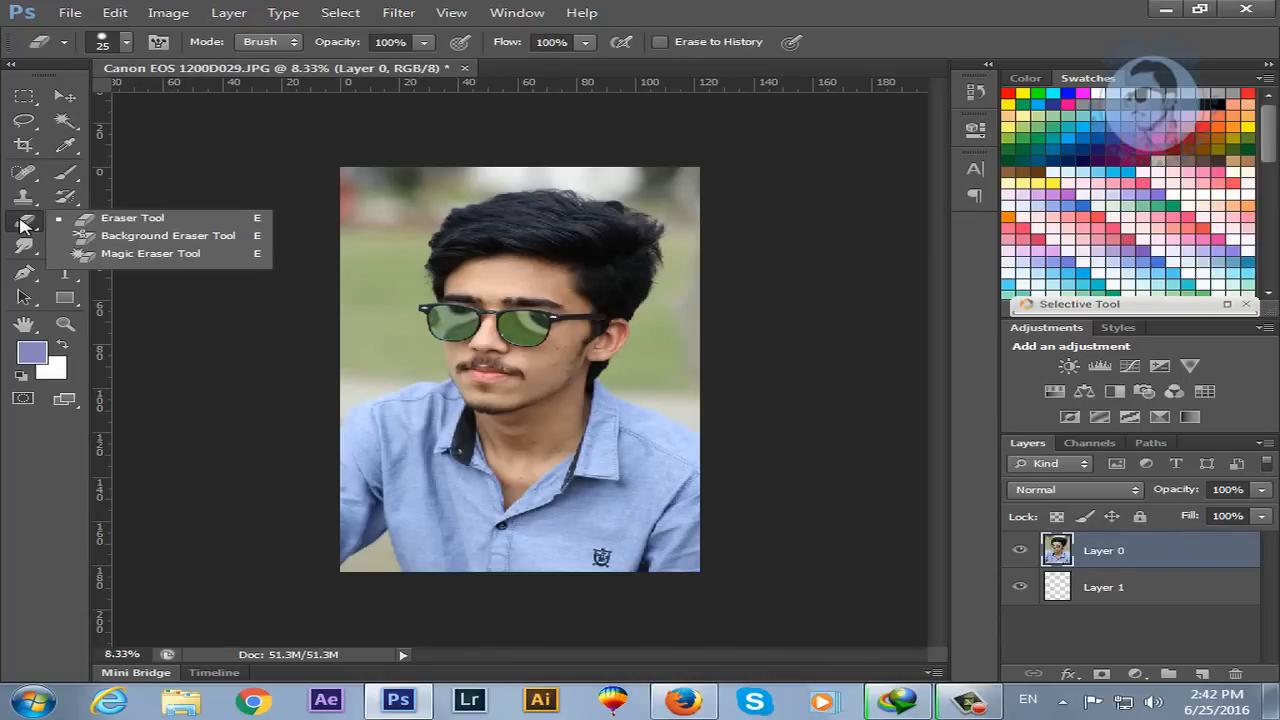
pyautogui.click(120, 255)
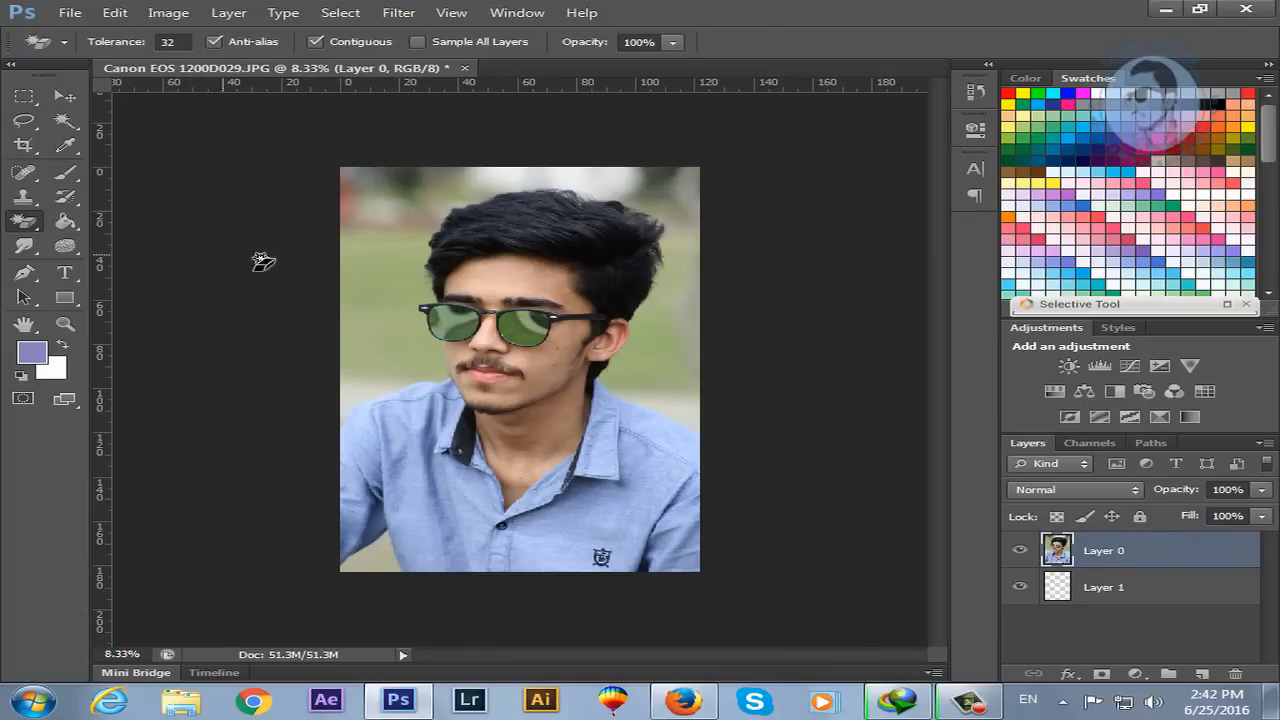
pyautogui.click(396, 205)
# - Erase the backdrop to the left of the man's hair using the Background Eraser at size 800
pyautogui.click(28, 230)
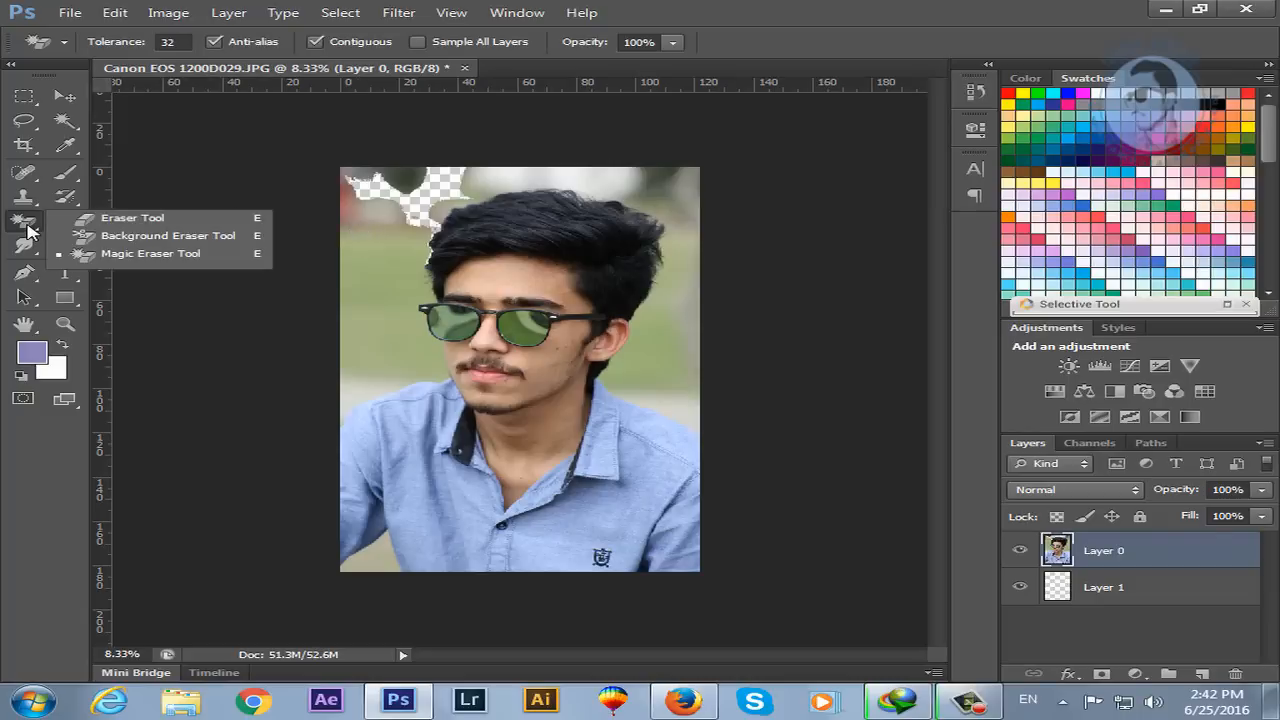
pyautogui.click(113, 237)
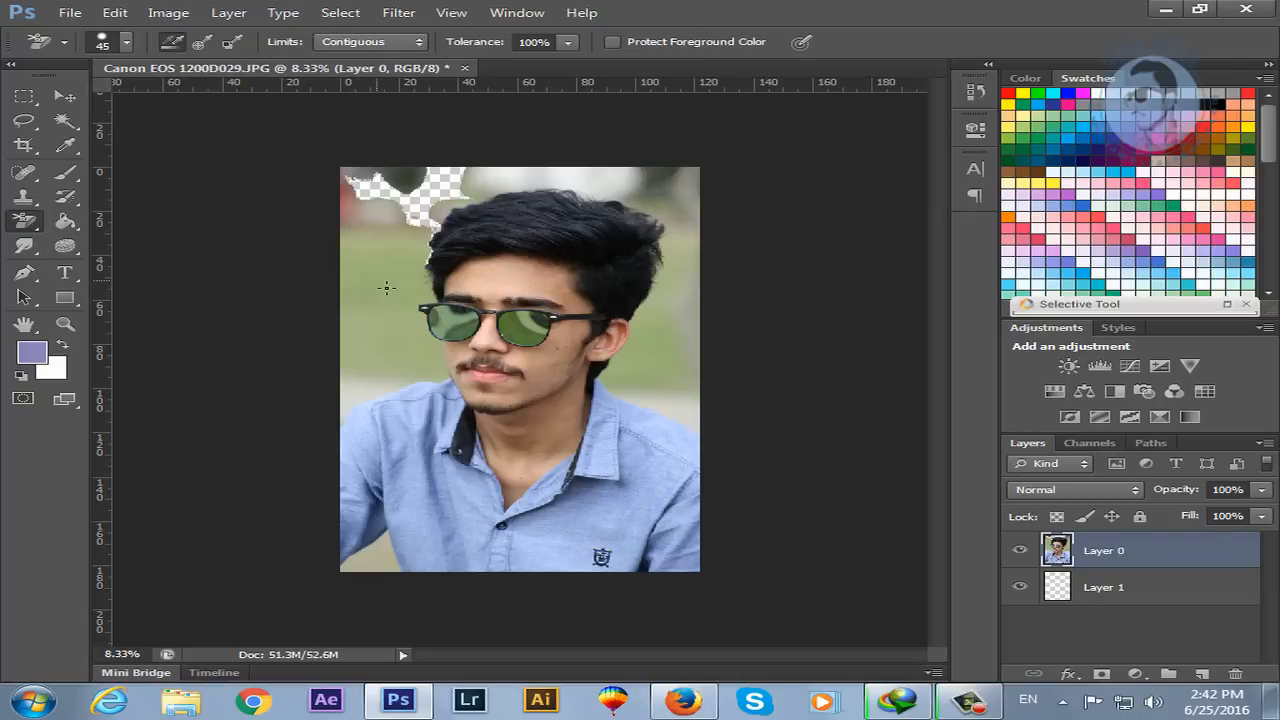
pyautogui.press(']')
pyautogui.press(']')
pyautogui.press(']')
pyautogui.press(']')
pyautogui.press(']')
pyautogui.press(']')
pyautogui.press(']')
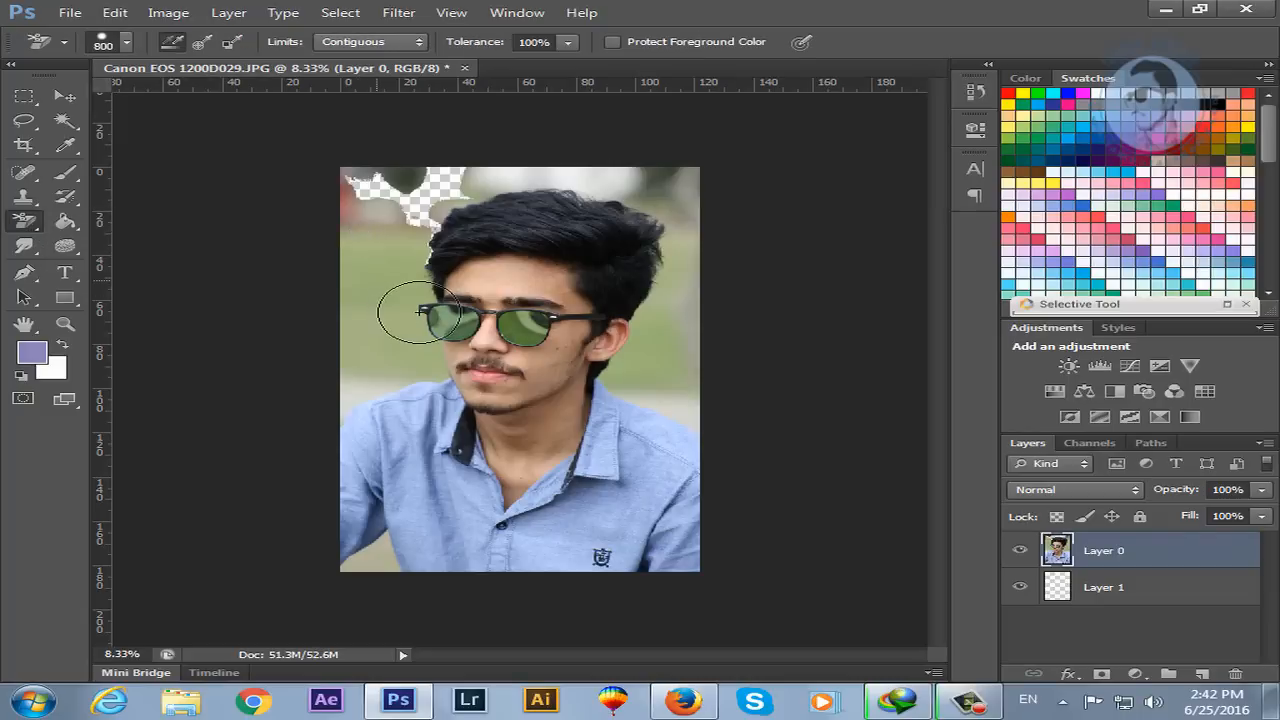
pyautogui.moveTo(378, 281)
pyautogui.mouseDown()
pyautogui.moveTo(375, 199)
pyautogui.moveTo(445, 195)
pyautogui.mouseUp()
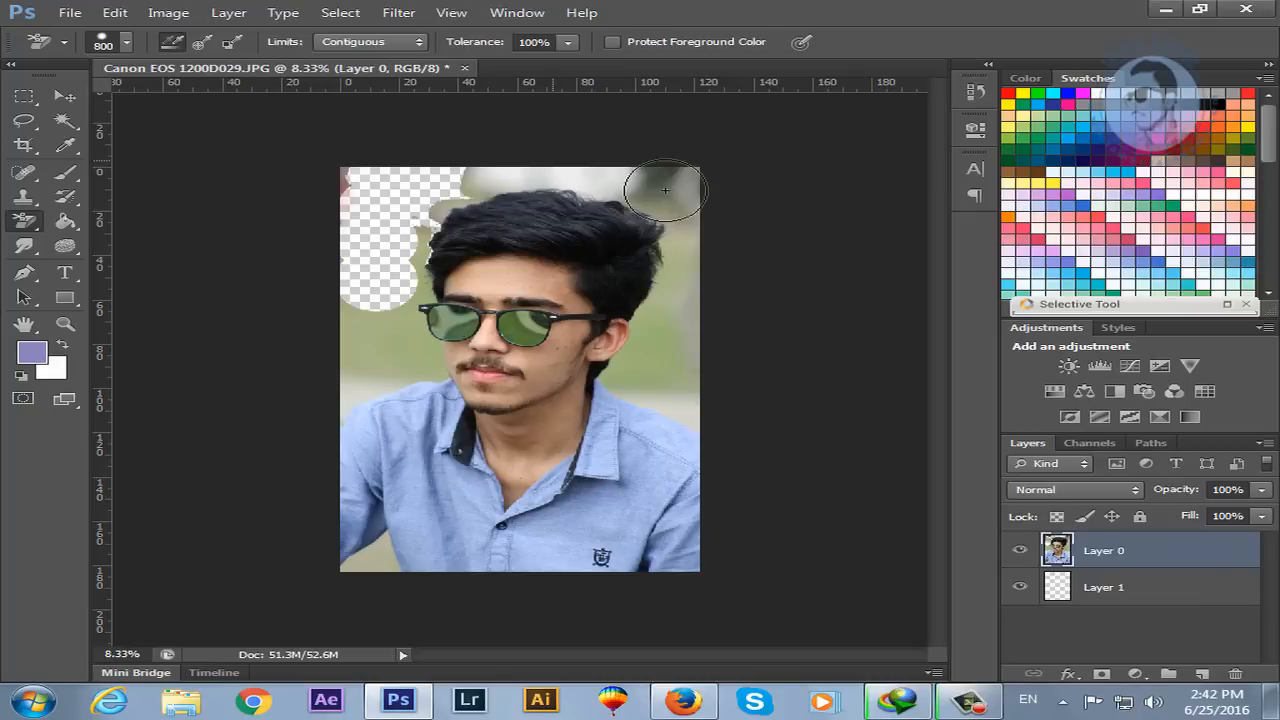
# - Remove the green and pale backdrop areas on both sides of the head and above the hair with the Magic Eraser
pyautogui.rightClick(25, 229)
pyautogui.click(129, 251)
pyautogui.click(405, 378)
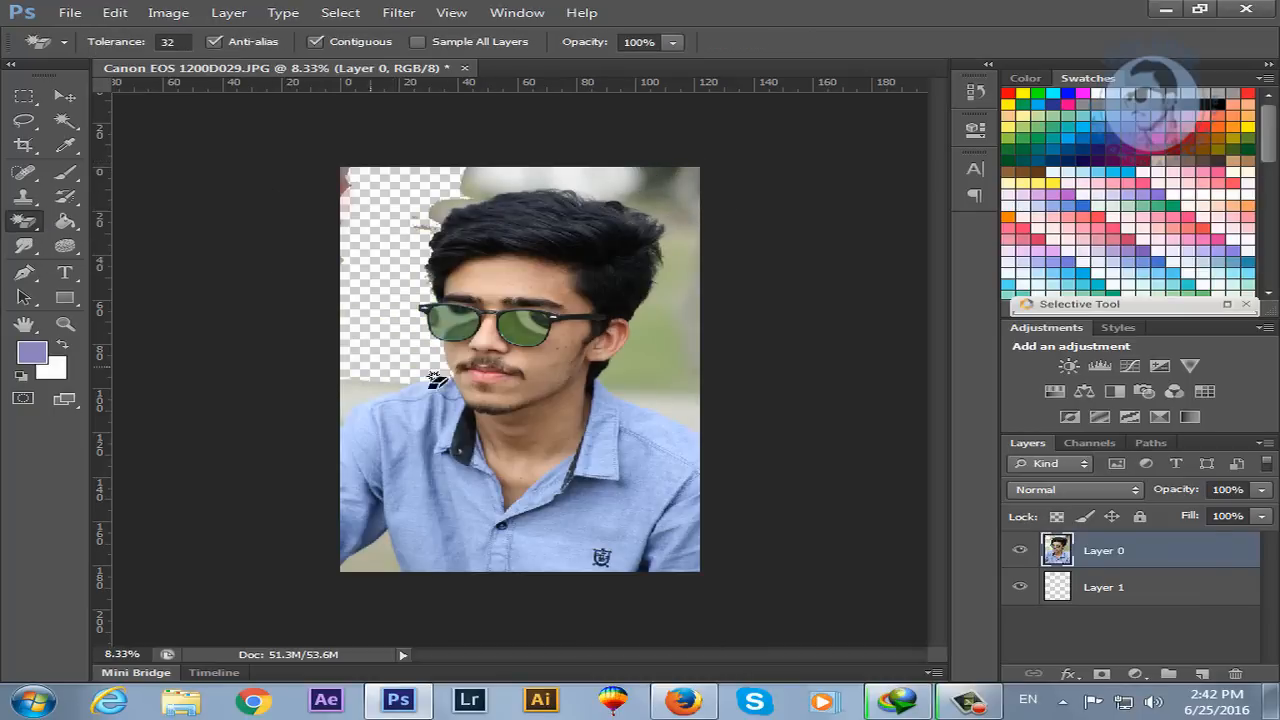
pyautogui.click(667, 372)
pyautogui.click(691, 376)
pyautogui.click(687, 211)
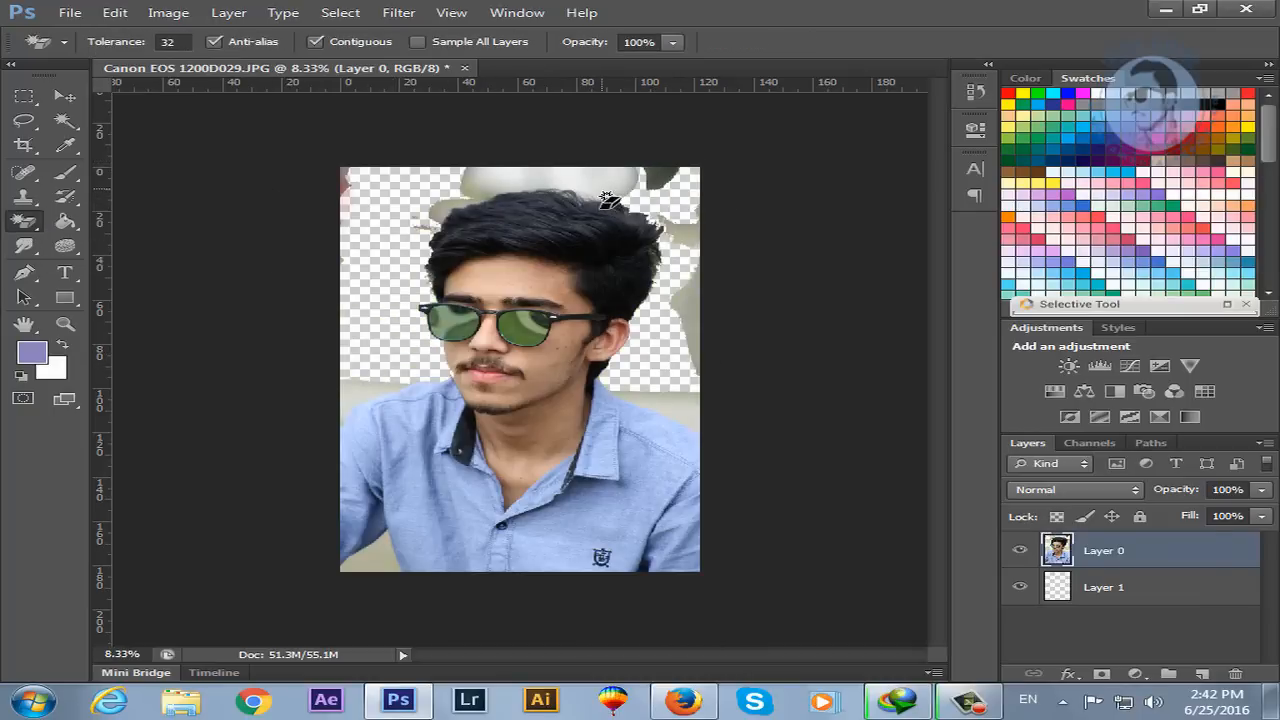
pyautogui.click(606, 197)
pyautogui.click(468, 190)
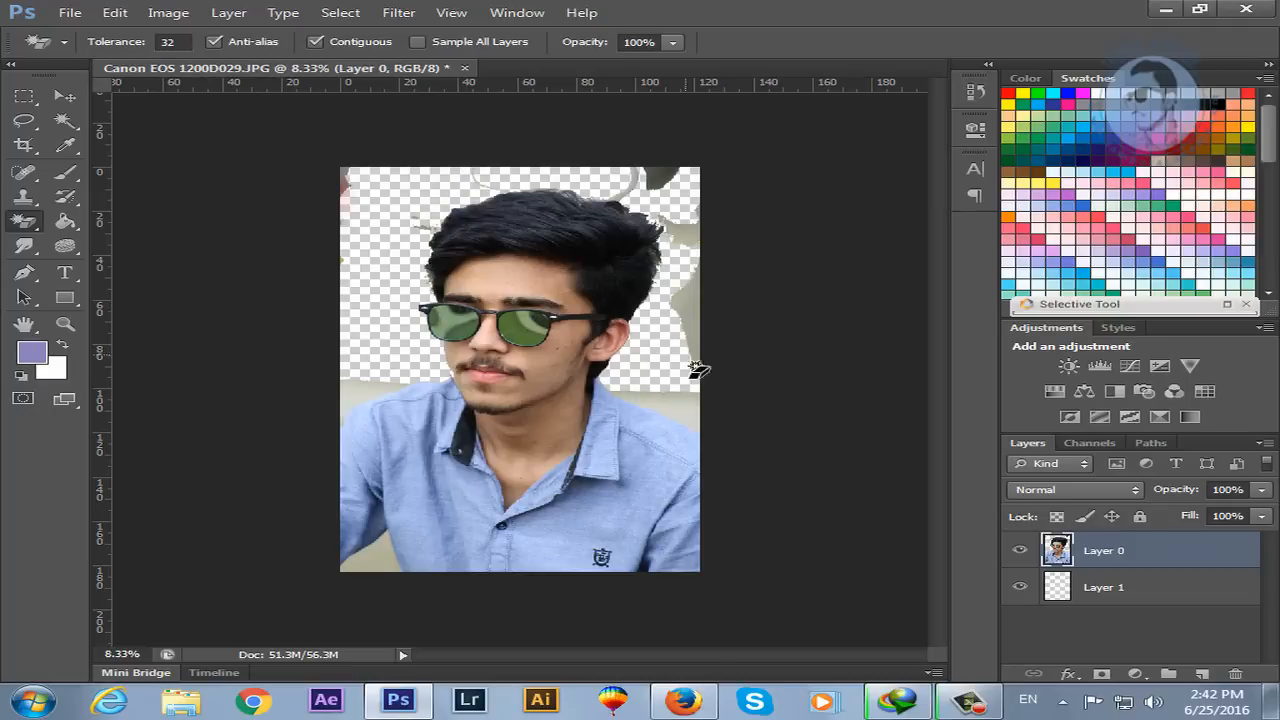
pyautogui.click(688, 418)
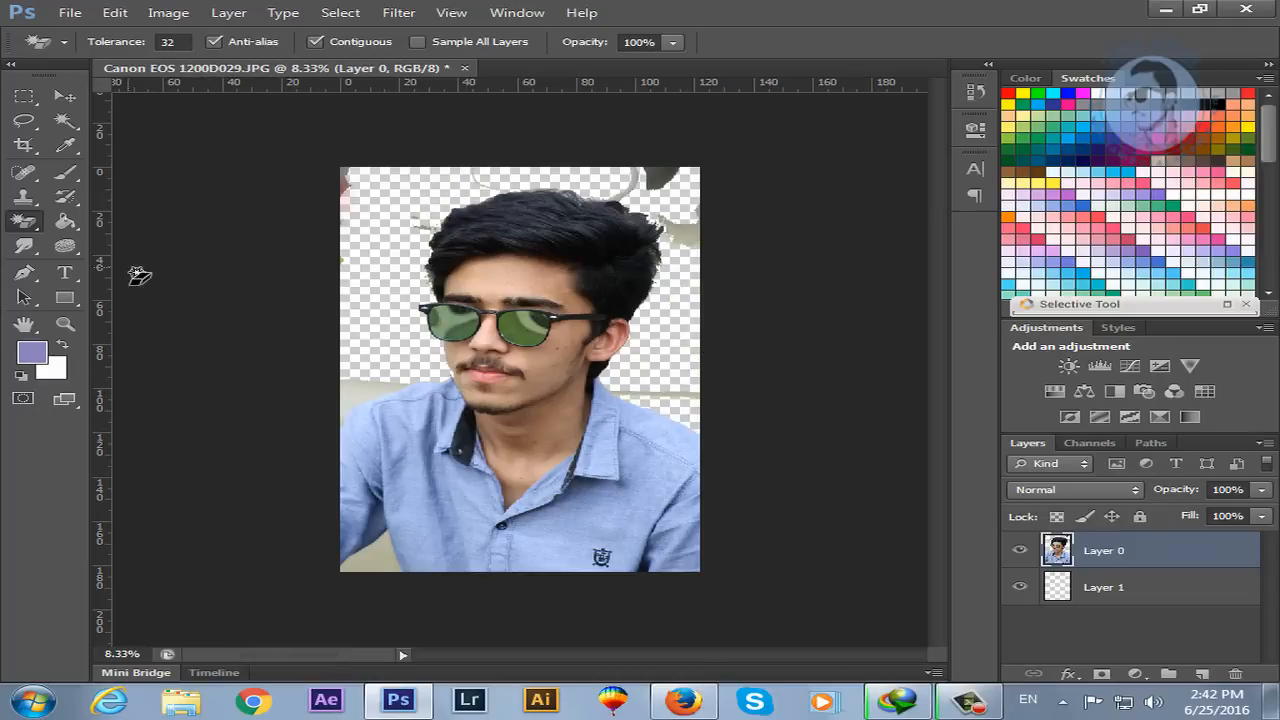
# - Delete the backdrop remnants above the left shoulder and below the left arm using Magic Wand selections
pyautogui.click(56, 124)
pyautogui.click(156, 142)
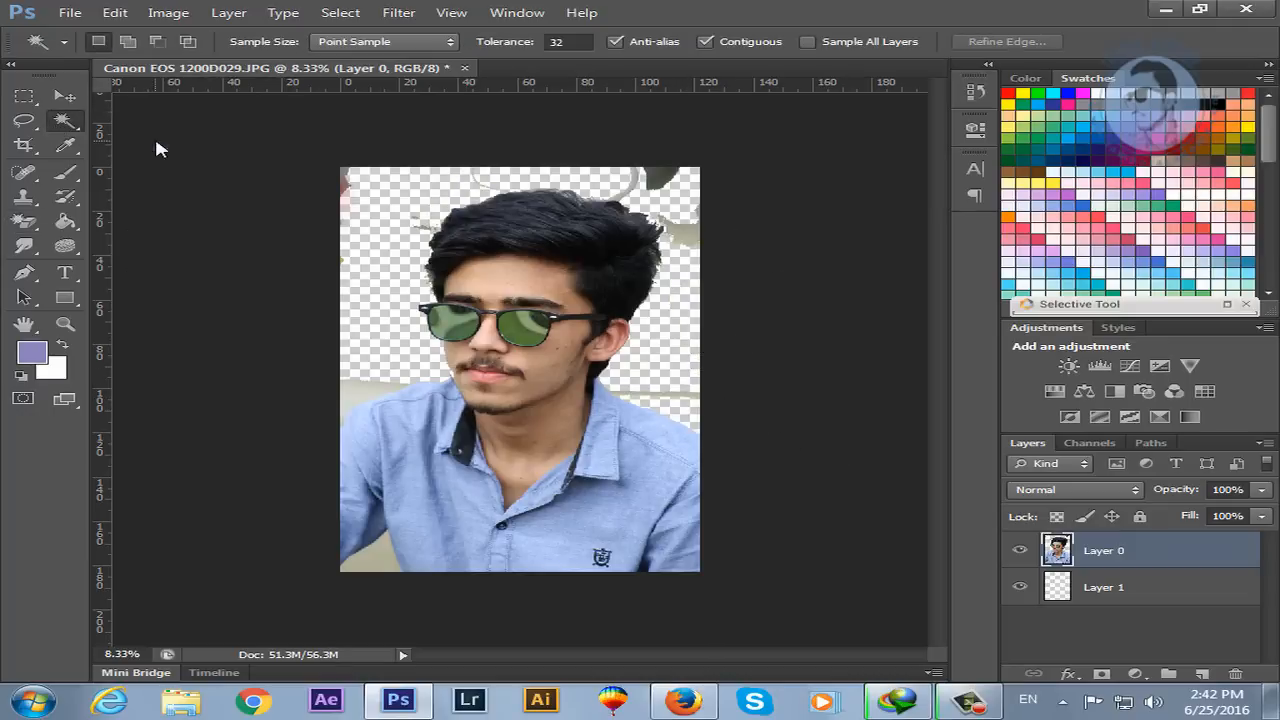
pyautogui.click(362, 399)
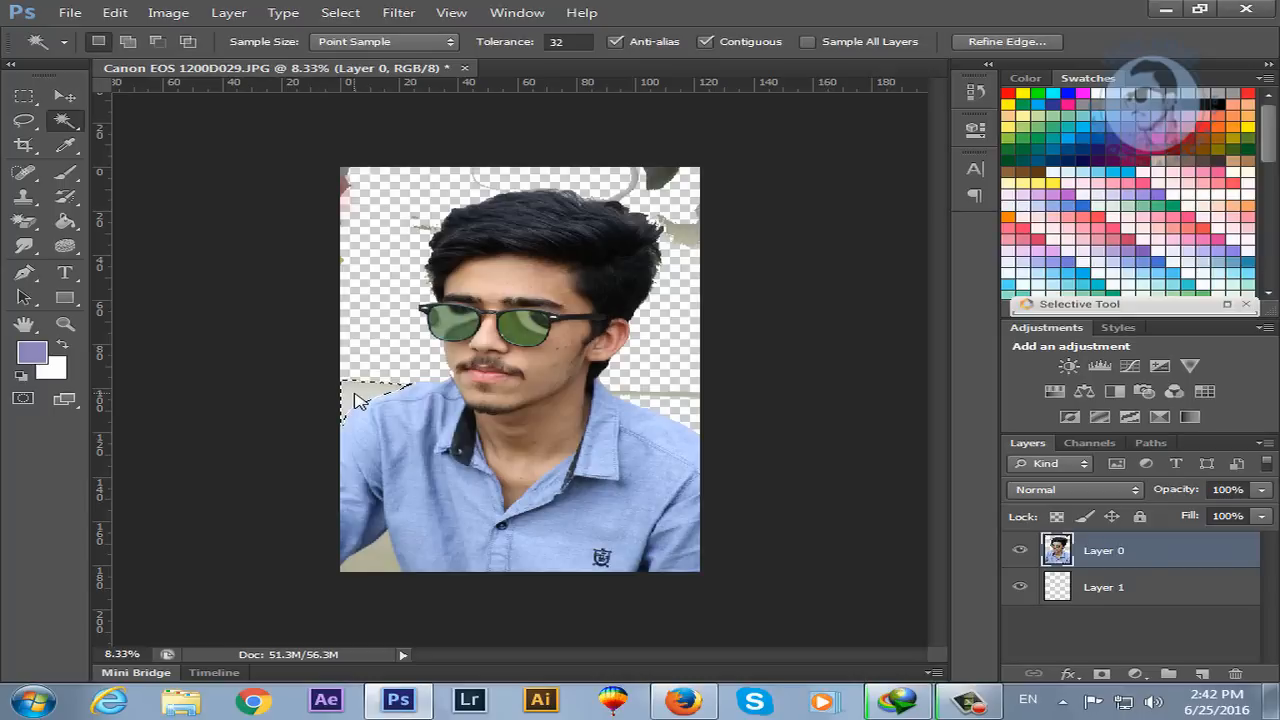
pyautogui.press('Delete')
pyautogui.click(393, 558)
pyautogui.press('Delete')
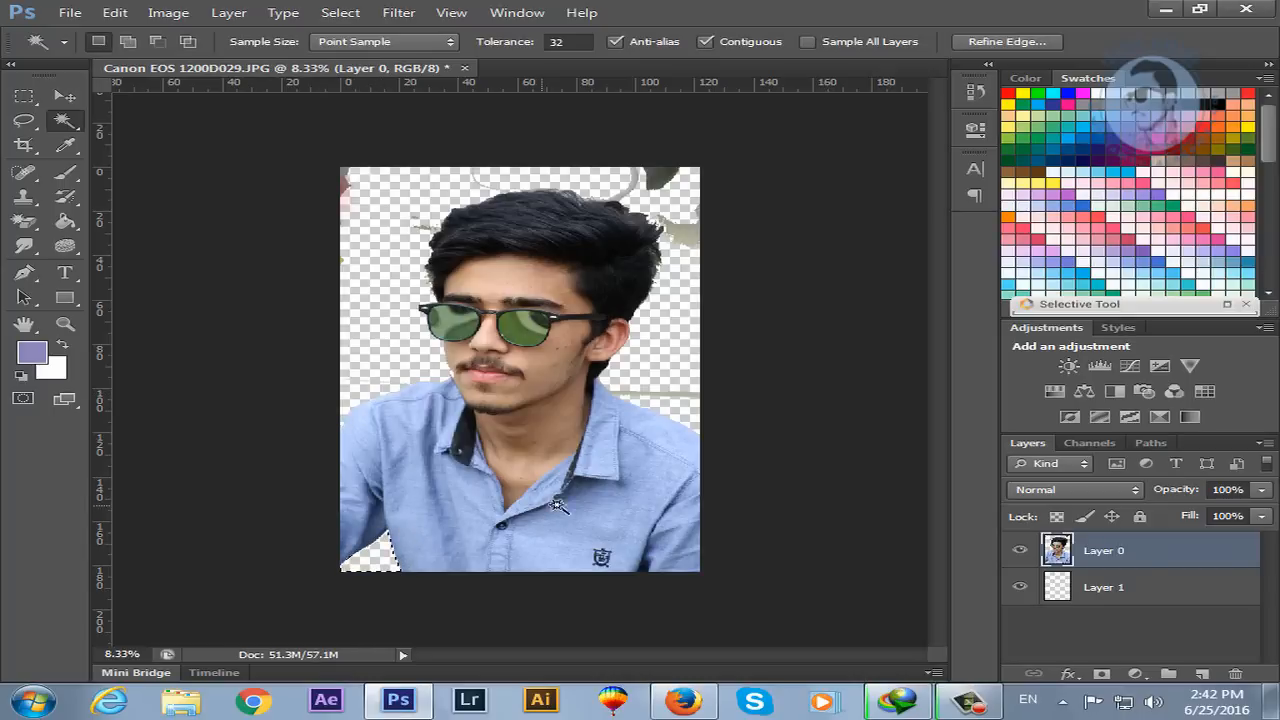
# - Delete the remaining dark, green, grey and reddish backdrop patches around the hair and upper corners with the Magic Wand, clearing the selection
pyautogui.click(658, 184)
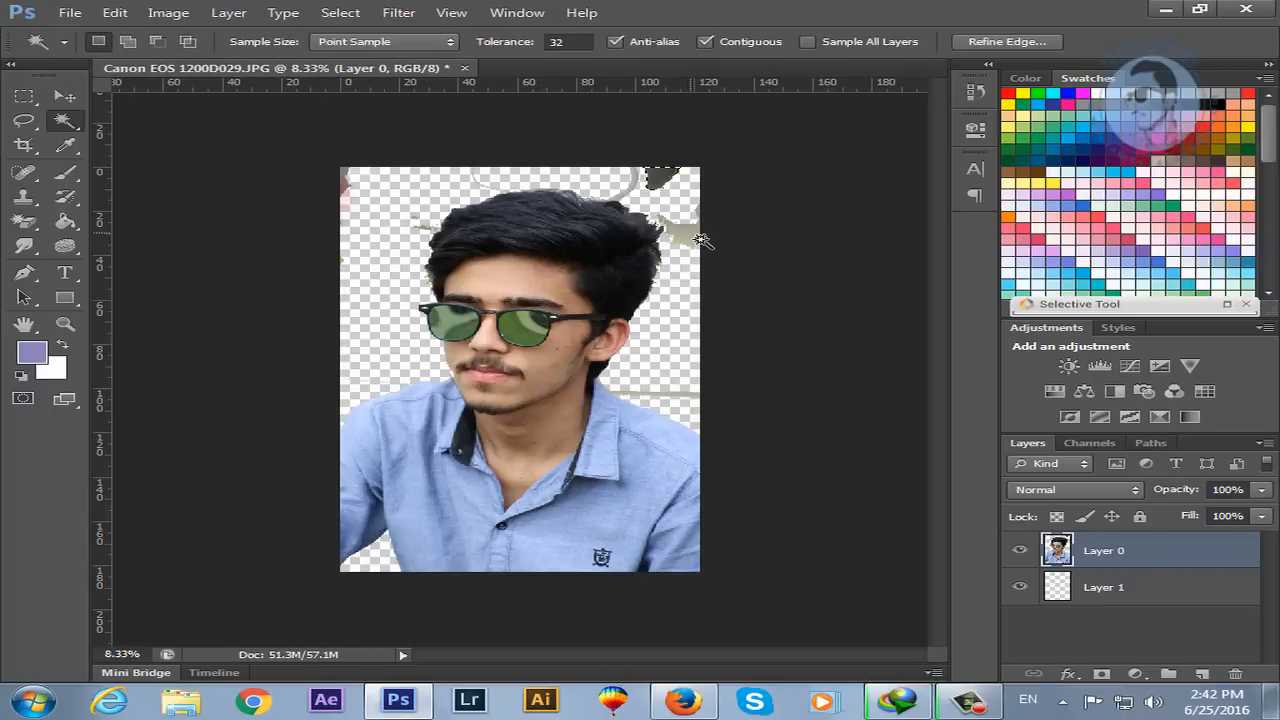
pyautogui.press('Delete')
pyautogui.click(686, 238)
pyautogui.press('Delete')
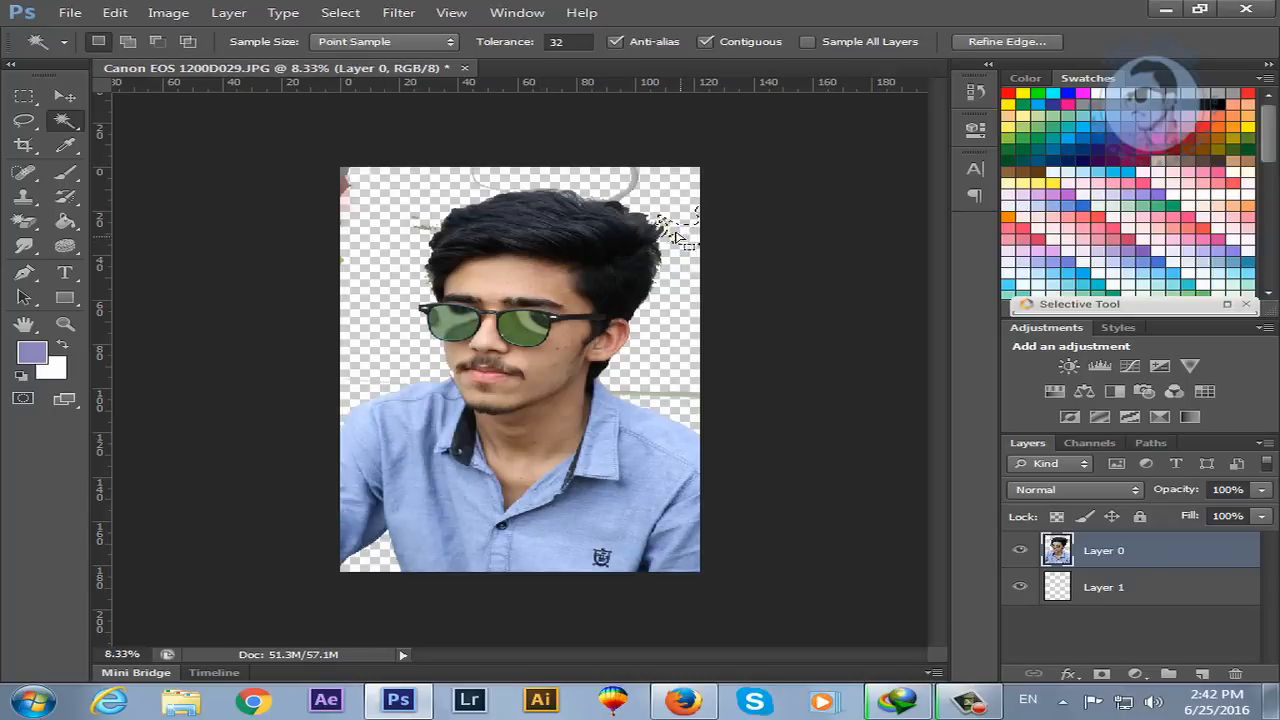
pyautogui.click(638, 191)
pyautogui.click(634, 184)
pyautogui.press('Delete')
pyautogui.click(432, 230)
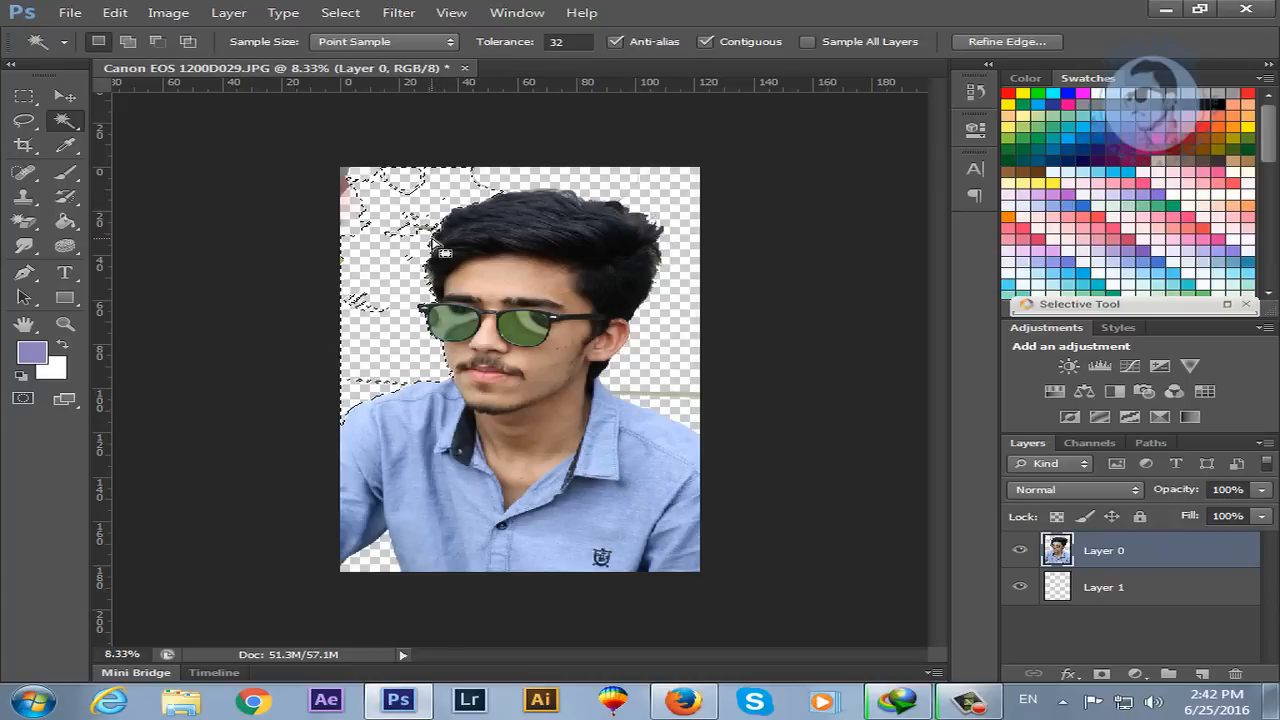
pyautogui.click(345, 181)
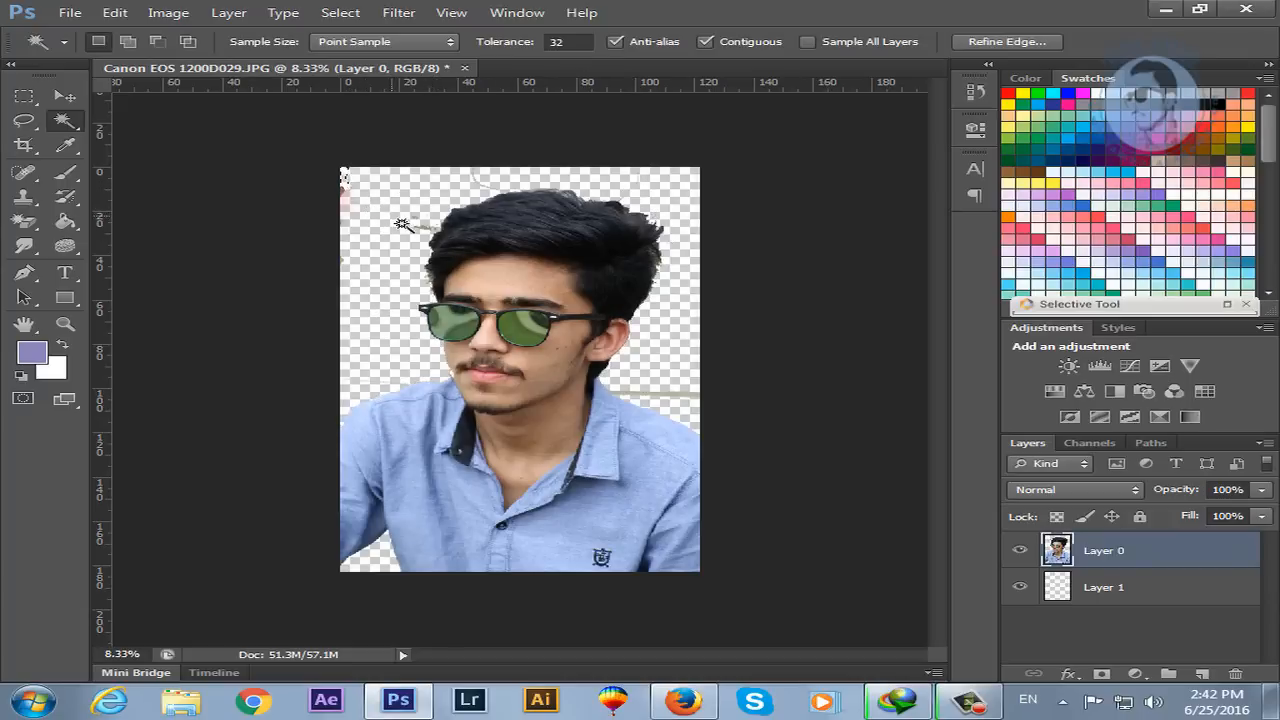
pyautogui.hotkey('ctrl', 'd')
# - Erase the stray backdrop remnants along the left and top edges of the hair with the Eraser at size 400
pyautogui.press('e')
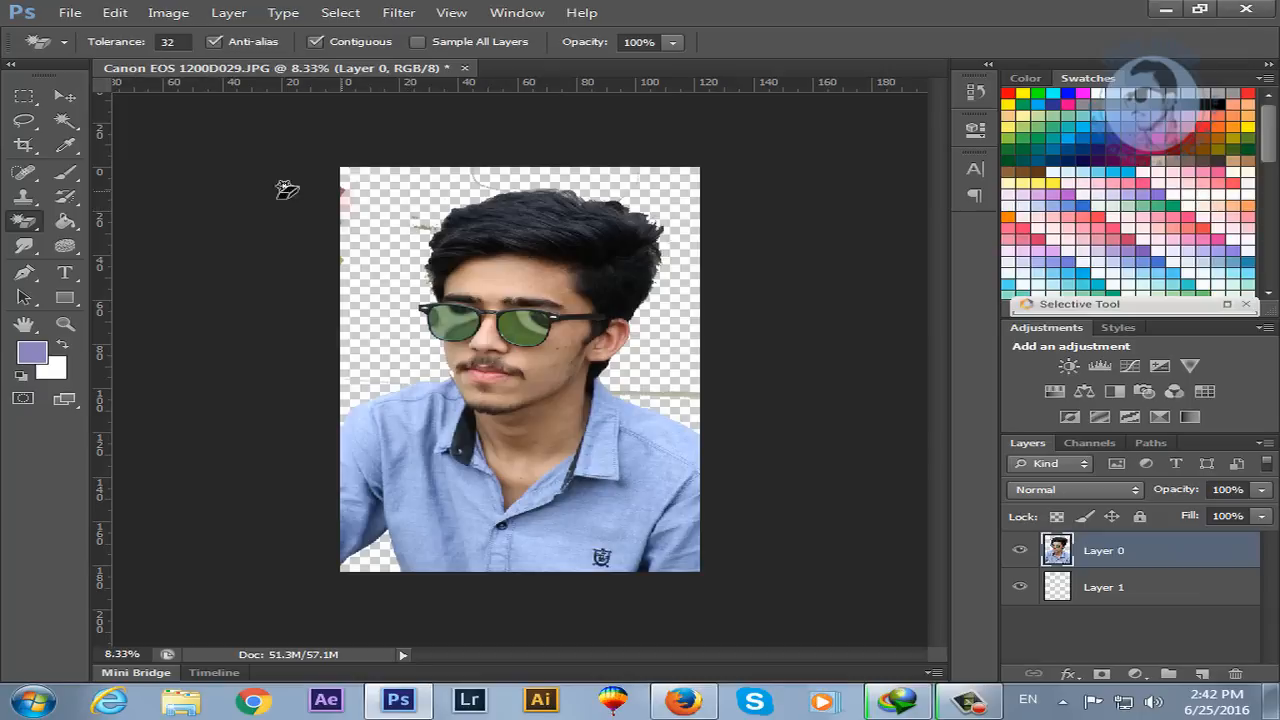
pyautogui.rightClick(33, 226)
pyautogui.click(95, 218)
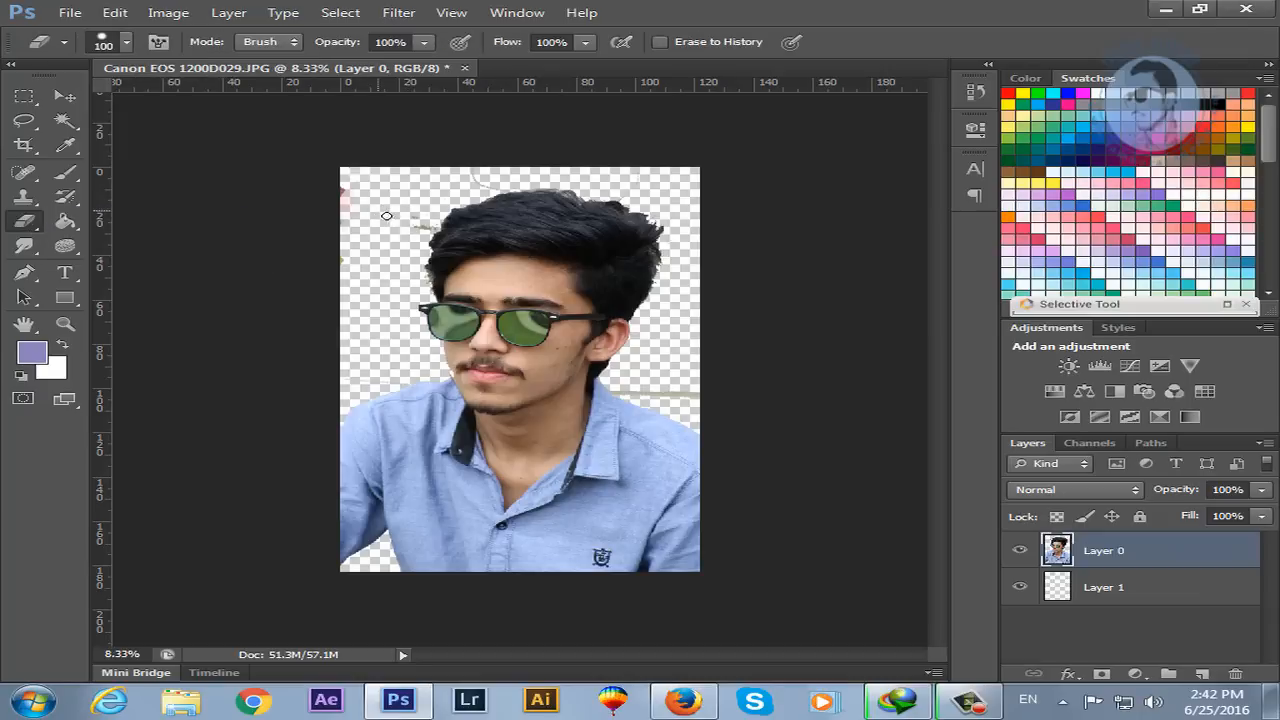
pyautogui.press(']')
pyautogui.press(']')
pyautogui.press(']')
pyautogui.press(']')
pyautogui.press(']')
pyautogui.press(']')
pyautogui.press(']')
pyautogui.press(']')
pyautogui.press('[')
pyautogui.press('[')
pyautogui.moveTo(431, 239)
pyautogui.mouseDown()
pyautogui.moveTo(451, 206)
pyautogui.moveTo(513, 186)
pyautogui.mouseUp()
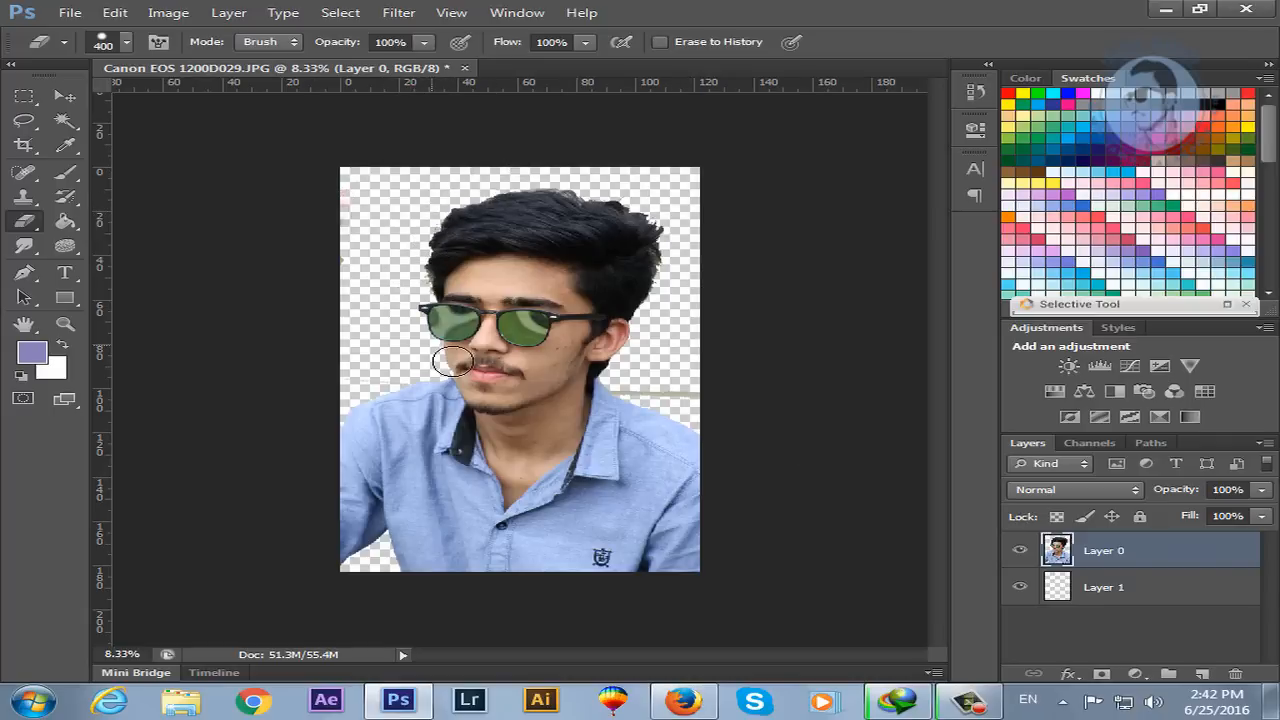
# - Fill the empty Layer 1 with the purple foreground colour as a backdrop behind the portrait
pyautogui.click(1170, 590)
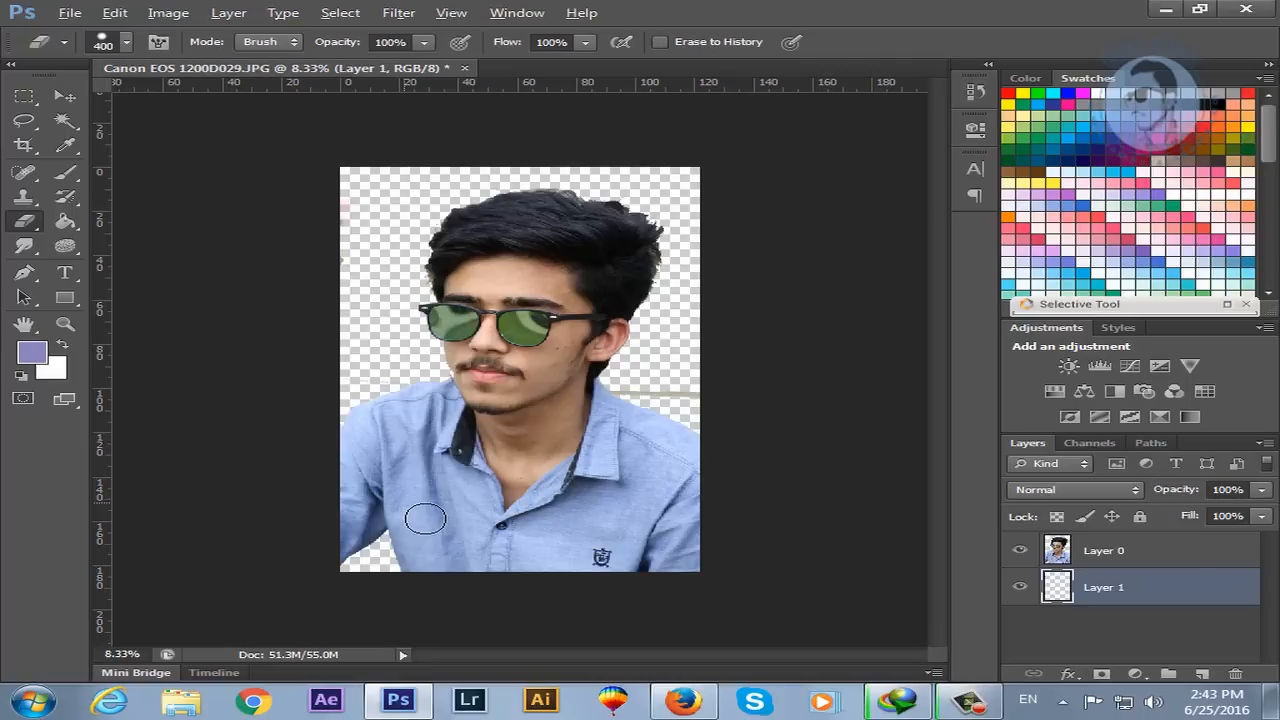
pyautogui.hotkey('alt', 'BackSpace')
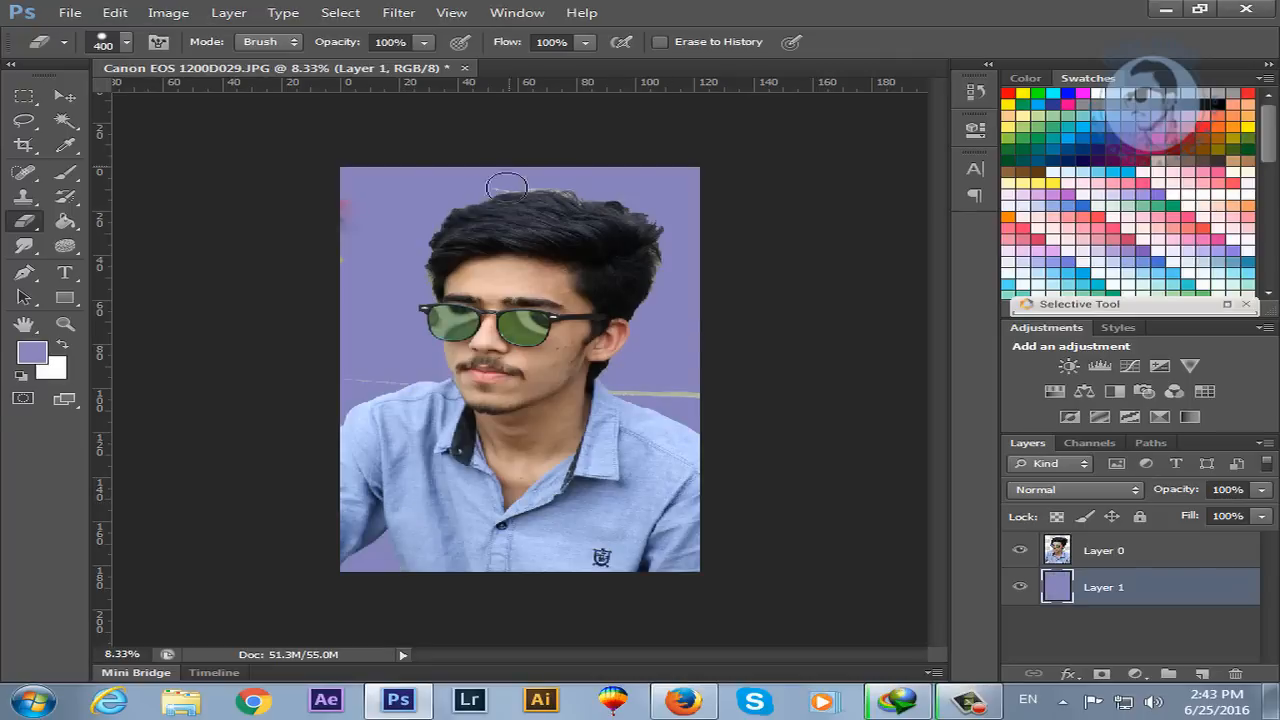
pyautogui.press('w')
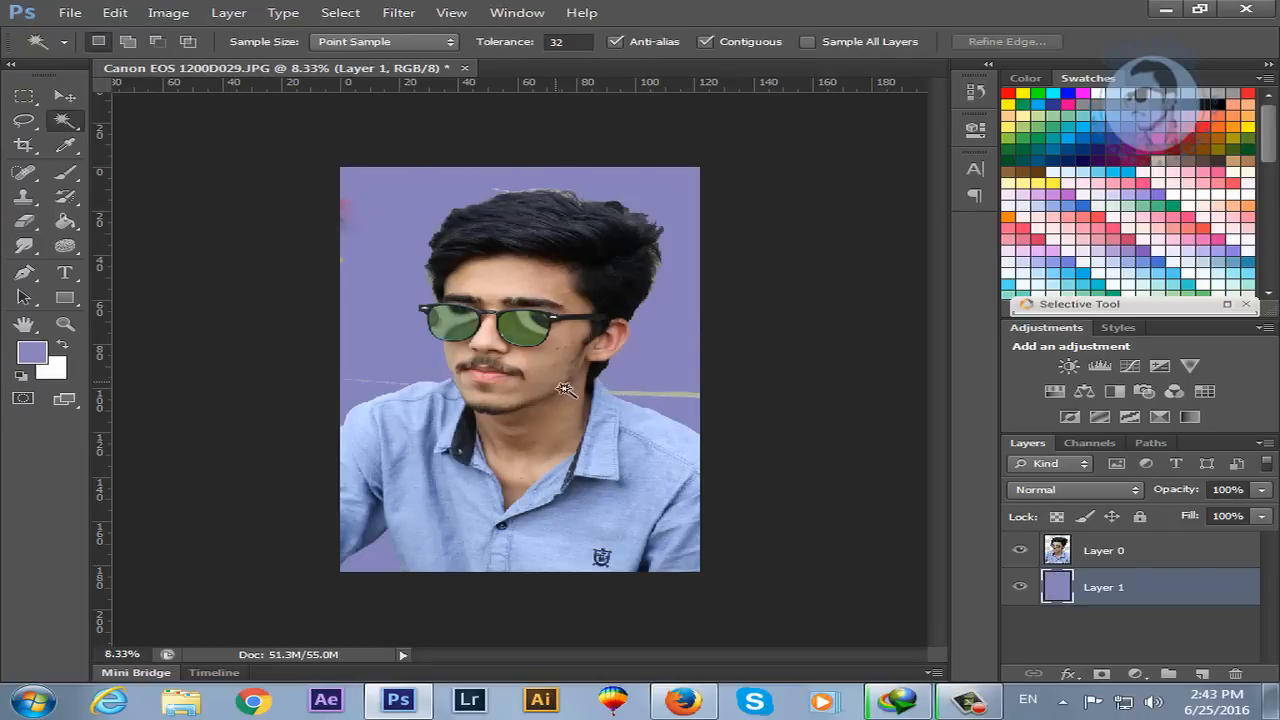
pyautogui.click(685, 411)
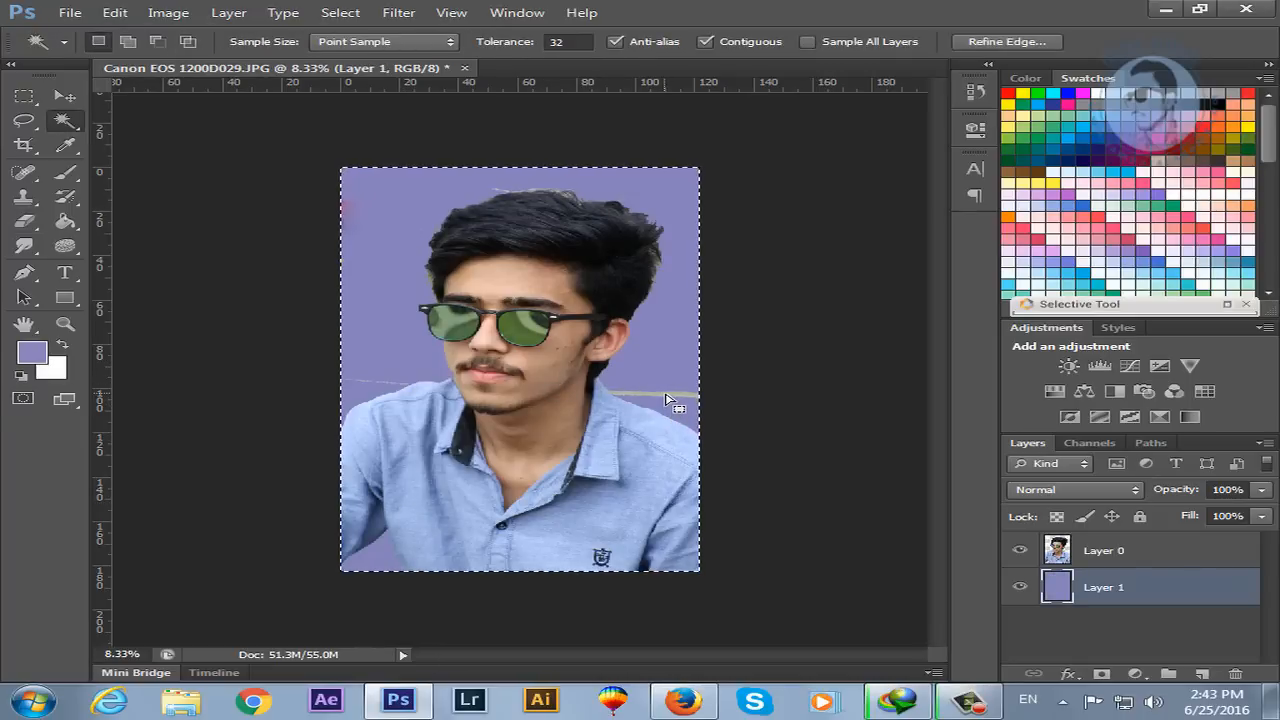
pyautogui.hotkey('ctrl', 'd')
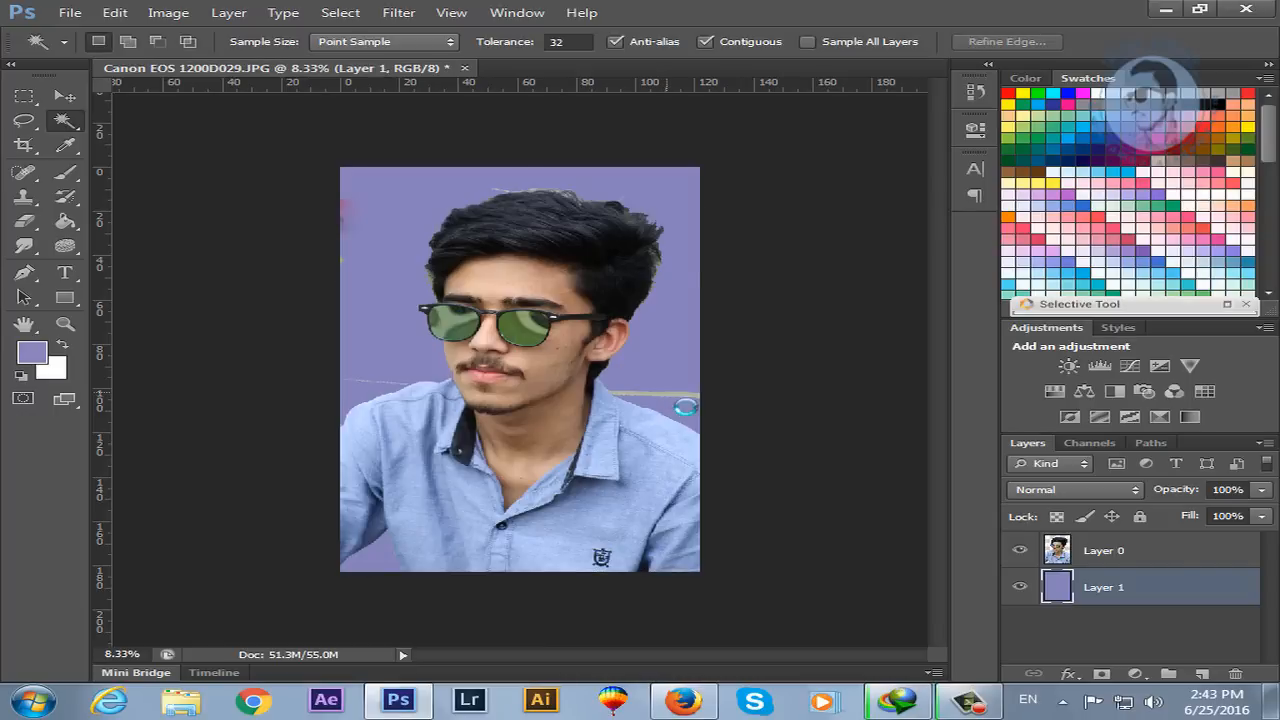
pyautogui.click(685, 406)
pyautogui.hotkey('ctrl', 'd')
# - Delete the leftover horizontal backdrop strip beside the right shoulder on Layer 0 using the Magic Wand
pyautogui.click(1178, 562)
pyautogui.click(663, 399)
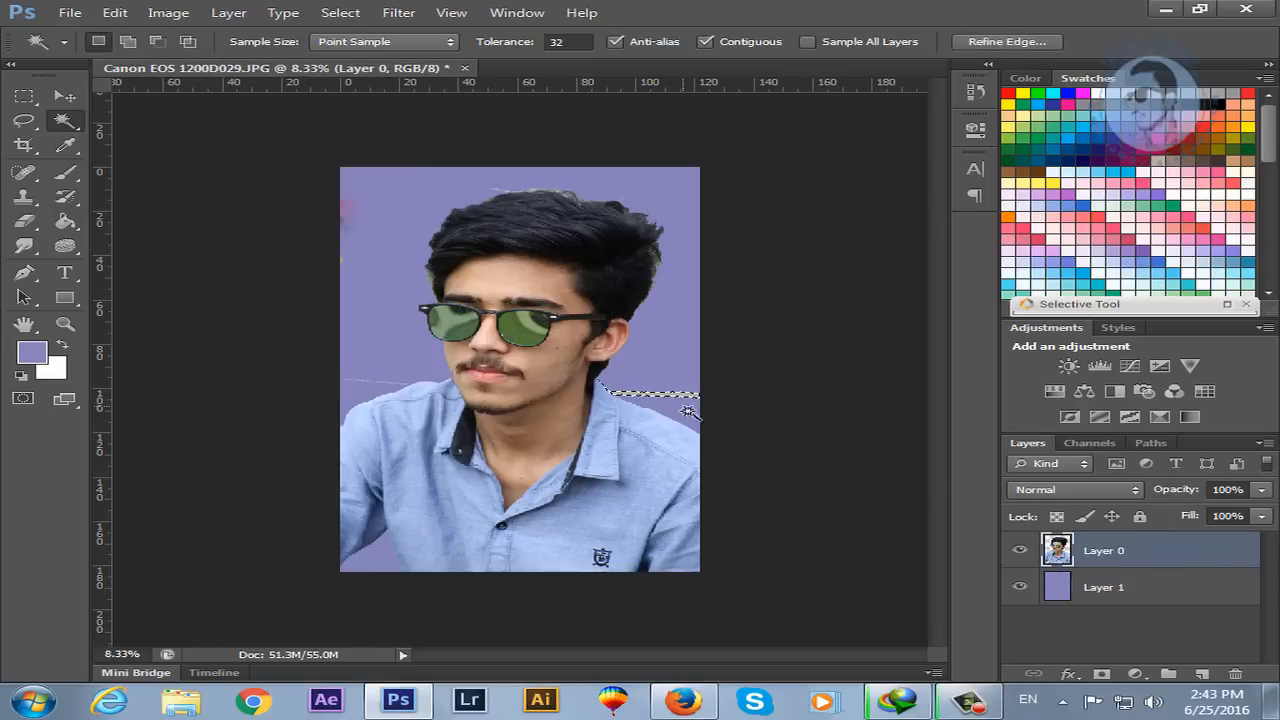
pyautogui.click(377, 390)
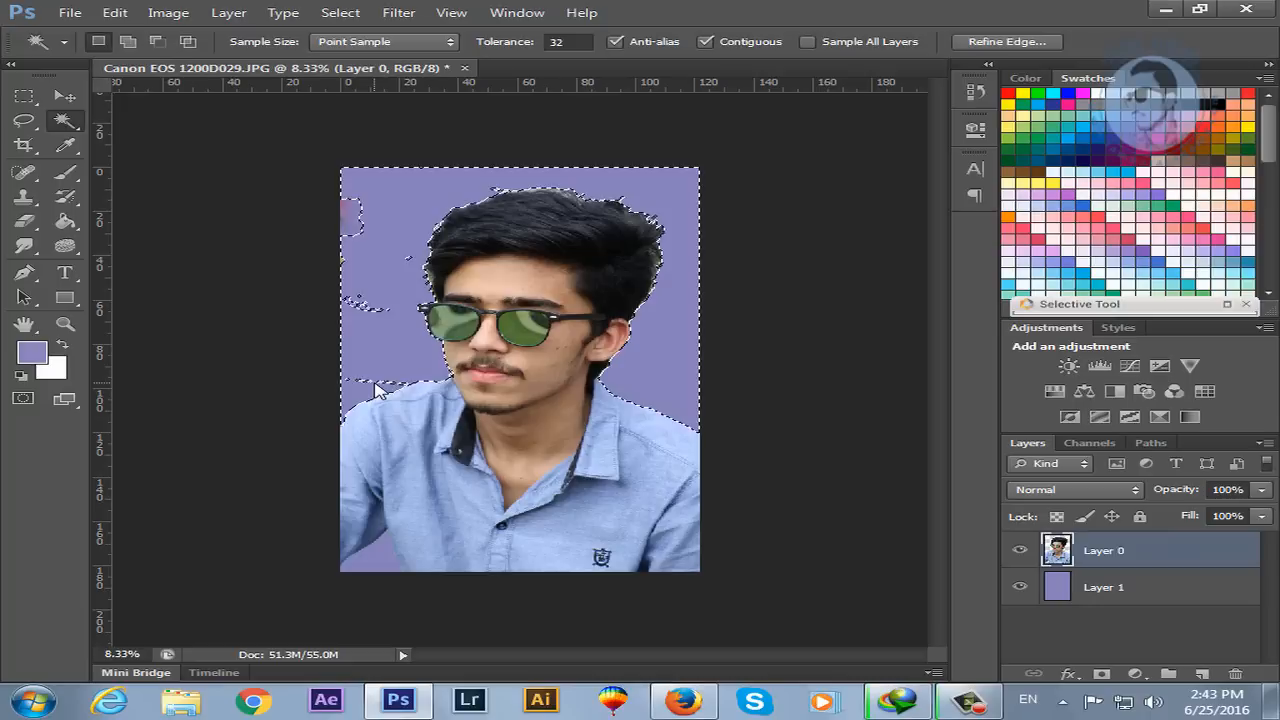
pyautogui.hotkey('ctrl', 'd')
pyautogui.click(386, 390)
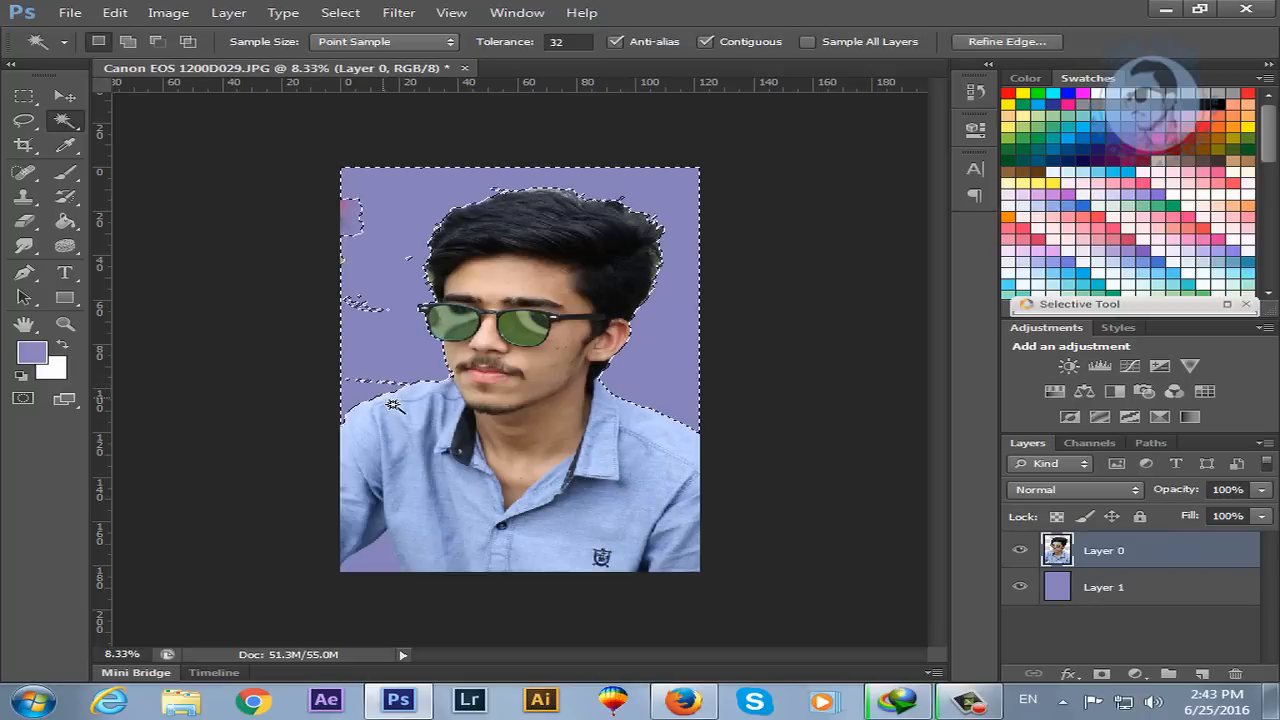
pyautogui.hotkey('ctrl', 'd')
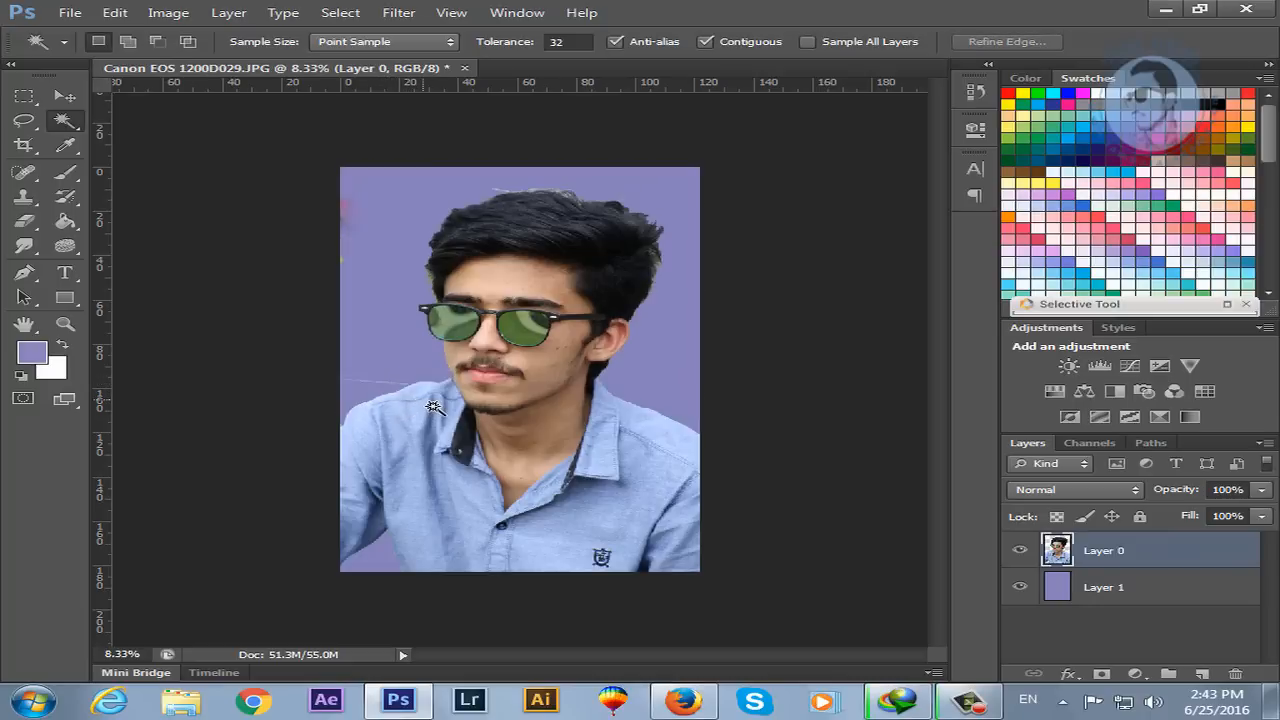
# - Erase the thin leftover line above the shoulder on the photo's left side of Layer 0 with the Eraser at size 400
pyautogui.press('z')
pyautogui.click(432, 406)
pyautogui.click(344, 410)
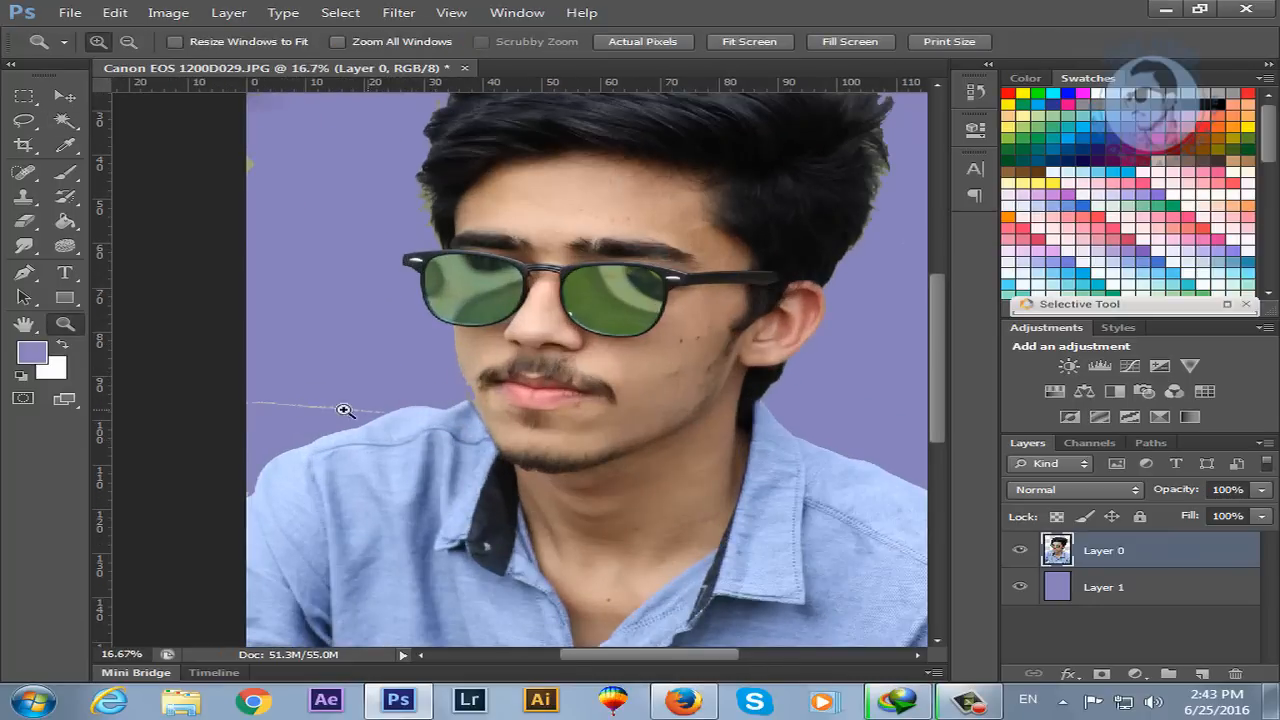
pyautogui.press('e')
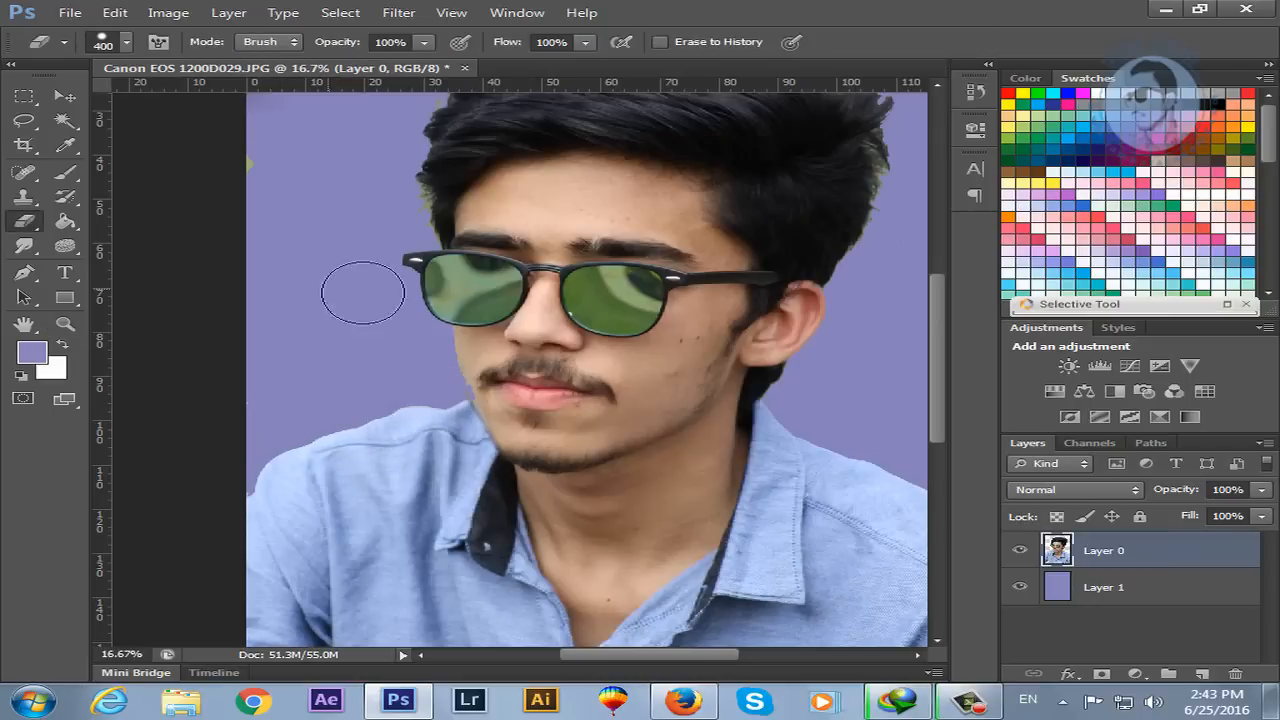
pyautogui.moveTo(344, 237)
pyautogui.mouseDown()
pyautogui.moveTo(316, 169)
pyautogui.moveTo(292, 251)
pyautogui.mouseUp()
# - Erase the light backdrop fringe along the crown and sides of the hair on Layer 0 with the Eraser
pyautogui.scroll(5, 938, 361)
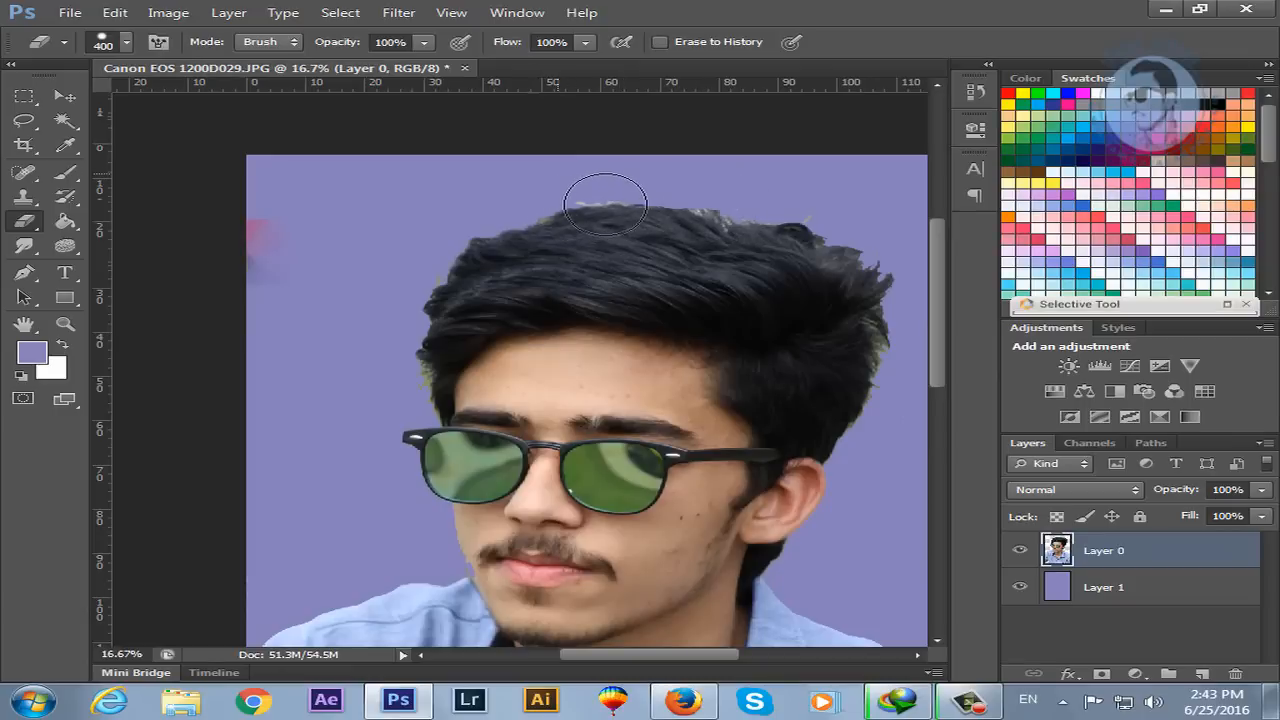
pyautogui.moveTo(605, 205); pyautogui.dragTo(602, 201)
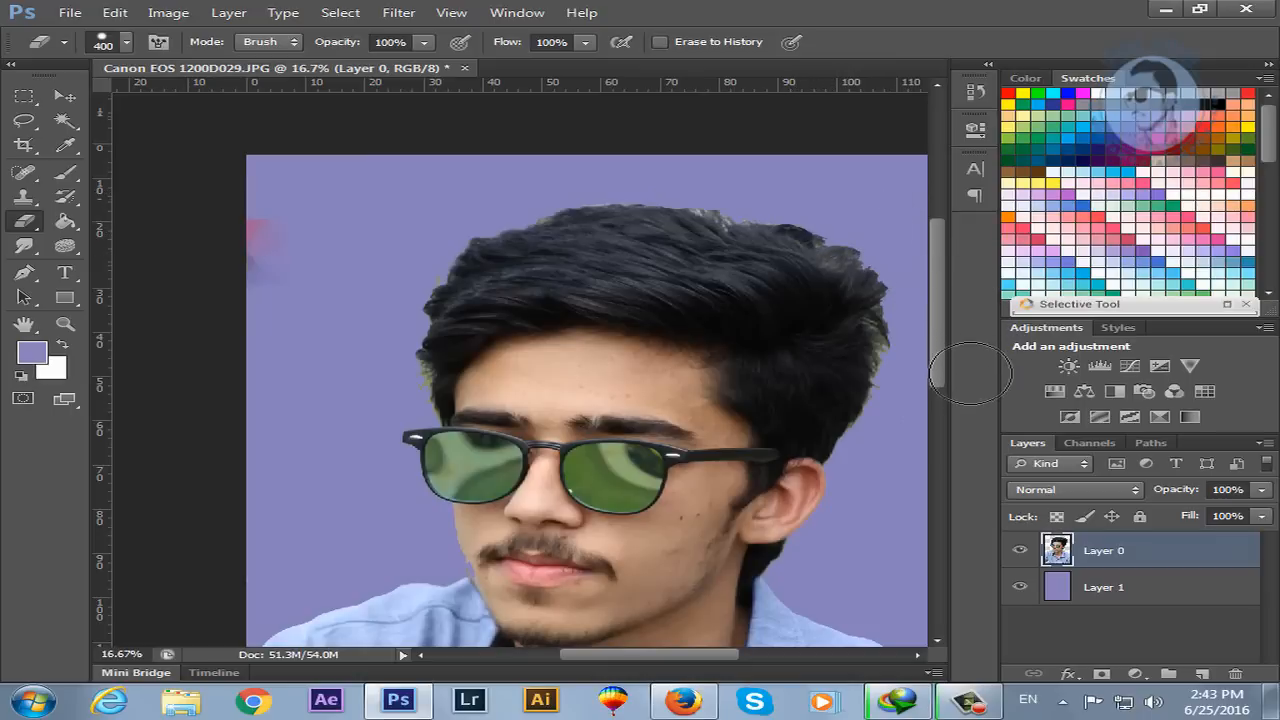
pyautogui.scroll(-2, 950, 385)
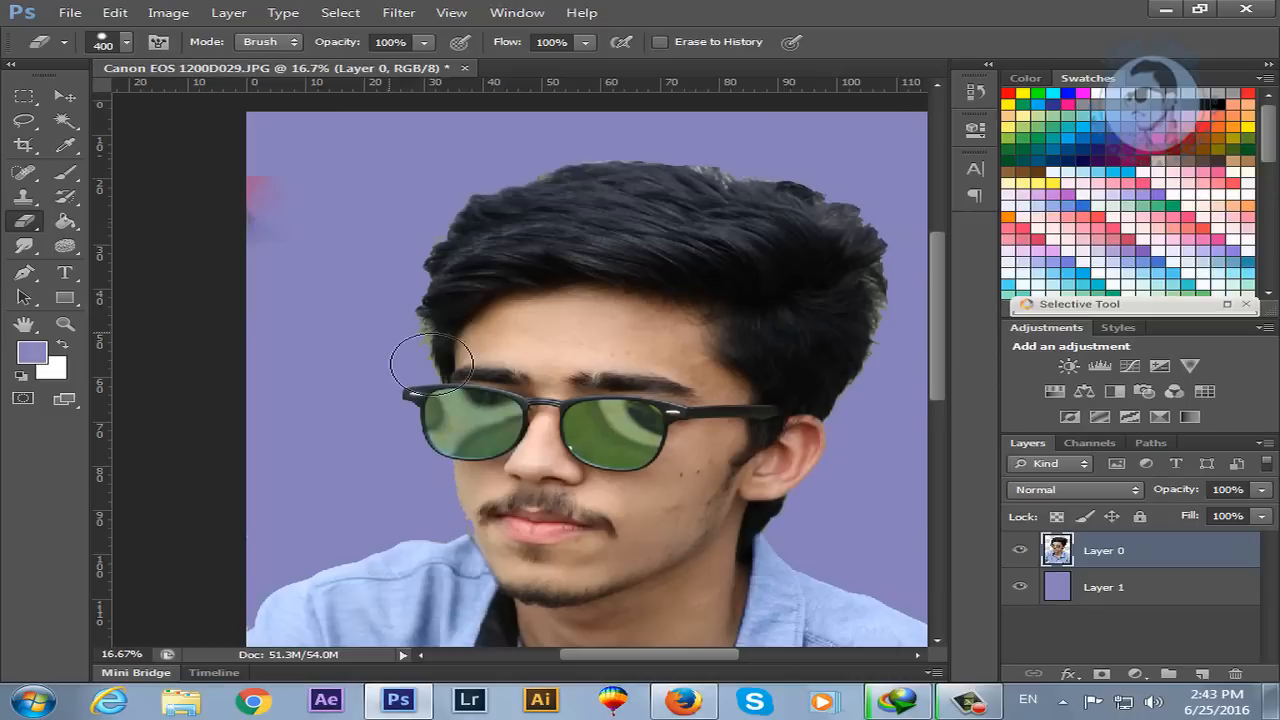
pyautogui.click(943, 428)
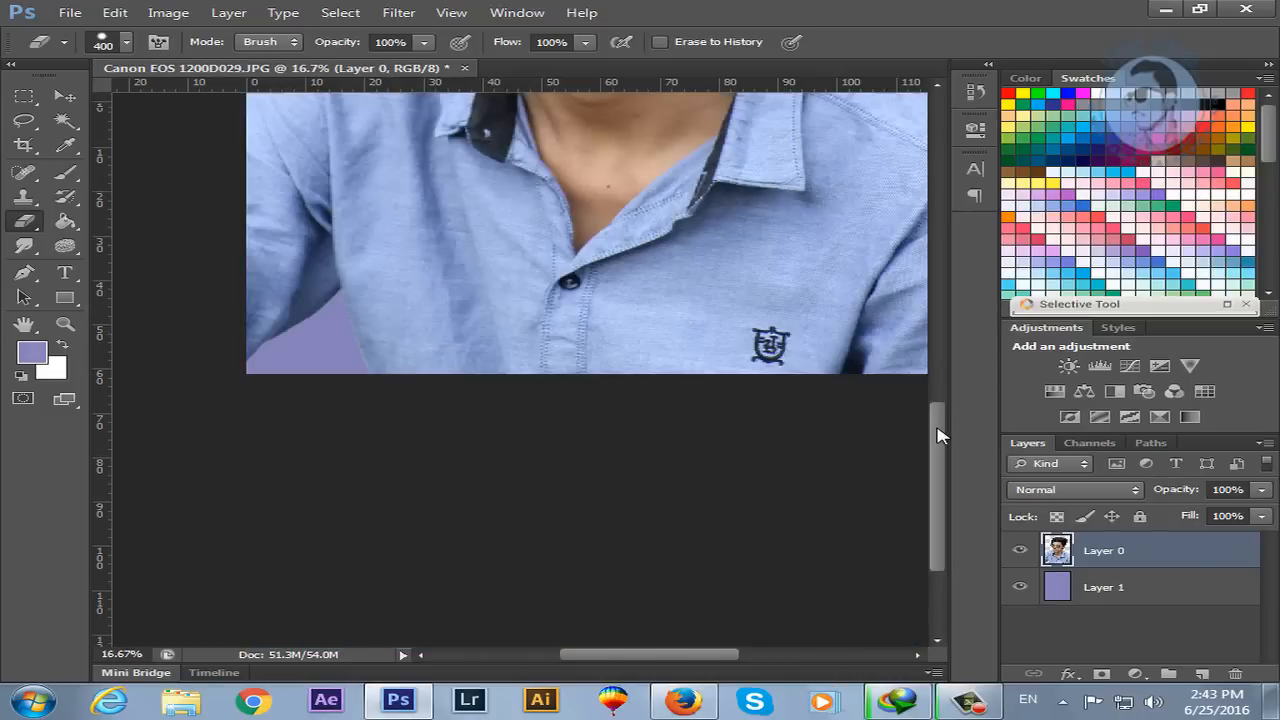
pyautogui.press('z')
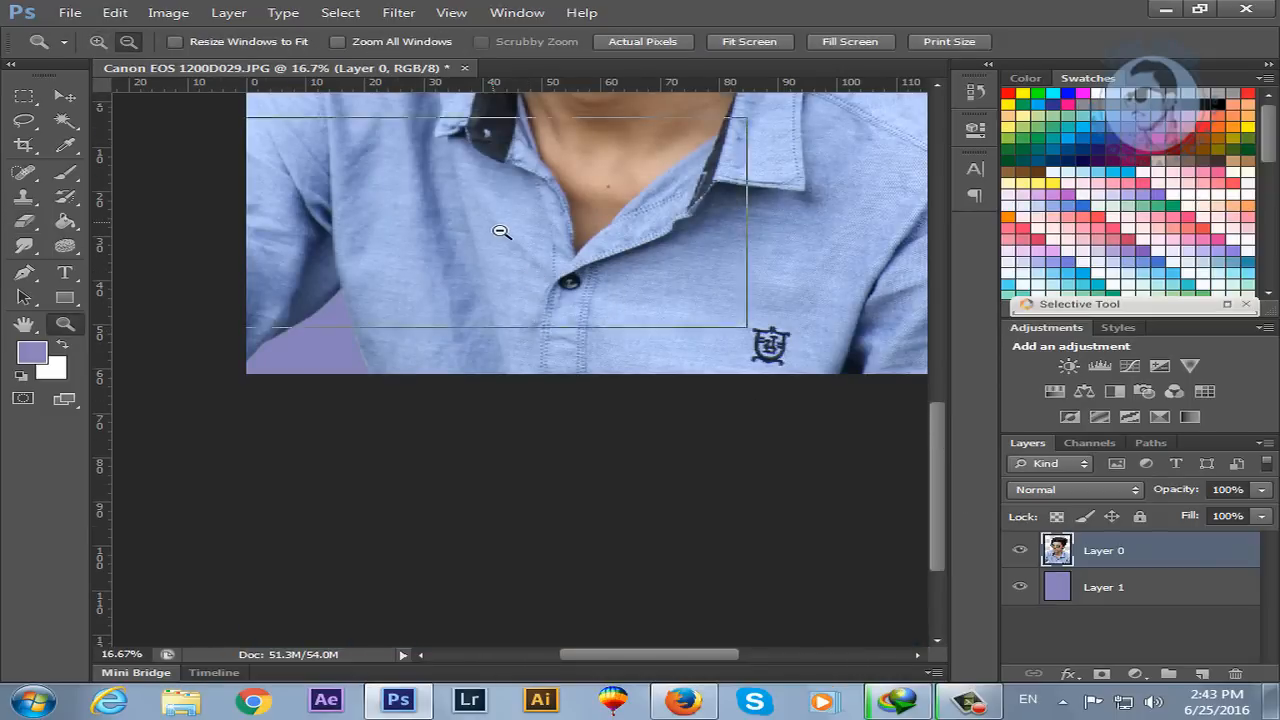
pyautogui.keyDown('alt'); pyautogui.click(500, 230); pyautogui.keyUp('alt')
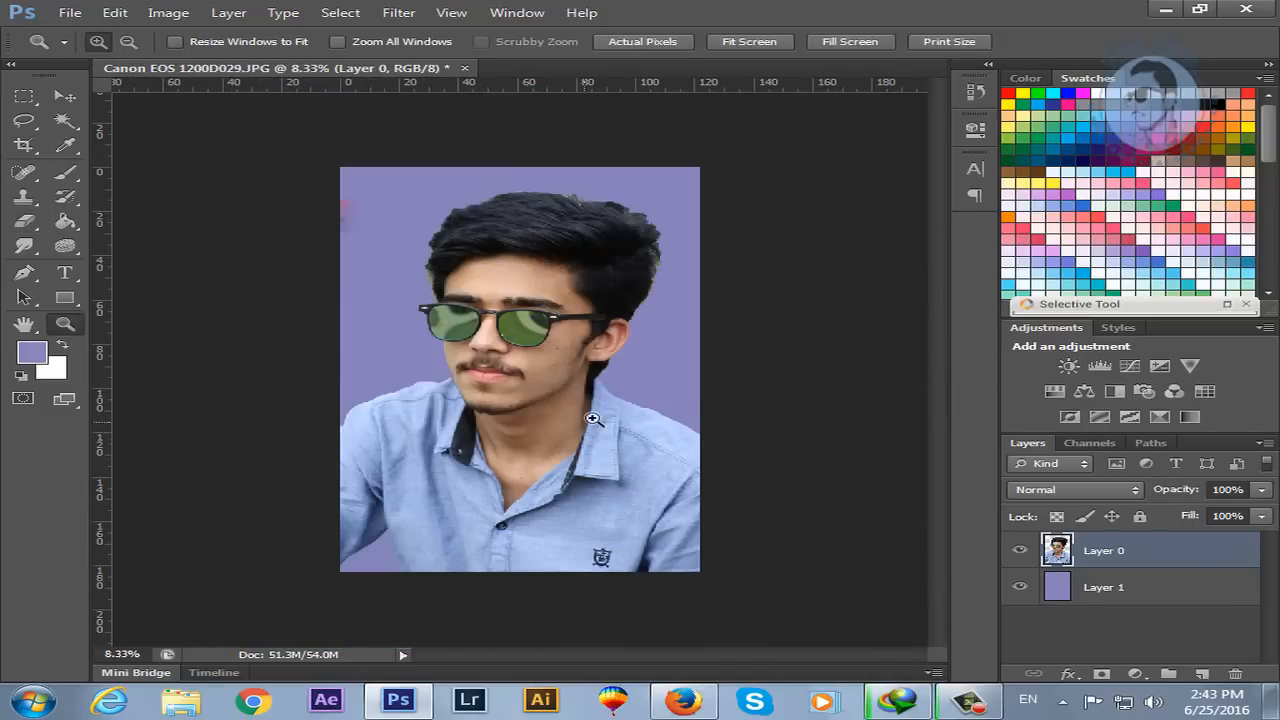
# - Change the foreground colour to a dark green
pyautogui.click(34, 353)
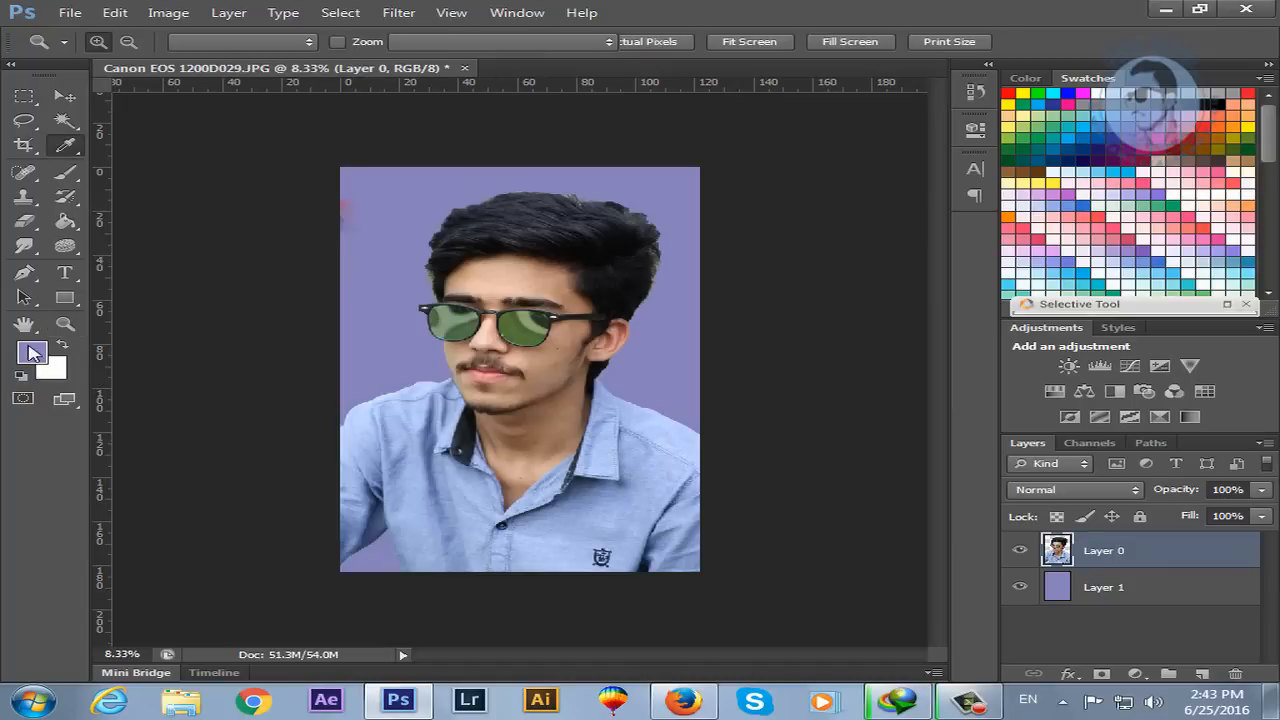
pyautogui.moveTo(846, 374); pyautogui.dragTo(1178, 266)
pyautogui.moveTo(977, 434); pyautogui.dragTo(1050, 535)
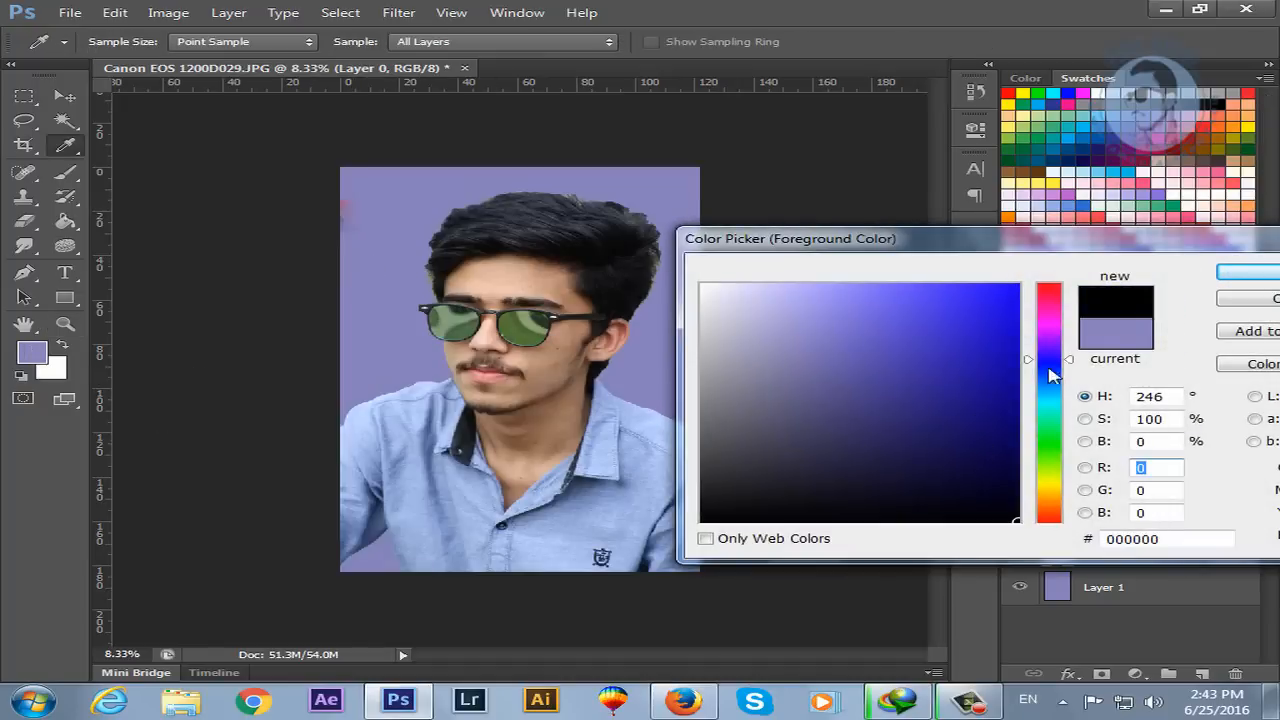
pyautogui.click(1048, 433)
pyautogui.click(1016, 408)
pyautogui.click(1236, 283)
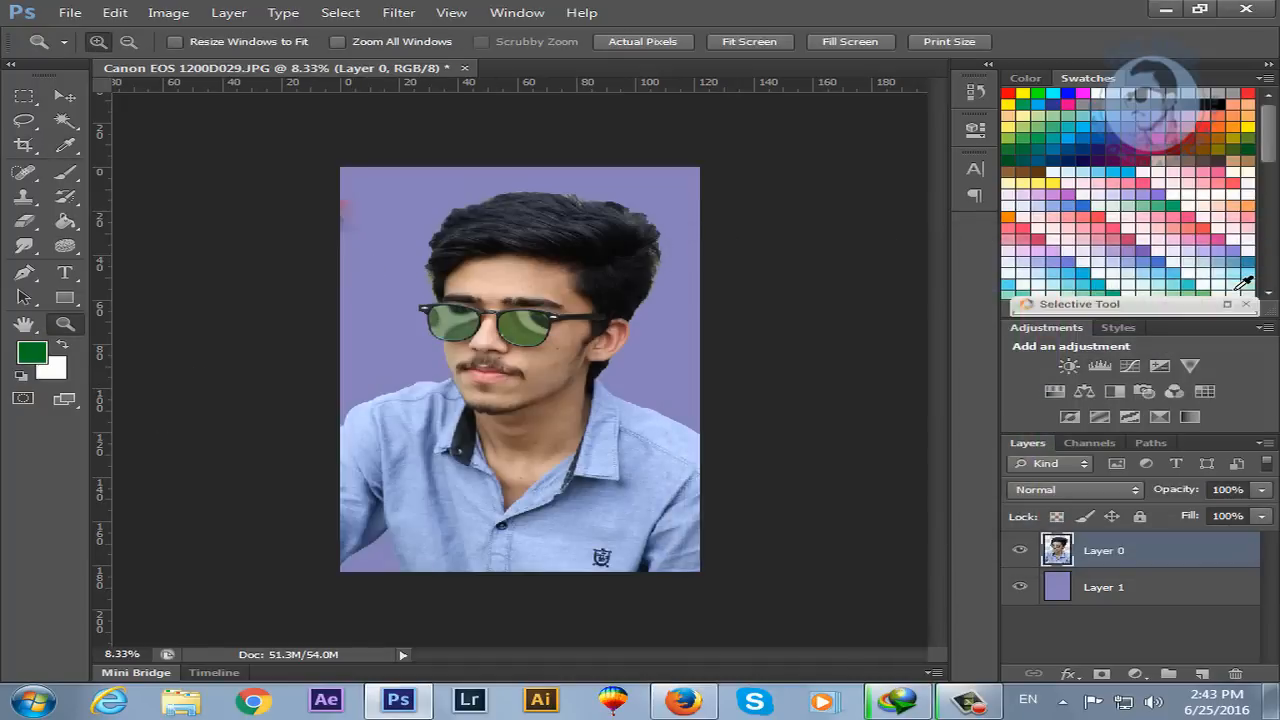
# - Fill Layer 1 with the dark green foreground colour to recolour the backdrop behind the portrait
pyautogui.hotkey('alt', 'BackSpace')
pyautogui.hotkey('ctrl', 'z')
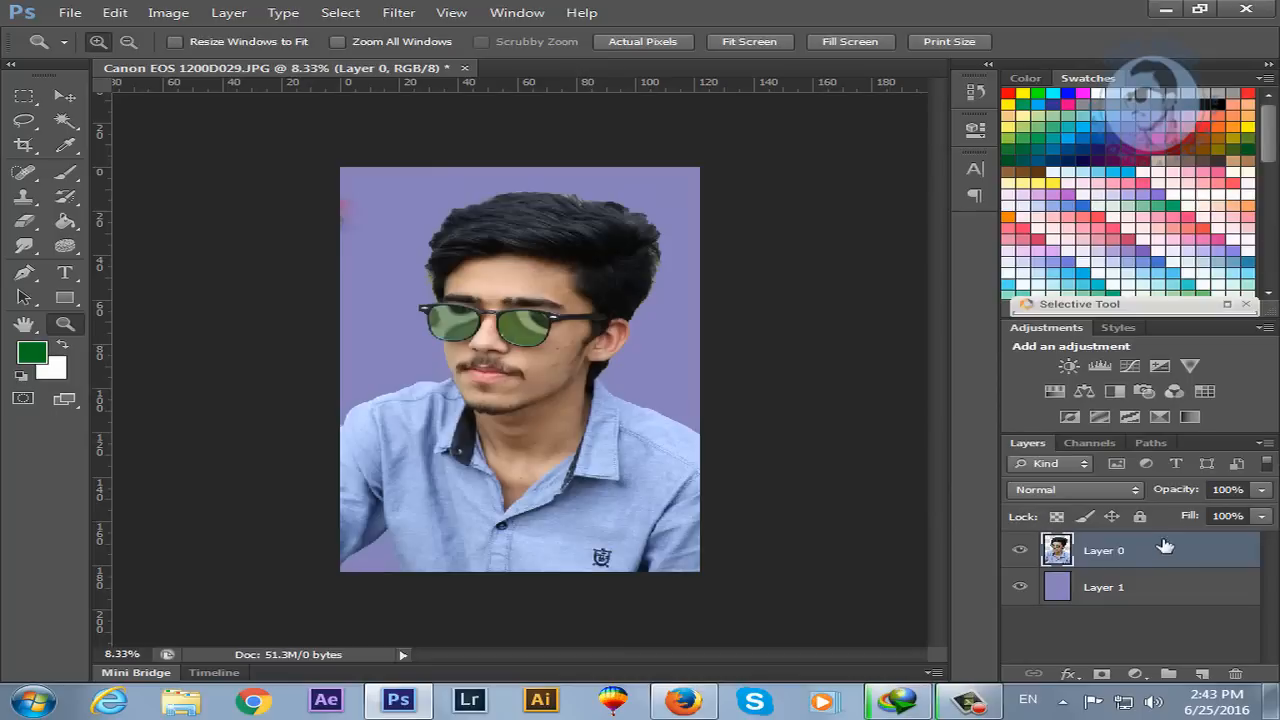
pyautogui.click(1098, 586)
pyautogui.hotkey('alt', 'BackSpace')
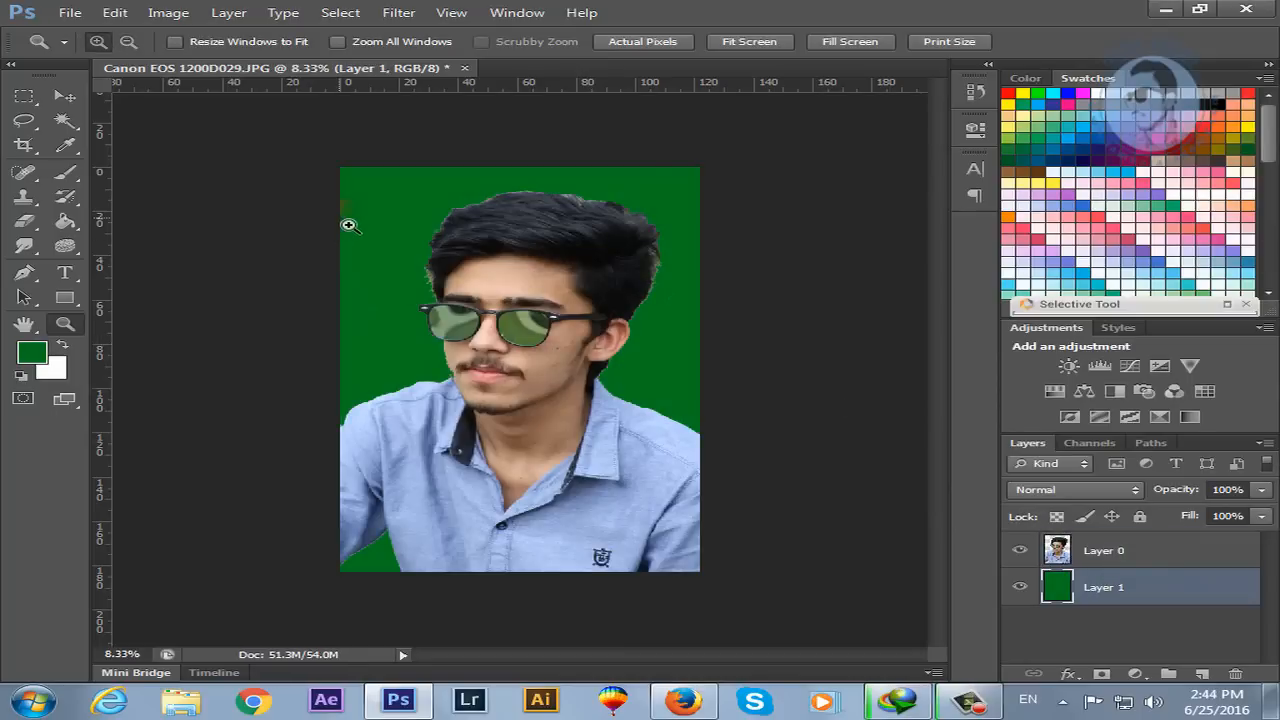
# - Erase the reddish backdrop remnant at the photo's upper-left edge on Layer 0 with the Eraser
pyautogui.press('e')
pyautogui.moveTo(371, 211); pyautogui.dragTo(349, 294)
pyautogui.hotkey('ctrl', 'z')
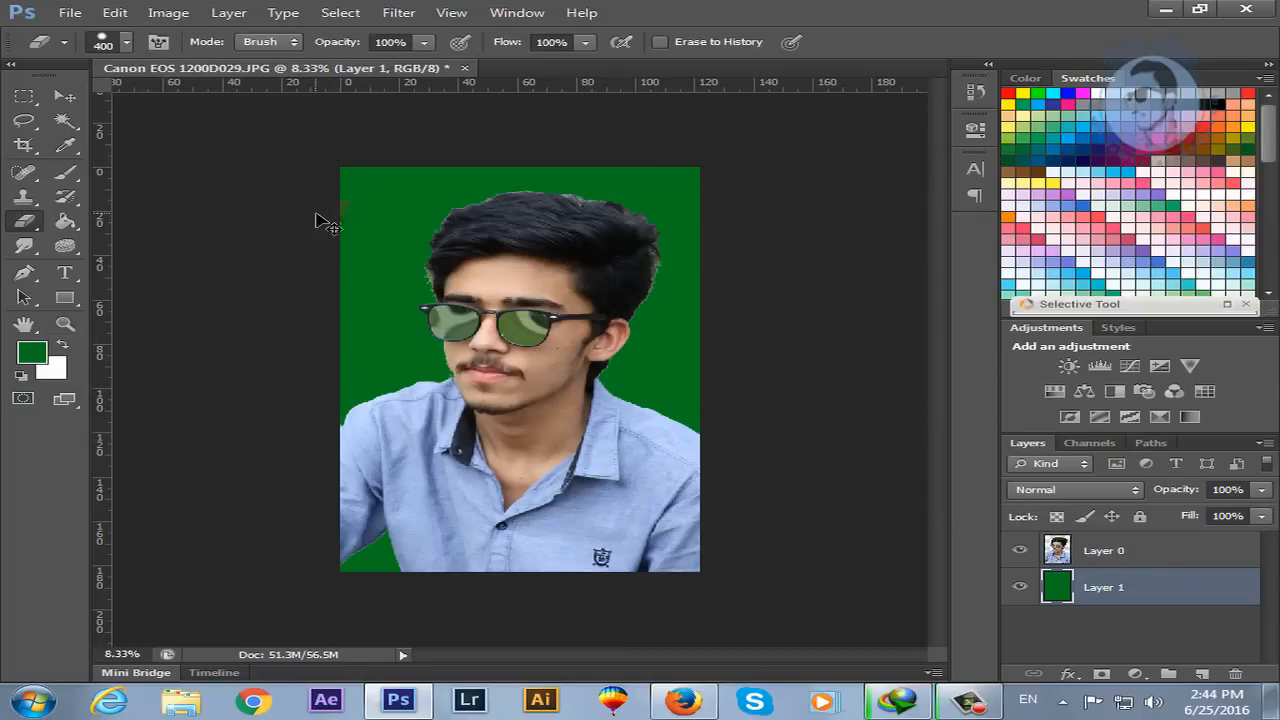
pyautogui.click(1156, 562)
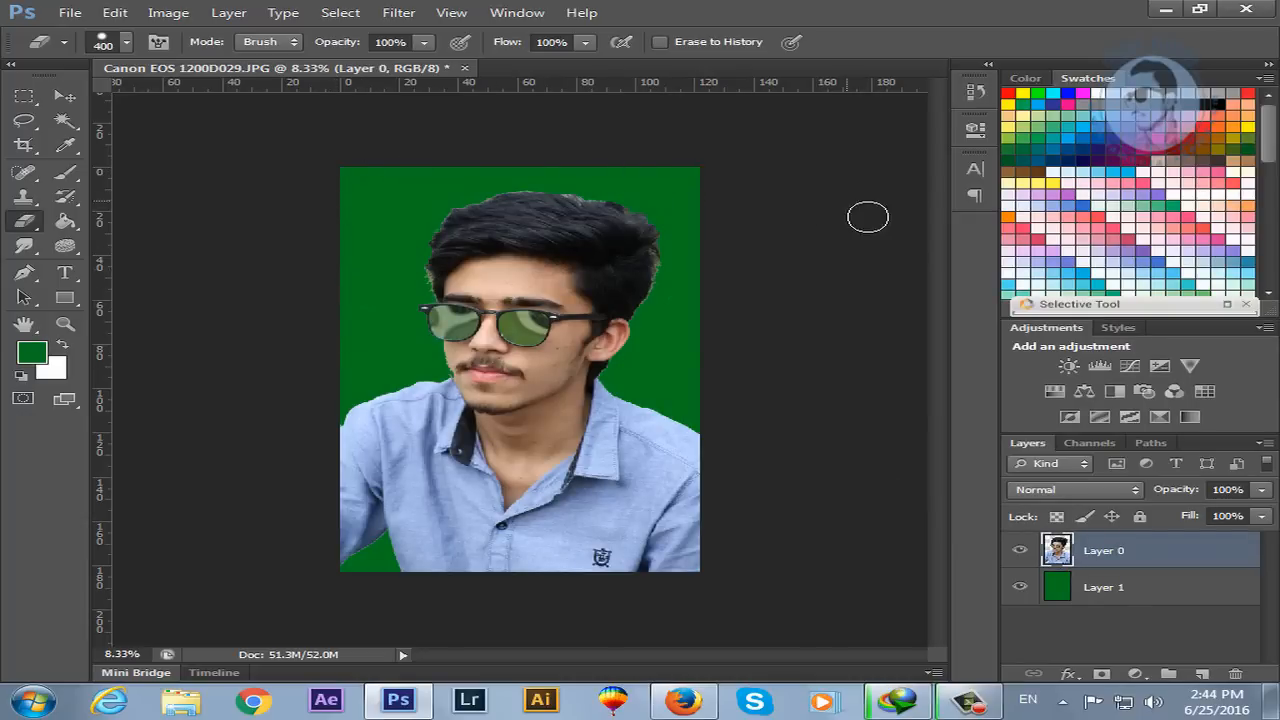
# - Inspect the cut-out edges around the hair and face, and close the portrait document without saving the changes
pyautogui.press('z')
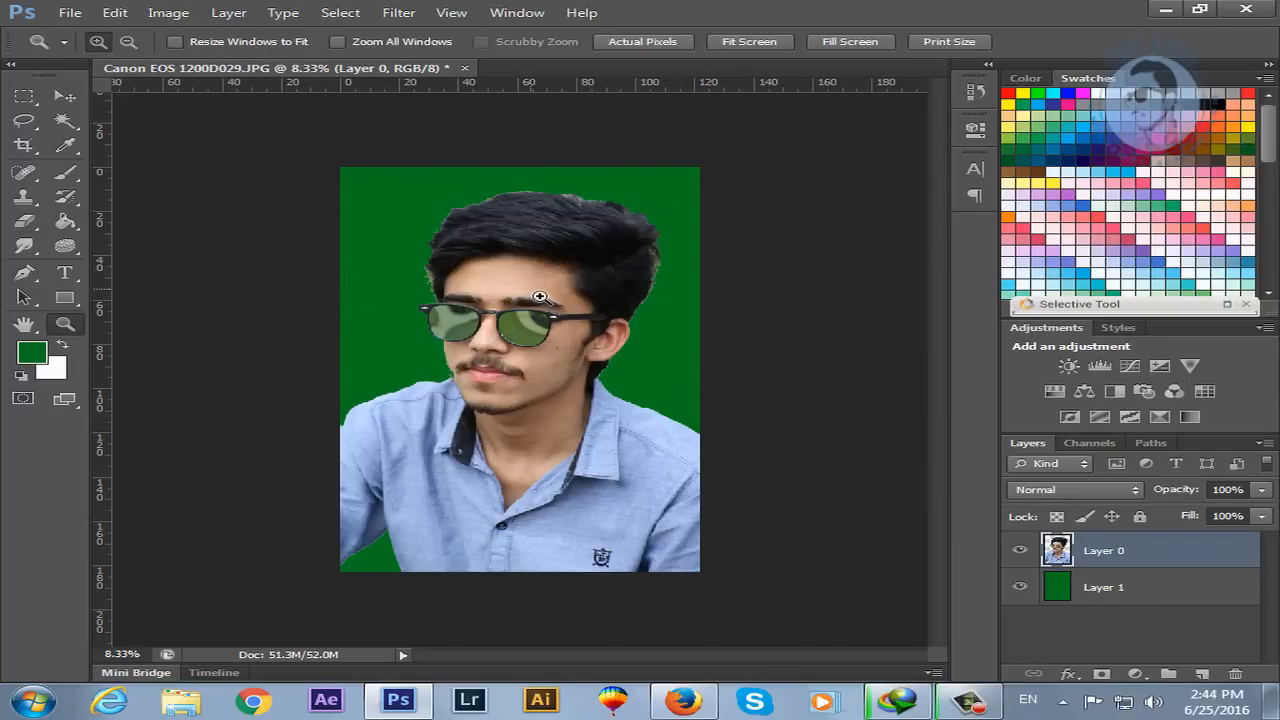
pyautogui.click(543, 288)
pyautogui.click(590, 452)
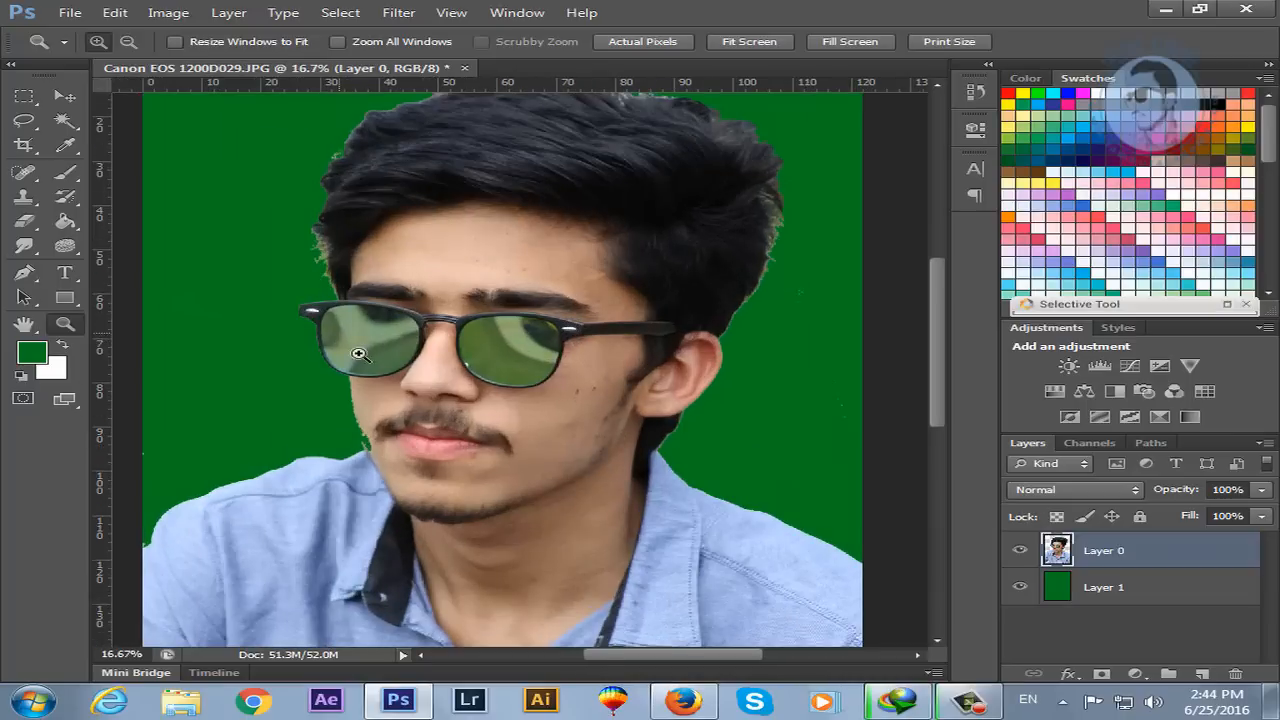
pyautogui.click(530, 285)
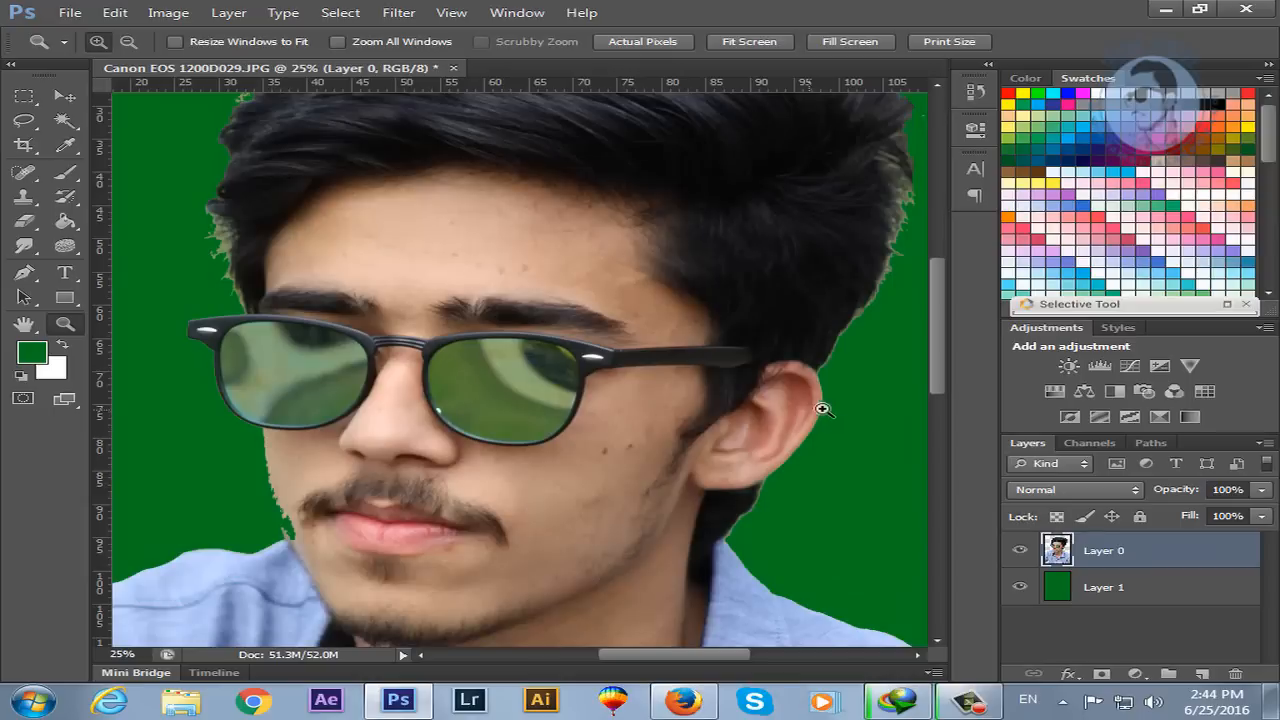
pyautogui.moveTo(940, 320); pyautogui.dragTo(940, 348)
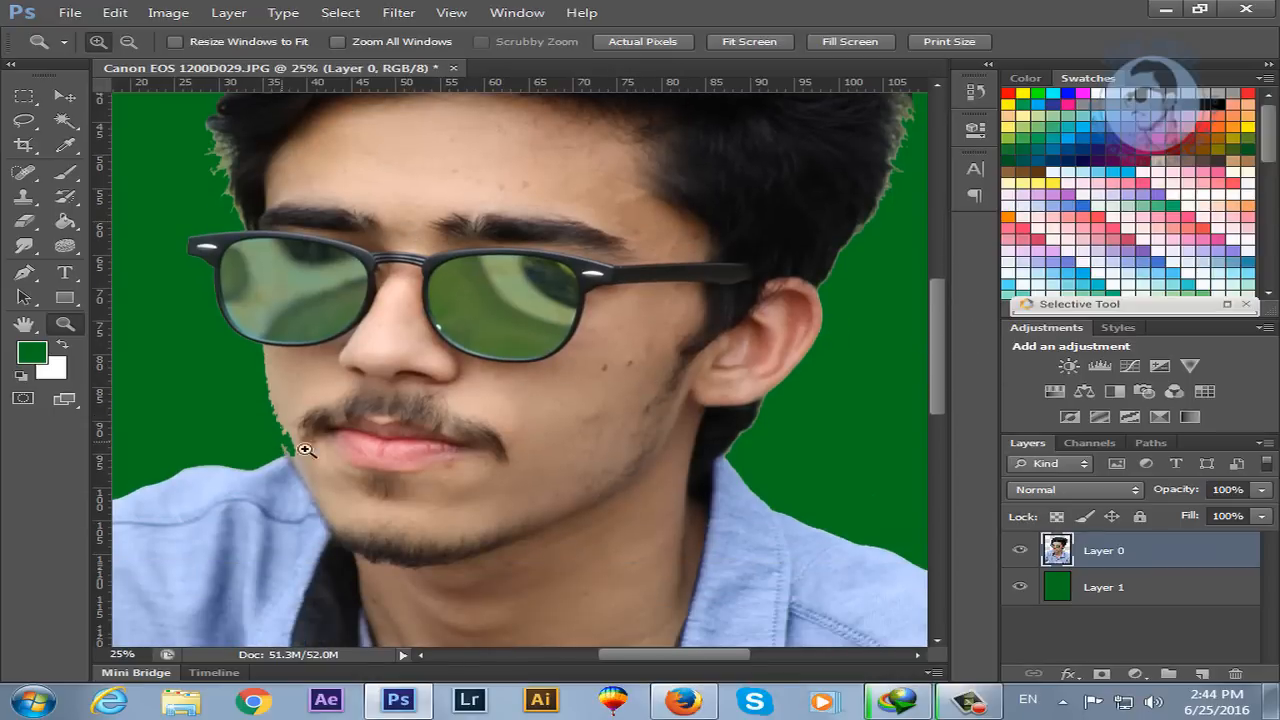
pyautogui.click(453, 68)
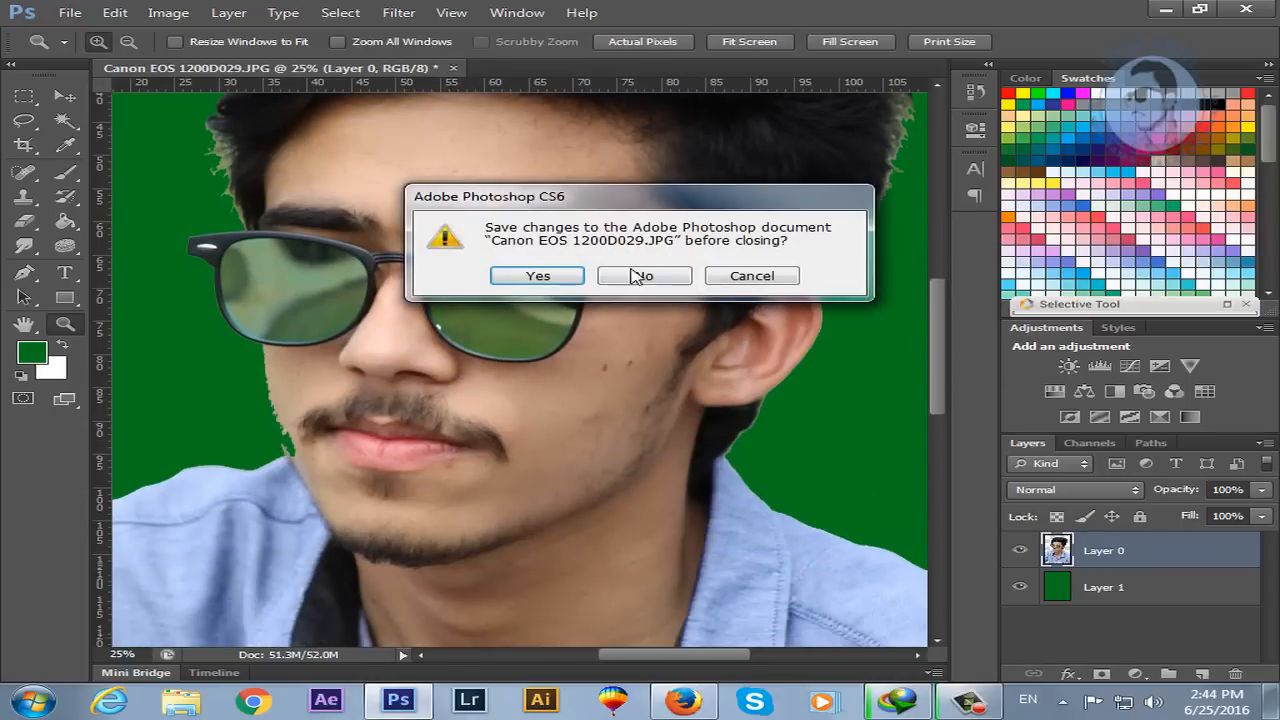
pyautogui.click(641, 278)
# - Open the original portrait Canon EOS 1200D029.JPG from the Canon EOS 1200D folder
pyautogui.doubleClick(609, 284)
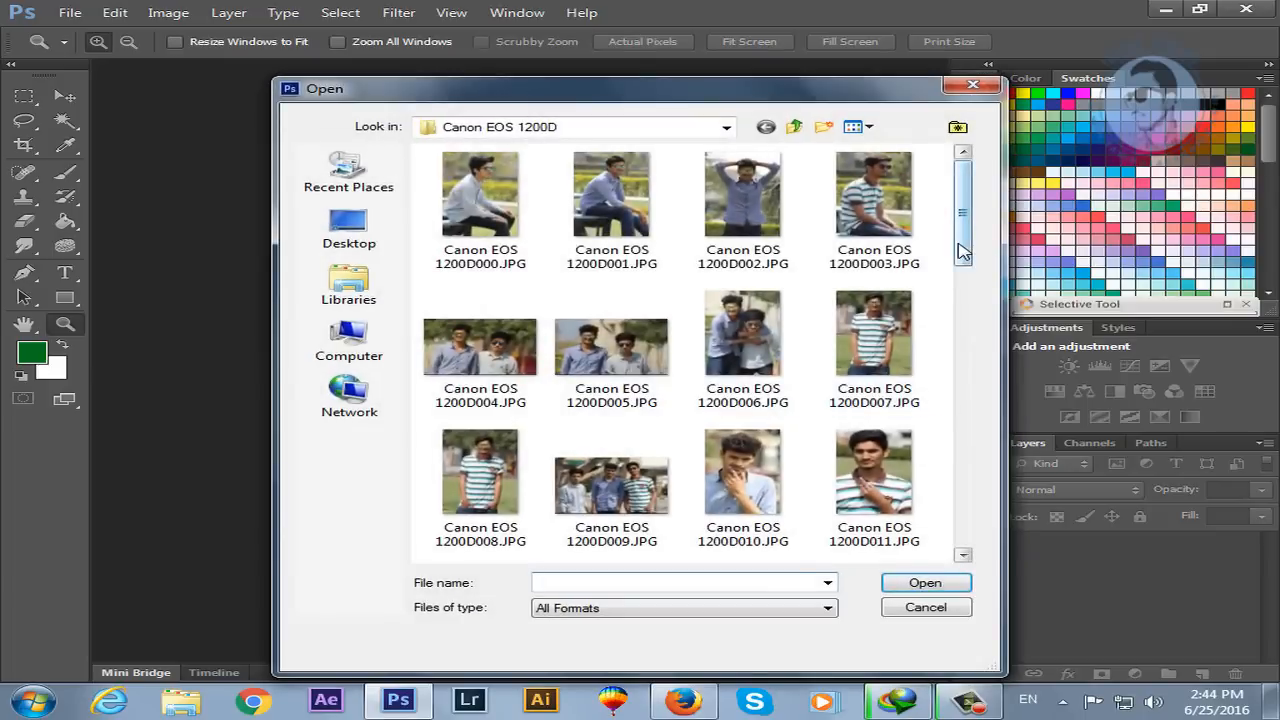
pyautogui.moveTo(962, 255); pyautogui.dragTo(960, 432)
pyautogui.click(632, 432)
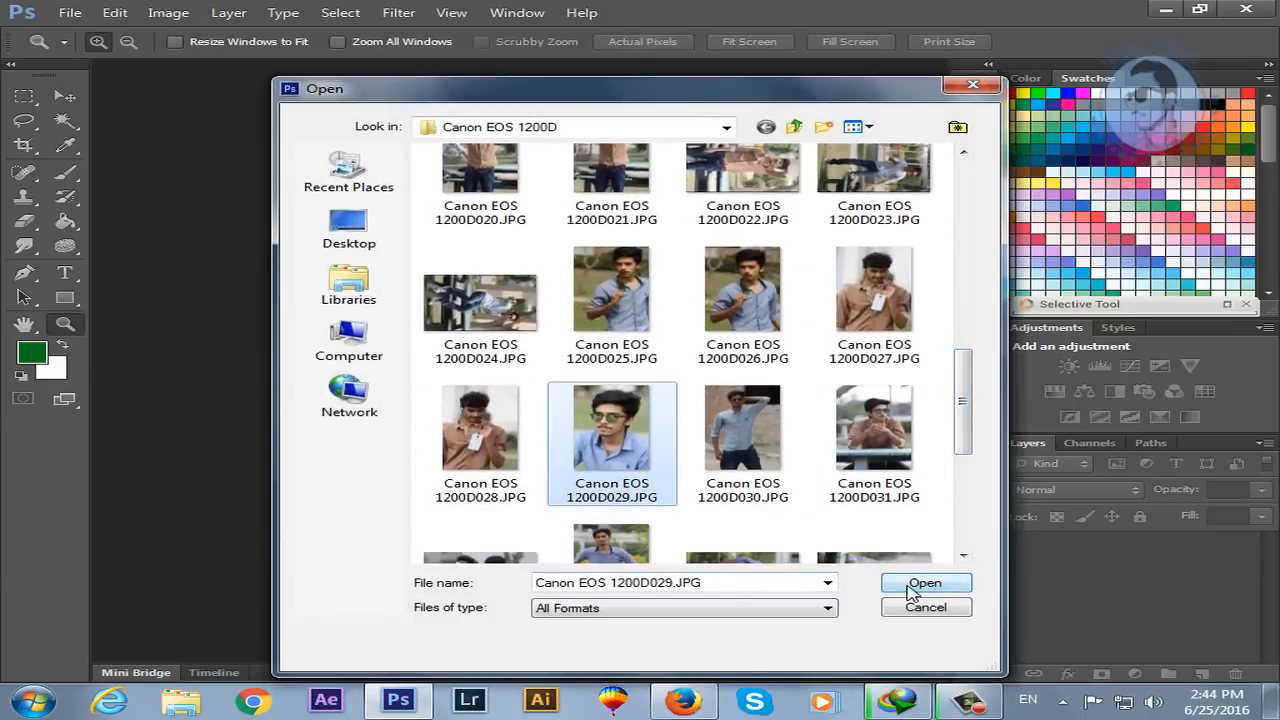
pyautogui.click(923, 585)
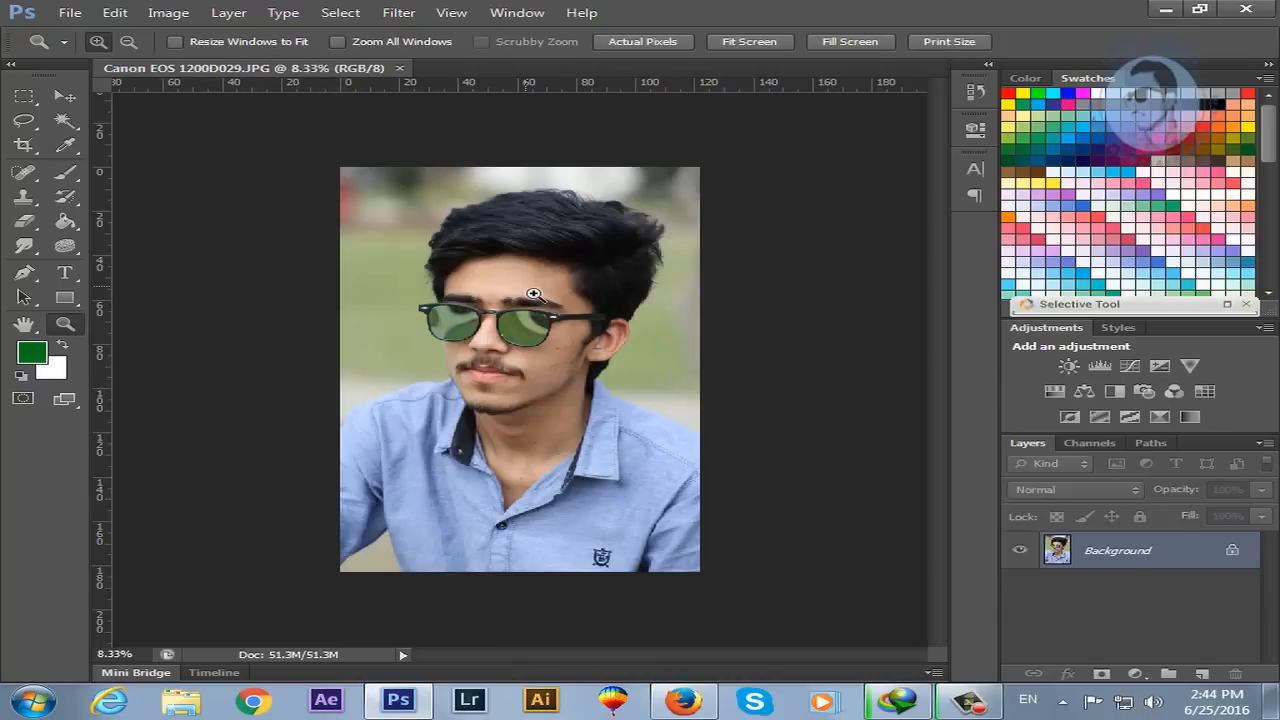
# - Remove the dark moles on the cheek below the glasses with the Spot Healing Brush at size 70, set to Content-Aware
pyautogui.click(518, 327)
pyautogui.click(518, 327)
pyautogui.click(518, 327)
pyautogui.click(576, 426)
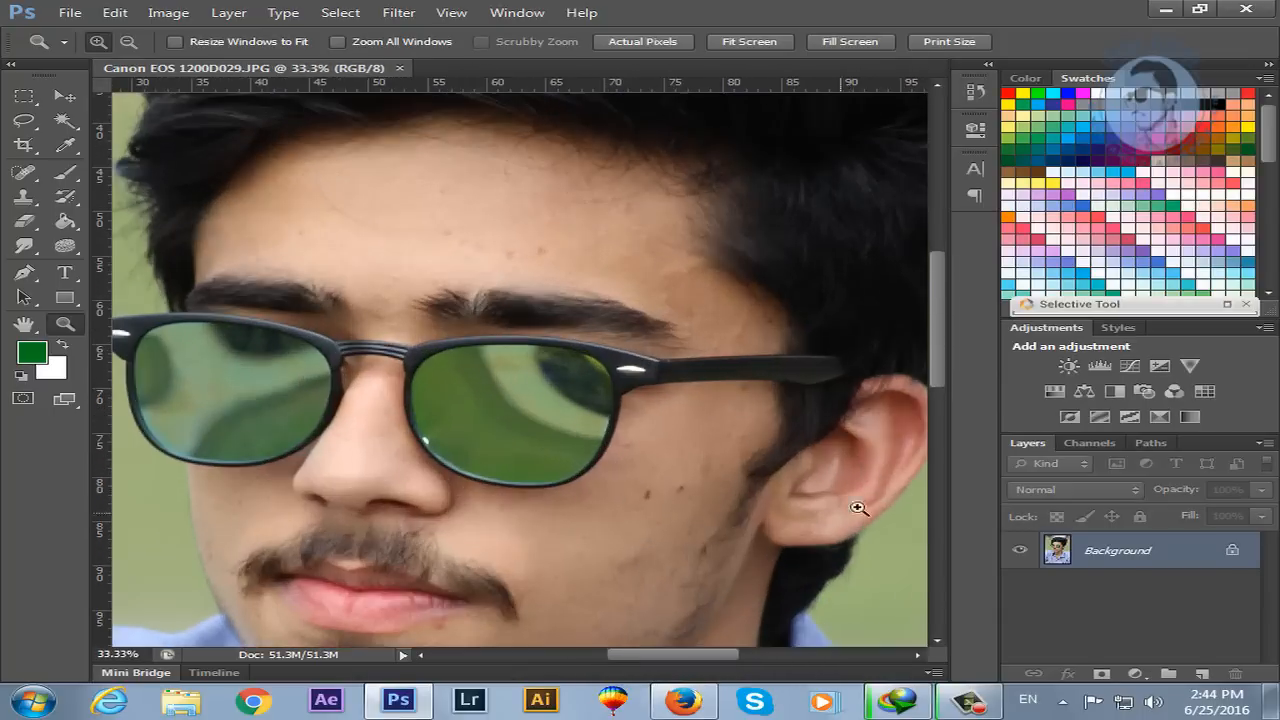
pyautogui.scroll(-2, 943, 368)
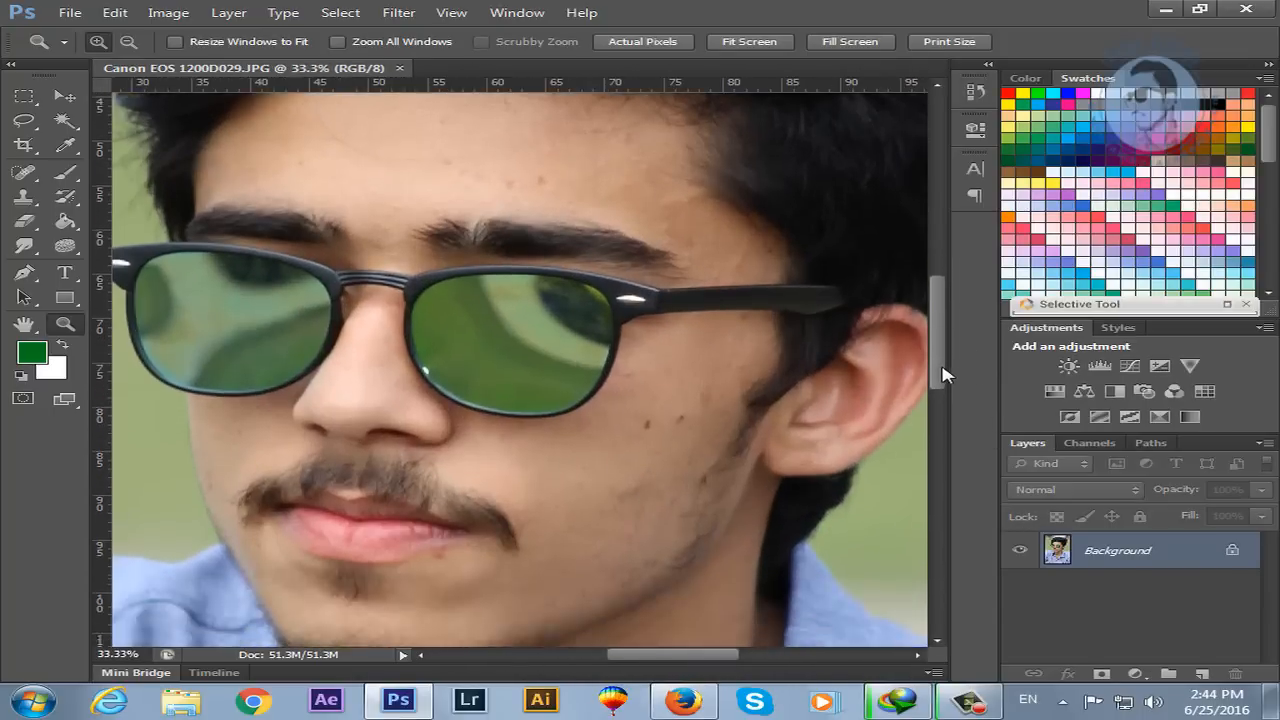
pyautogui.click(24, 174)
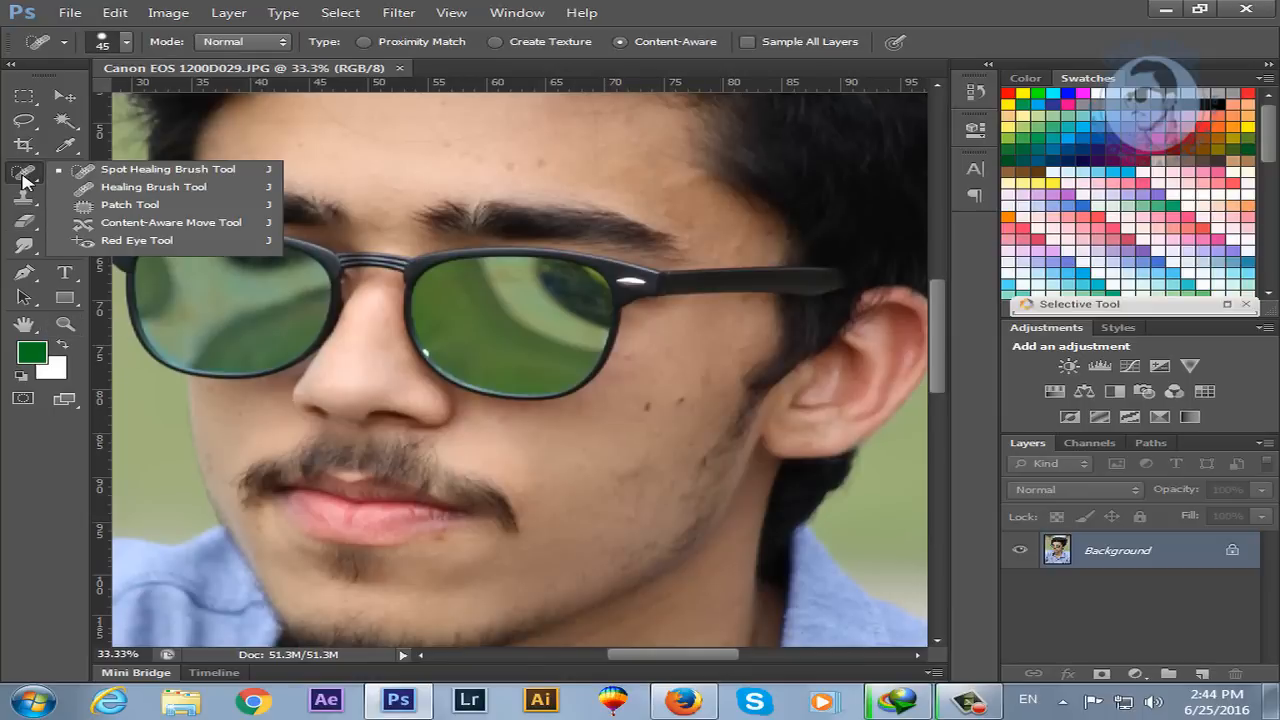
pyautogui.click(75, 171)
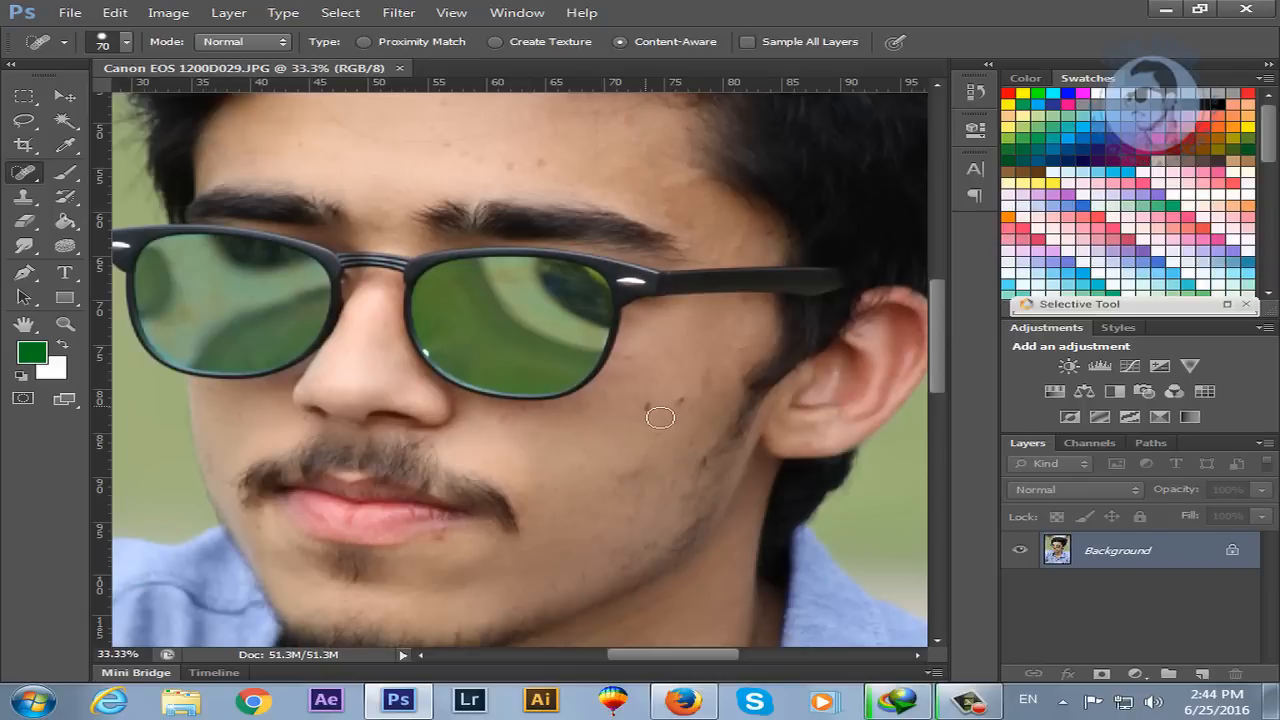
pyautogui.click(660, 417)
pyautogui.click(686, 405)
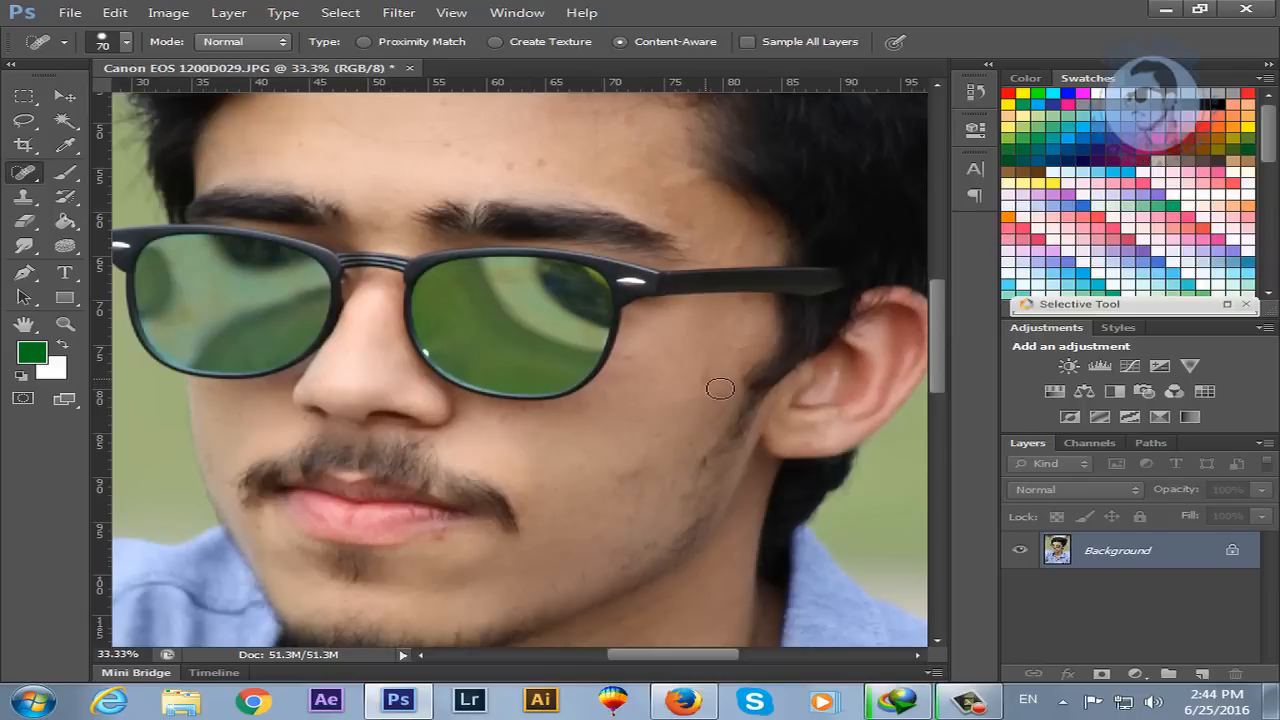
pyautogui.click(714, 385)
pyautogui.click(712, 390)
# - Duplicate the Background layer and heal the small blemishes below the corners of the mouth on the copy
pyautogui.hotkey('ctrl', 'j')
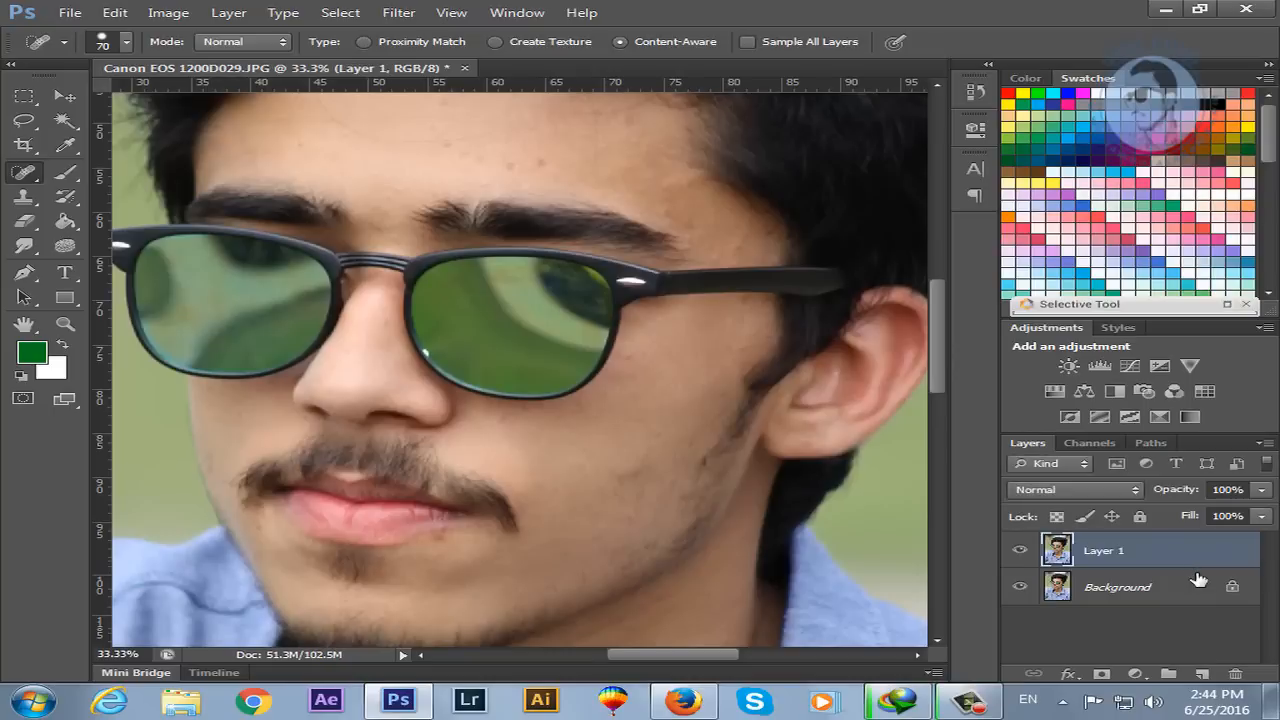
pyautogui.click(458, 544)
pyautogui.moveTo(281, 544); pyautogui.dragTo(280, 551)
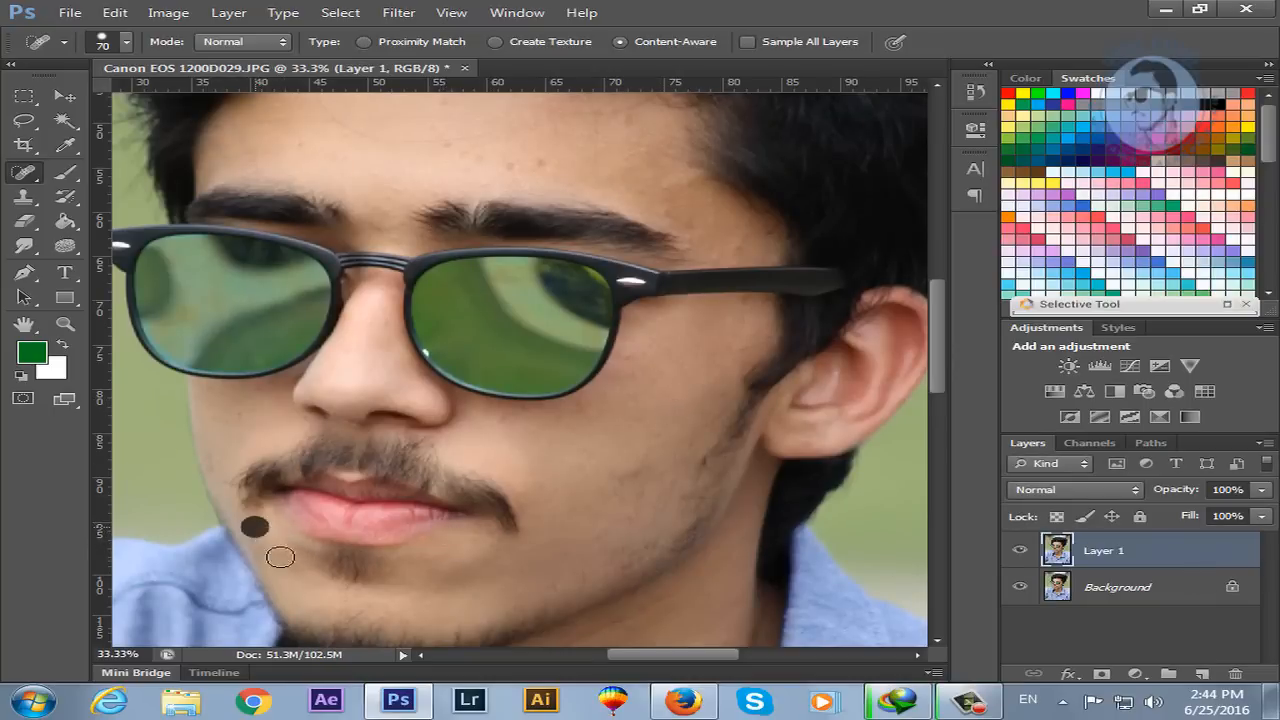
# - Heal the spots, marks and stray hairs across the forehead and temple on Layer 1 with the Spot Healing Brush
pyautogui.moveTo(938, 385); pyautogui.dragTo(945, 343)
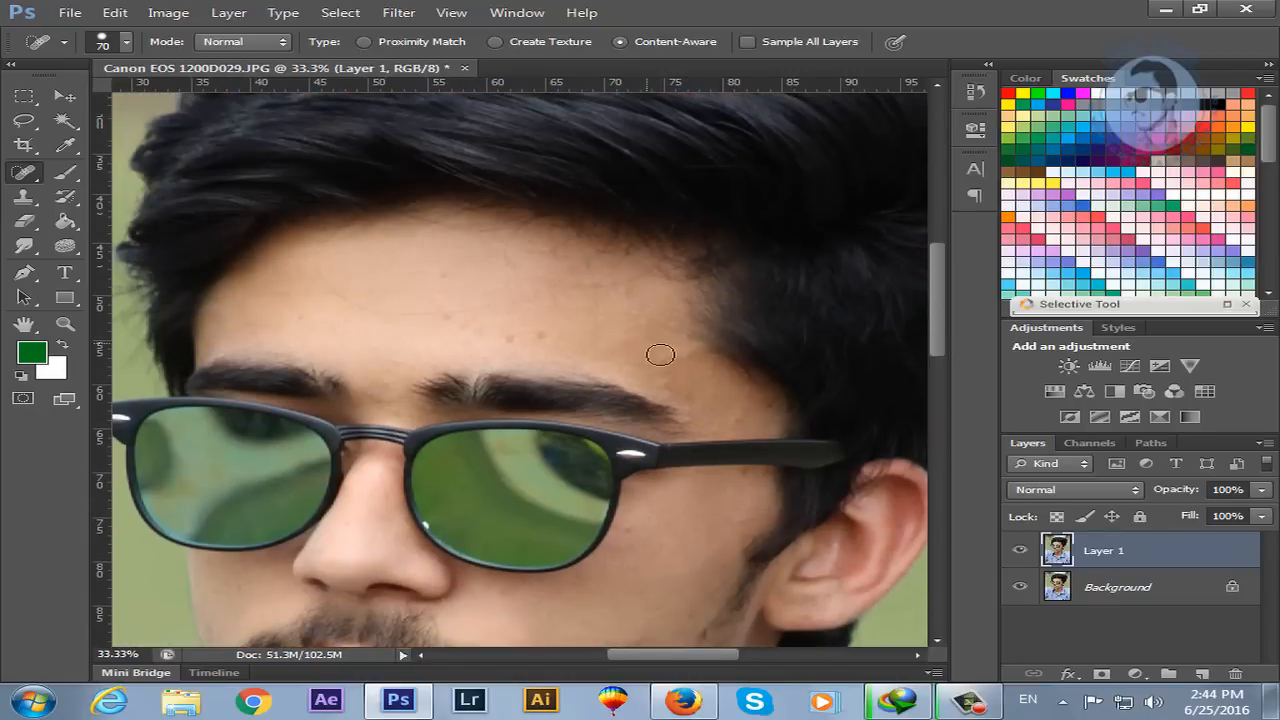
pyautogui.click(542, 334)
pyautogui.click(497, 337)
pyautogui.click(460, 326)
pyautogui.click(462, 330)
pyautogui.moveTo(528, 298); pyautogui.dragTo(416, 308)
pyautogui.moveTo(428, 323)
pyautogui.mouseDown()
pyautogui.moveTo(312, 290)
pyautogui.moveTo(366, 306)
pyautogui.moveTo(337, 286)
pyautogui.moveTo(318, 294)
pyautogui.moveTo(326, 280)
pyautogui.mouseUp()
pyautogui.moveTo(493, 334); pyautogui.dragTo(510, 348)
pyautogui.moveTo(736, 440); pyautogui.dragTo(716, 424)
pyautogui.moveTo(614, 351)
pyautogui.mouseDown()
pyautogui.moveTo(606, 277)
pyautogui.moveTo(623, 306)
pyautogui.moveTo(638, 301)
pyautogui.moveTo(622, 291)
pyautogui.mouseUp()
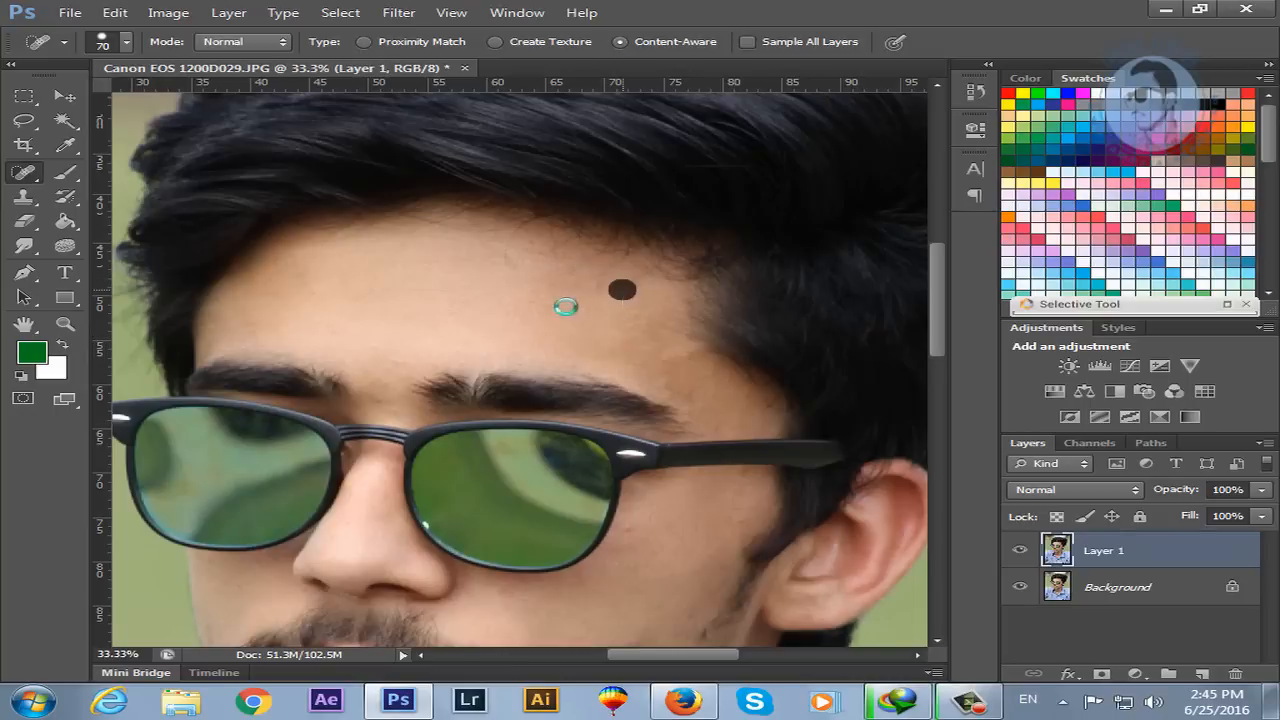
pyautogui.moveTo(529, 277); pyautogui.dragTo(490, 250)
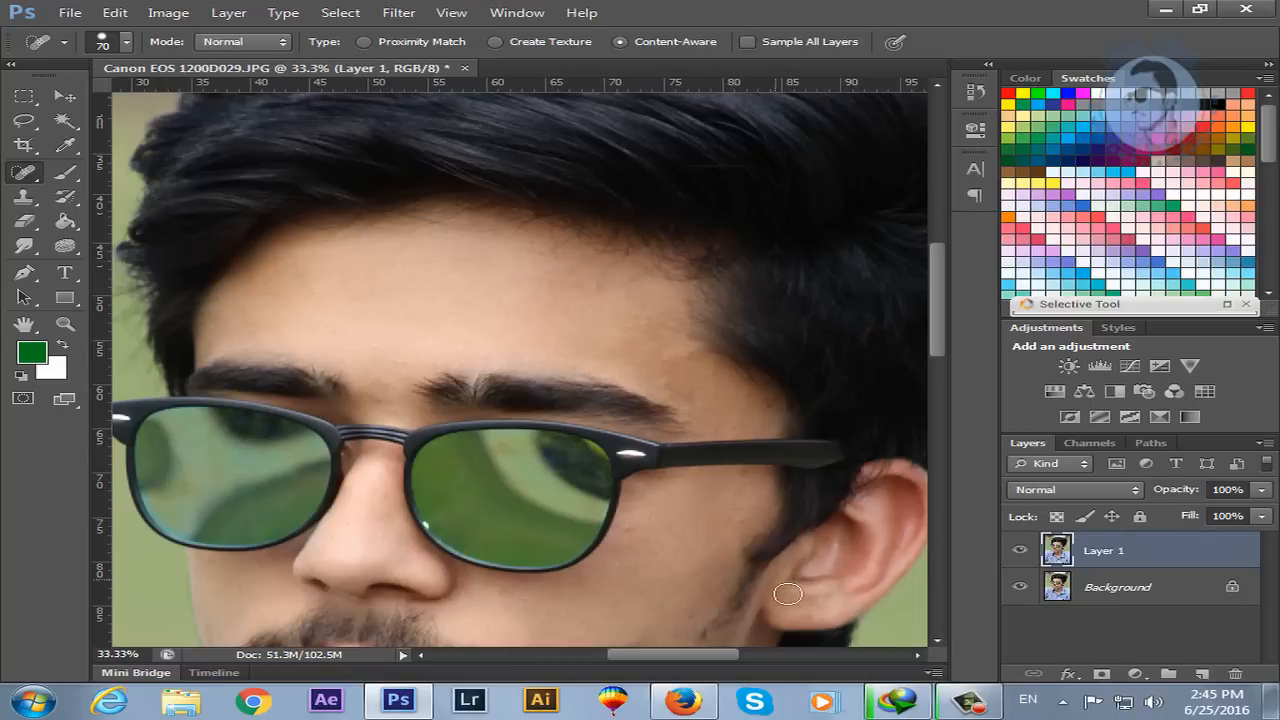
# - Heal the small marks on the cheek beside and below the glasses on Layer 1 with the Spot Healing Brush
pyautogui.click(746, 474)
pyautogui.moveTo(940, 312); pyautogui.dragTo(940, 348)
pyautogui.click(502, 424)
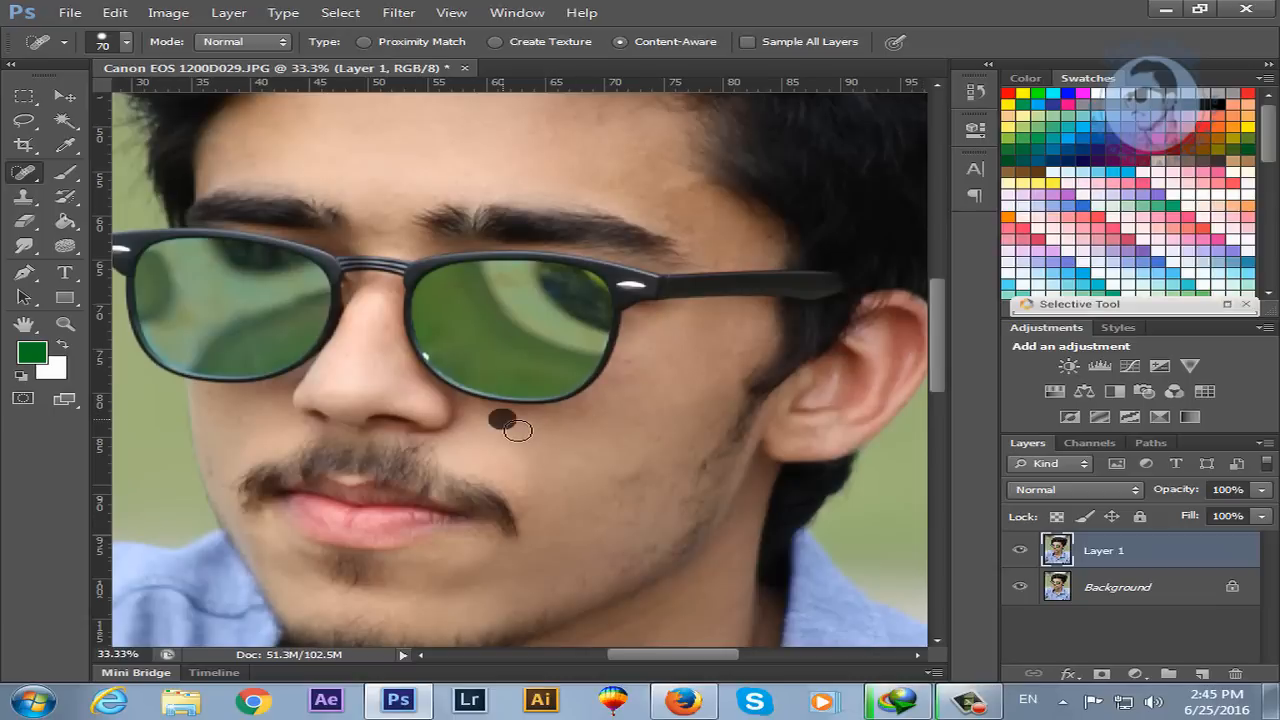
pyautogui.click(643, 369)
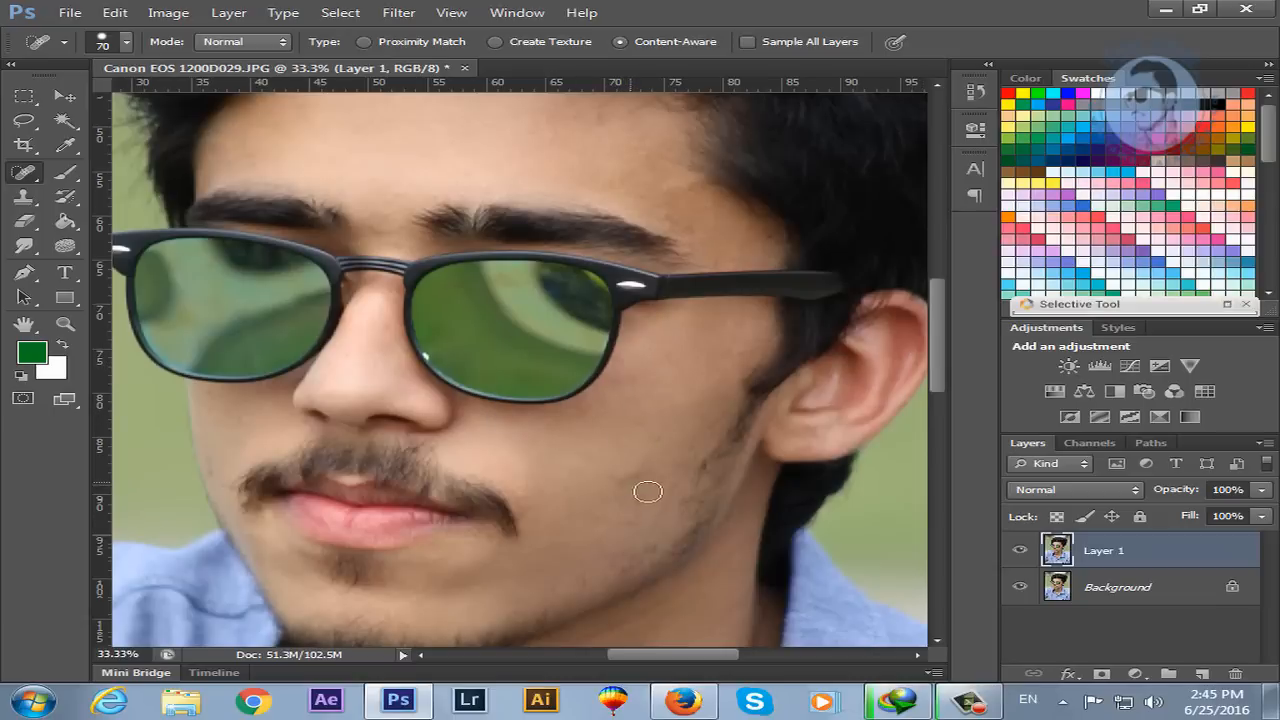
# - Heal the remaining marks beside the sideburn and on the outer cheek on Layer 1 with the Spot Healing Brush
pyautogui.moveTo(725, 415)
pyautogui.mouseDown()
pyautogui.moveTo(696, 431)
pyautogui.moveTo(686, 462)
pyautogui.mouseUp()
pyautogui.click(655, 433)
pyautogui.moveTo(700, 655); pyautogui.dragTo(678, 655)
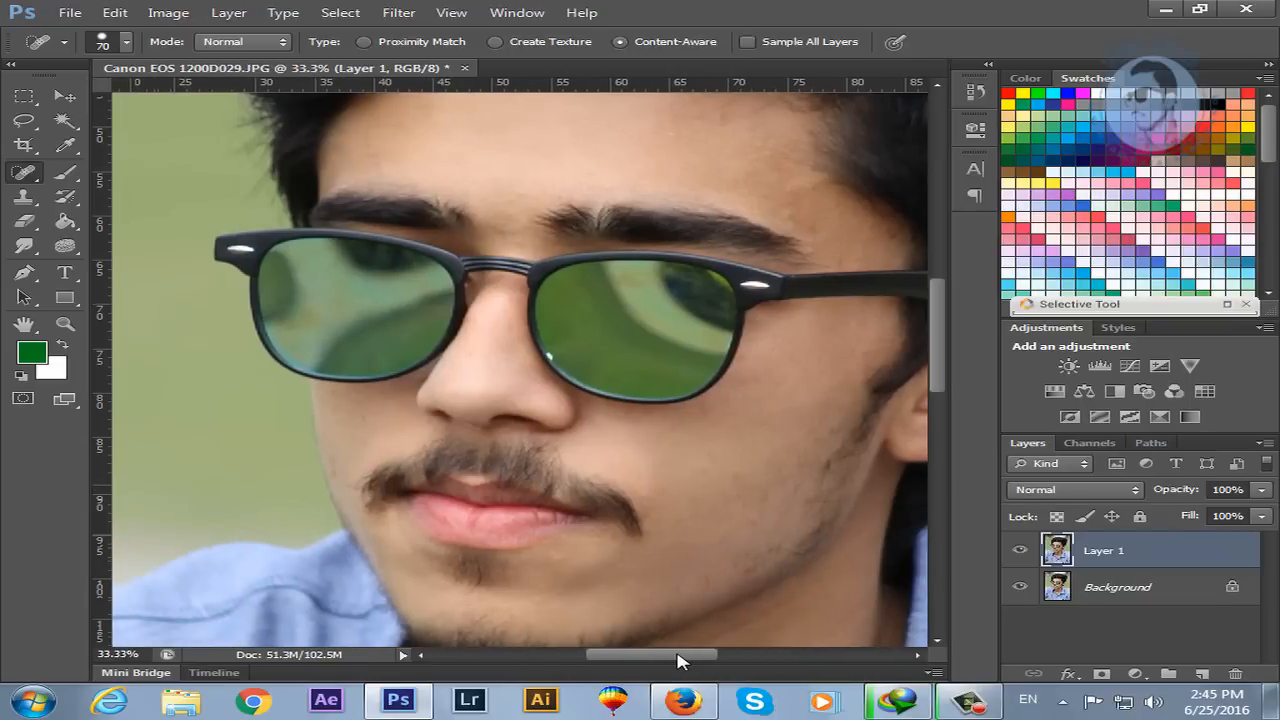
pyautogui.scroll(2, 935, 375)
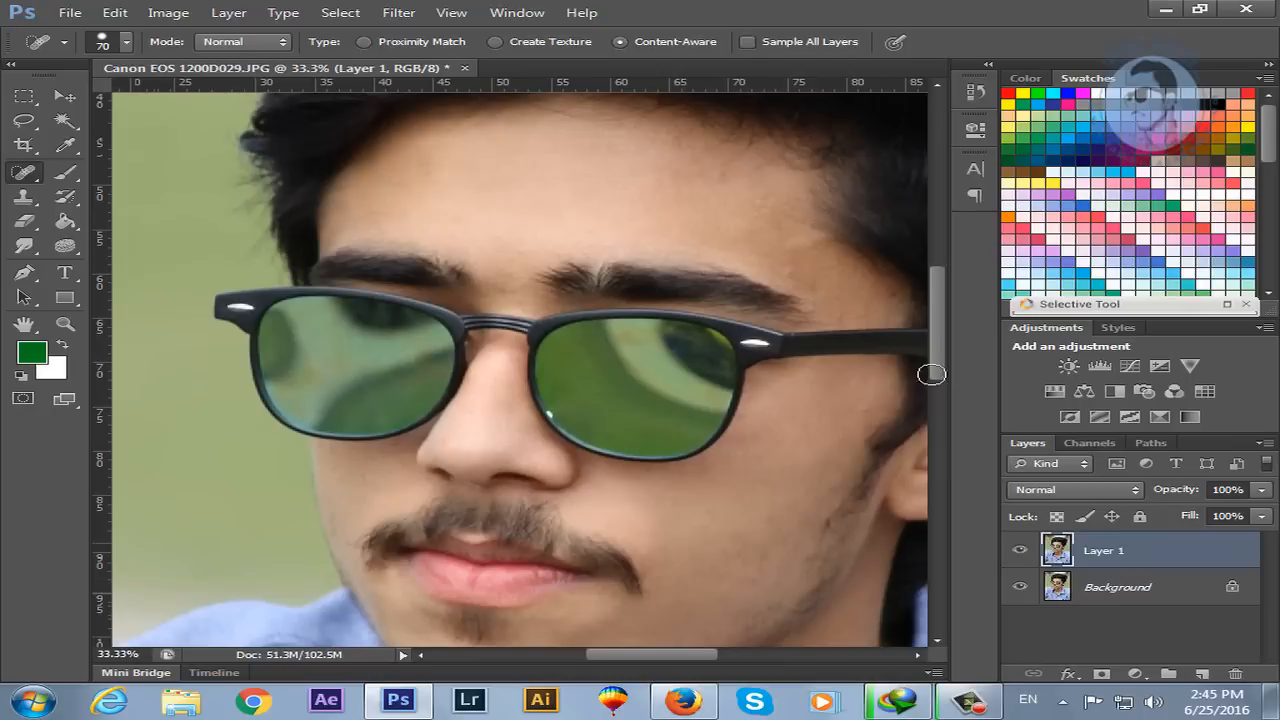
# - Brighten Layer 1 with a Curves adjustment on the RGB channel, raising input 112 to output 136
pyautogui.hotkey('ctrl', 'm')
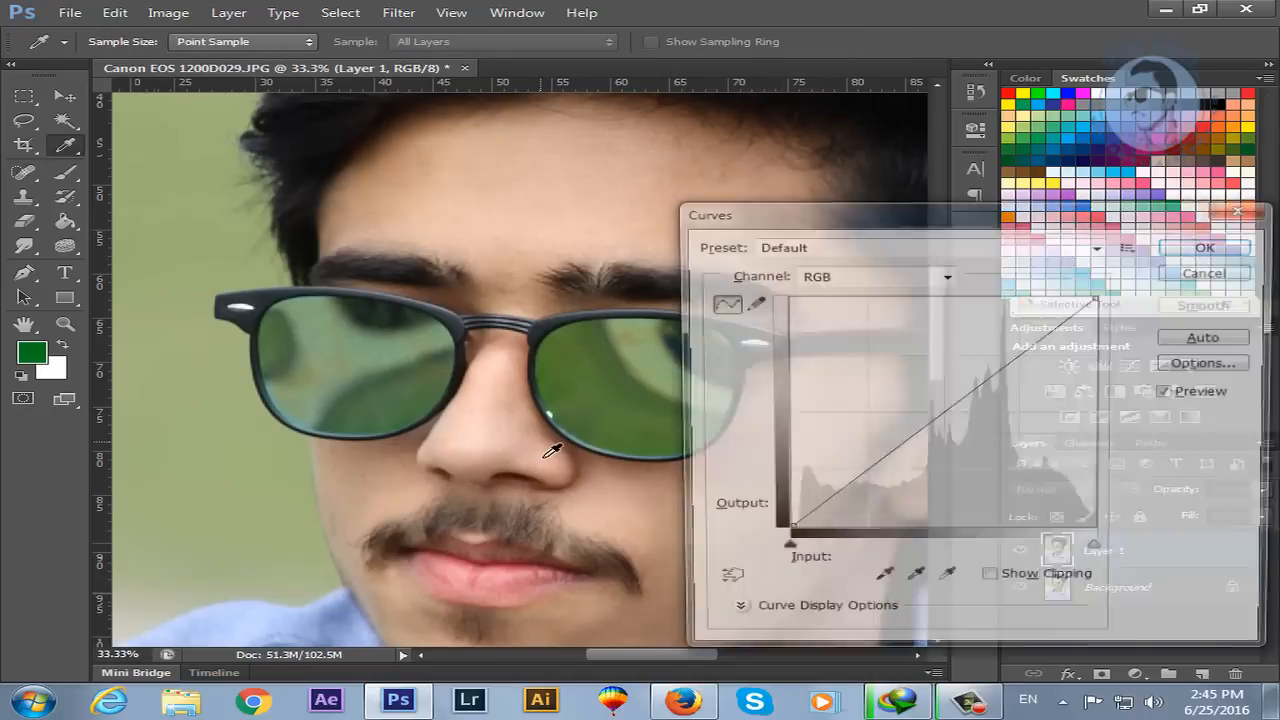
pyautogui.moveTo(811, 223); pyautogui.dragTo(1017, 208)
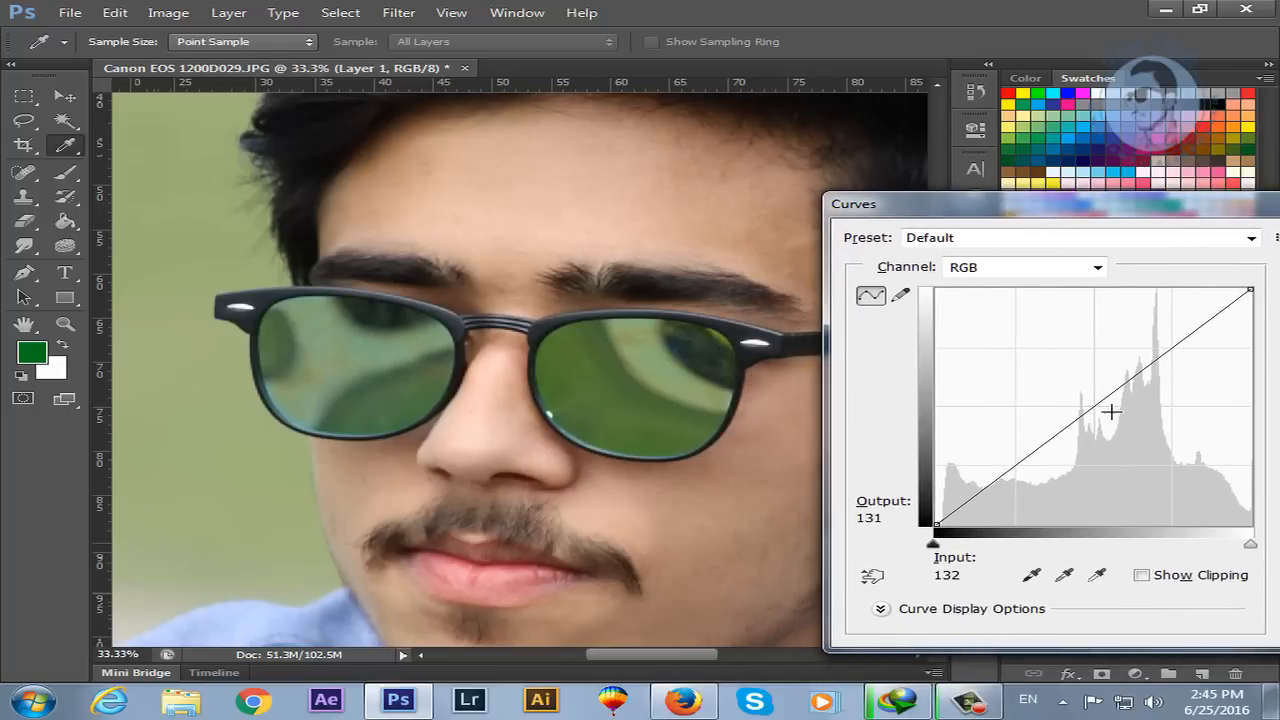
pyautogui.moveTo(1097, 412); pyautogui.dragTo(1074, 398)
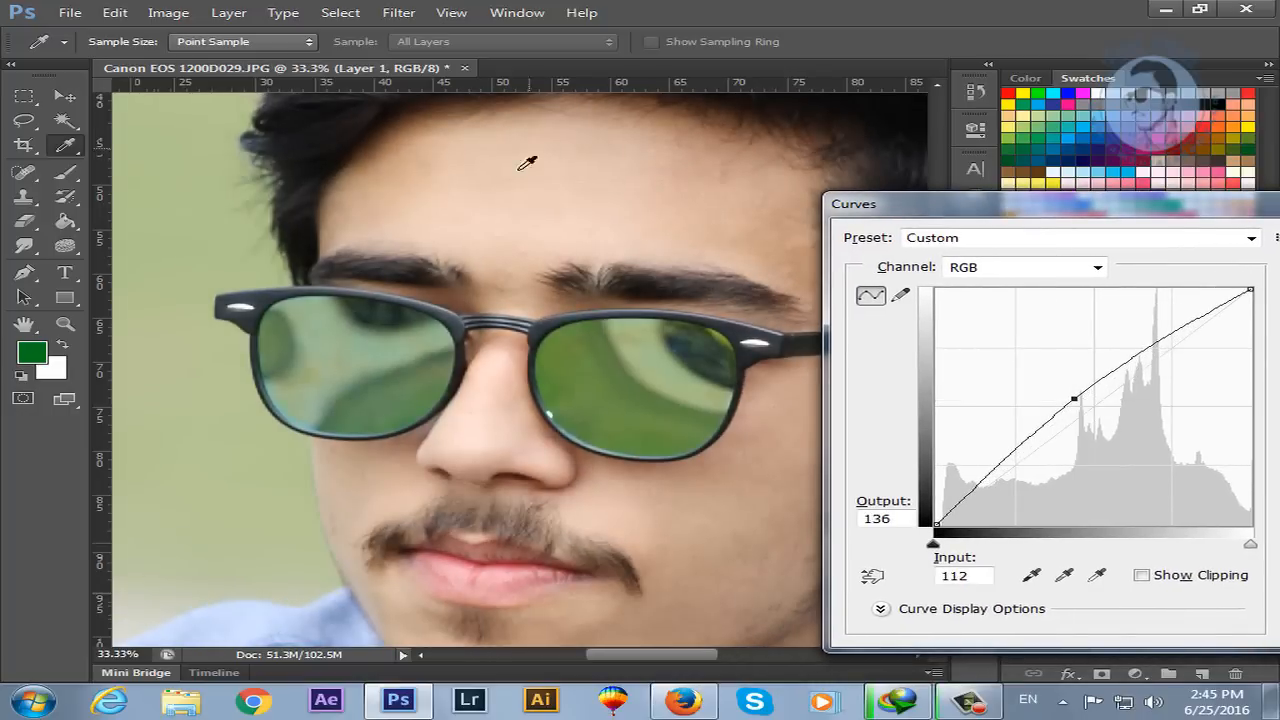
pyautogui.moveTo(939, 203); pyautogui.dragTo(434, 134)
pyautogui.click(829, 177)
pyautogui.press('j')
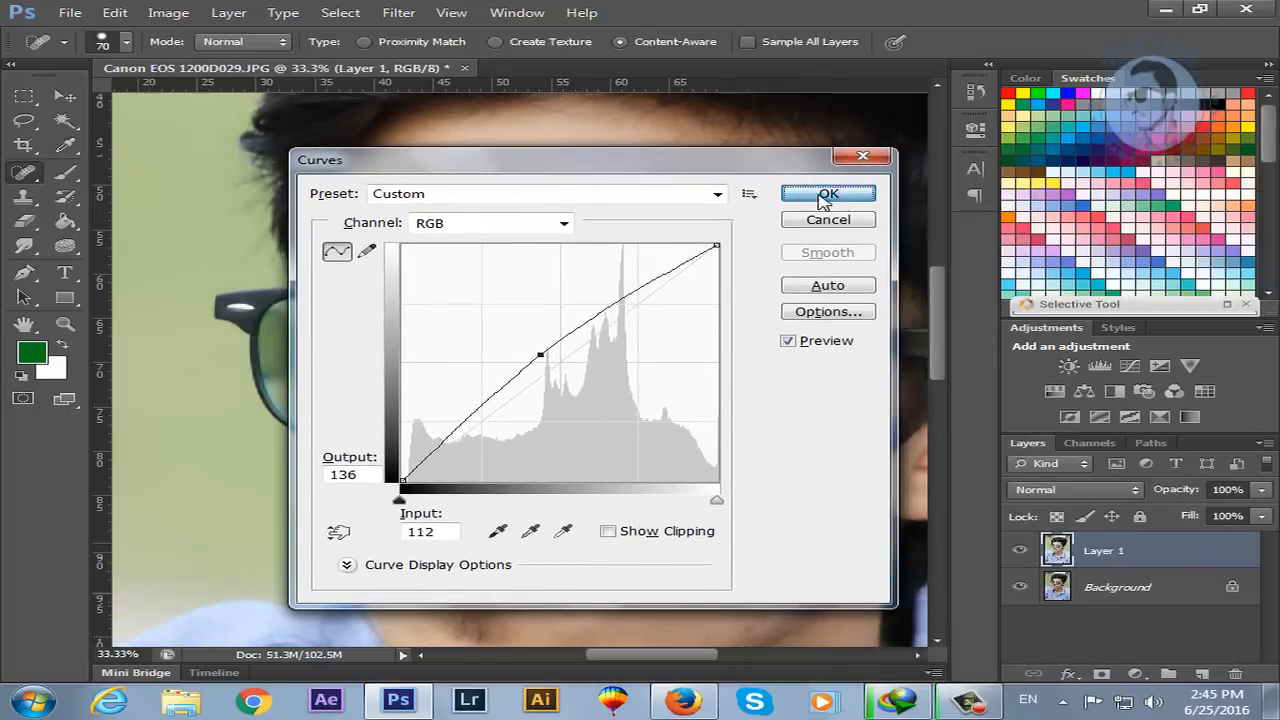
# - Apply a Brightness/Contrast adjustment to Layer 1 with Contrast 15 and Brightness 0
pyautogui.press('z')
pyautogui.keyDown('alt'); pyautogui.click(486, 409); pyautogui.keyUp('alt')
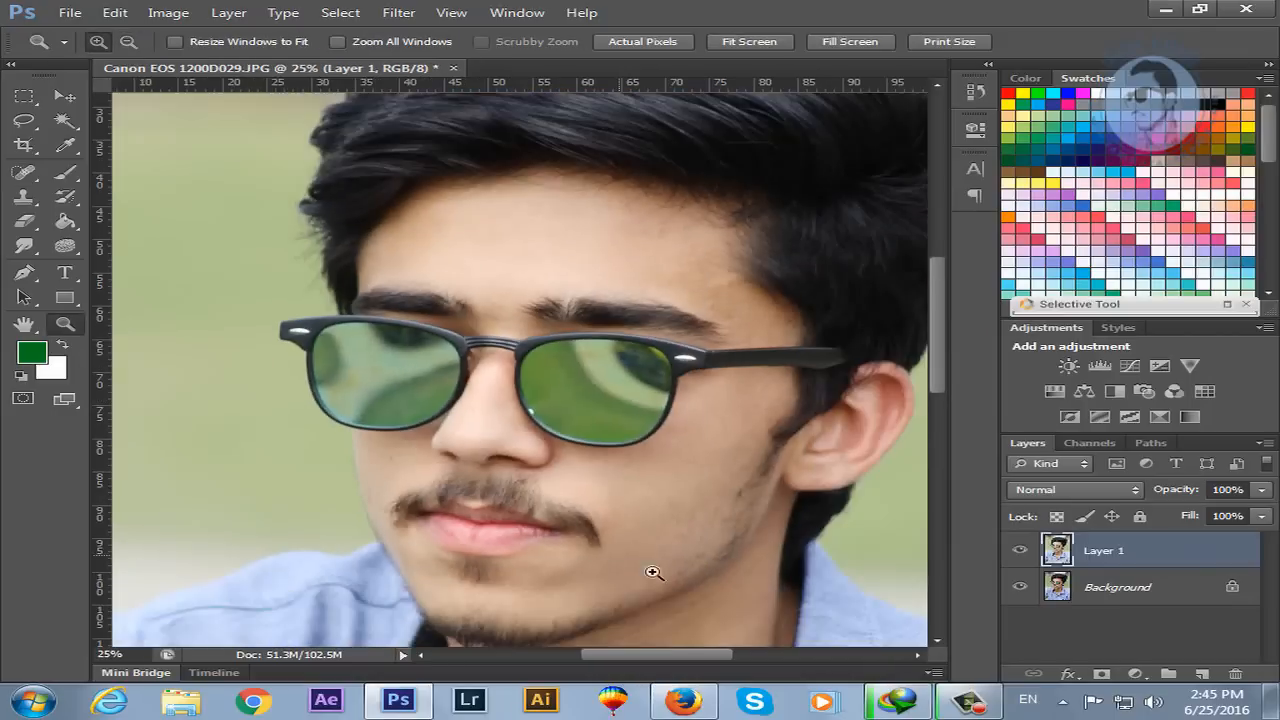
pyautogui.moveTo(643, 660); pyautogui.dragTo(661, 659)
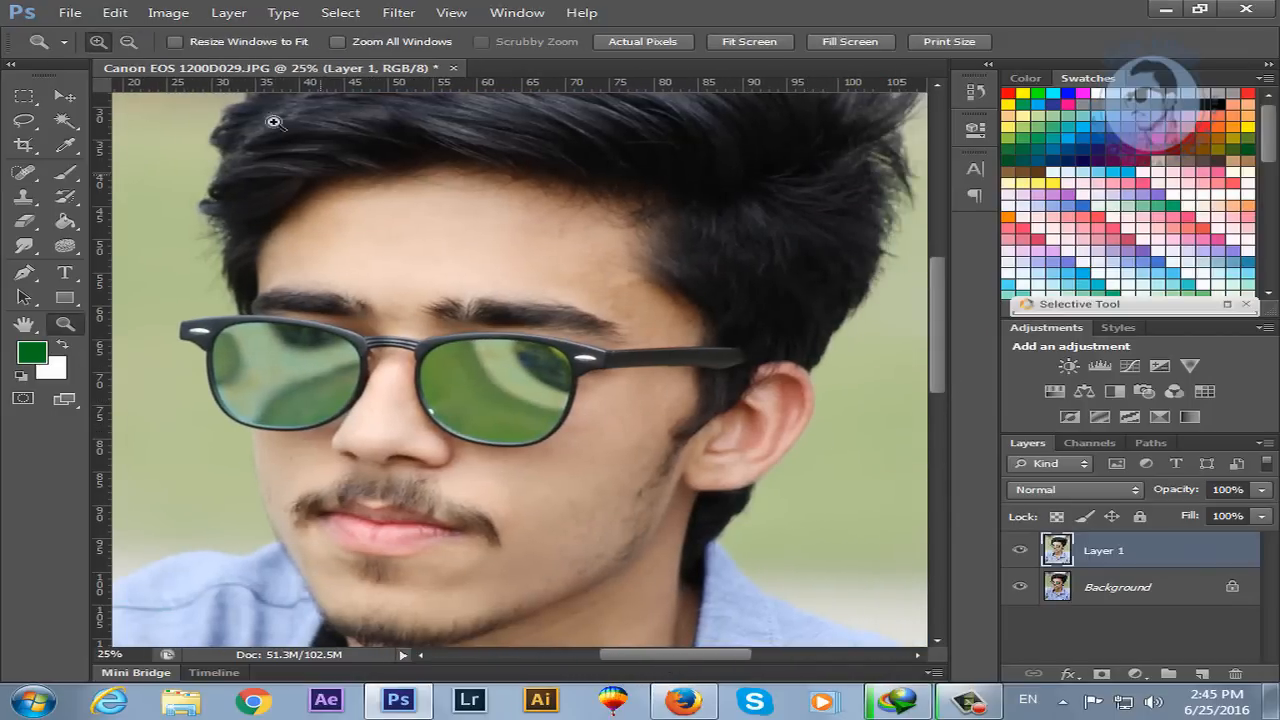
pyautogui.click(166, 13)
pyautogui.moveTo(207, 62)
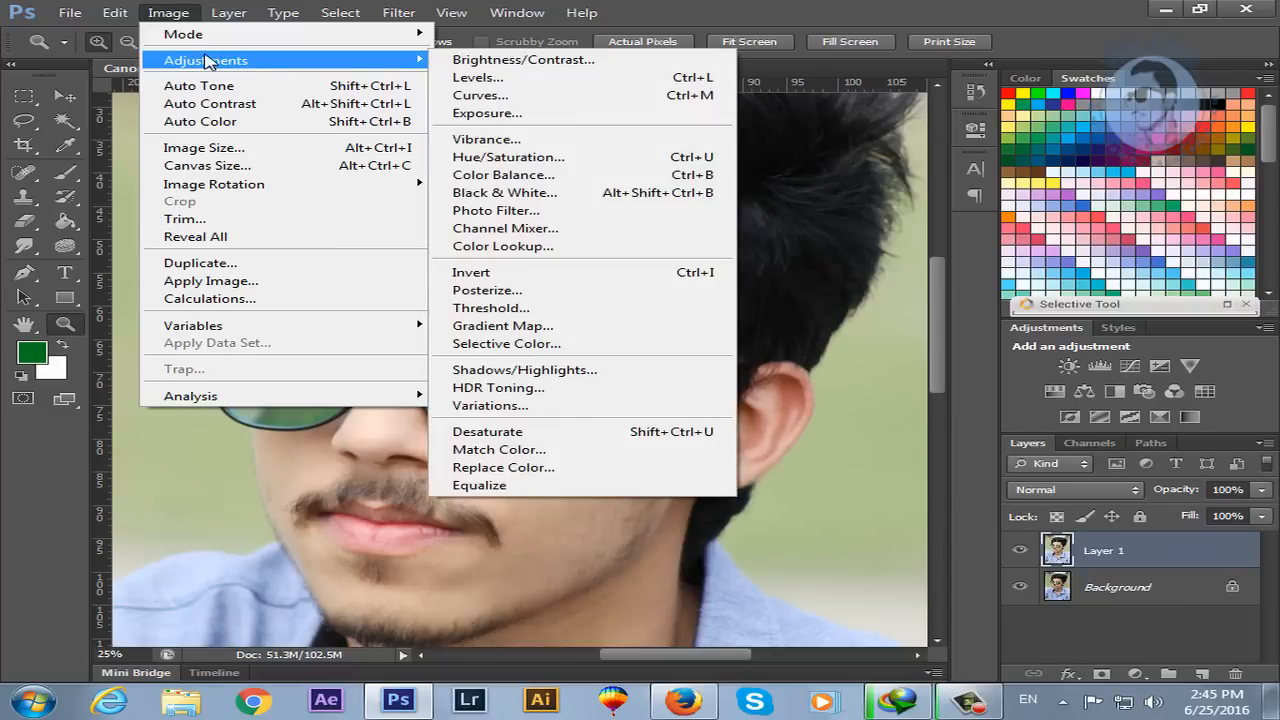
pyautogui.click(553, 61)
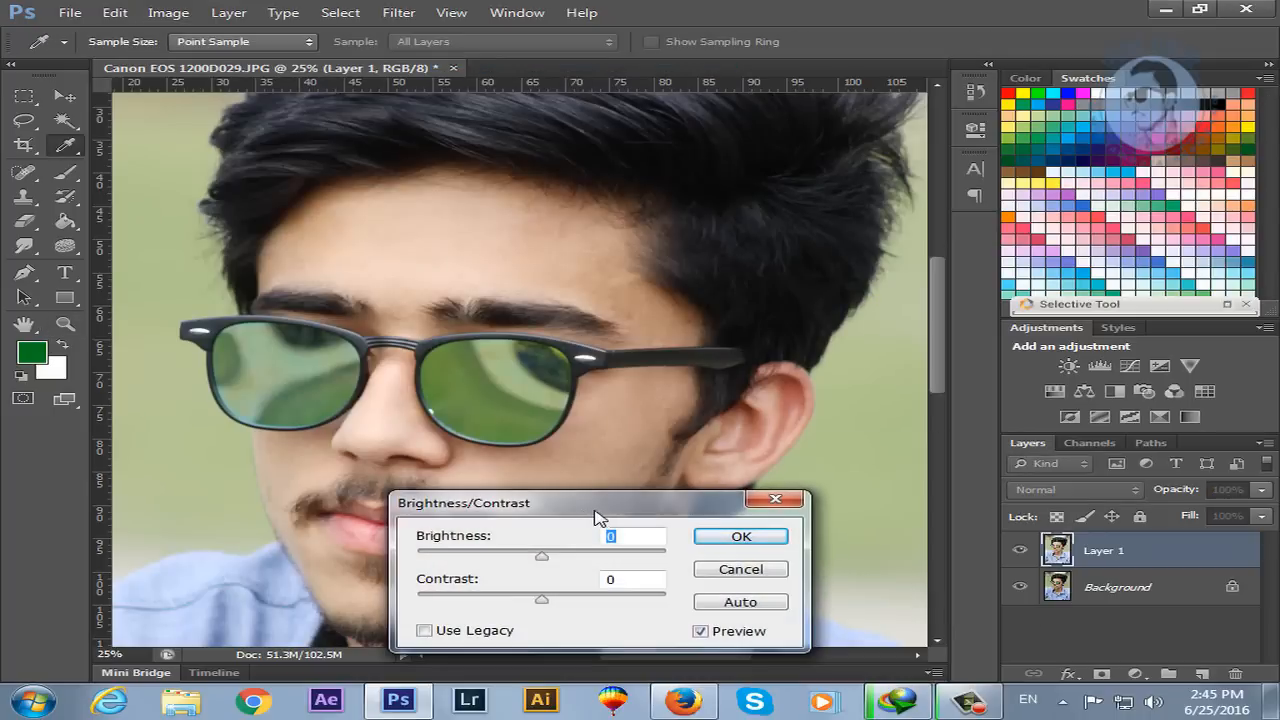
pyautogui.moveTo(597, 517); pyautogui.dragTo(1057, 392)
pyautogui.moveTo(1002, 469)
pyautogui.mouseDown()
pyautogui.moveTo(1070, 477)
pyautogui.moveTo(1022, 482)
pyautogui.moveTo(1113, 481)
pyautogui.moveTo(962, 484)
pyautogui.moveTo(1018, 487)
pyautogui.mouseUp()
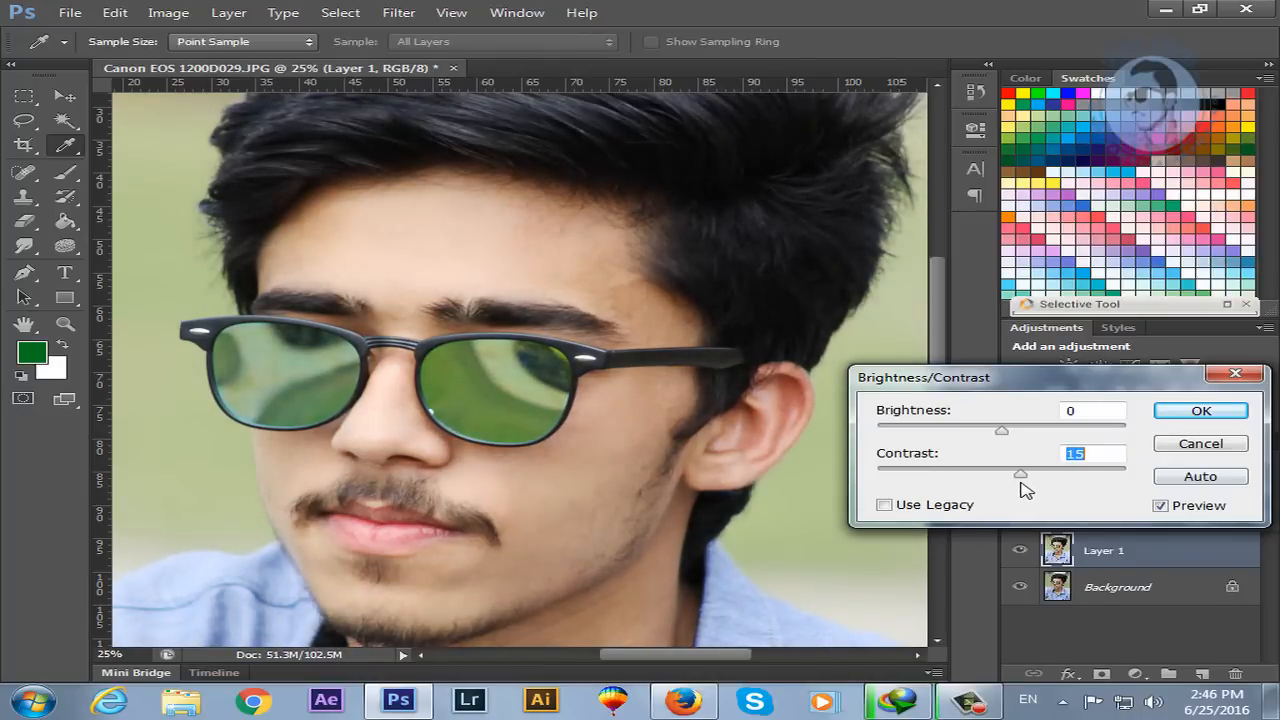
pyautogui.click(1201, 411)
# - Apply Auto Tone and Auto Color to Layer 1
pyautogui.press('z')
pyautogui.click(168, 12)
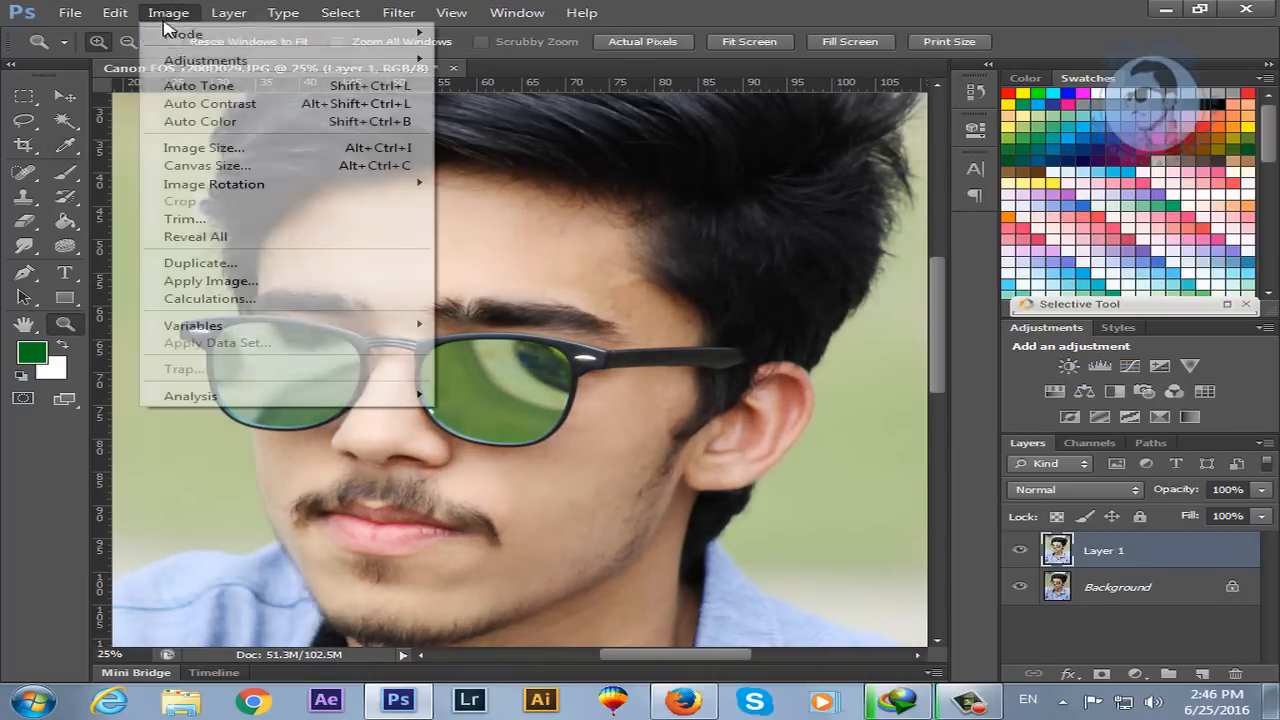
pyautogui.click(322, 86)
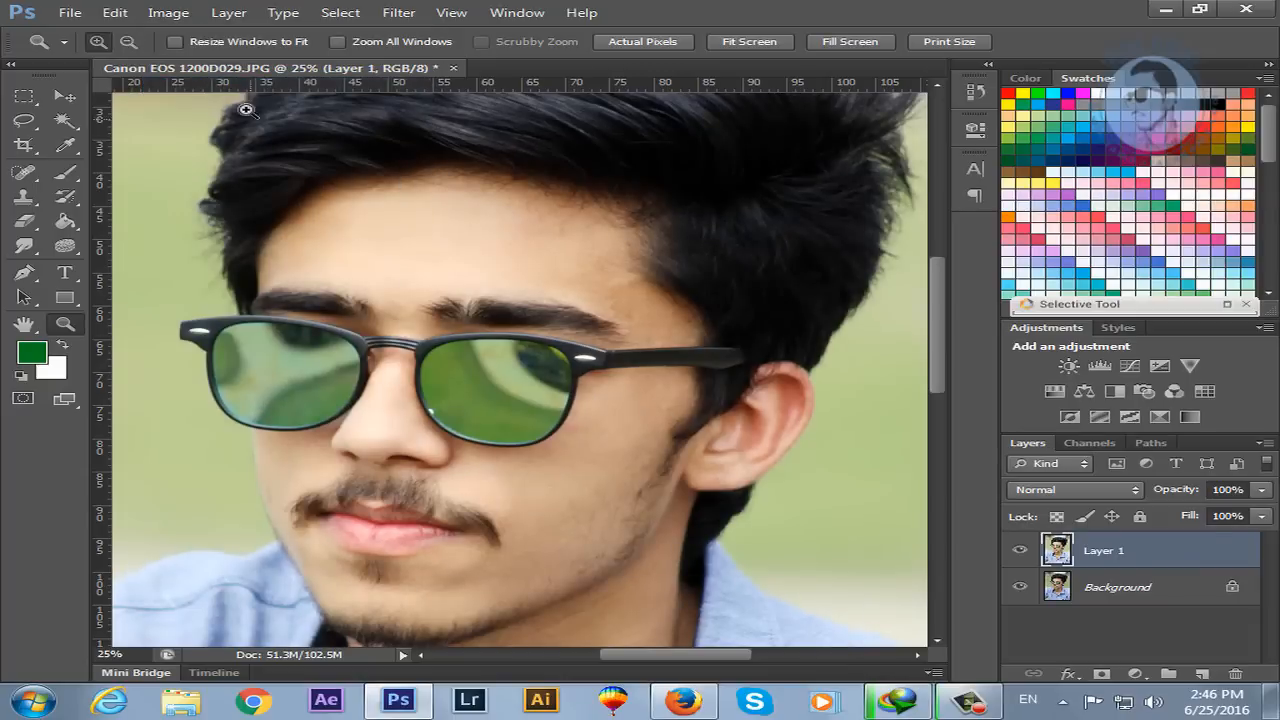
pyautogui.click(168, 12)
pyautogui.click(277, 126)
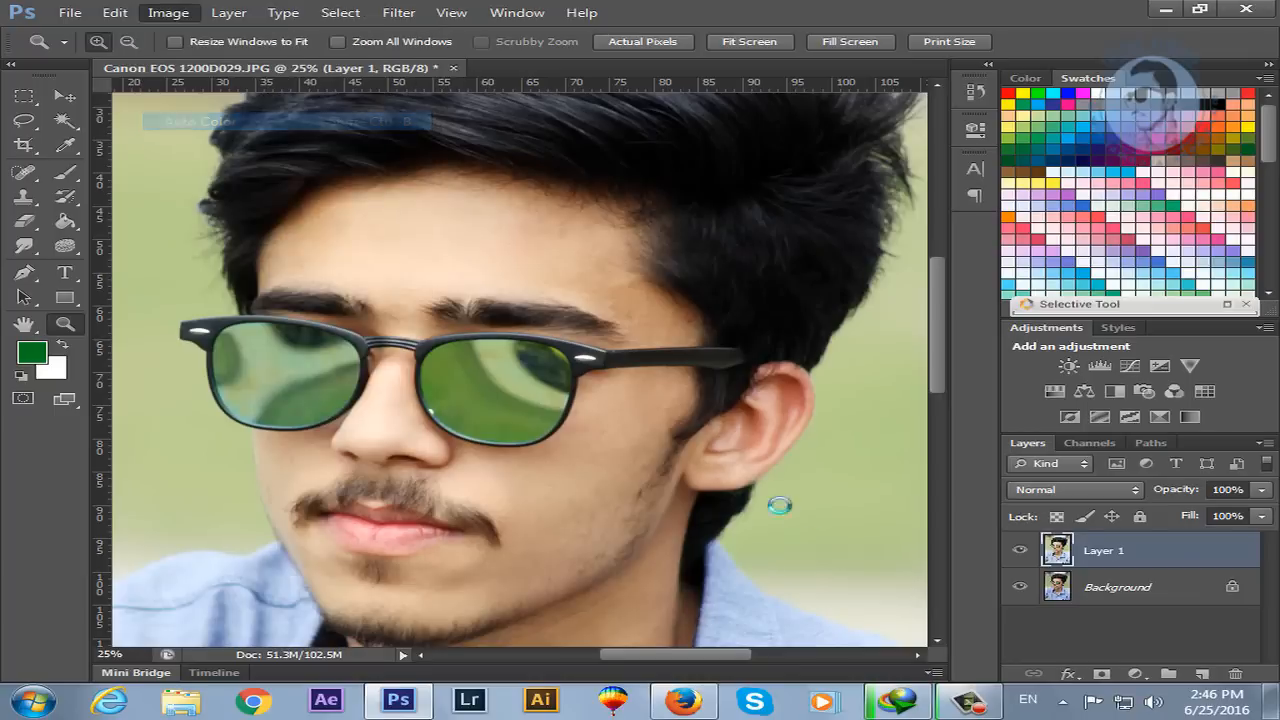
# - Add a new layer above Layer 1 and fill it with magenta eb00f4 as the foreground color
pyautogui.keyDown('alt'); pyautogui.click(530, 472); pyautogui.keyUp('alt')
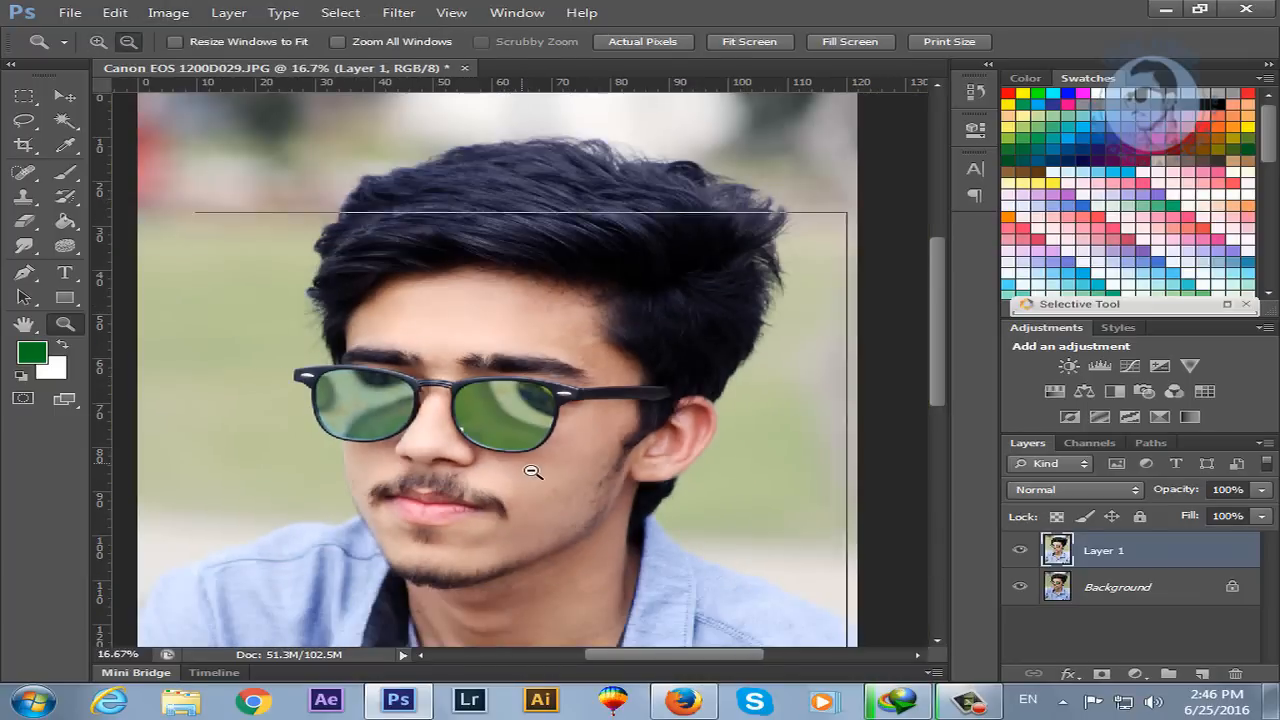
pyautogui.keyDown('alt'); pyautogui.click(530, 472); pyautogui.keyUp('alt')
pyautogui.moveTo(930, 380); pyautogui.dragTo(936, 418)
pyautogui.keyDown('alt'); pyautogui.click(693, 380); pyautogui.keyUp('alt')
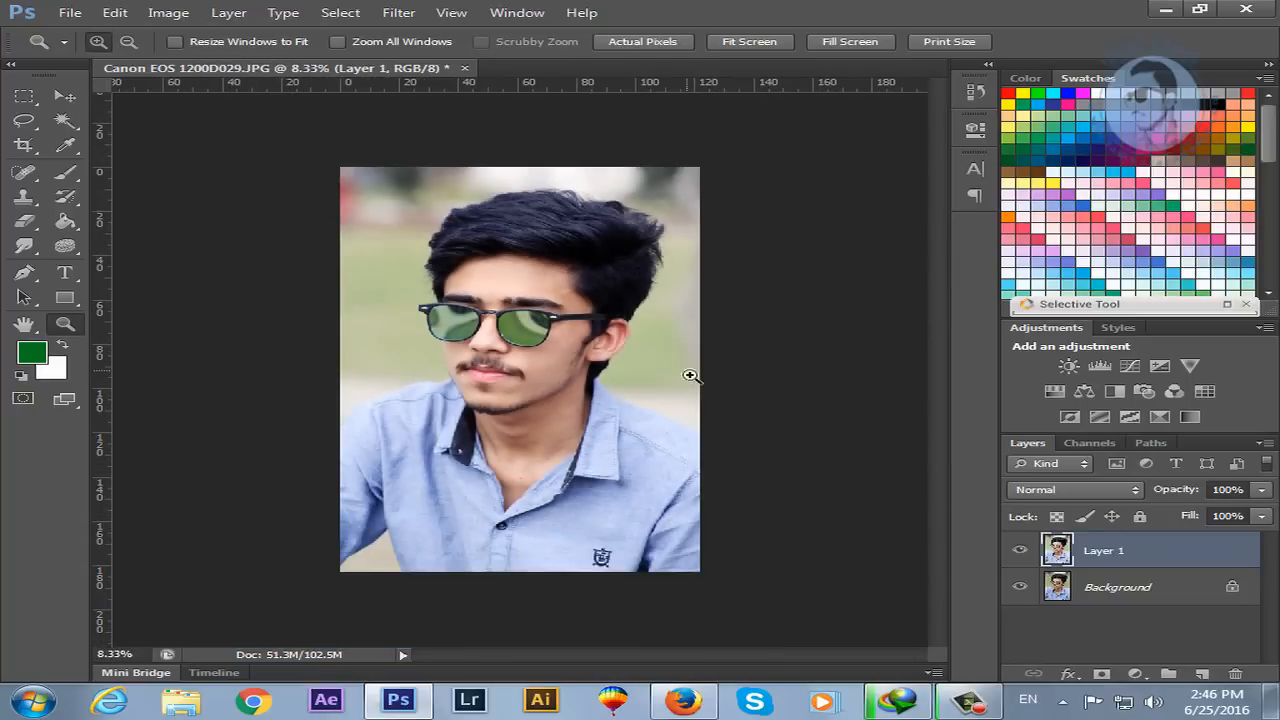
pyautogui.click(513, 285)
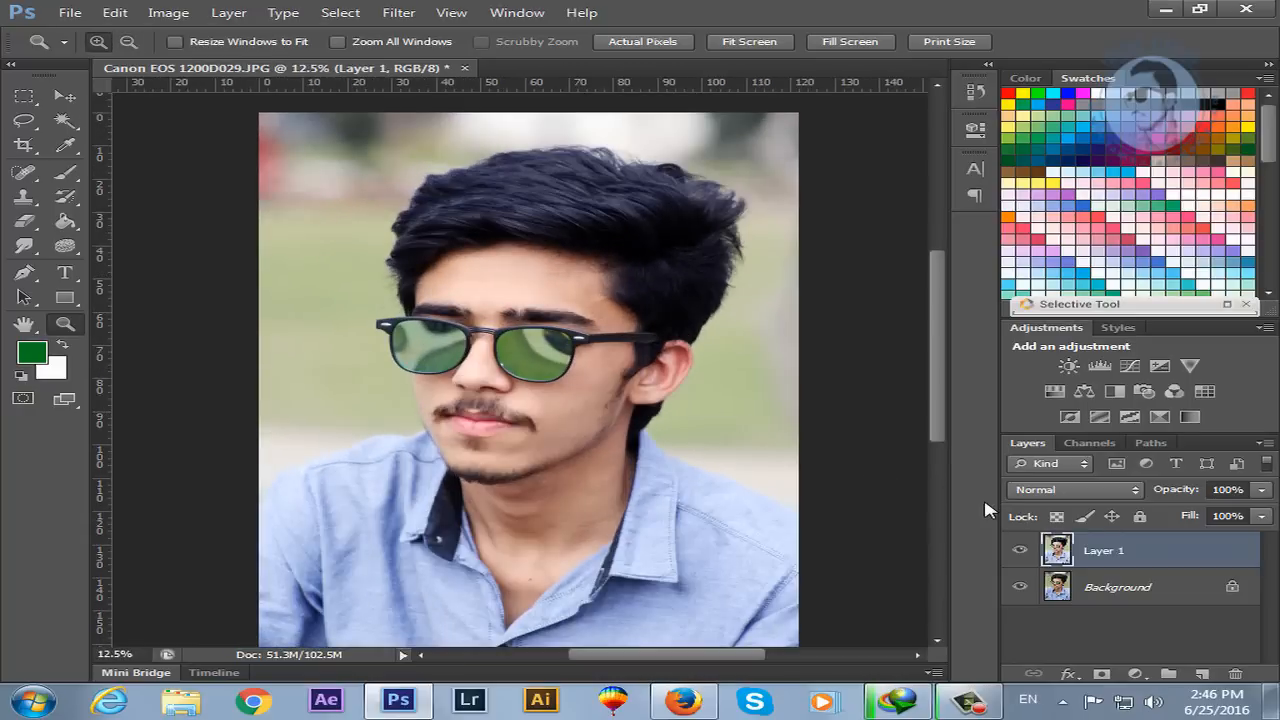
pyautogui.click(1202, 674)
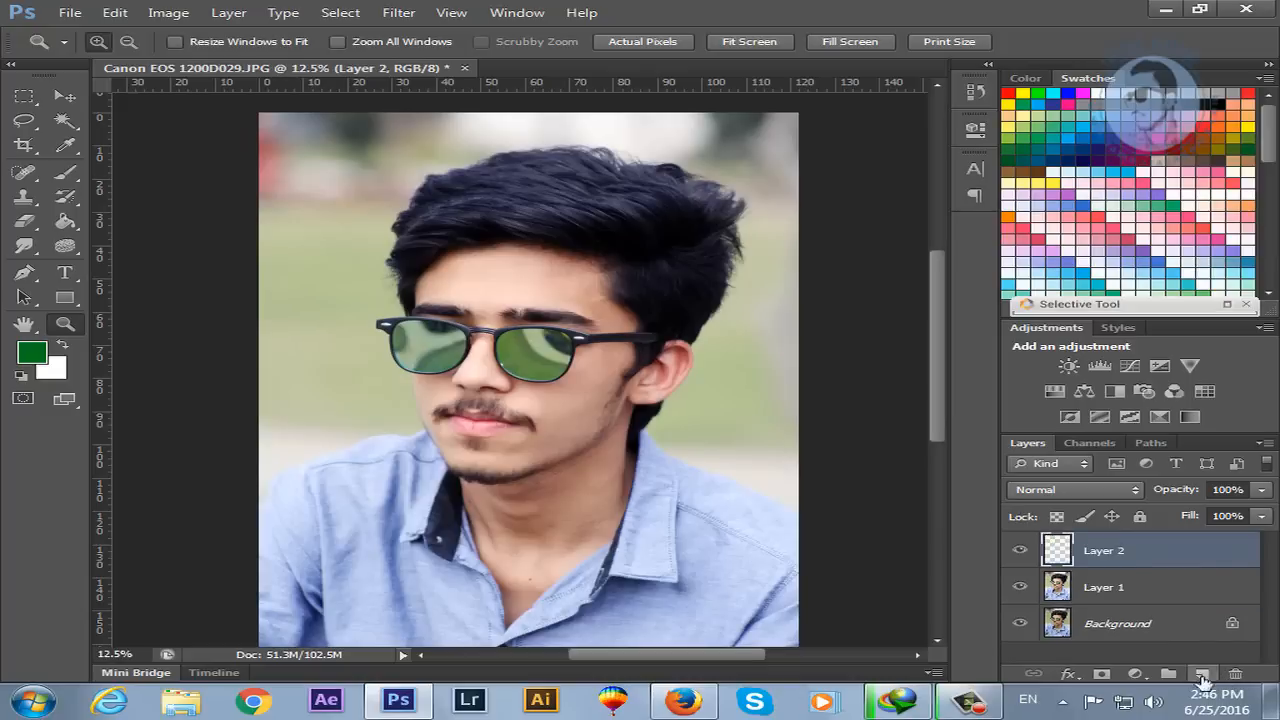
pyautogui.click(38, 356)
pyautogui.moveTo(1041, 370); pyautogui.dragTo(1042, 367)
pyautogui.moveTo(1045, 322)
pyautogui.mouseDown()
pyautogui.moveTo(1045, 336)
pyautogui.moveTo(1020, 292)
pyautogui.mouseUp()
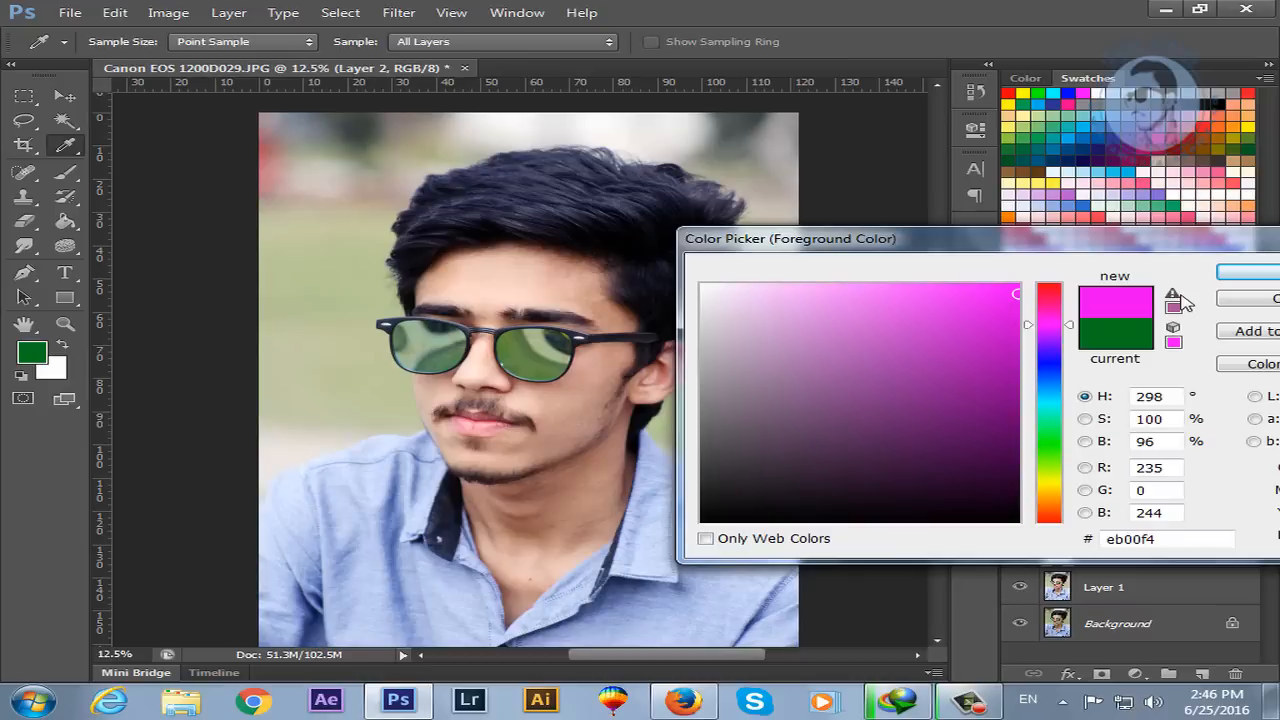
pyautogui.click(1236, 273)
pyautogui.hotkey('alt', 'BackSpace')
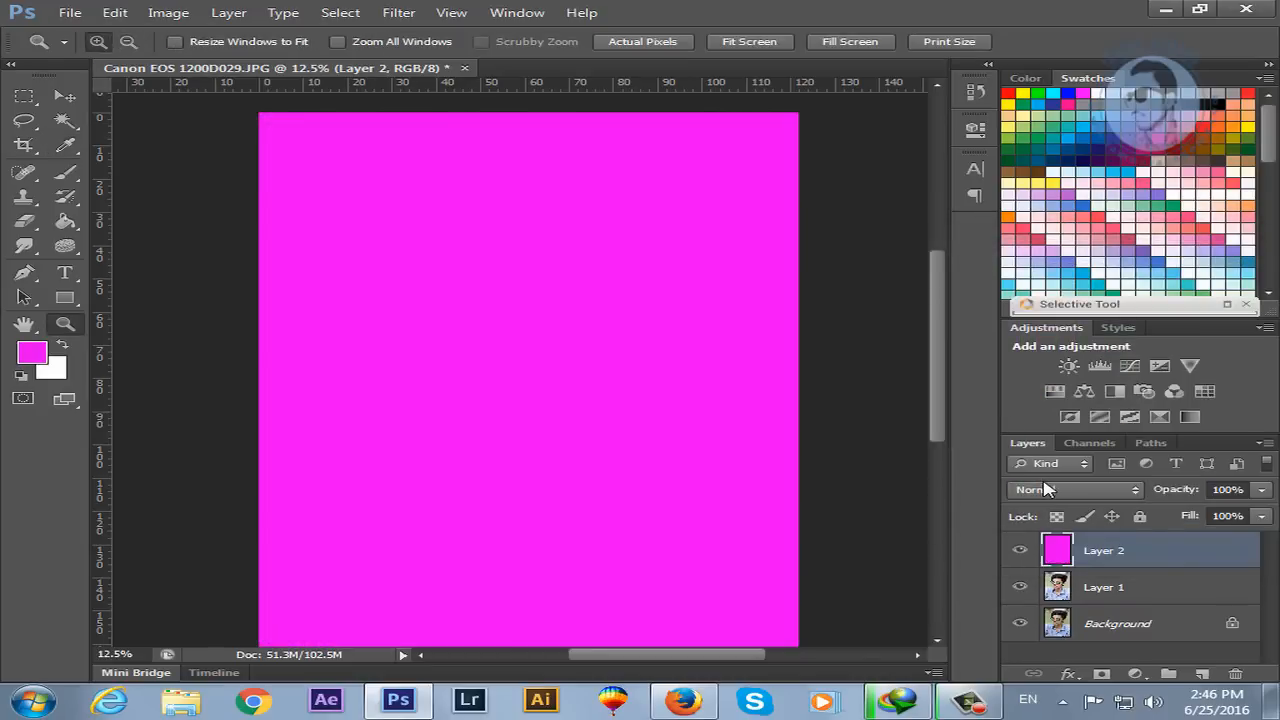
# - Try out blend modes from Luminosity through Hue, Subtract and Pin Light on the magenta layer, stopping at Soft Light
pyautogui.click(1089, 489)
pyautogui.click(1062, 478)
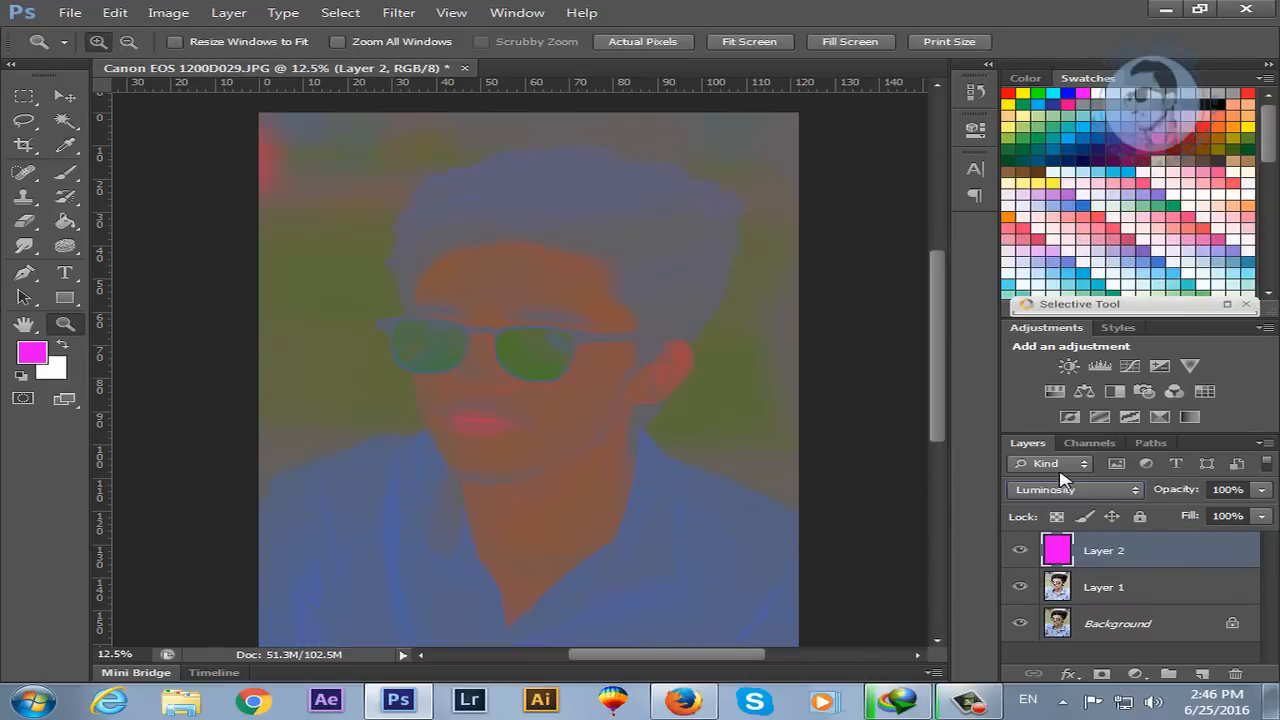
pyautogui.press('Up')
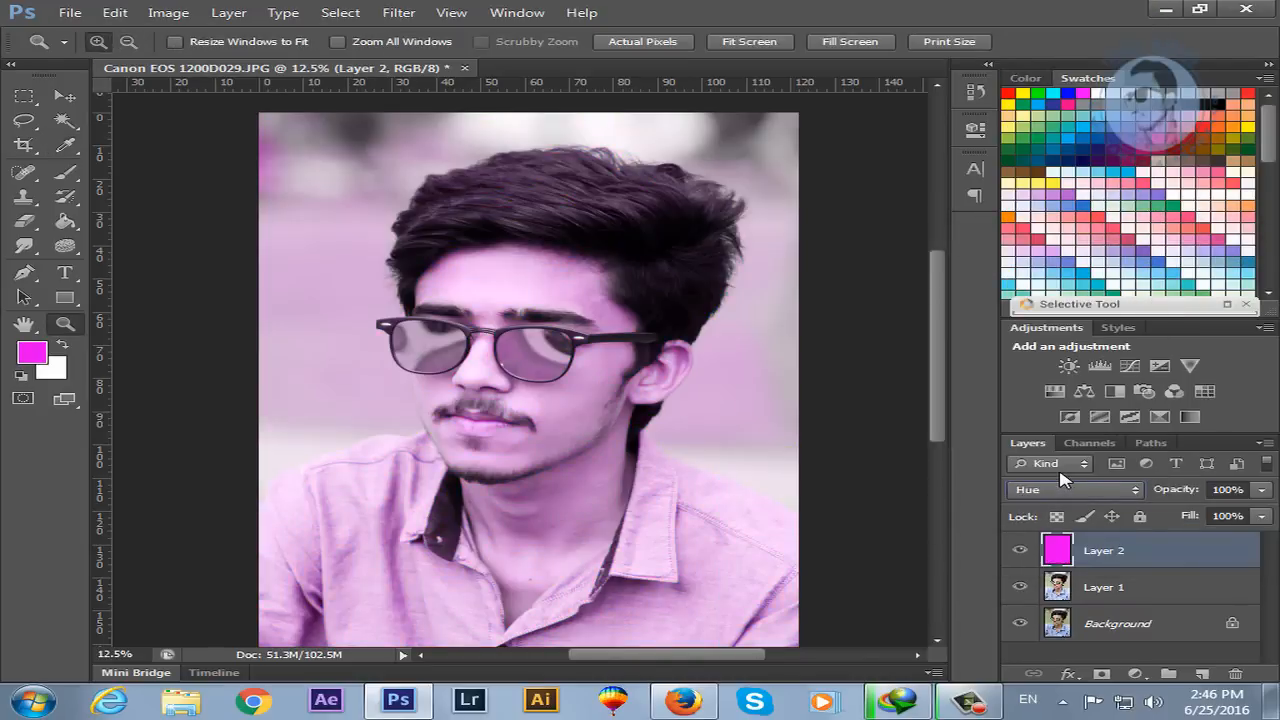
pyautogui.press('Up')
pyautogui.press('Up')
pyautogui.press('Up')
pyautogui.press('Up')
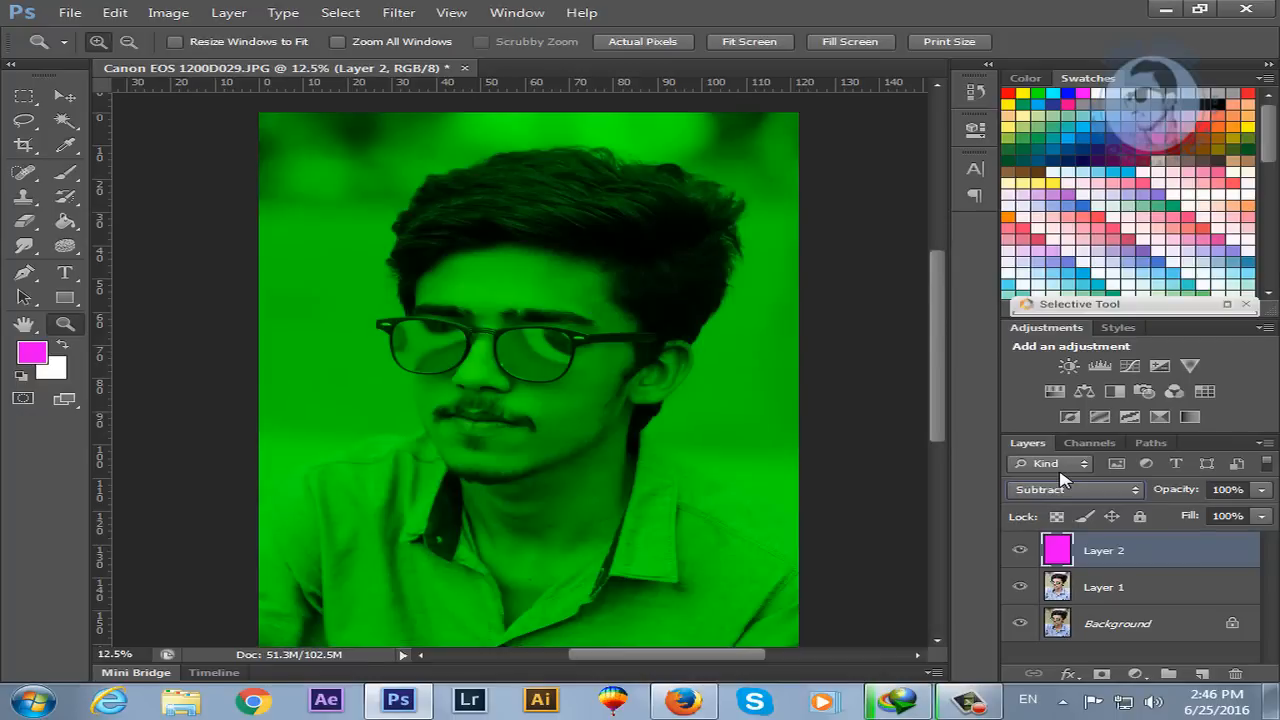
pyautogui.press('Up')
pyautogui.press('Up')
pyautogui.press('Up')
pyautogui.press('Up')
pyautogui.press('Up')
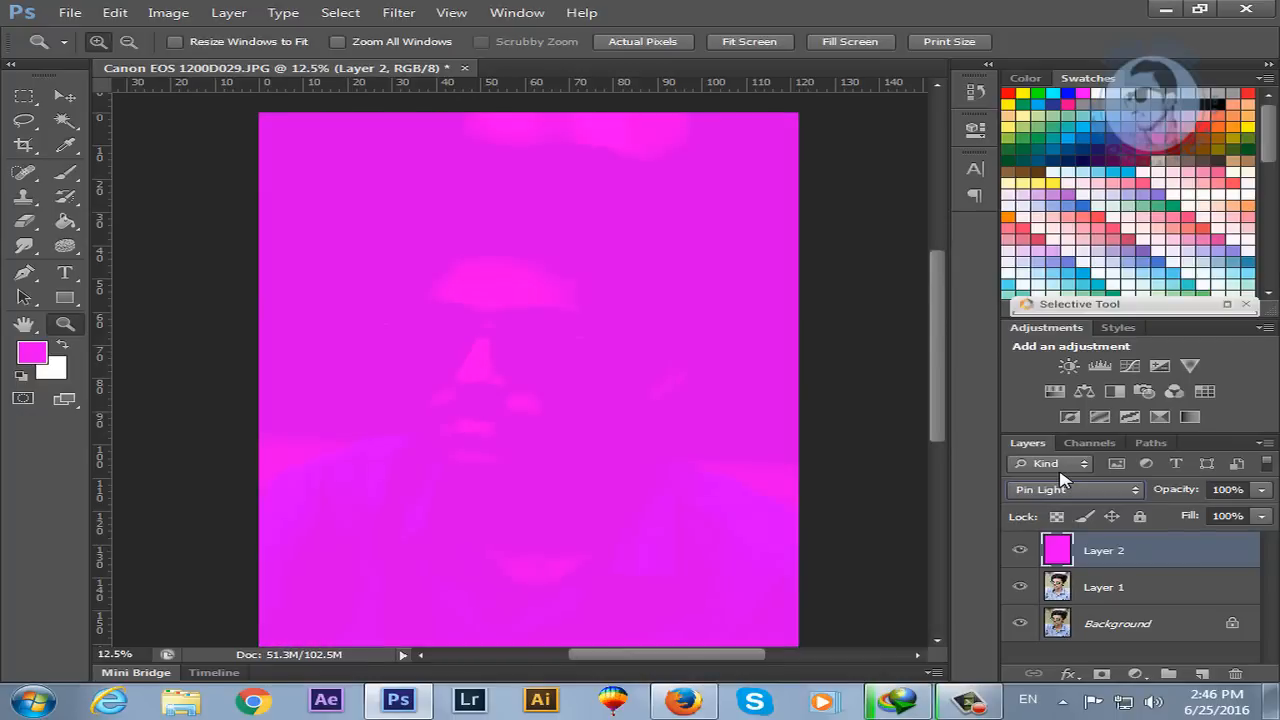
pyautogui.press('Up')
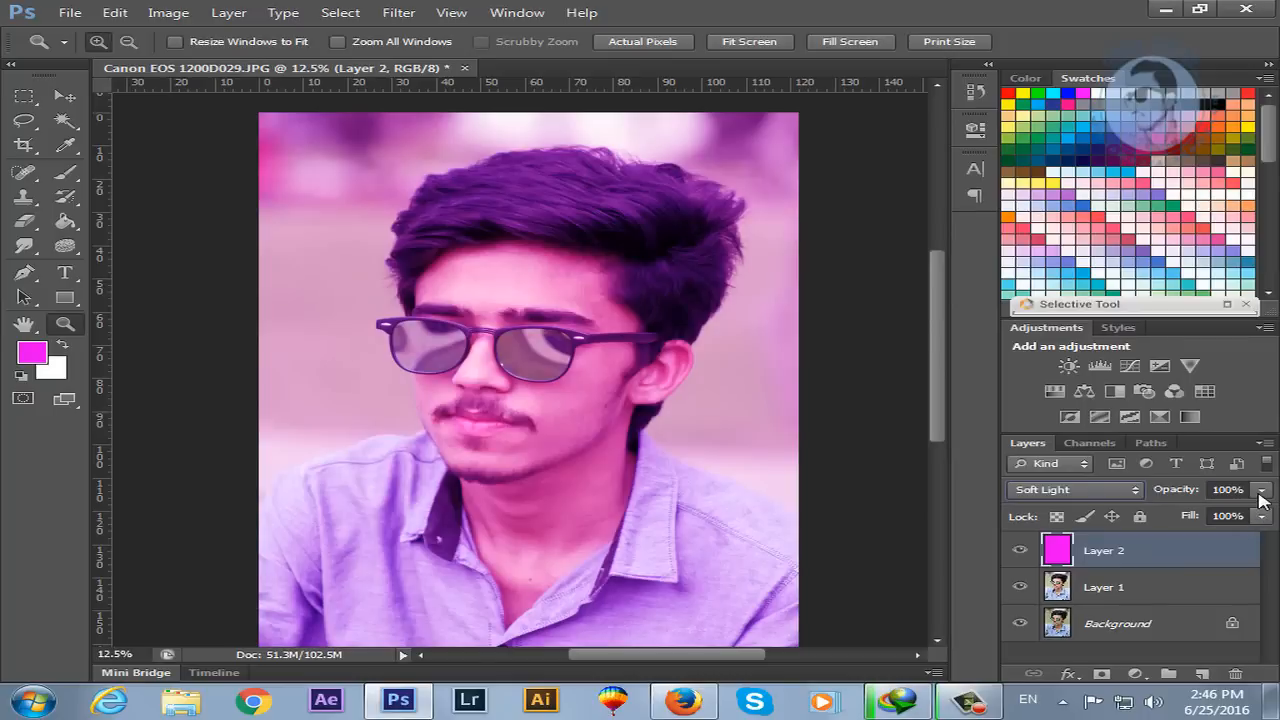
# - Set the magenta layer's opacity to 43% and its fill to 68%
pyautogui.moveTo(1261, 492); pyautogui.dragTo(1190, 515)
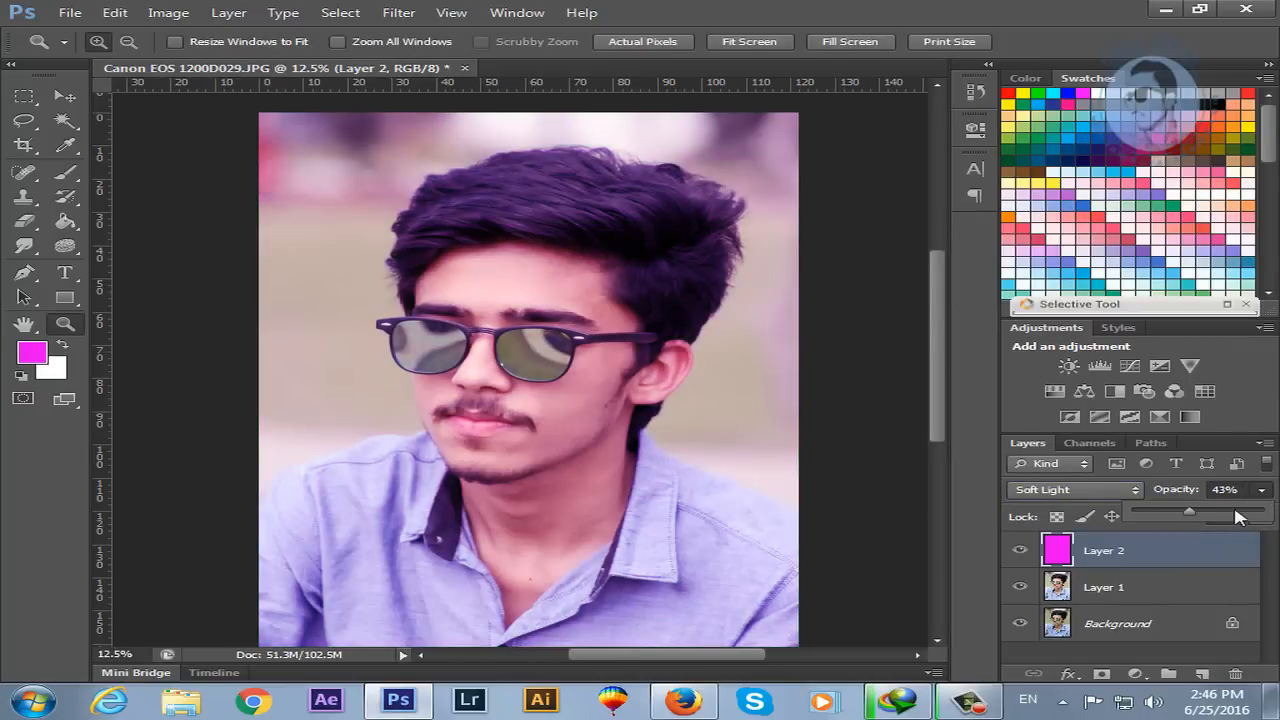
pyautogui.click(1259, 494)
pyautogui.click(1262, 522)
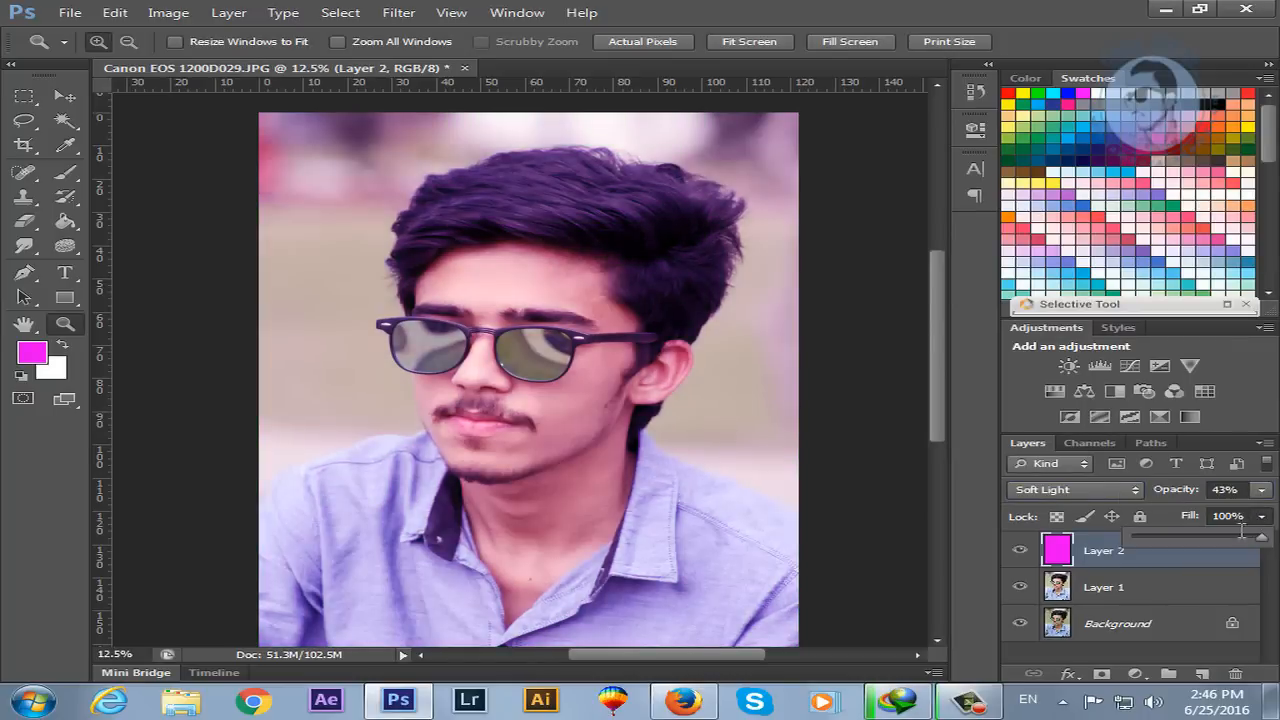
pyautogui.click(1258, 518)
# - Cycle the magenta layer through further blend modes, including Lighten, and set it to Normal
pyautogui.click(1133, 497)
pyautogui.click(1034, 250)
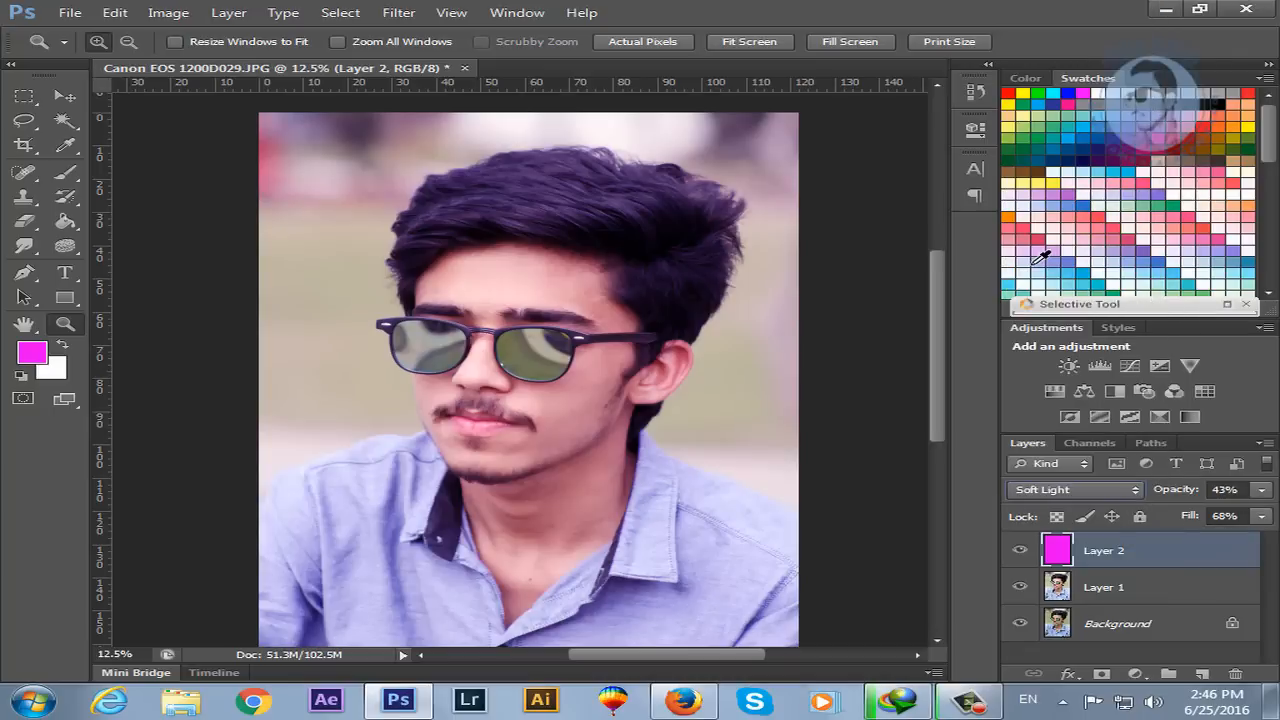
pyautogui.press('Up')
pyautogui.press('Up')
pyautogui.press('Up')
pyautogui.press('Up')
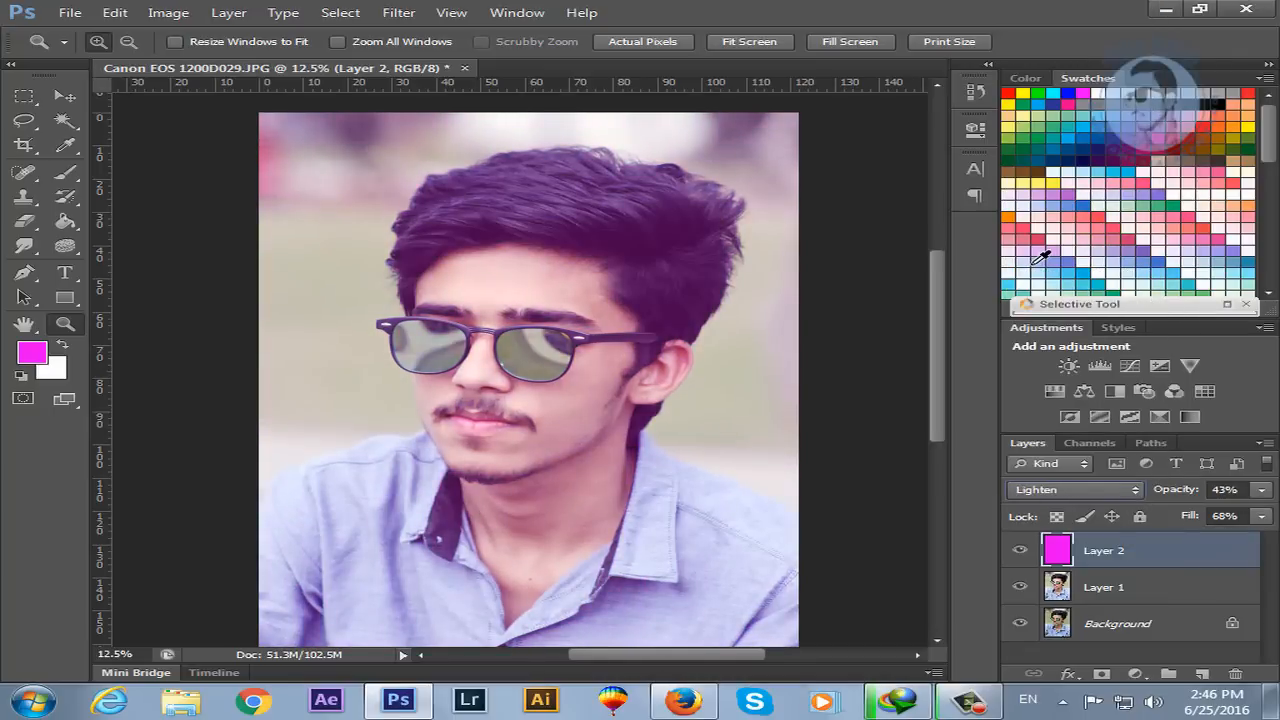
pyautogui.press('Up')
pyautogui.press('Up')
pyautogui.press('Up')
pyautogui.press('Up')
pyautogui.press('Up')
pyautogui.press('Up')
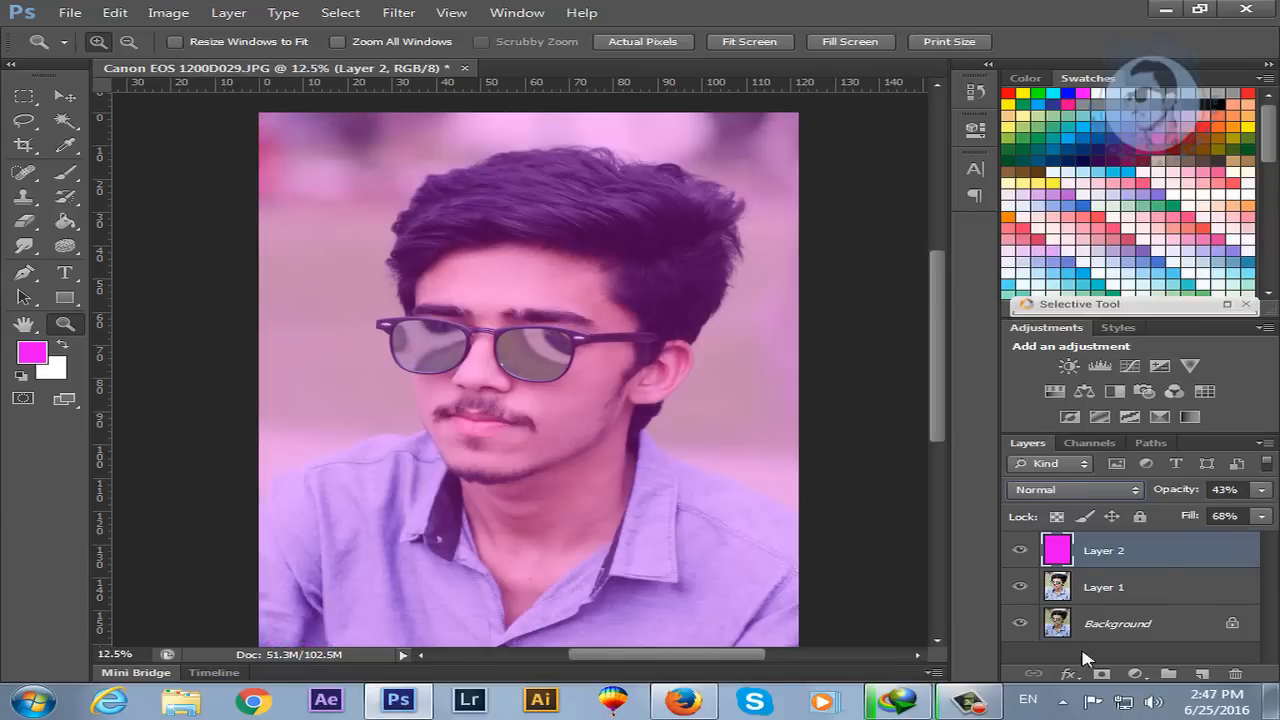
# - Add a Color Lookup adjustment layer above the magenta layer using the FallColors.look 3DLUT file
pyautogui.click(1135, 674)
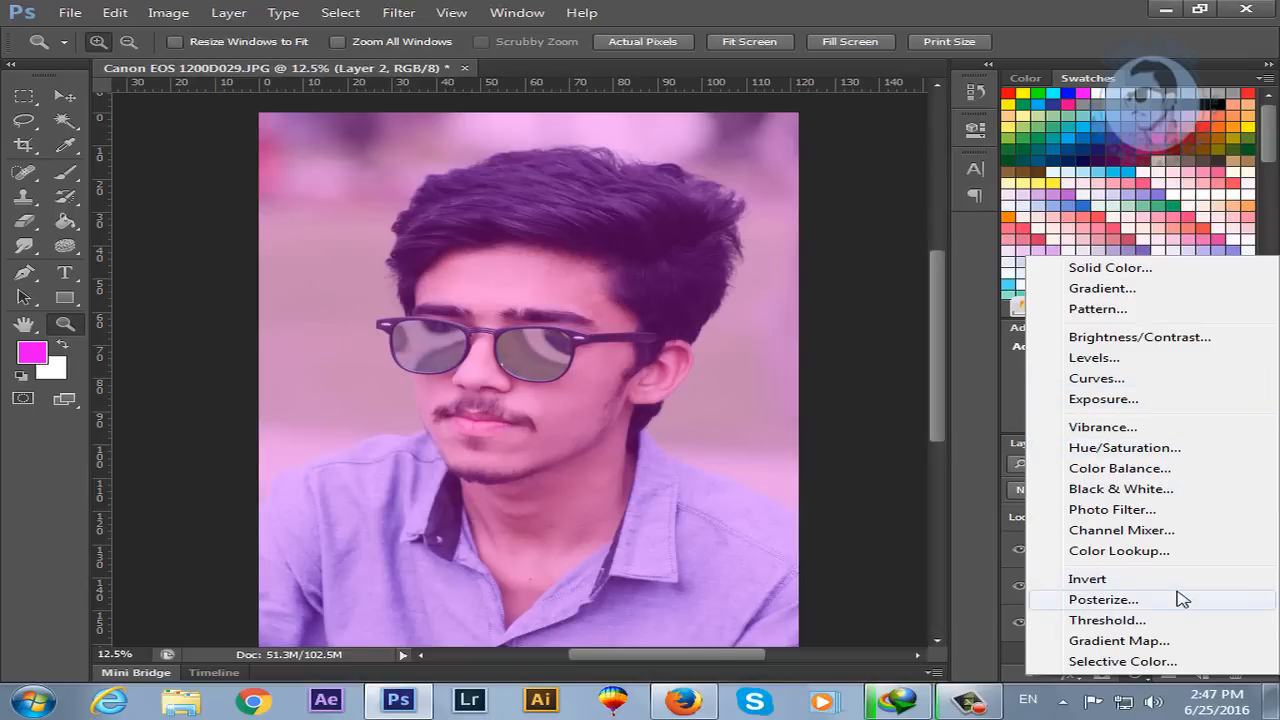
pyautogui.click(1165, 551)
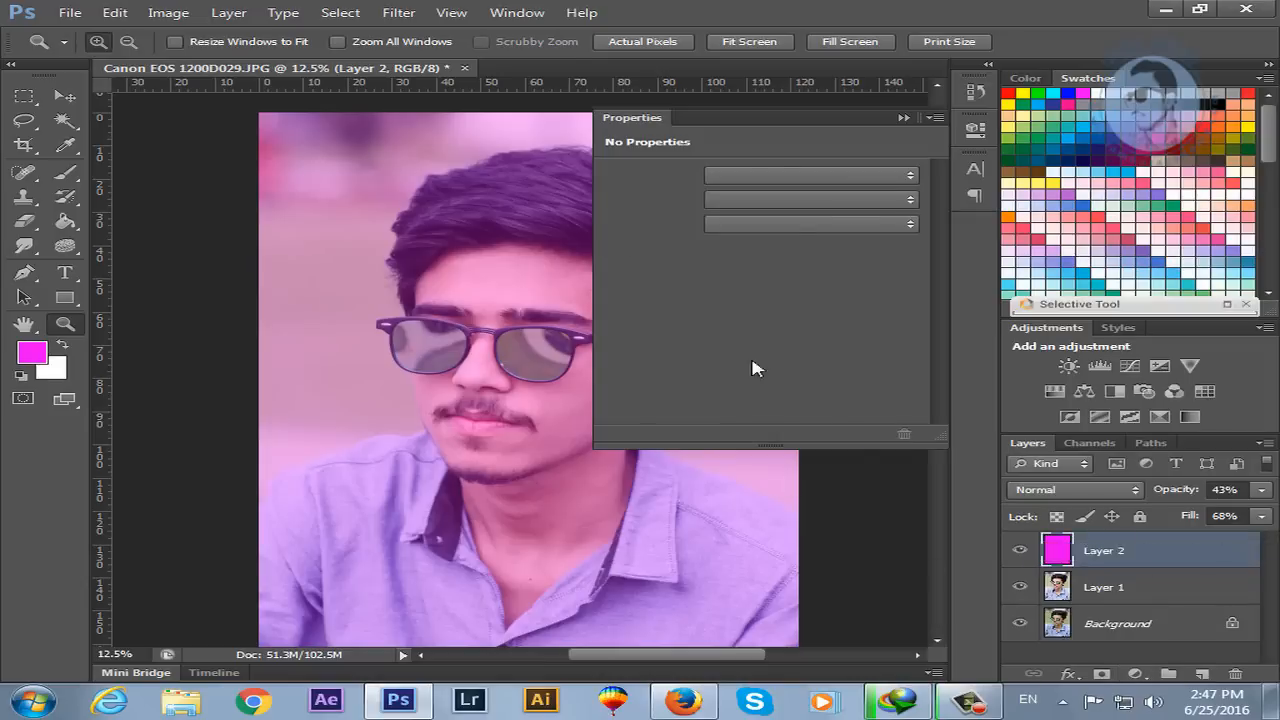
pyautogui.click(848, 181)
pyautogui.click(790, 391)
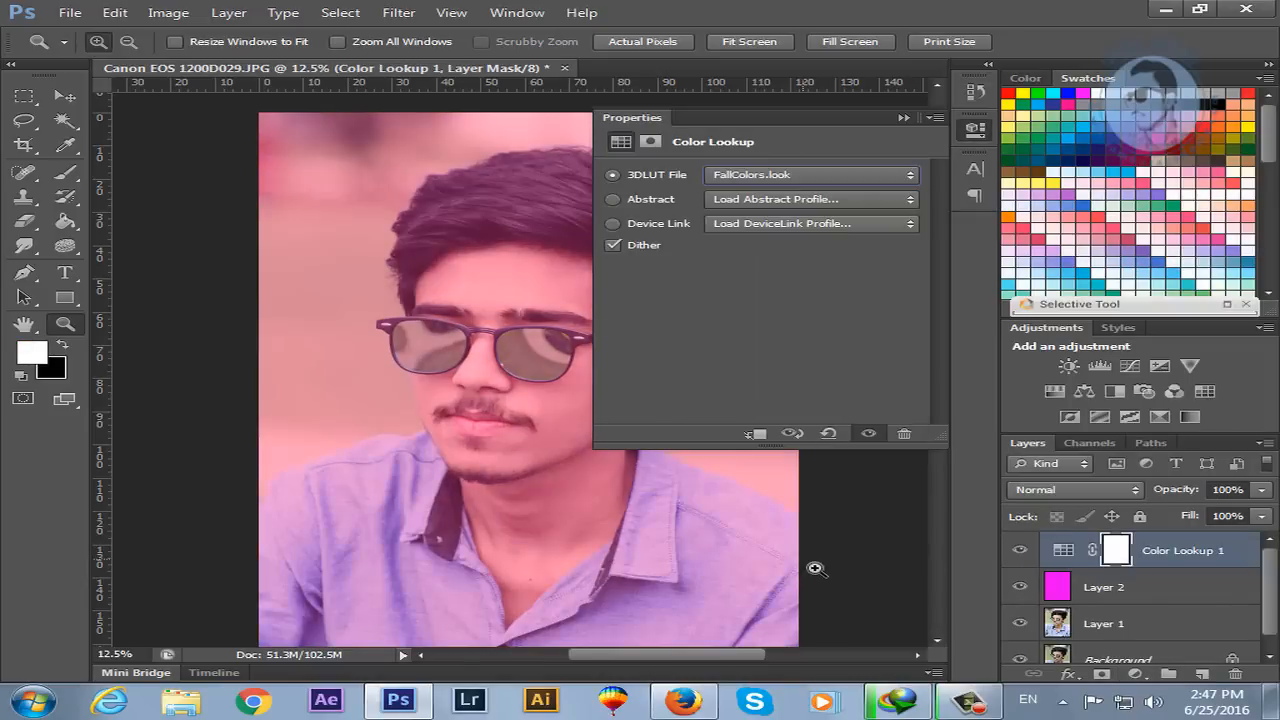
pyautogui.click(903, 118)
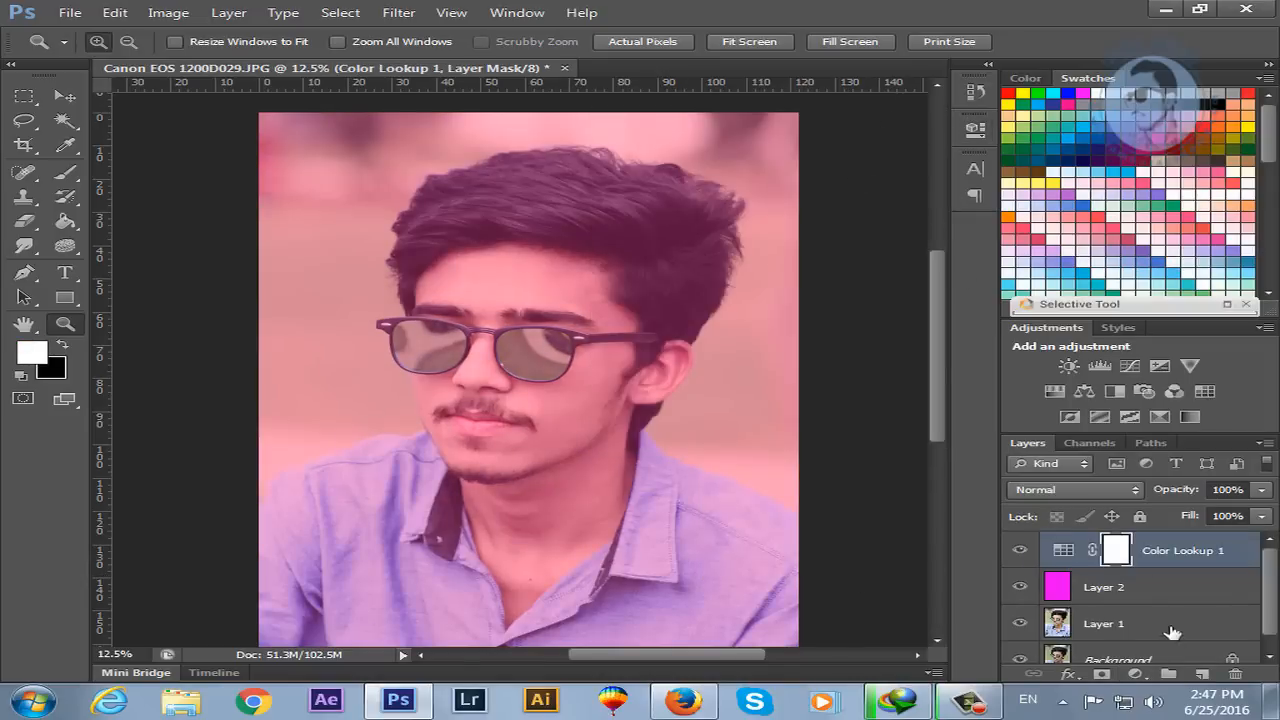
# - Add a second Color Lookup adjustment layer on top of the stack using the FuturisticBleak.3DL 3DLUT file
pyautogui.click(1135, 674)
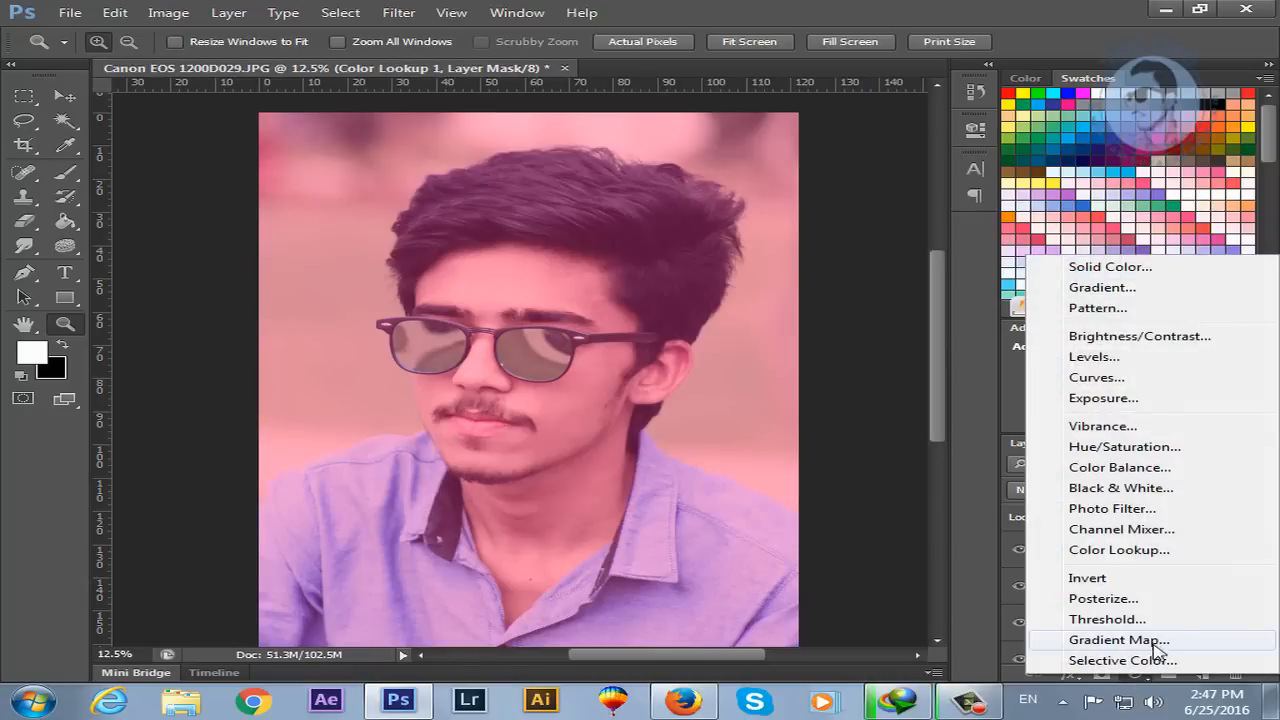
pyautogui.click(1150, 552)
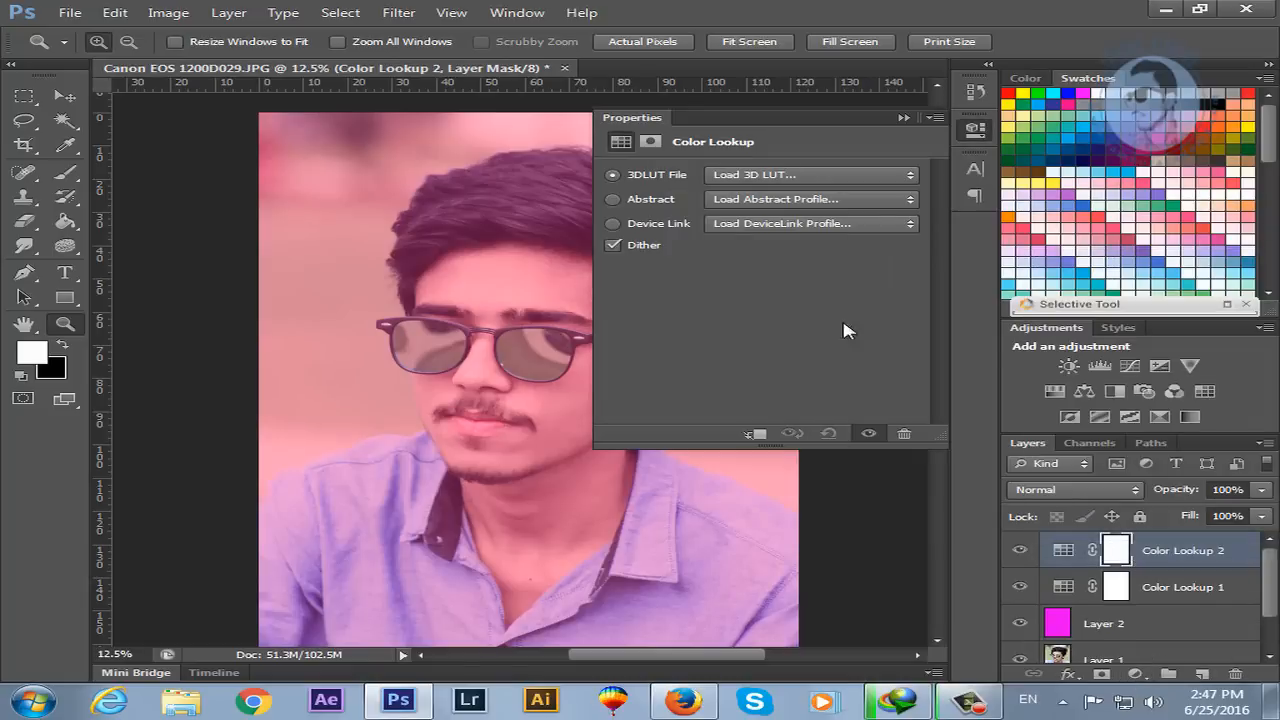
pyautogui.click(868, 178)
pyautogui.click(829, 443)
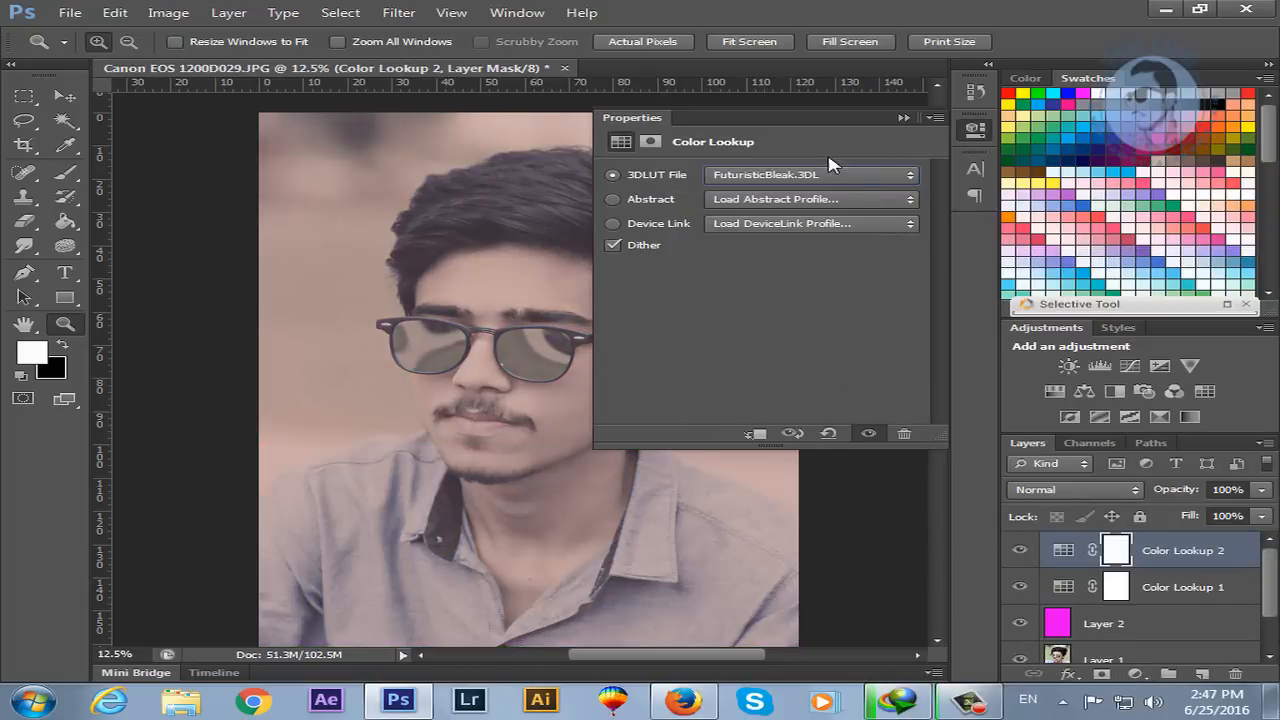
pyautogui.click(903, 118)
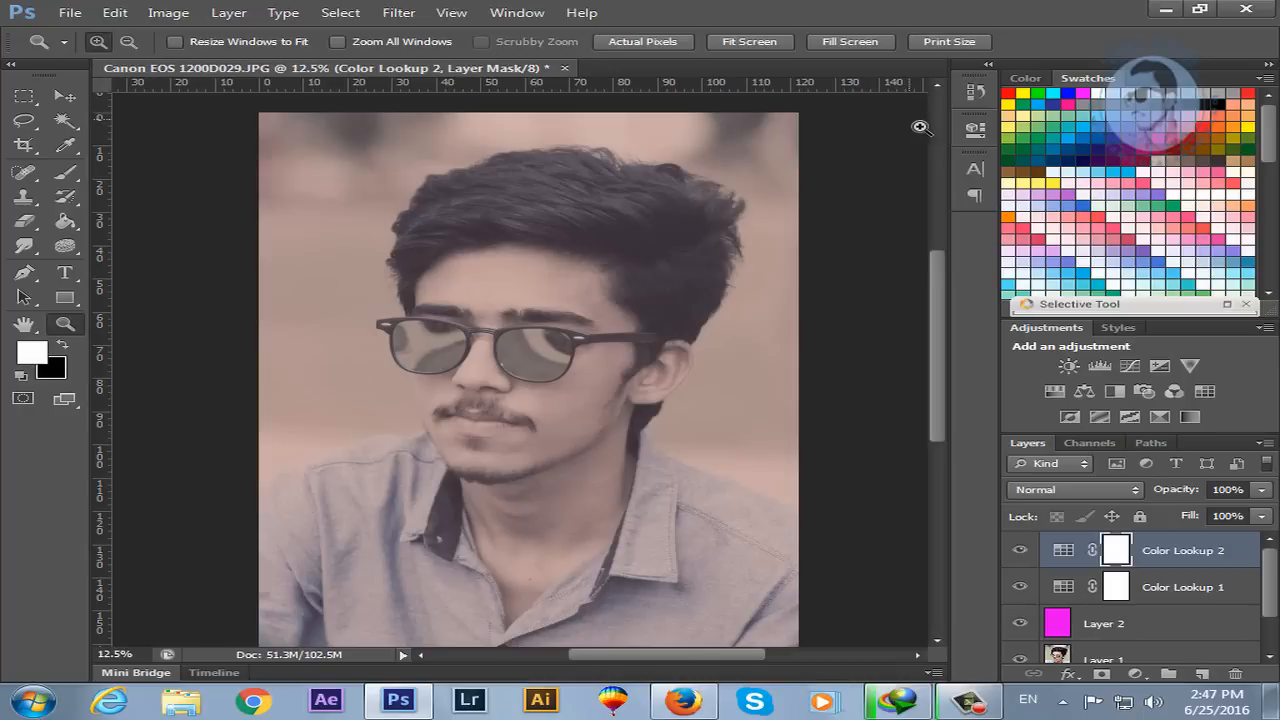
# - Toggle the Color Lookup layers' visibility to compare the looks, leaving Color Lookup 1 hidden and Color Lookup 2 shown
pyautogui.click(975, 131)
pyautogui.click(904, 119)
pyautogui.click(1020, 550)
pyautogui.click(1020, 550)
pyautogui.keyDown('alt'); pyautogui.click(491, 338); pyautogui.keyUp('alt')
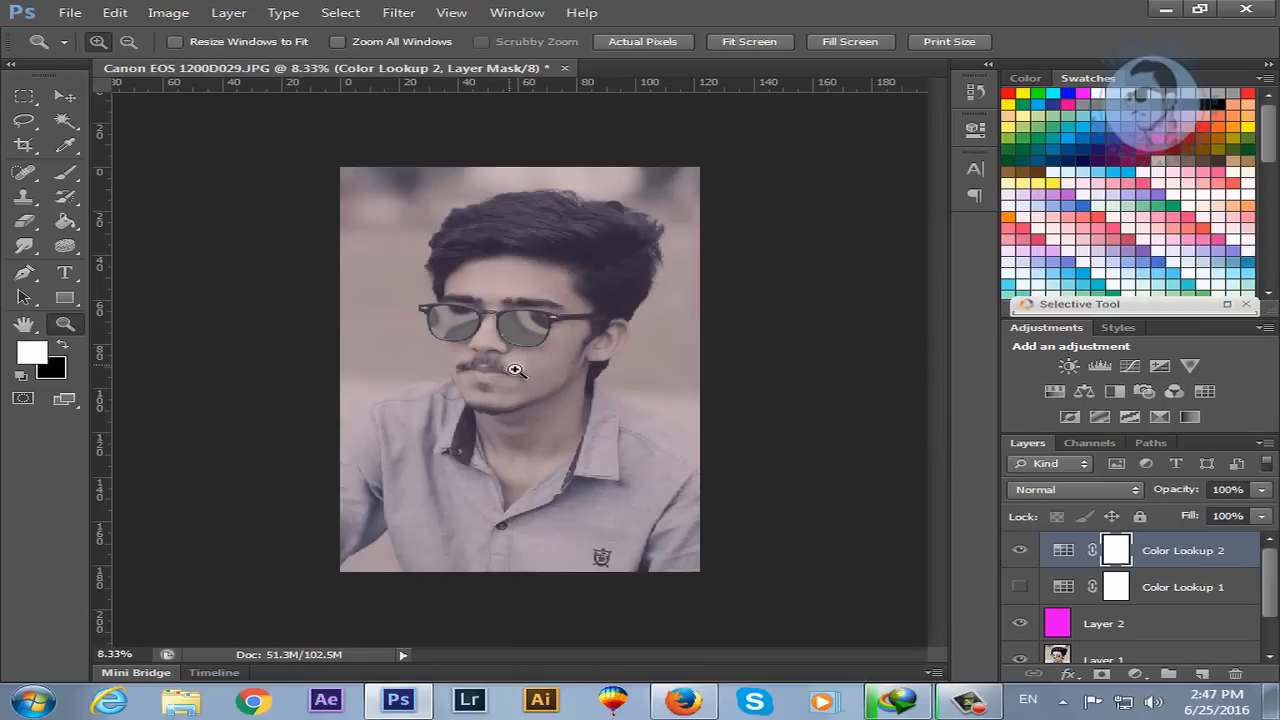
pyautogui.click(542, 298)
# - Close the color-graded photo without saving and open Canon EOS 1200D026.JPG from the Canon EOS 1200D folder
pyautogui.click(564, 67)
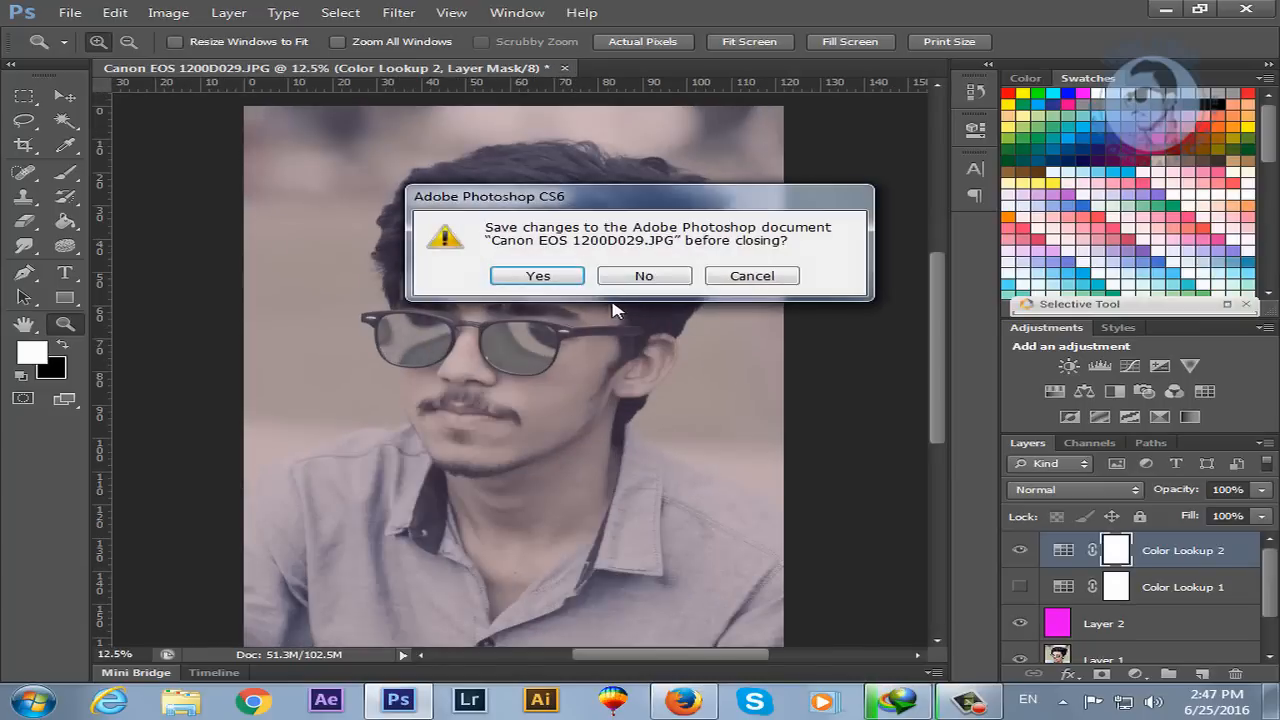
pyautogui.click(630, 276)
pyautogui.doubleClick(603, 303)
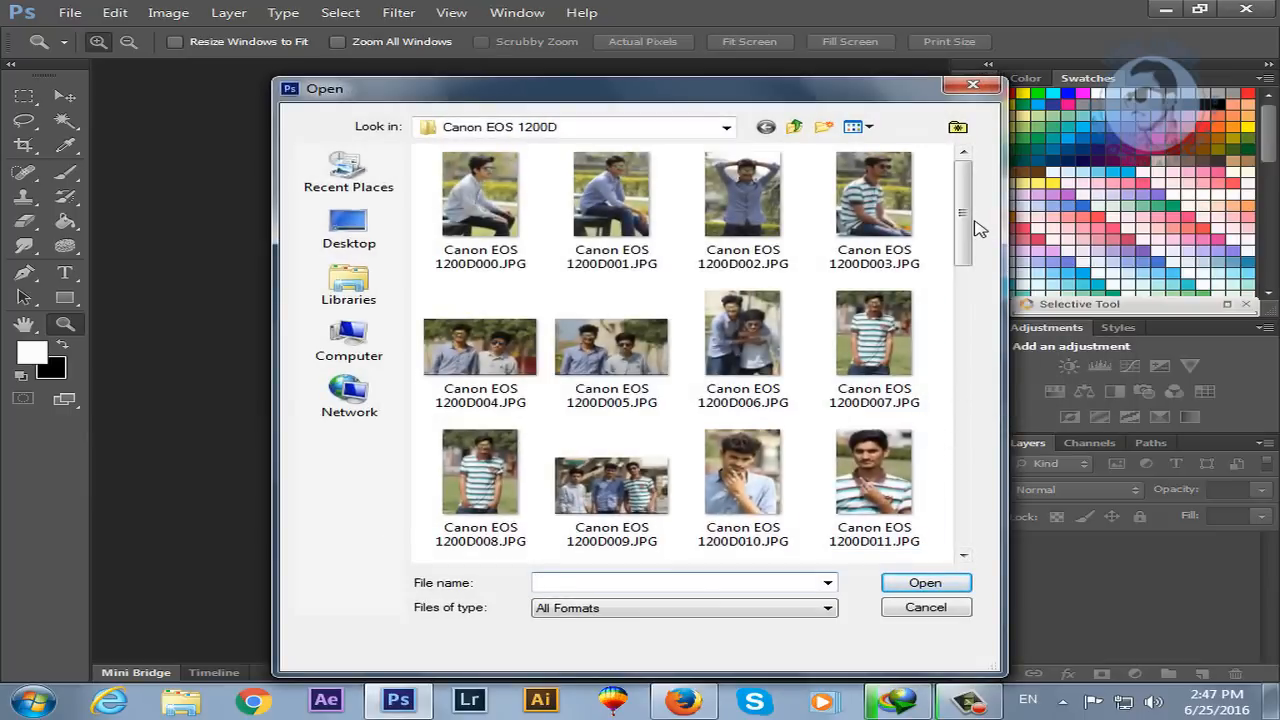
pyautogui.moveTo(964, 214); pyautogui.dragTo(970, 292)
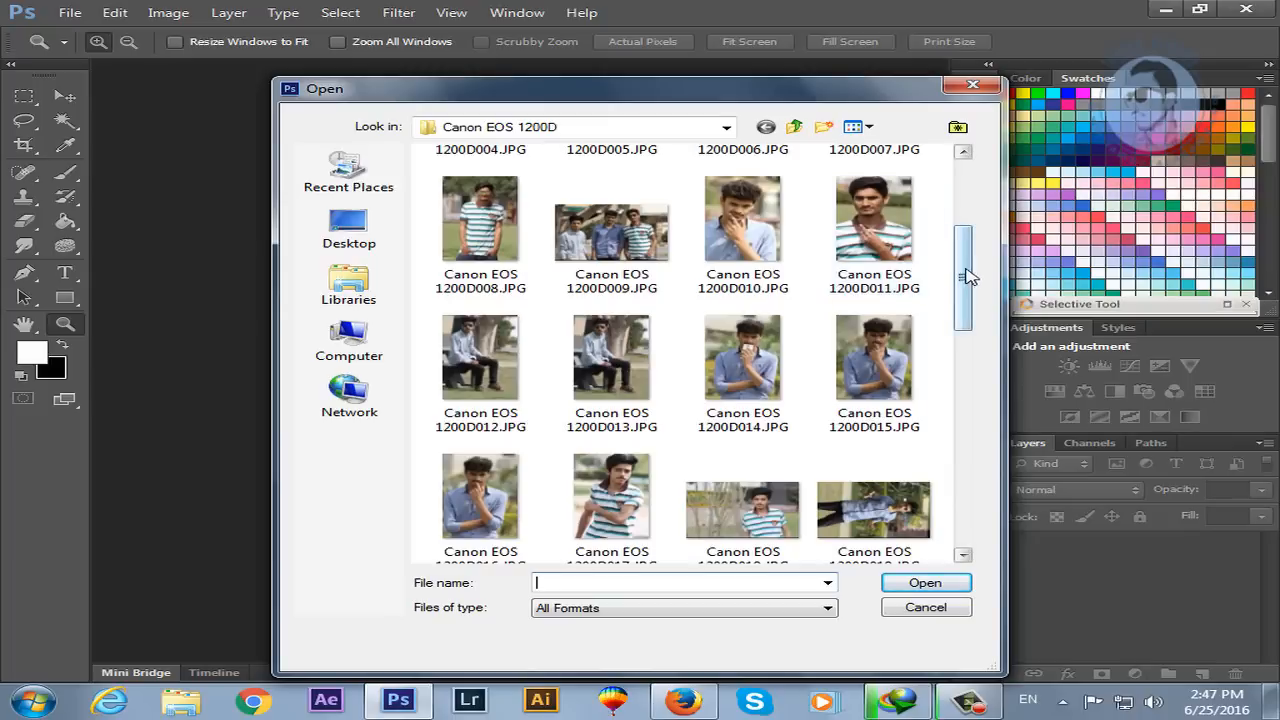
pyautogui.moveTo(955, 272); pyautogui.dragTo(985, 357)
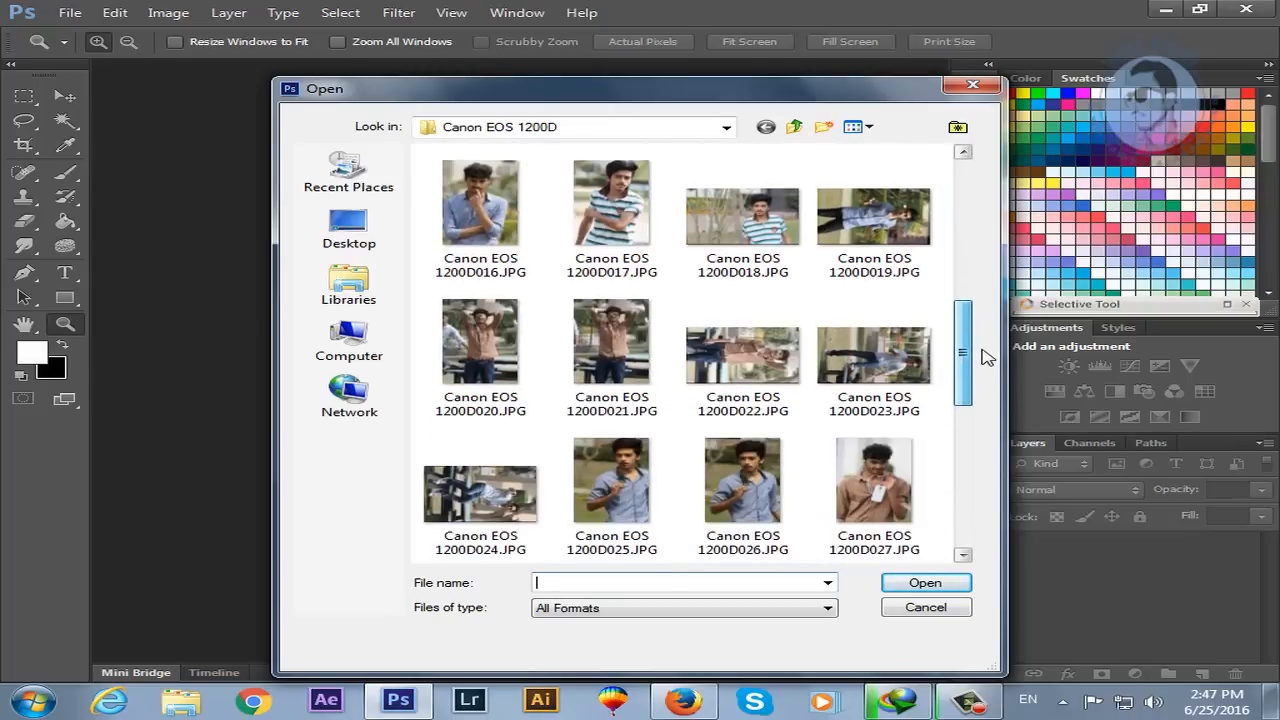
pyautogui.click(611, 480)
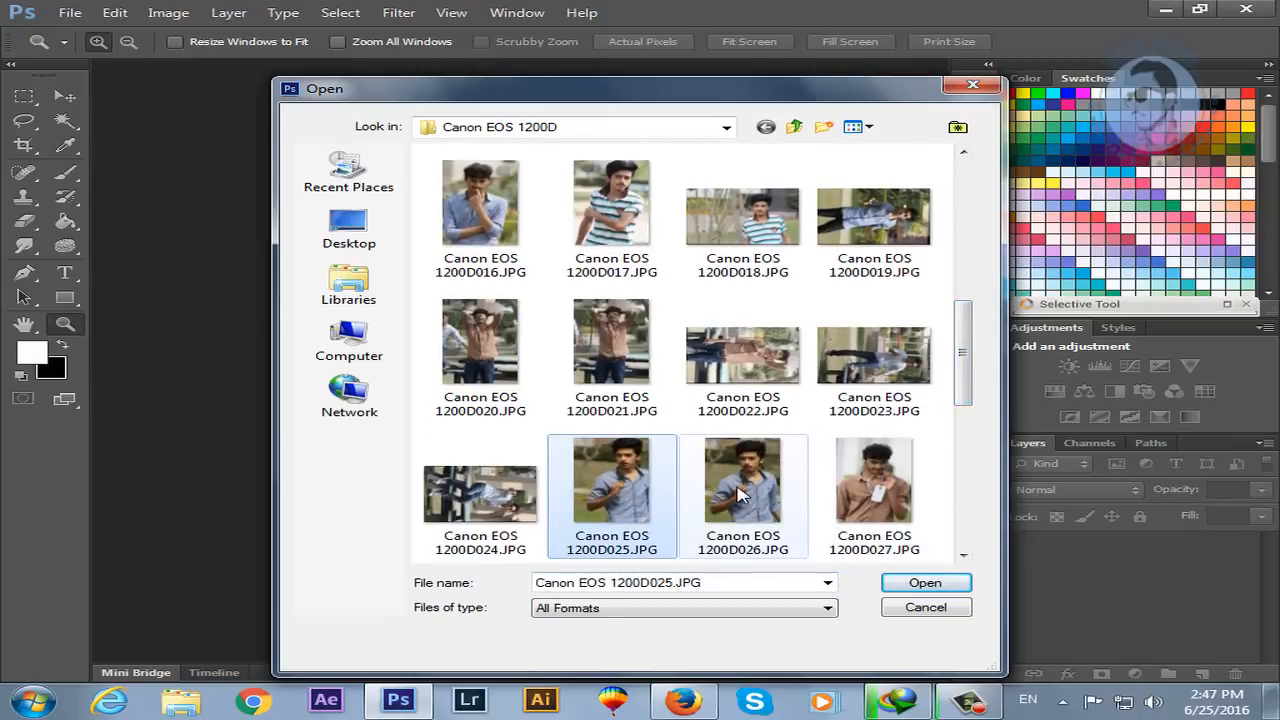
pyautogui.click(742, 480)
pyautogui.click(924, 584)
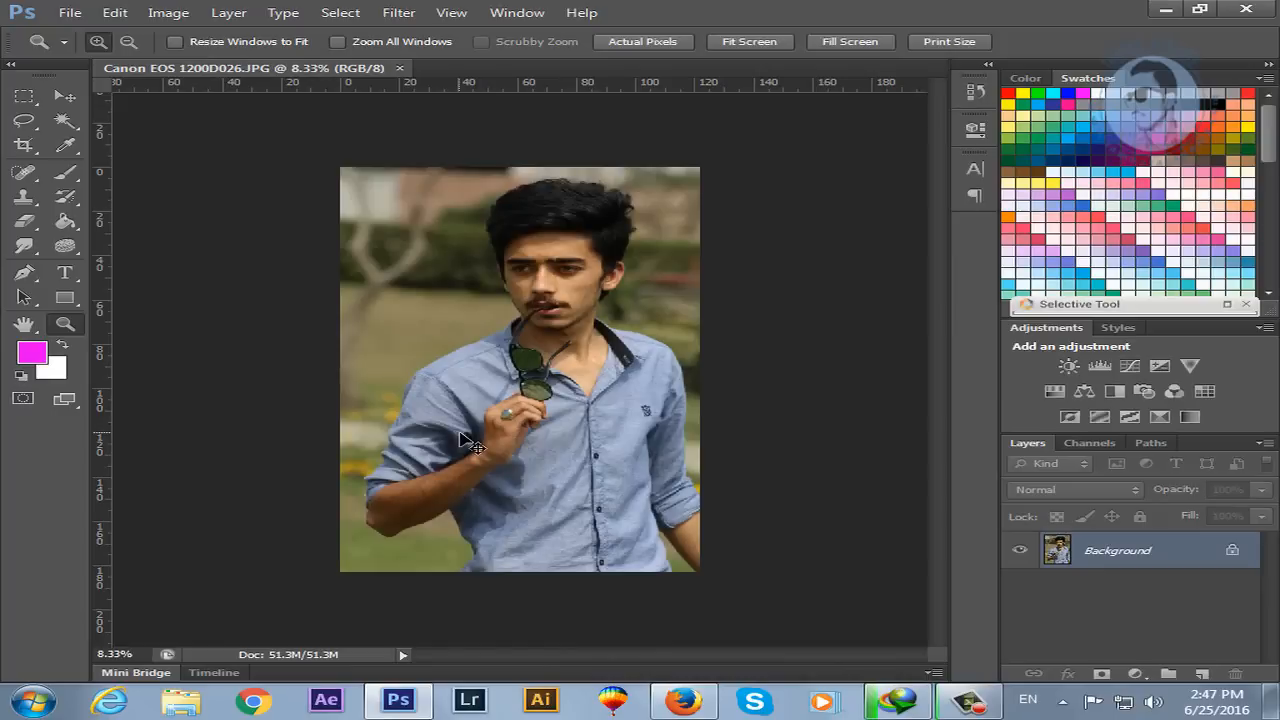
# - Create a new 800 × 984 pixel RGB document at 300 pixels/inch and fill its background with the magenta foreground color
pyautogui.hotkey('ctrl', 'n')
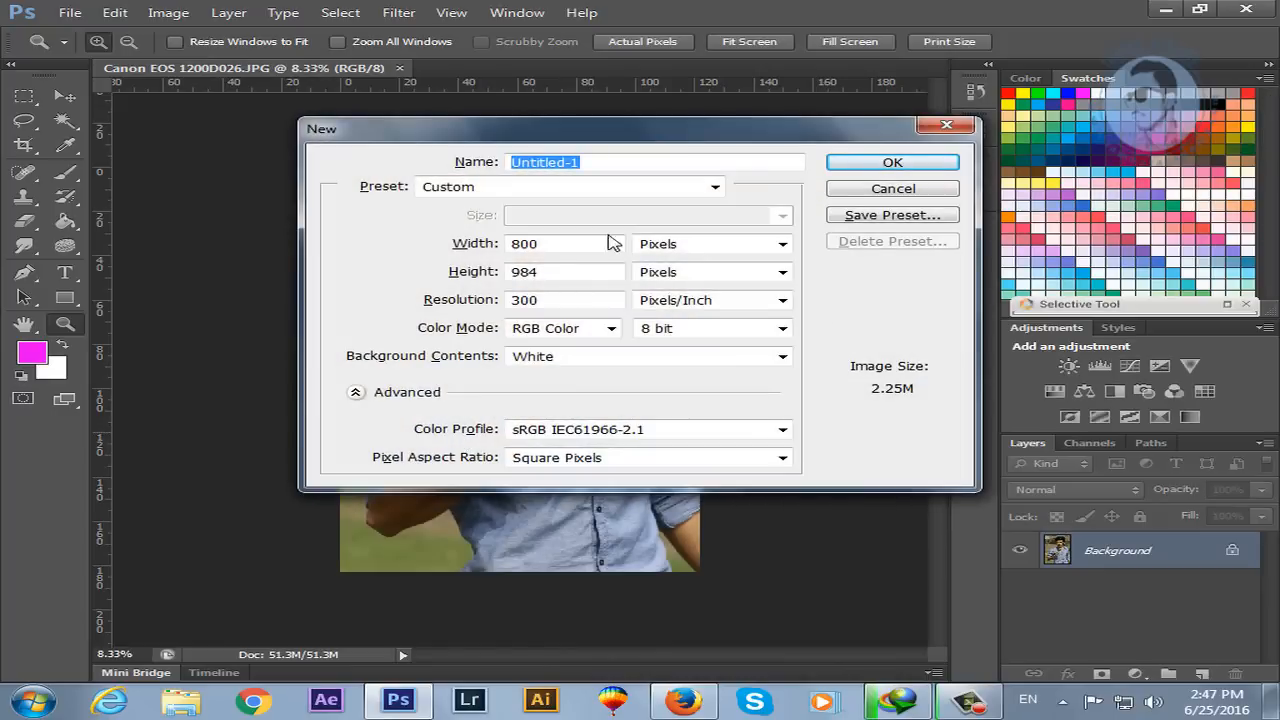
pyautogui.click(946, 165)
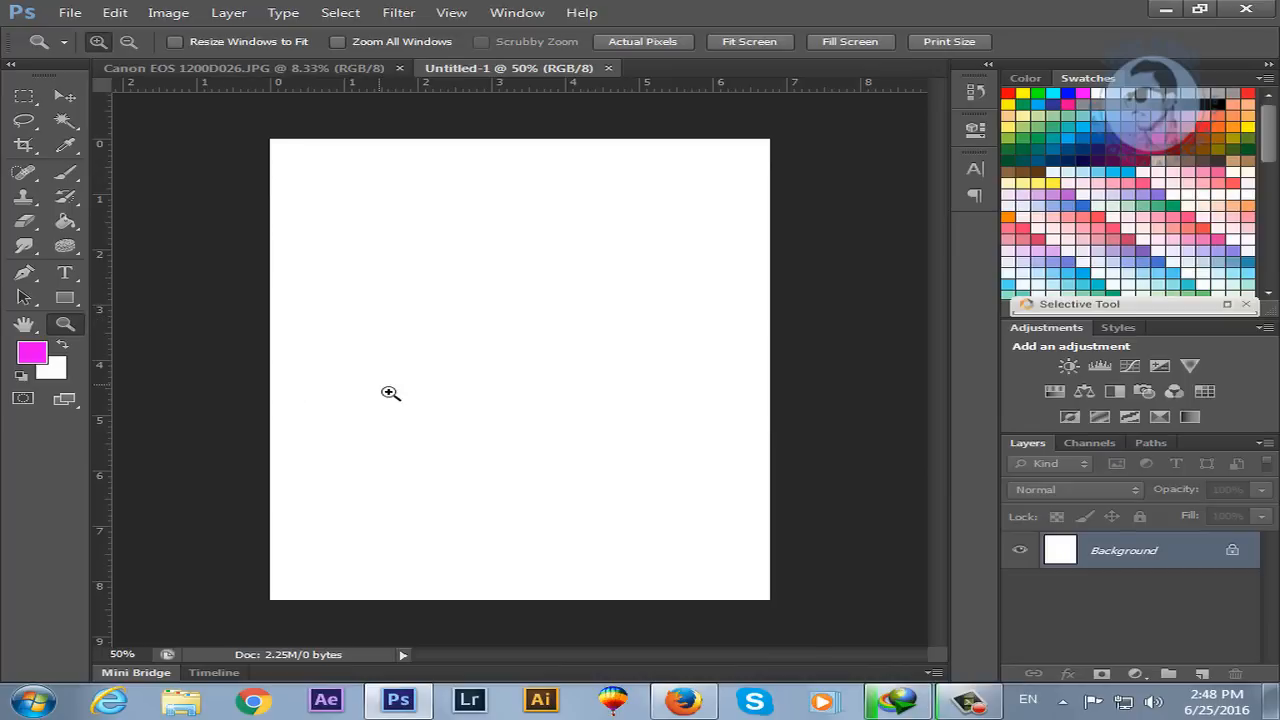
pyautogui.hotkey('alt', 'BackSpace')
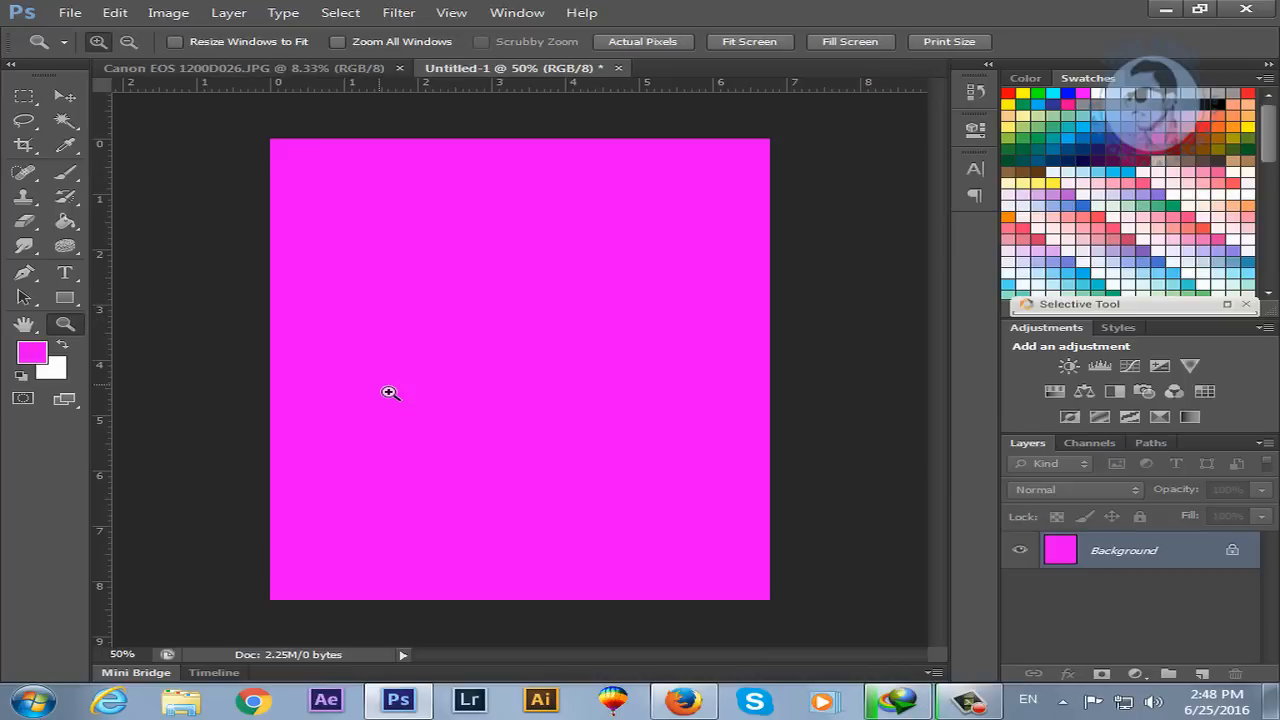
# - Copy the Canon EOS 1200D026.JPG photo into the magenta Untitled-1 document as a new layer
pyautogui.click(281, 68)
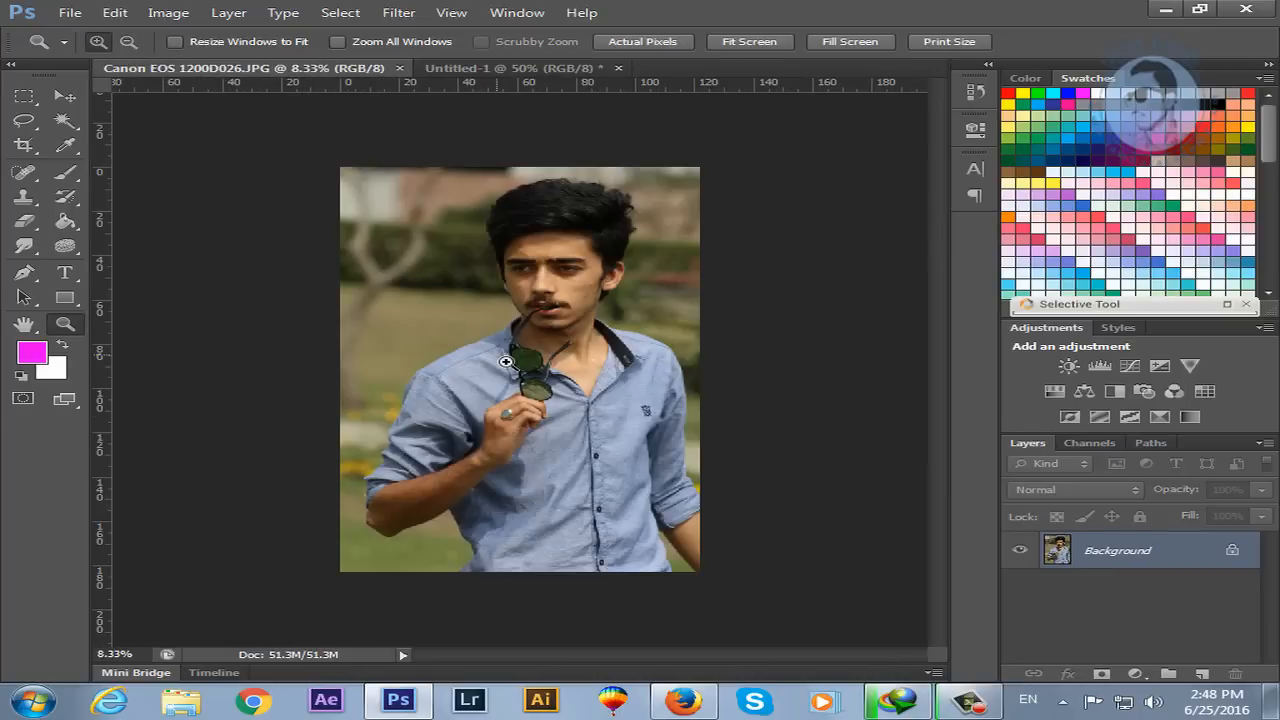
pyautogui.press('v')
pyautogui.moveTo(506, 362); pyautogui.dragTo(531, 449)
pyautogui.press('z')
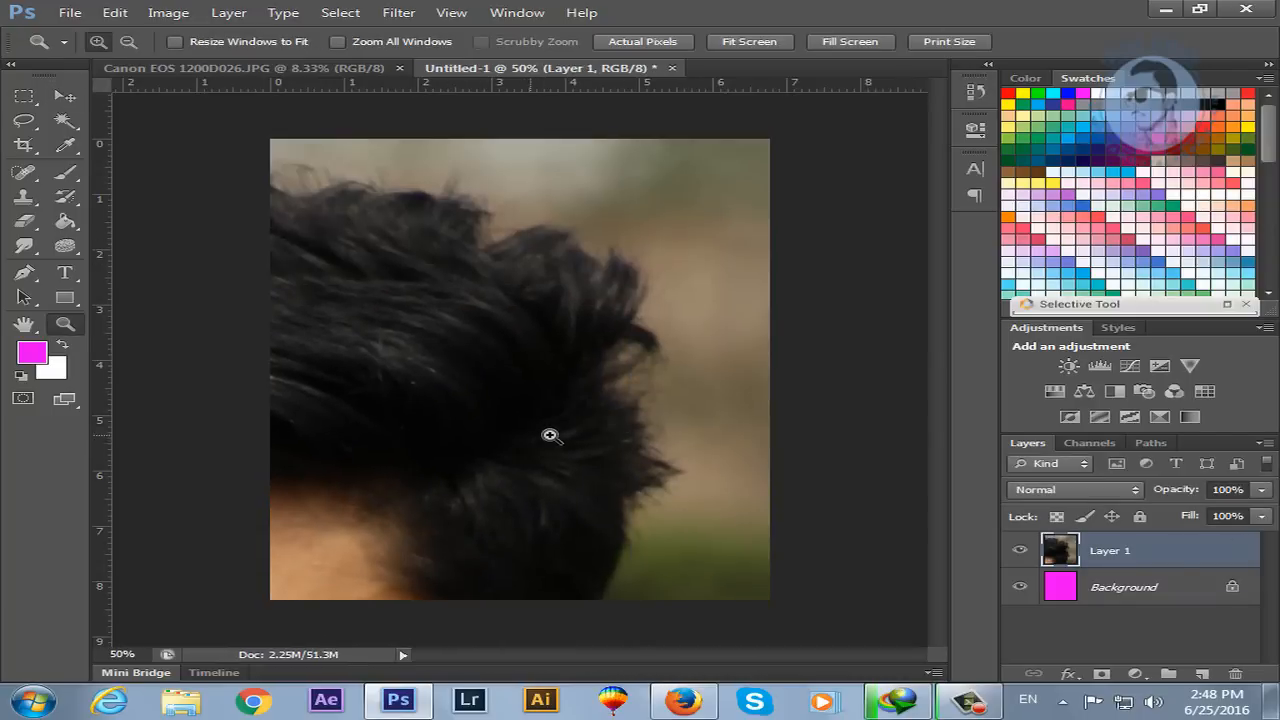
pyautogui.keyDown('alt'); pyautogui.click(571, 426); pyautogui.keyUp('alt')
pyautogui.keyDown('alt'); pyautogui.click(550, 445); pyautogui.keyUp('alt')
pyautogui.keyDown('alt'); pyautogui.click(557, 426); pyautogui.keyUp('alt')
pyautogui.click(511, 429)
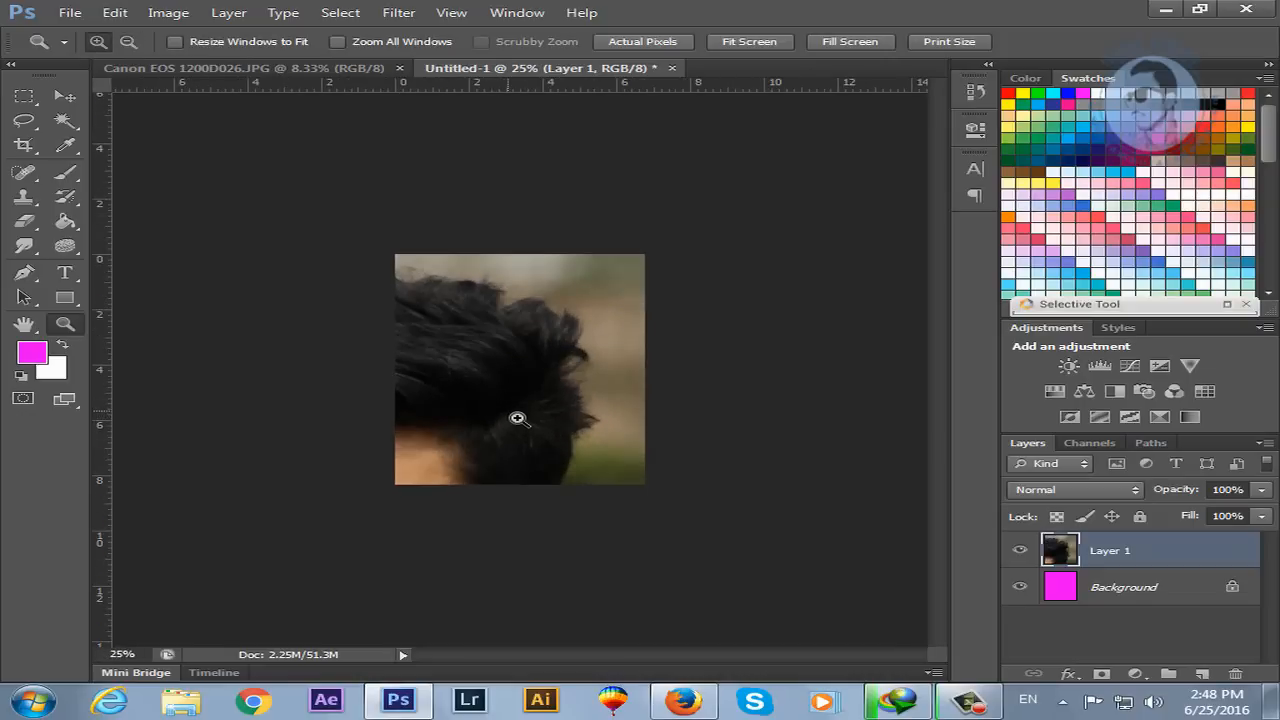
# - Scale the photo layer down and move it so the man's head and shoulders fill the Untitled-1 canvas
pyautogui.hotkey('ctrl', 't')
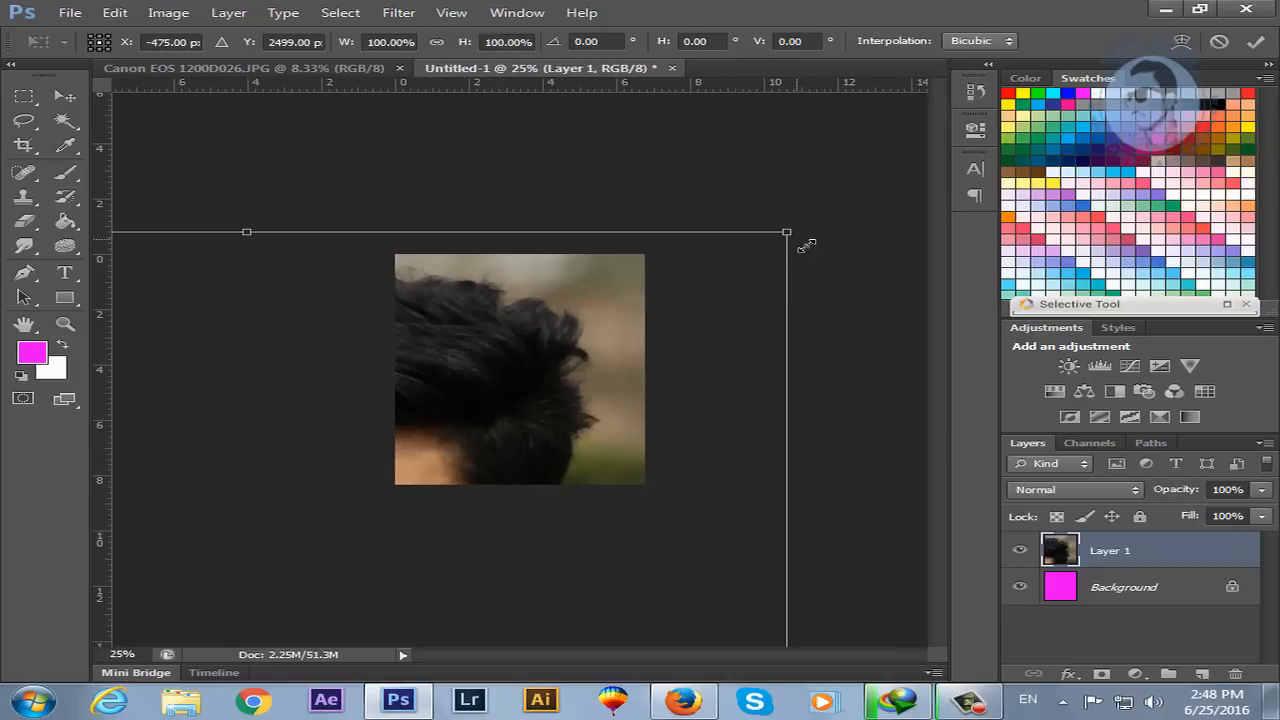
pyautogui.moveTo(800, 236); pyautogui.dragTo(547, 486)
pyautogui.moveTo(470, 610); pyautogui.dragTo(457, 609)
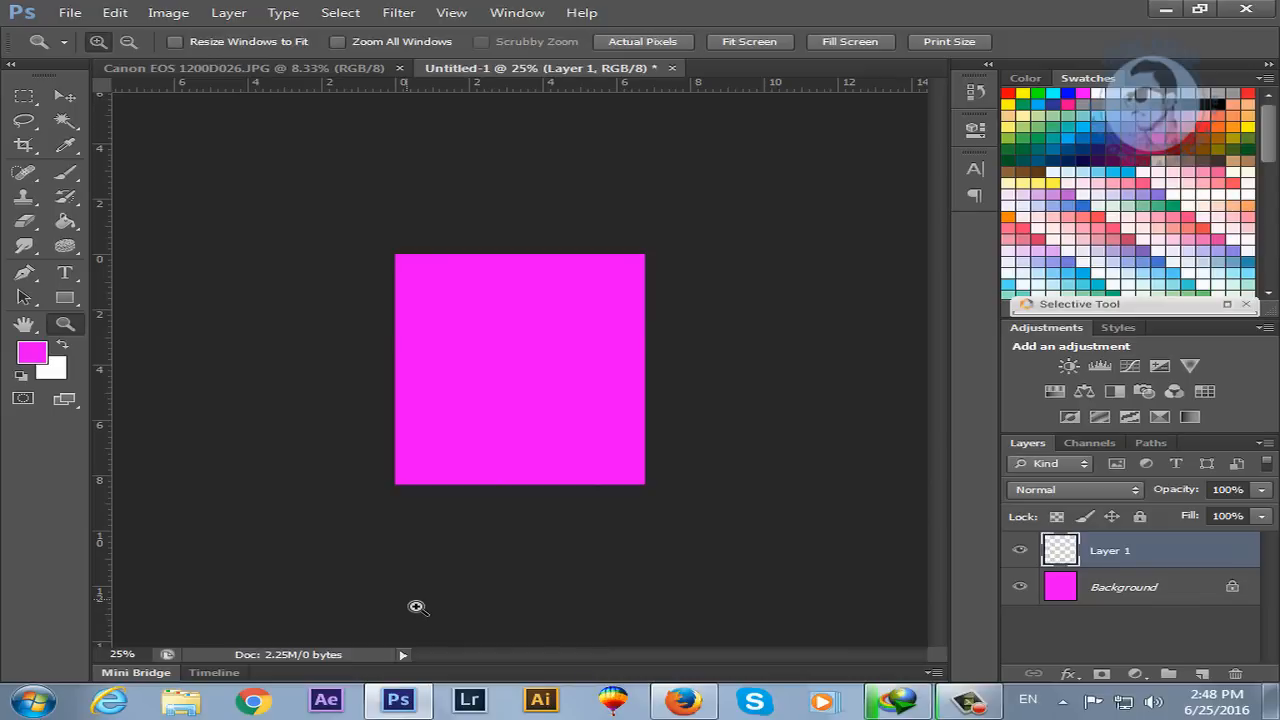
pyautogui.press('v')
pyautogui.moveTo(366, 594); pyautogui.dragTo(584, 238)
pyautogui.moveTo(550, 372); pyautogui.dragTo(545, 370)
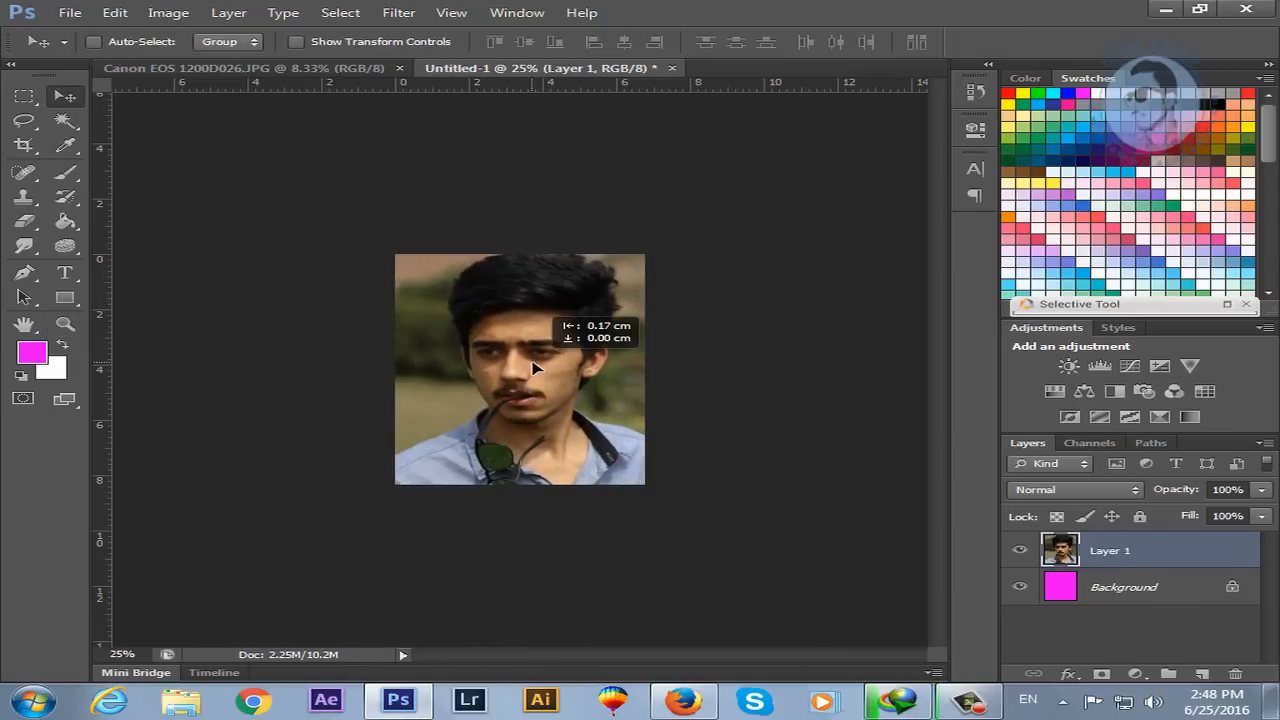
pyautogui.press('z')
pyautogui.click(561, 346)
pyautogui.click(561, 346)
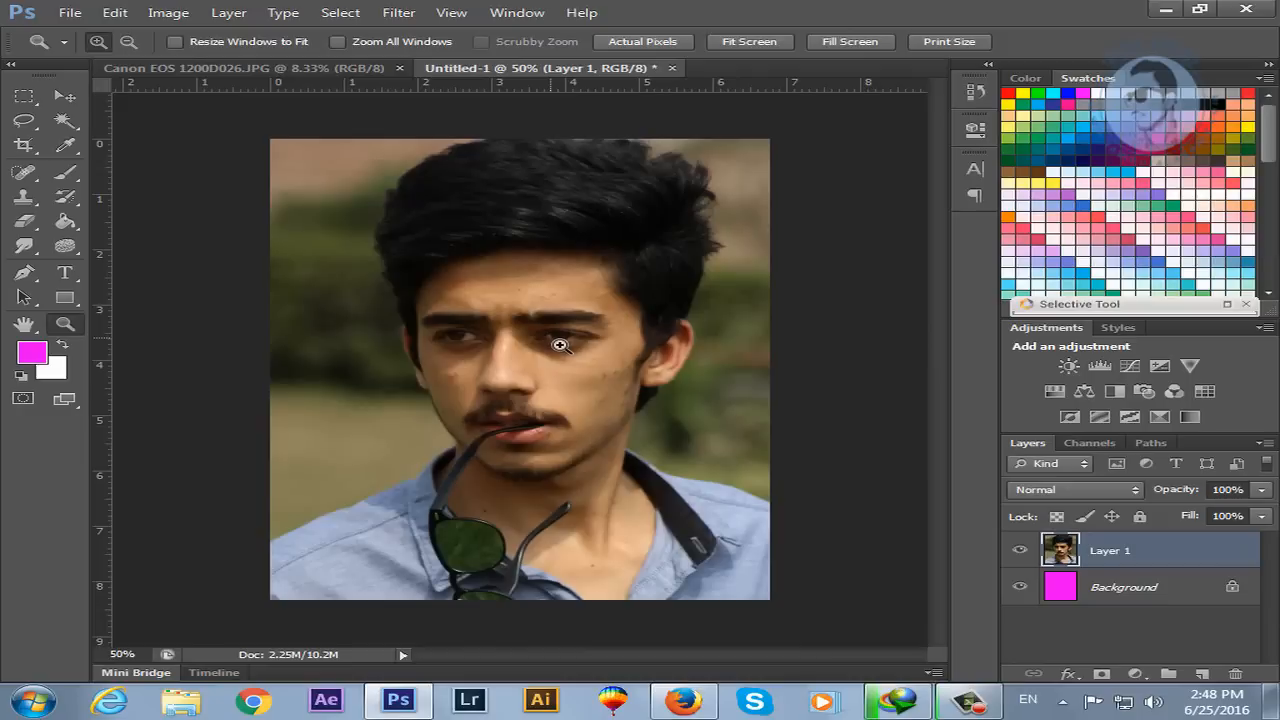
# - Create another RGB document 800 pixels wide and 600 pixels high at 300 pixels/inch with a white background
pyautogui.click(69, 12)
pyautogui.click(60, 32)
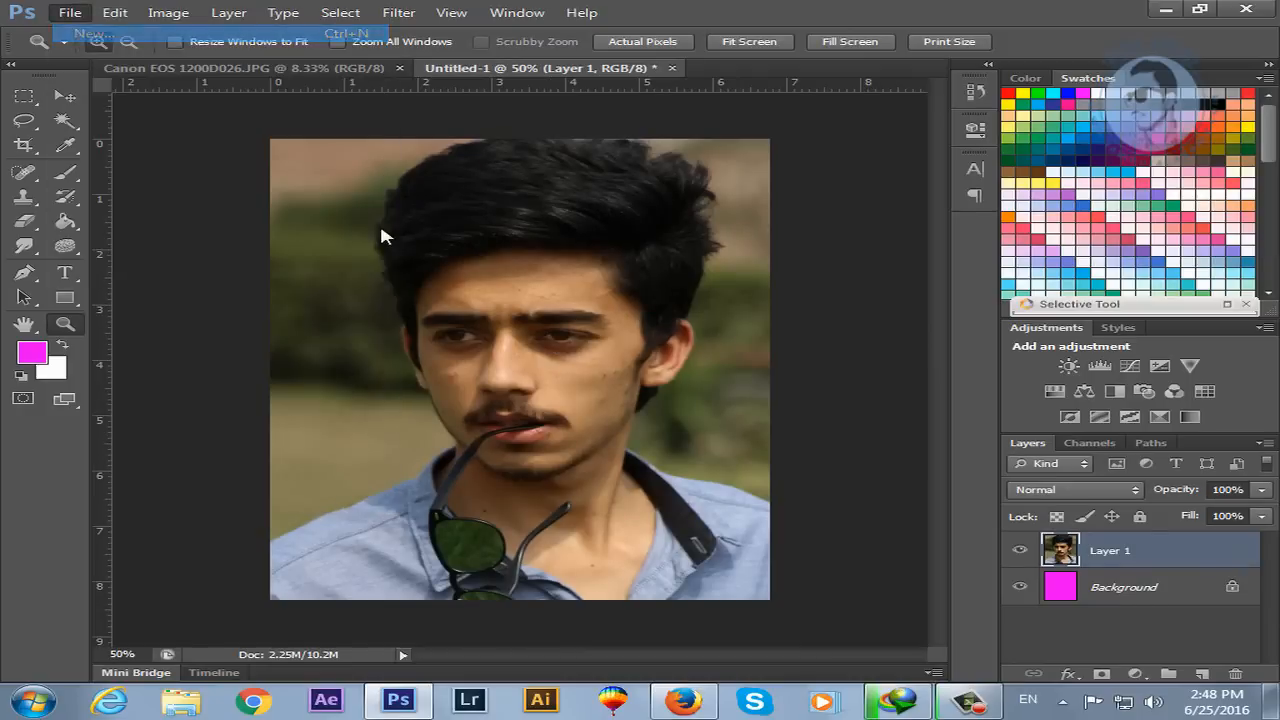
pyautogui.moveTo(585, 272); pyautogui.dragTo(432, 286)
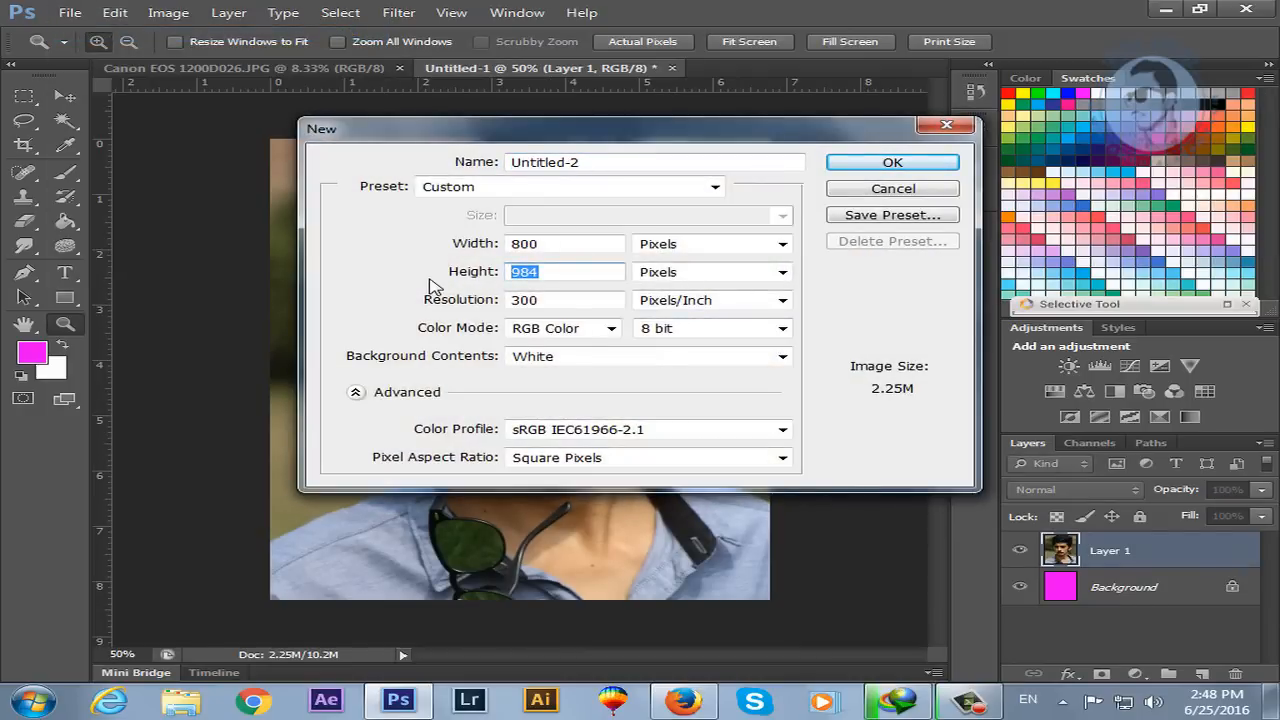
pyautogui.write('600')
pyautogui.press('Return')
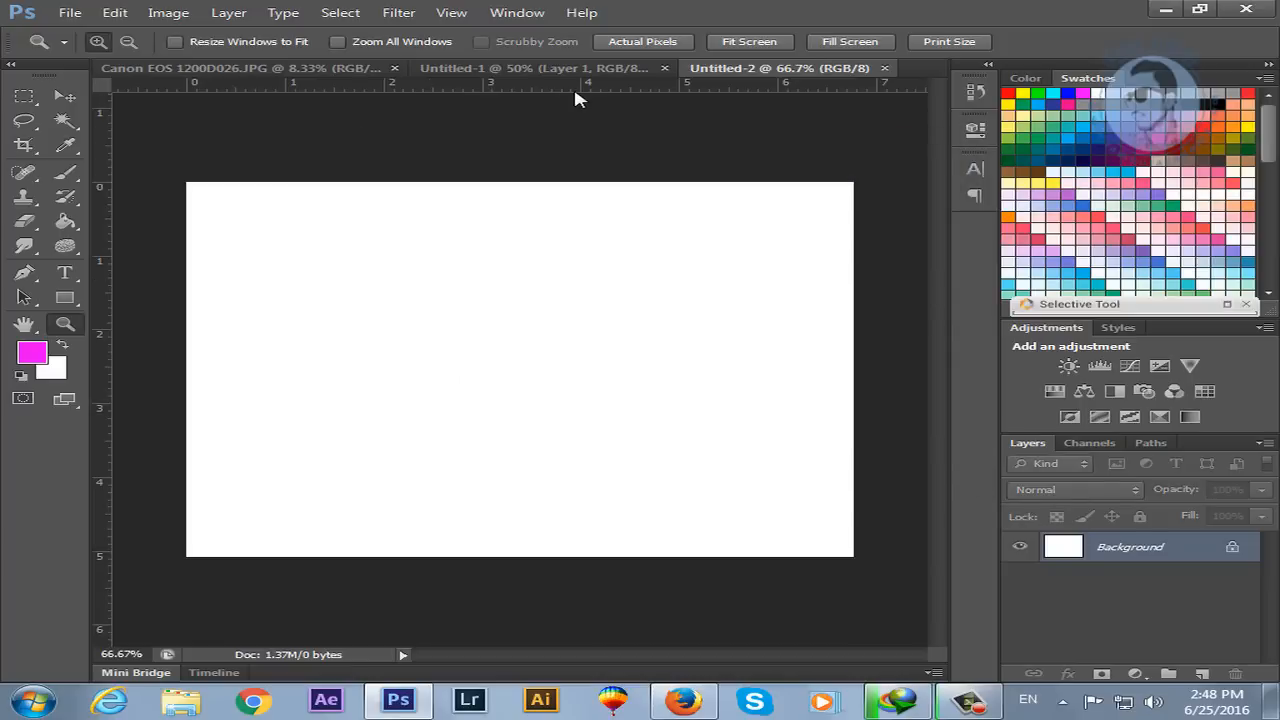
# - Copy the portrait layer from Untitled-1 into the floated Untitled-2 window and dock that window back among the document tabs
pyautogui.click(568, 69)
pyautogui.press('v')
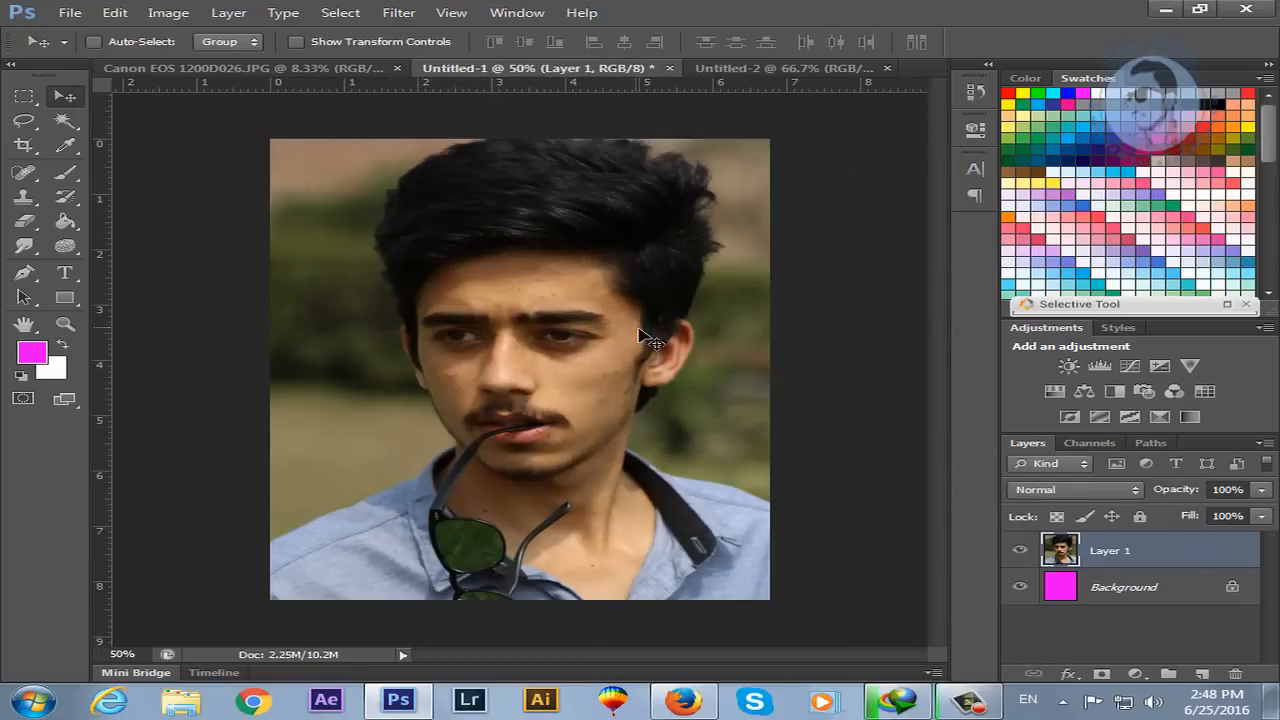
pyautogui.moveTo(628, 332); pyautogui.dragTo(589, 367)
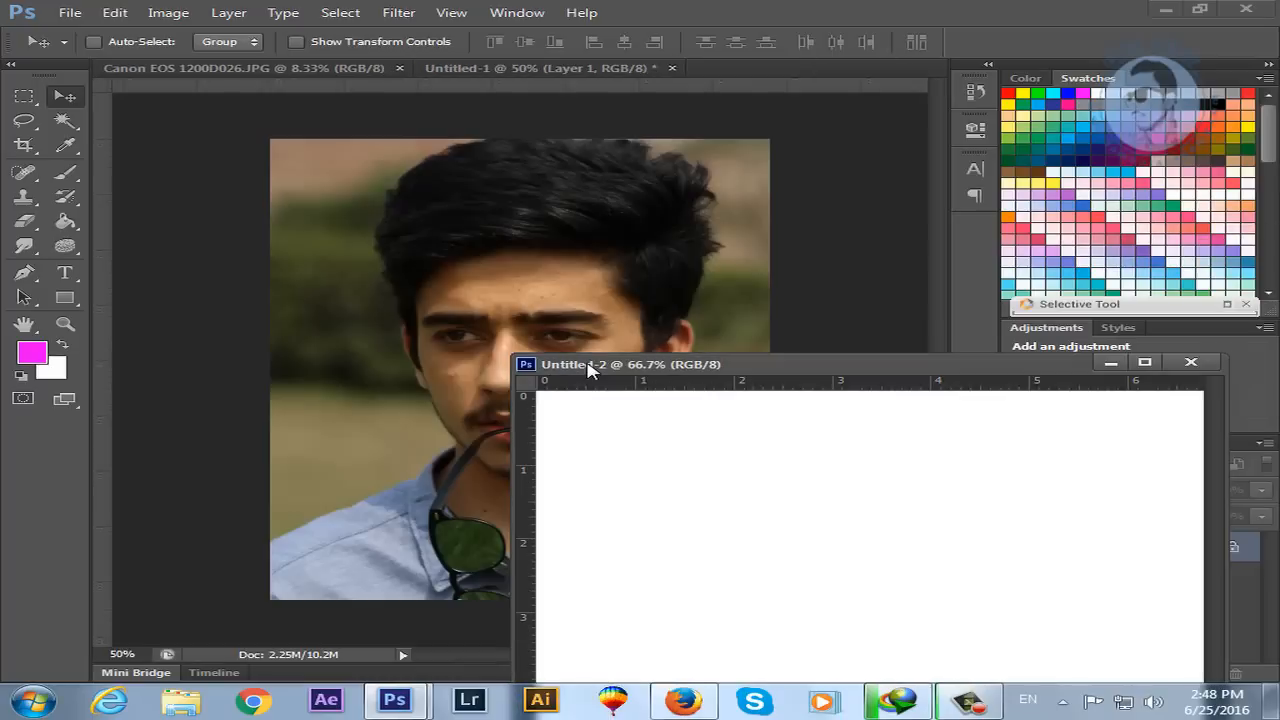
pyautogui.moveTo(827, 367); pyautogui.dragTo(946, 284)
pyautogui.moveTo(620, 314); pyautogui.dragTo(967, 455)
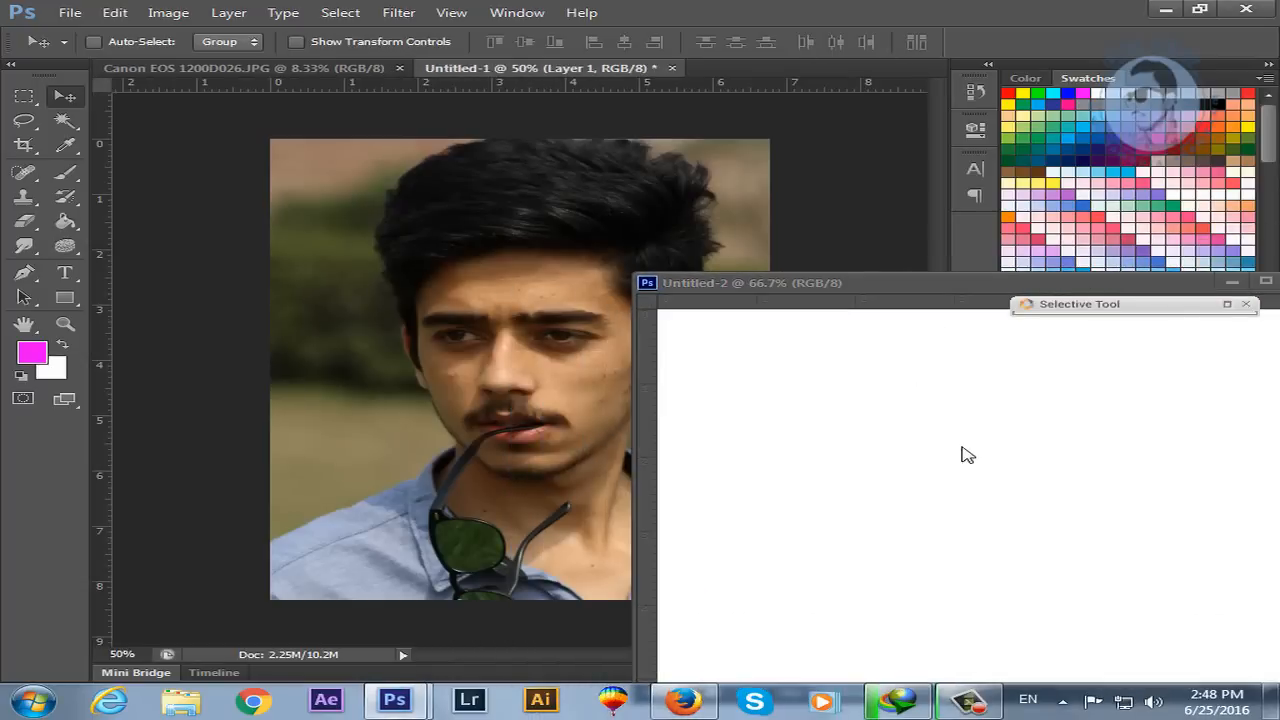
pyautogui.moveTo(643, 374); pyautogui.dragTo(854, 423)
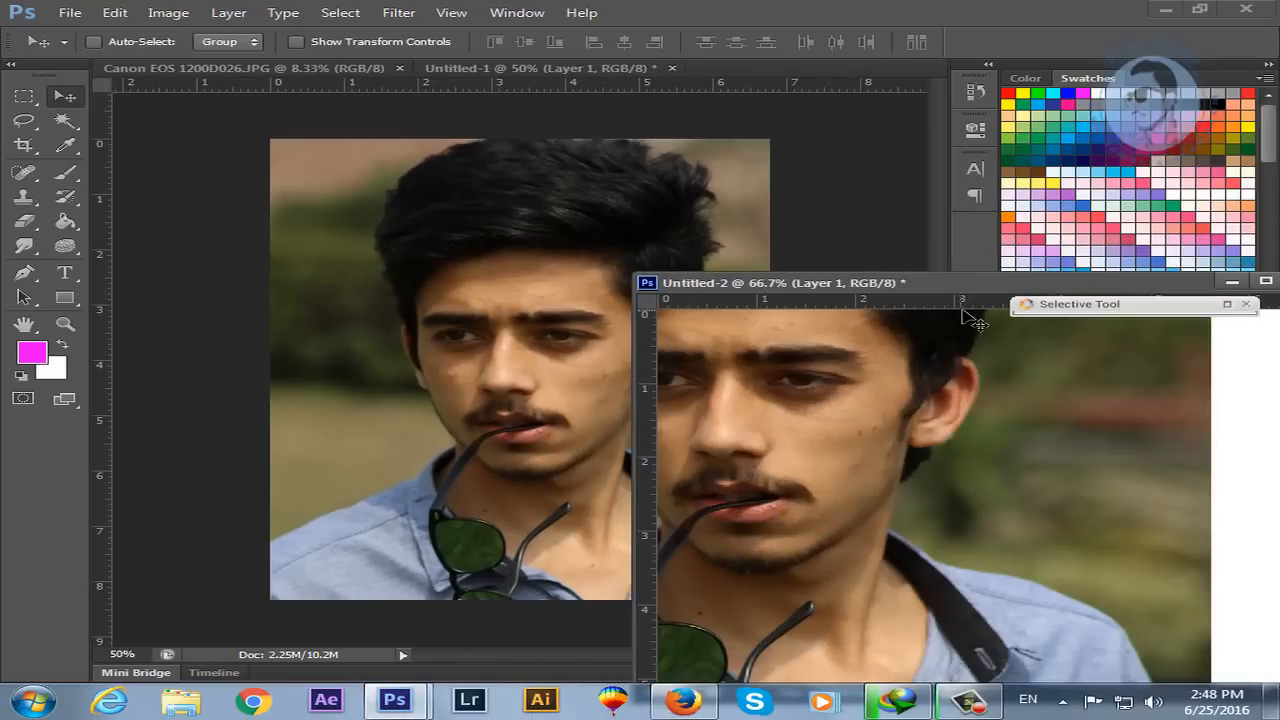
pyautogui.moveTo(948, 285); pyautogui.dragTo(640, 72)
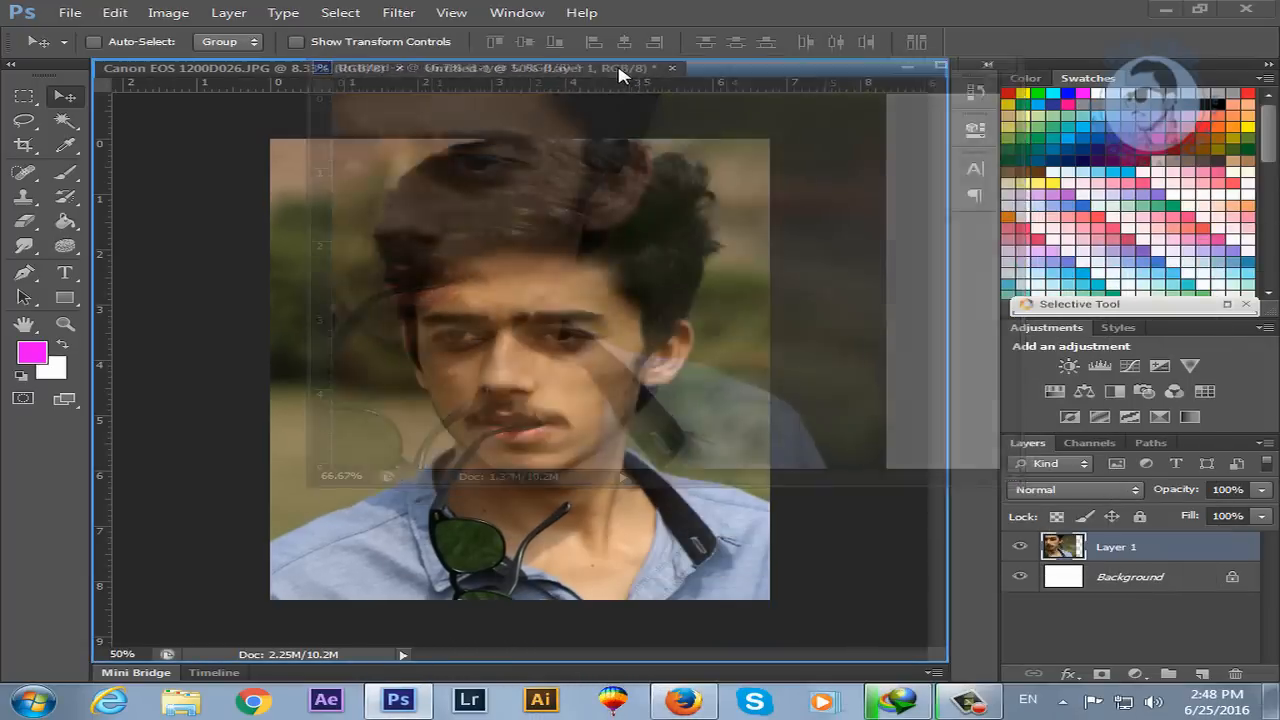
pyautogui.click(527, 72)
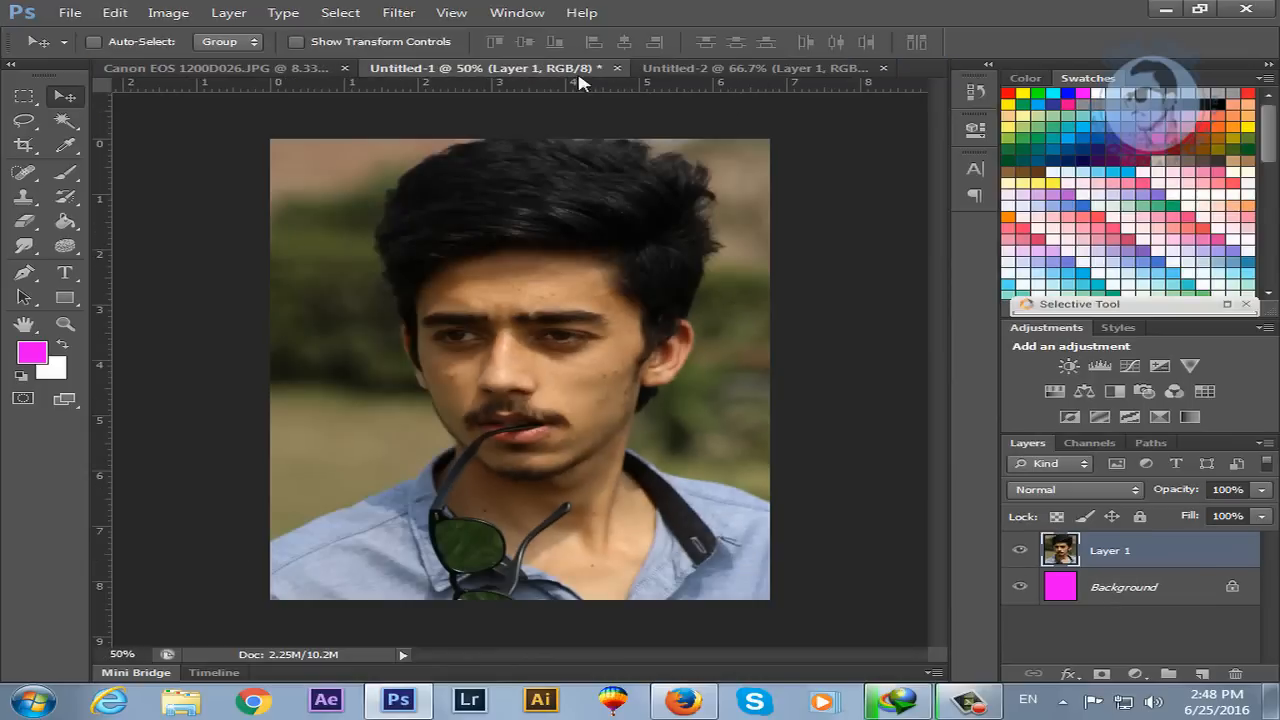
pyautogui.click(714, 70)
# - Scale the portrait layer in Untitled-2 down with Free Transform and move it to the left side of the canvas
pyautogui.moveTo(480, 329); pyautogui.dragTo(586, 371)
pyautogui.hotkey('ctrl', 't')
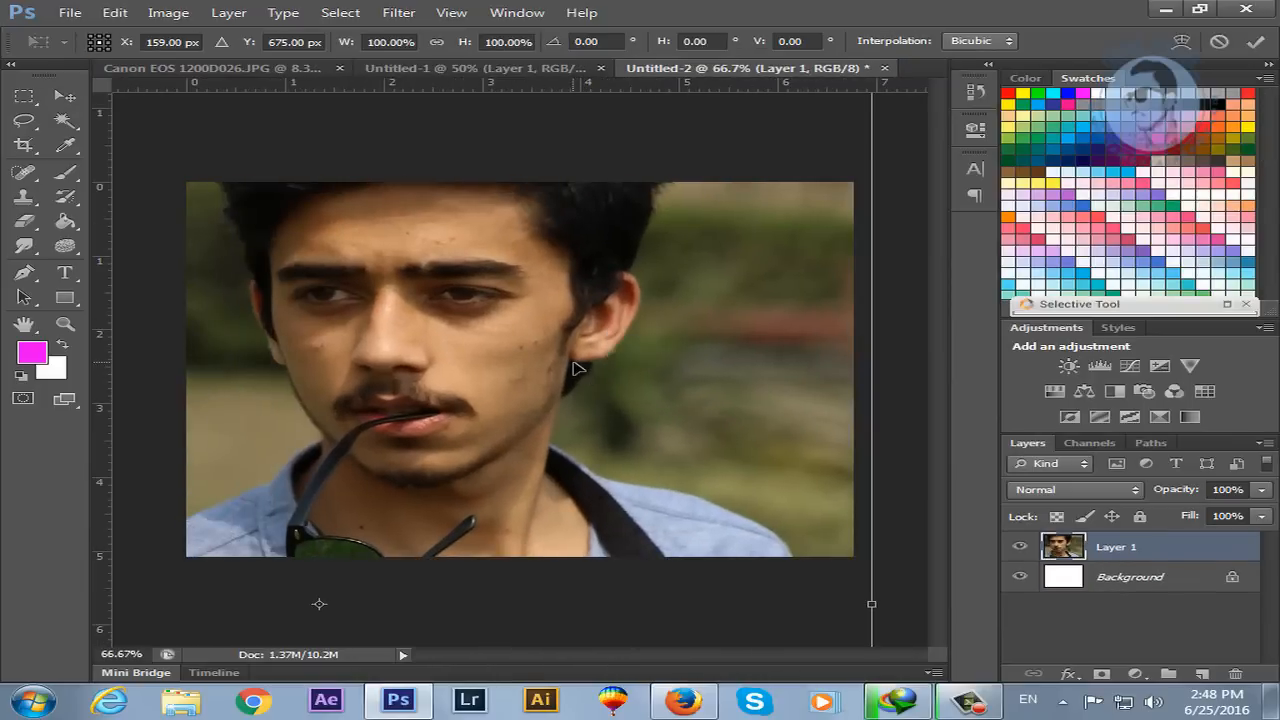
pyautogui.moveTo(606, 287); pyautogui.dragTo(629, 476)
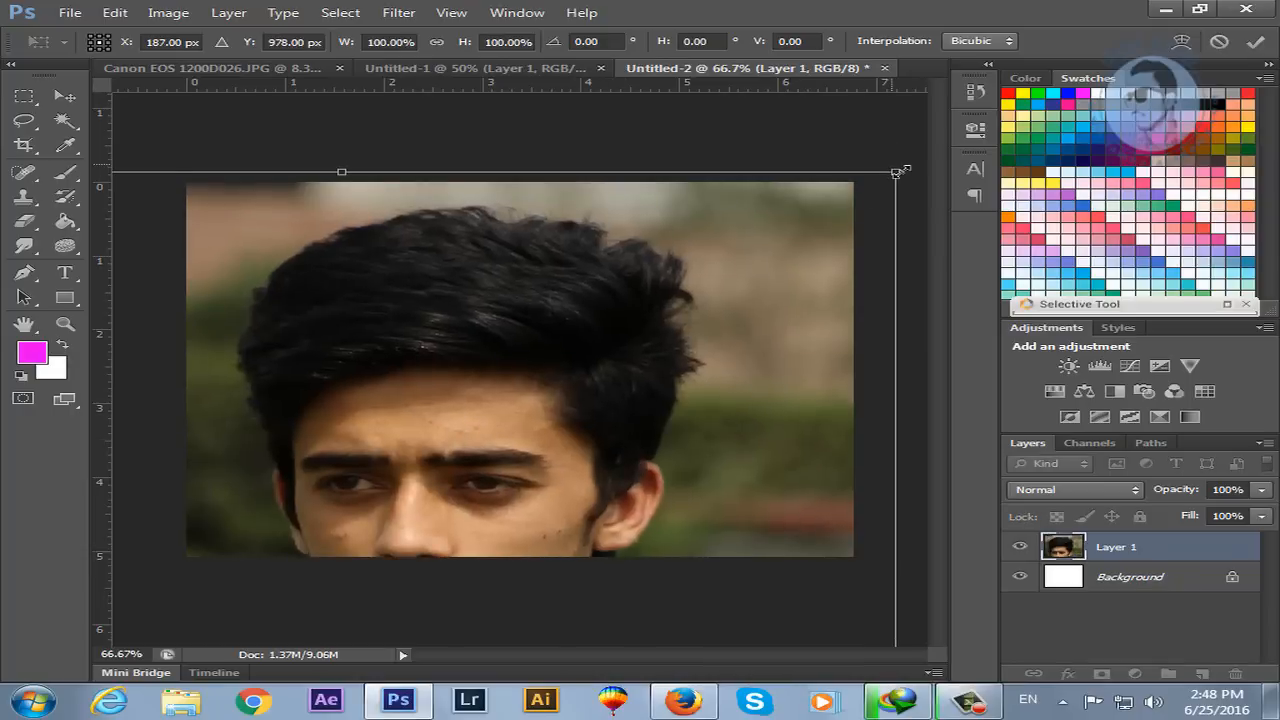
pyautogui.moveTo(903, 176); pyautogui.dragTo(470, 490)
pyautogui.press('Return')
pyautogui.moveTo(477, 562); pyautogui.dragTo(529, 197)
pyautogui.moveTo(566, 317); pyautogui.dragTo(551, 263)
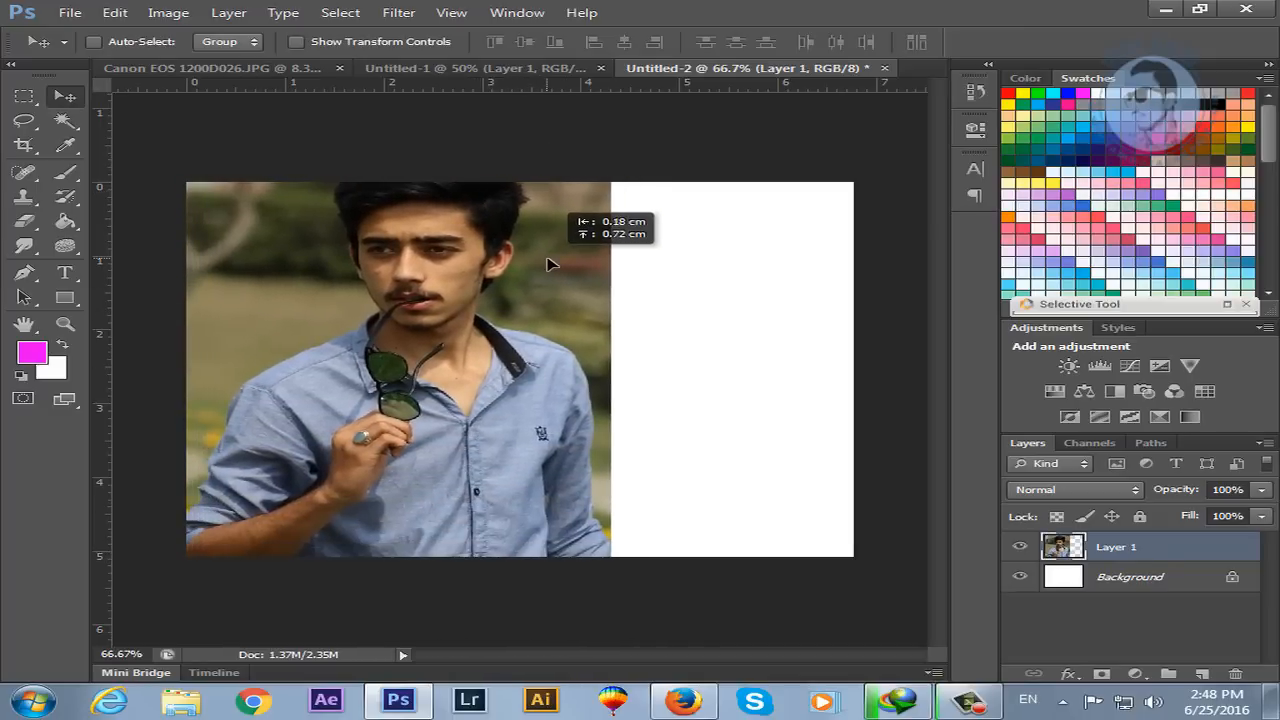
# - Shrink the portrait layer further so the whole photo fits, and place it in the lower-left corner of the canvas
pyautogui.hotkey('ctrl', 't')
pyautogui.moveTo(628, 127); pyautogui.dragTo(557, 234)
pyautogui.press('Return')
pyautogui.moveTo(429, 349); pyautogui.dragTo(436, 368)
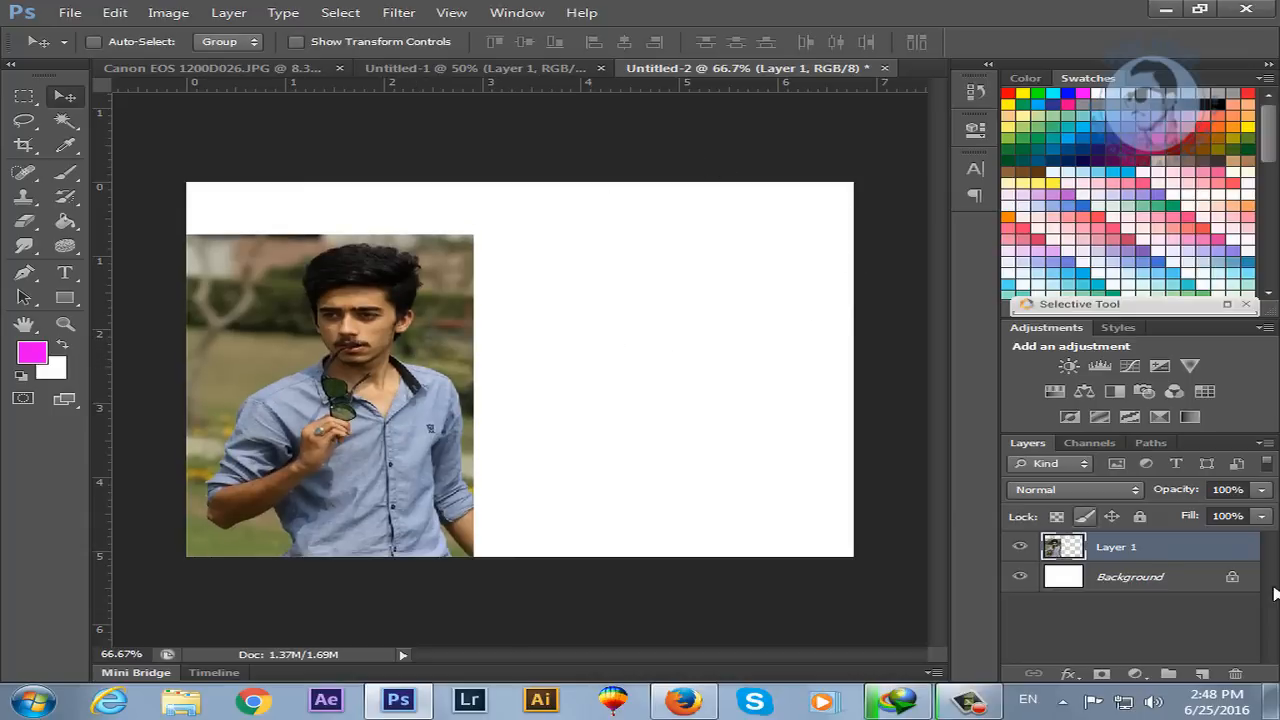
# - Fill Untitled-2's Background layer with the magenta foreground color
pyautogui.click(1208, 588)
pyautogui.hotkey('alt', 'BackSpace')
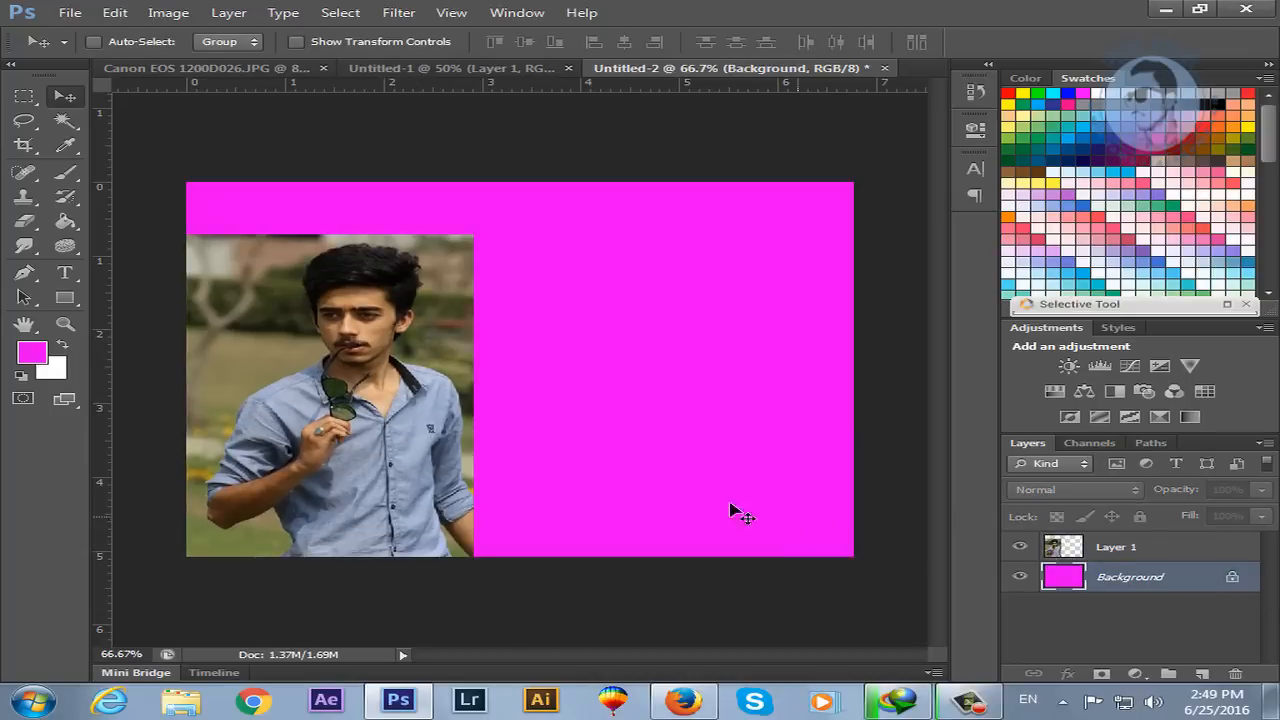
# - Make Layer 1 with the portrait photo the active layer instead of the locked Background
pyautogui.click(407, 324)
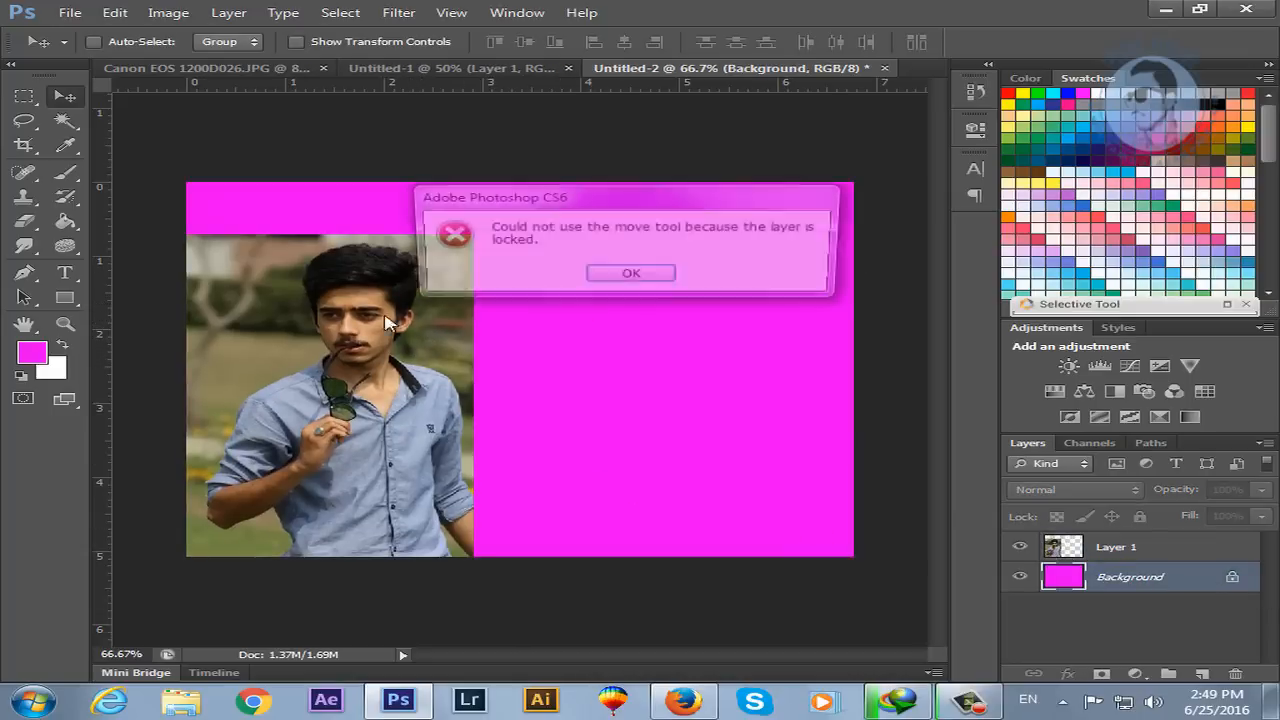
pyautogui.click(623, 277)
pyautogui.rightClick(374, 344)
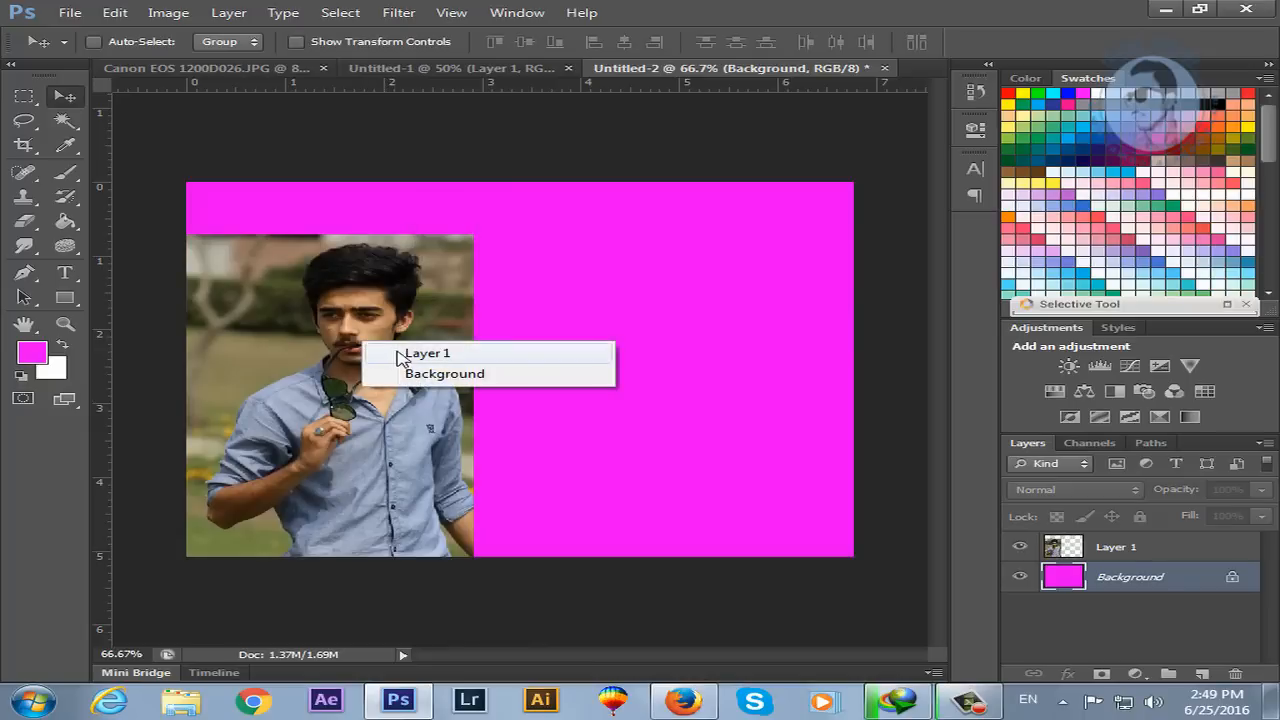
pyautogui.click(400, 353)
# - Set up the Rectangular Marquee tool with a feather of 66 px
pyautogui.press('z')
pyautogui.click(358, 363)
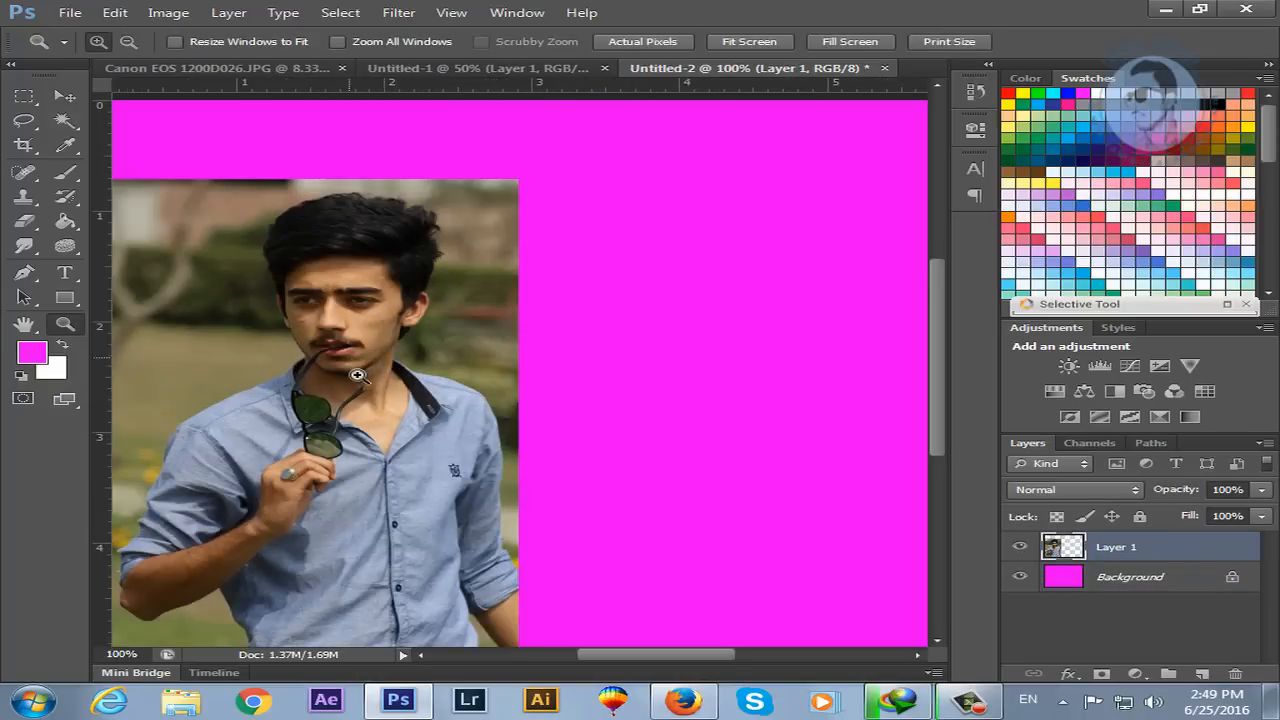
pyautogui.click(24, 120)
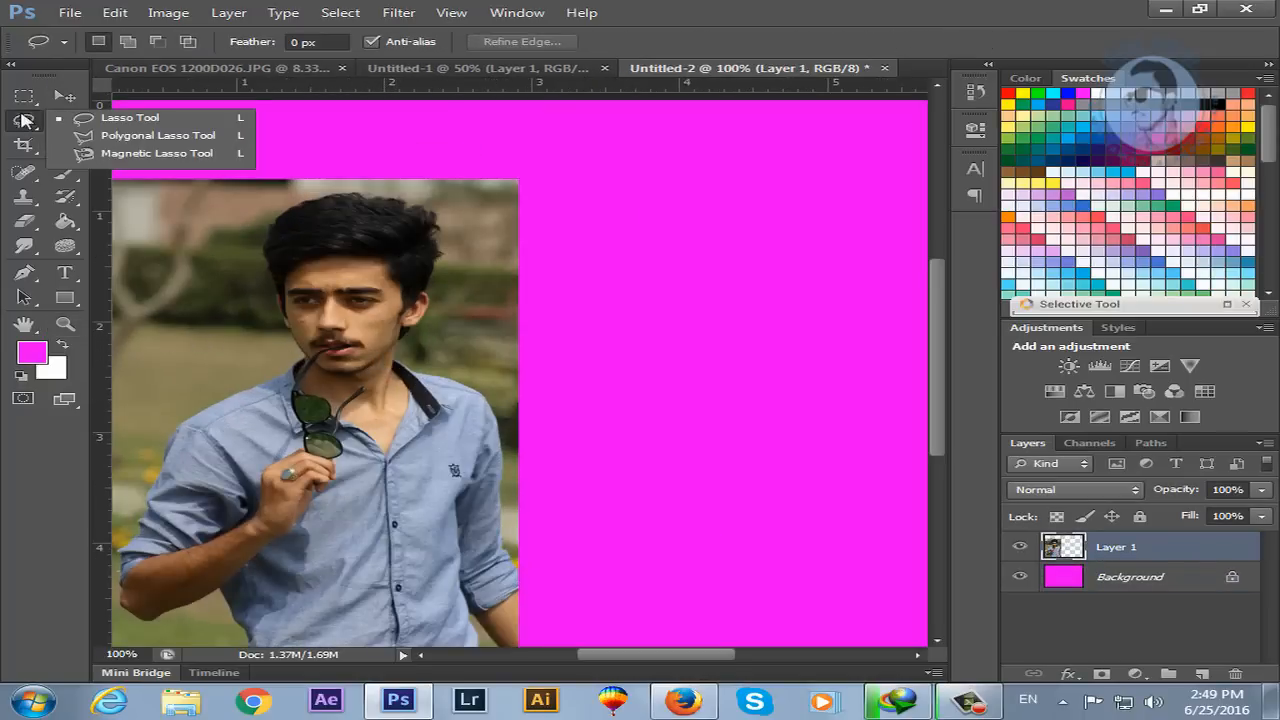
pyautogui.click(24, 96)
pyautogui.click(62, 99)
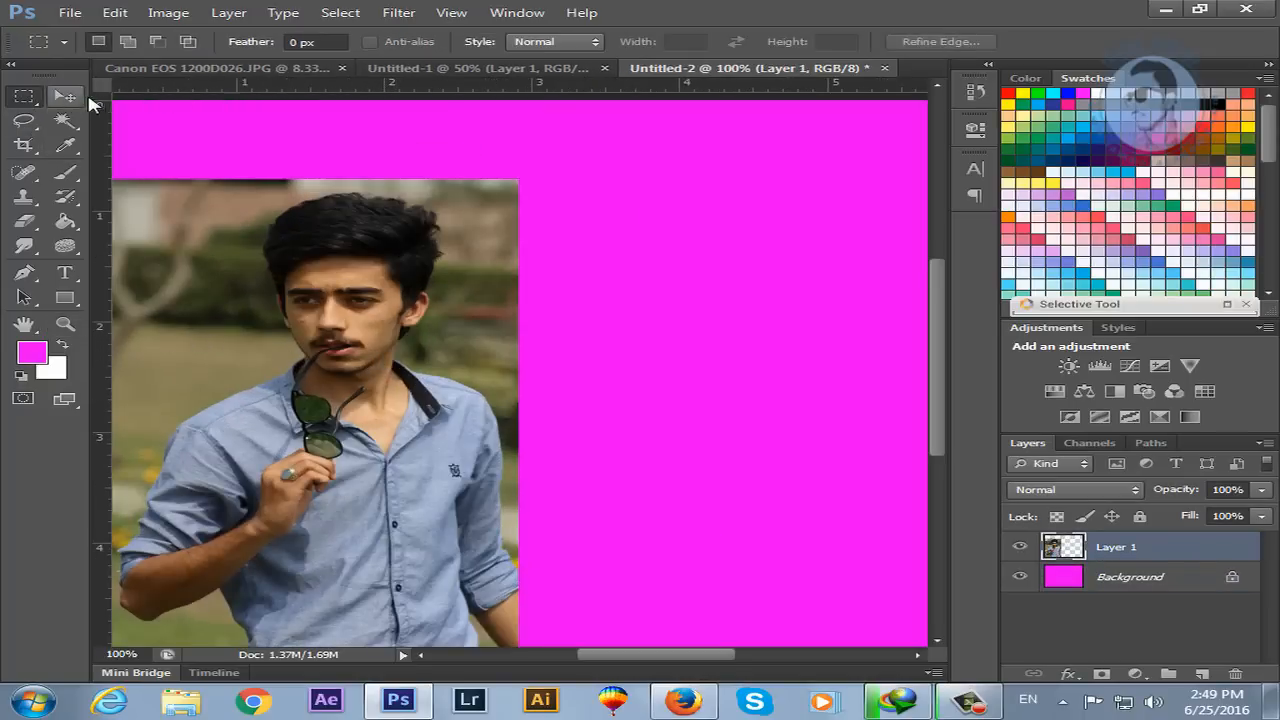
pyautogui.click(296, 50)
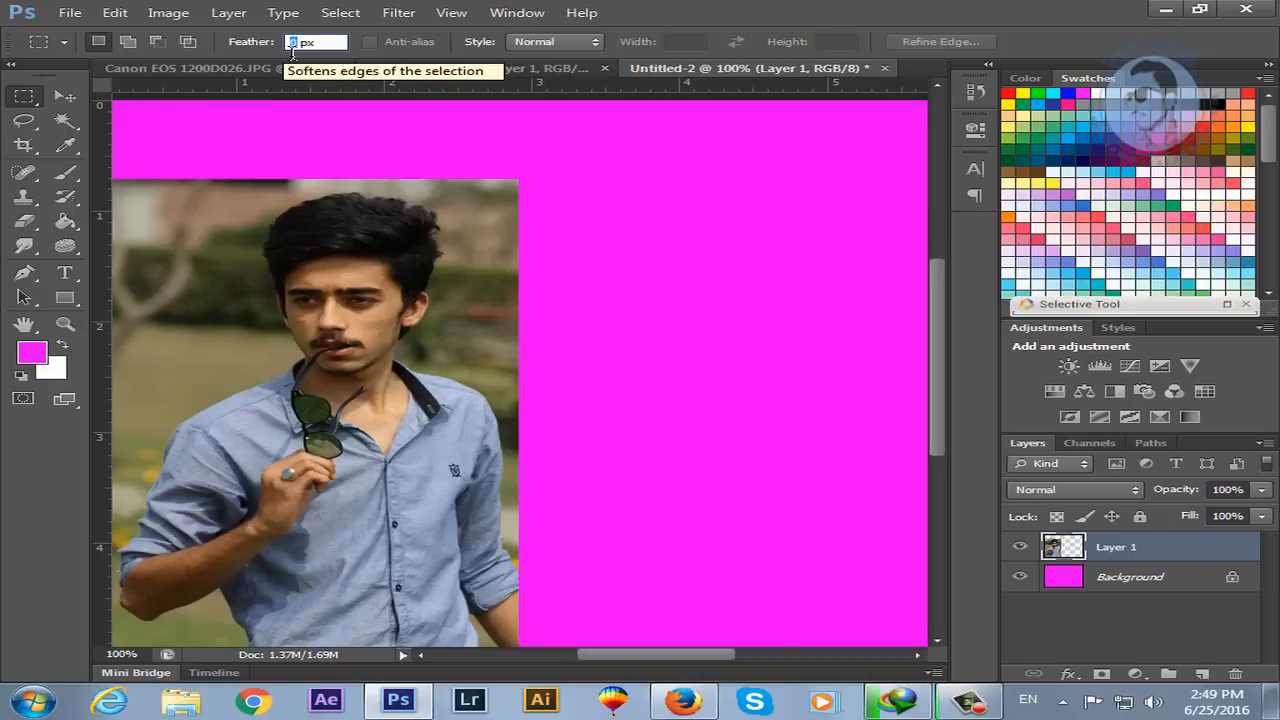
pyautogui.write('66')
pyautogui.press('Return')
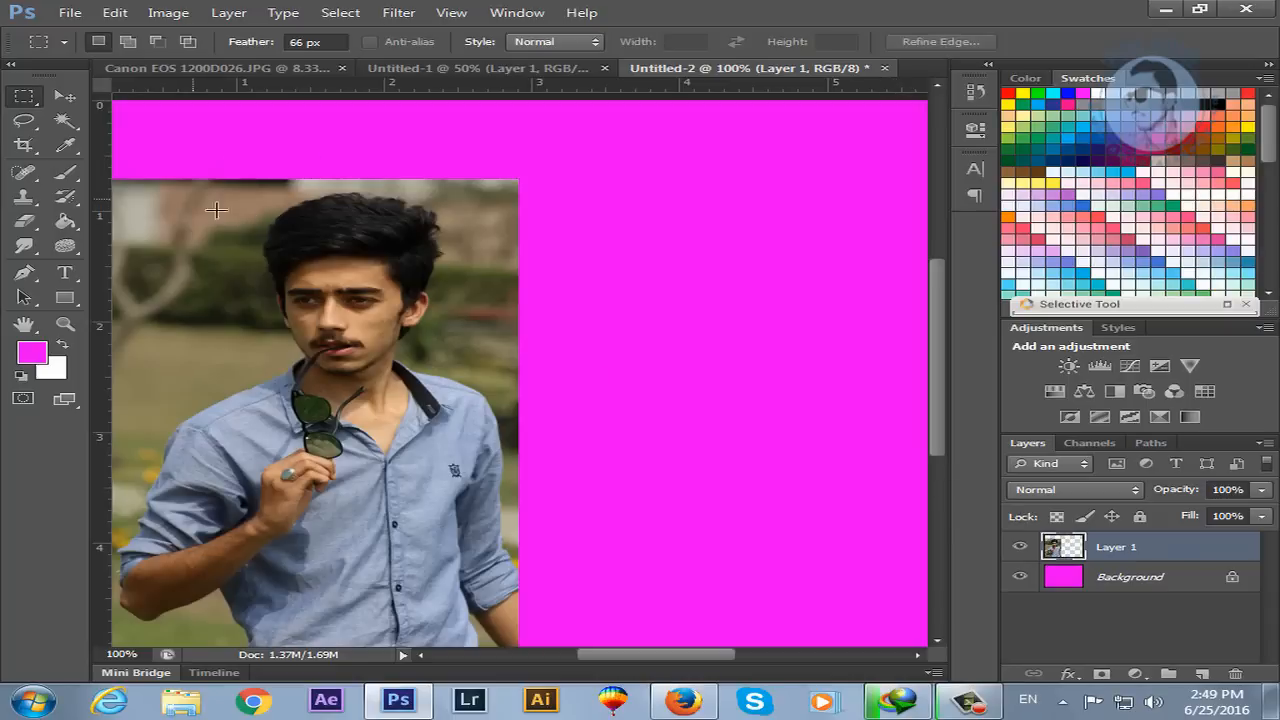
# - Select the man's head and chest with the feathered marquee and copy the area onto a new layer
pyautogui.moveTo(194, 176); pyautogui.dragTo(497, 468)
pyautogui.moveTo(387, 399); pyautogui.dragTo(388, 412)
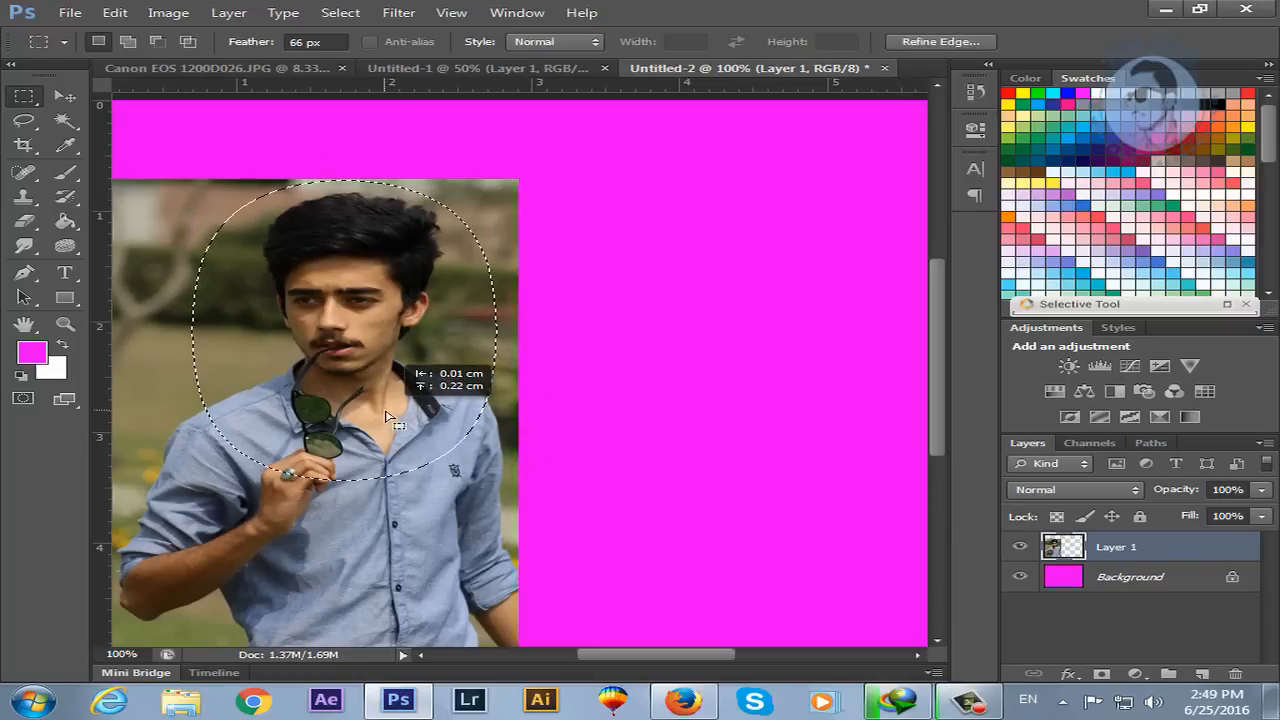
pyautogui.hotkey('ctrl', 'c')
pyautogui.hotkey('ctrl', 'v')
# - Move the soft-edged portrait copy beside the original photo, up against the canvas's upper-right corner
pyautogui.press('v')
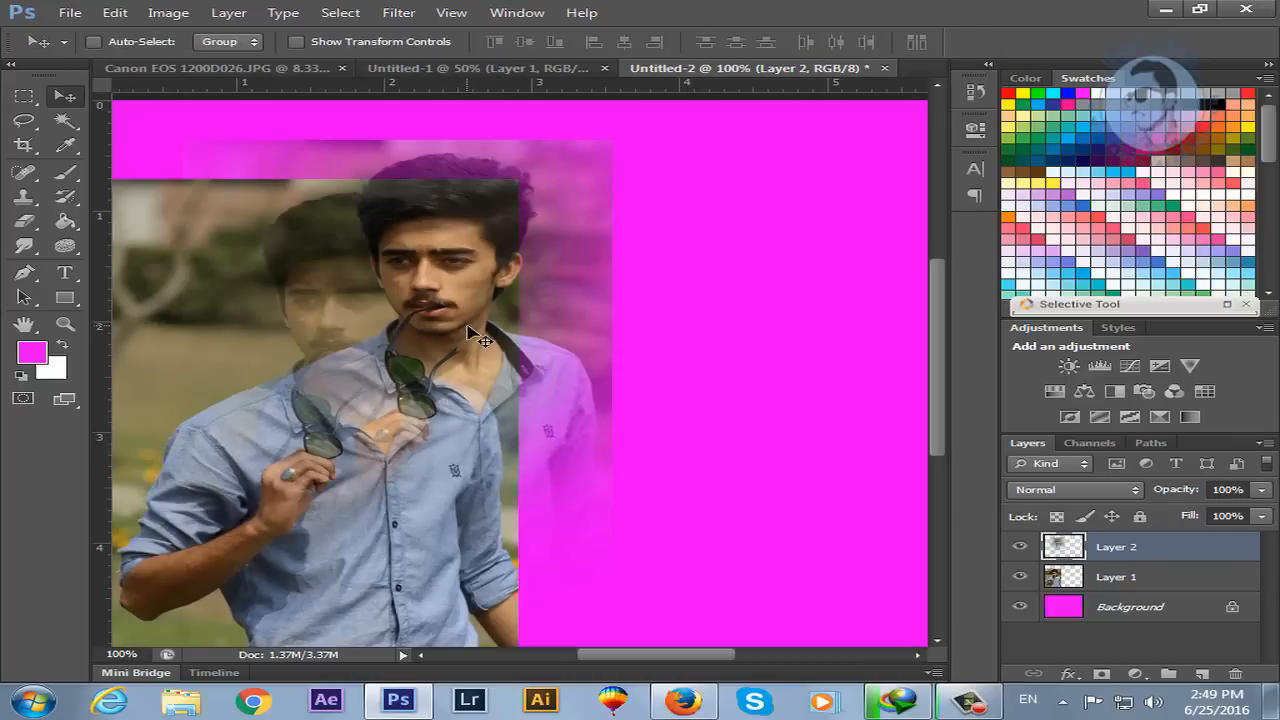
pyautogui.moveTo(481, 340); pyautogui.dragTo(800, 286)
pyautogui.press('z')
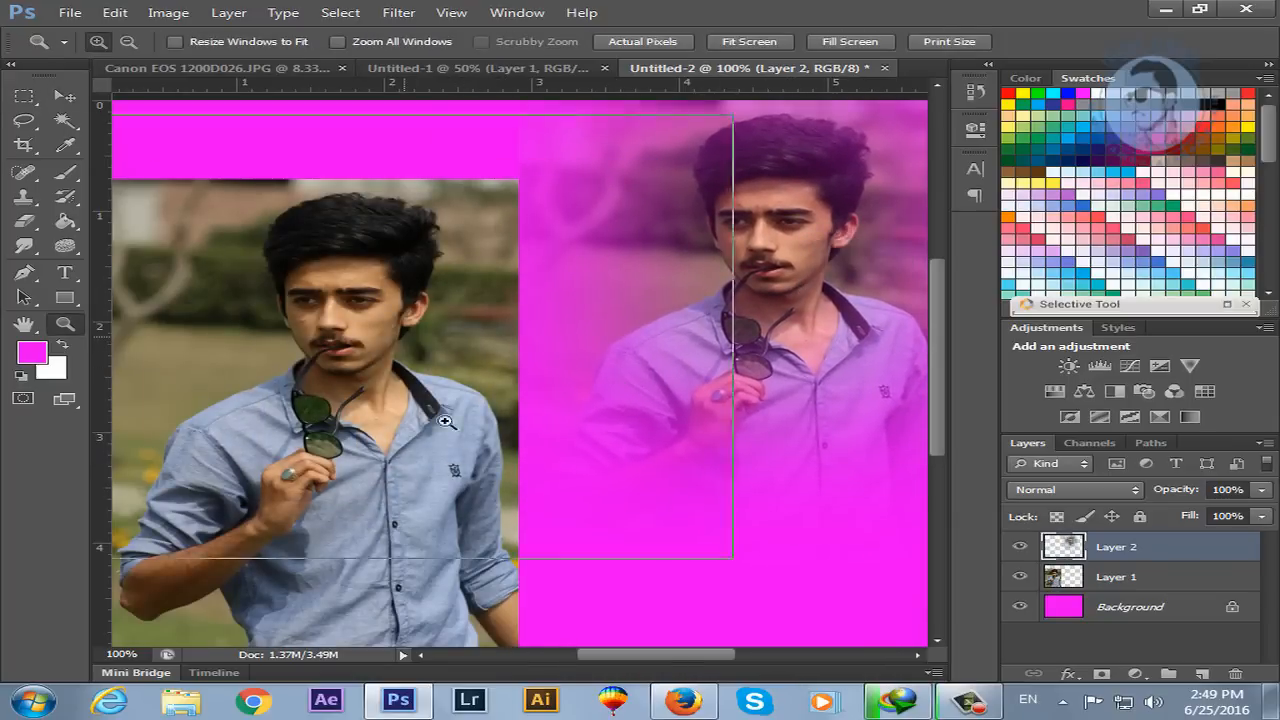
pyautogui.click(445, 355)
pyautogui.keyDown('alt'); pyautogui.click(487, 427); pyautogui.keyUp('alt')
pyautogui.keyDown('alt'); pyautogui.click(743, 519); pyautogui.keyUp('alt')
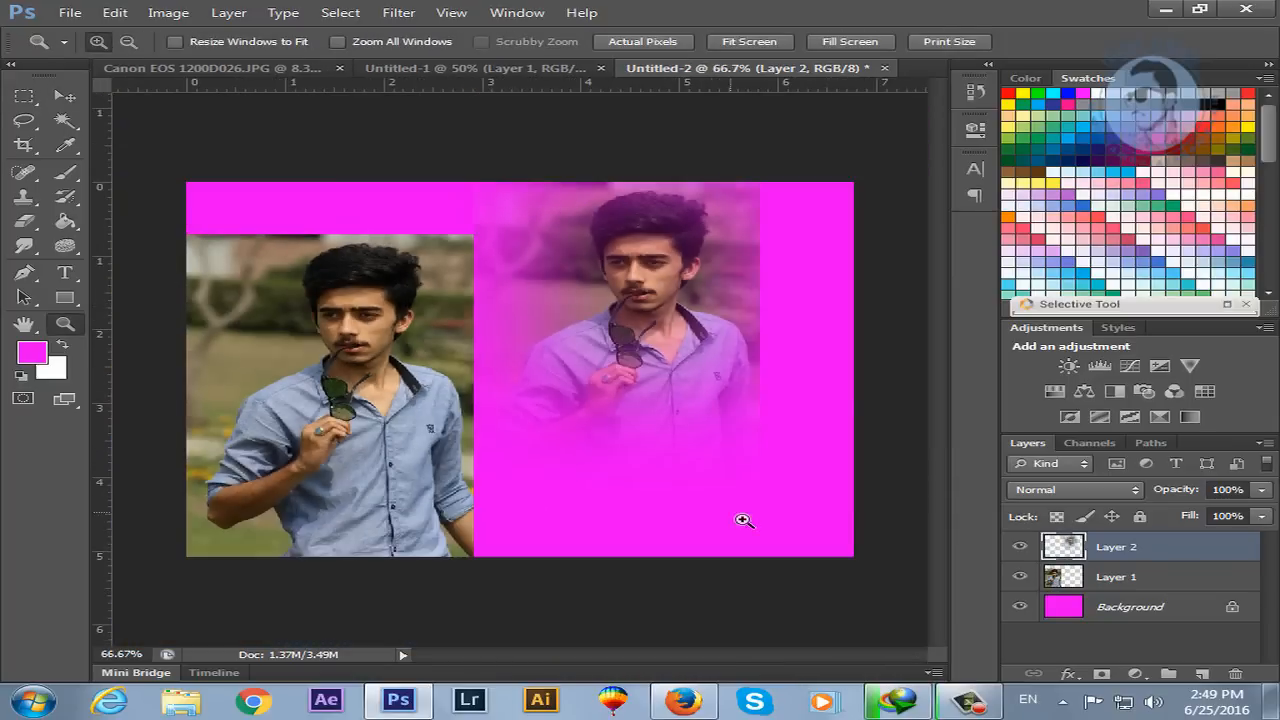
pyautogui.click(64, 96)
pyautogui.moveTo(668, 390); pyautogui.dragTo(763, 387)
# - Enlarge Layer 2 proportionally to about 176% with Free Transform and position its face in the right half of the canvas
pyautogui.hotkey('ctrl', 't')
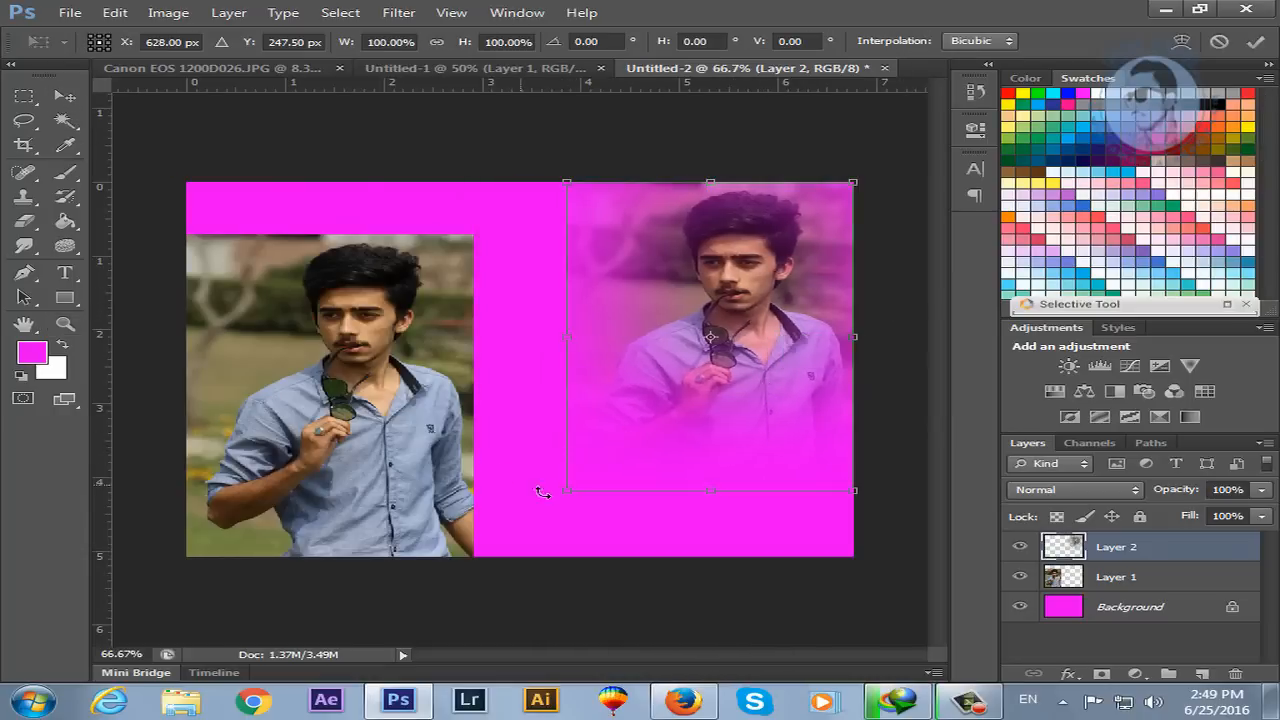
pyautogui.moveTo(575, 494); pyautogui.dragTo(457, 606)
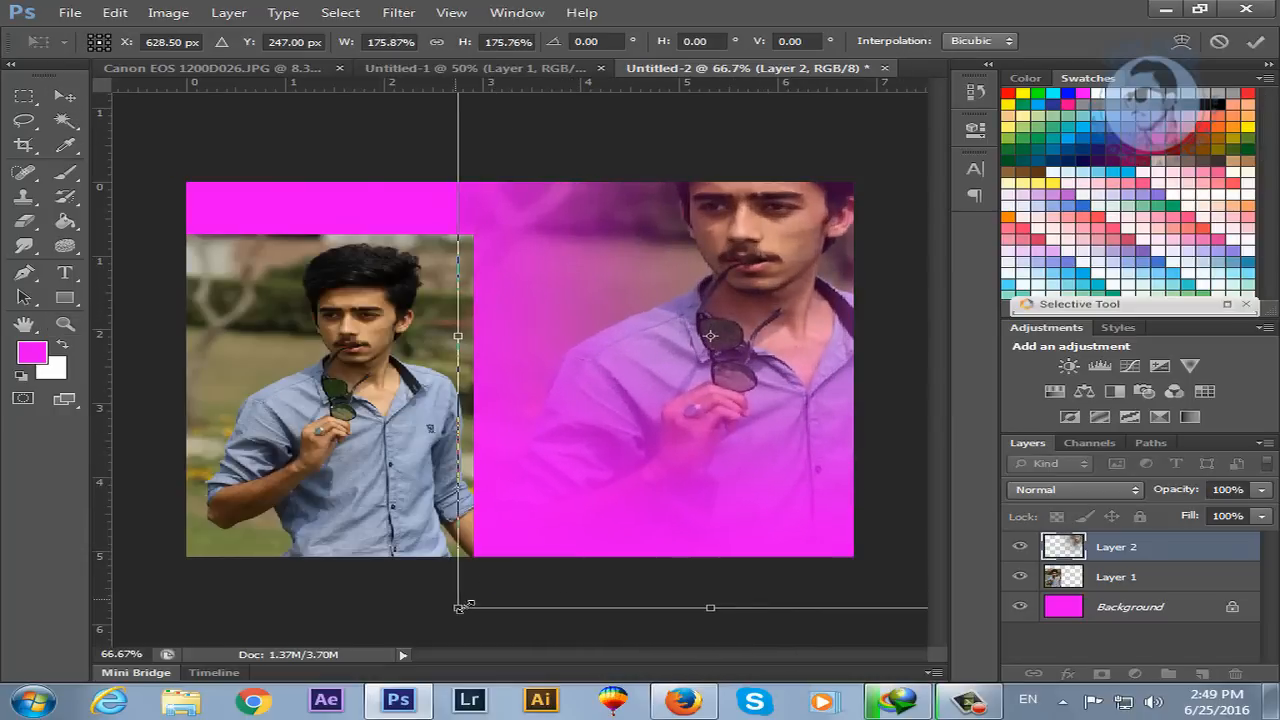
pyautogui.press('Return')
pyautogui.moveTo(688, 376); pyautogui.dragTo(733, 428)
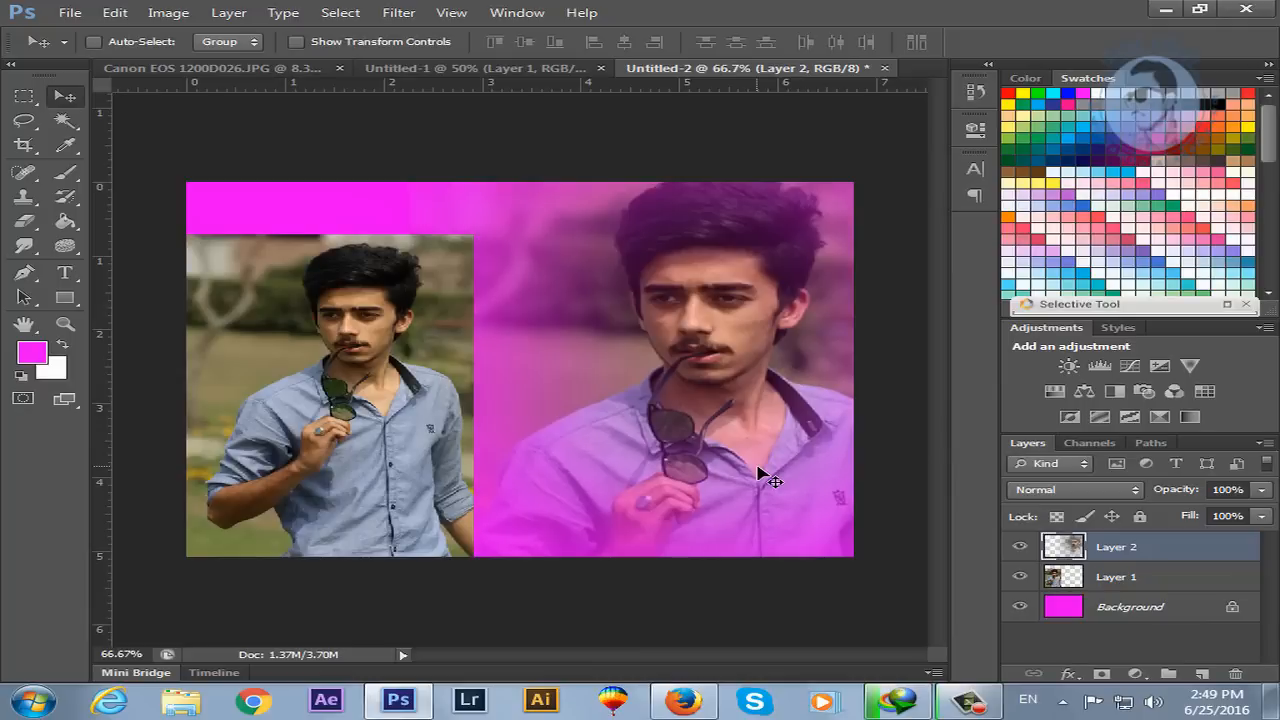
pyautogui.rightClick(432, 414)
pyautogui.click(460, 422)
pyautogui.moveTo(440, 420); pyautogui.dragTo(372, 414)
# - Delete Layer 1 with the original portrait photo
pyautogui.rightClick(340, 408)
pyautogui.click(366, 416)
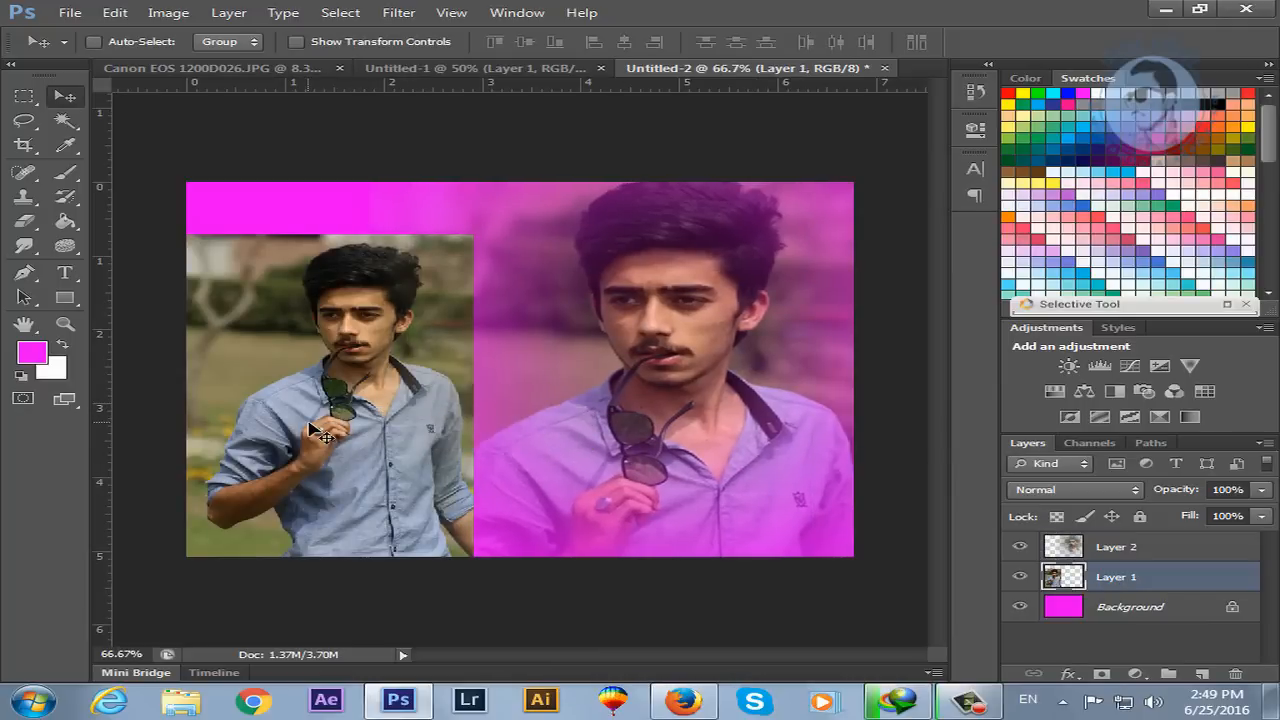
pyautogui.press('Delete')
# - Duplicate Layer 2 twice and spread the three faded portraits side by side across the canvas
pyautogui.rightClick(666, 374)
pyautogui.click(686, 381)
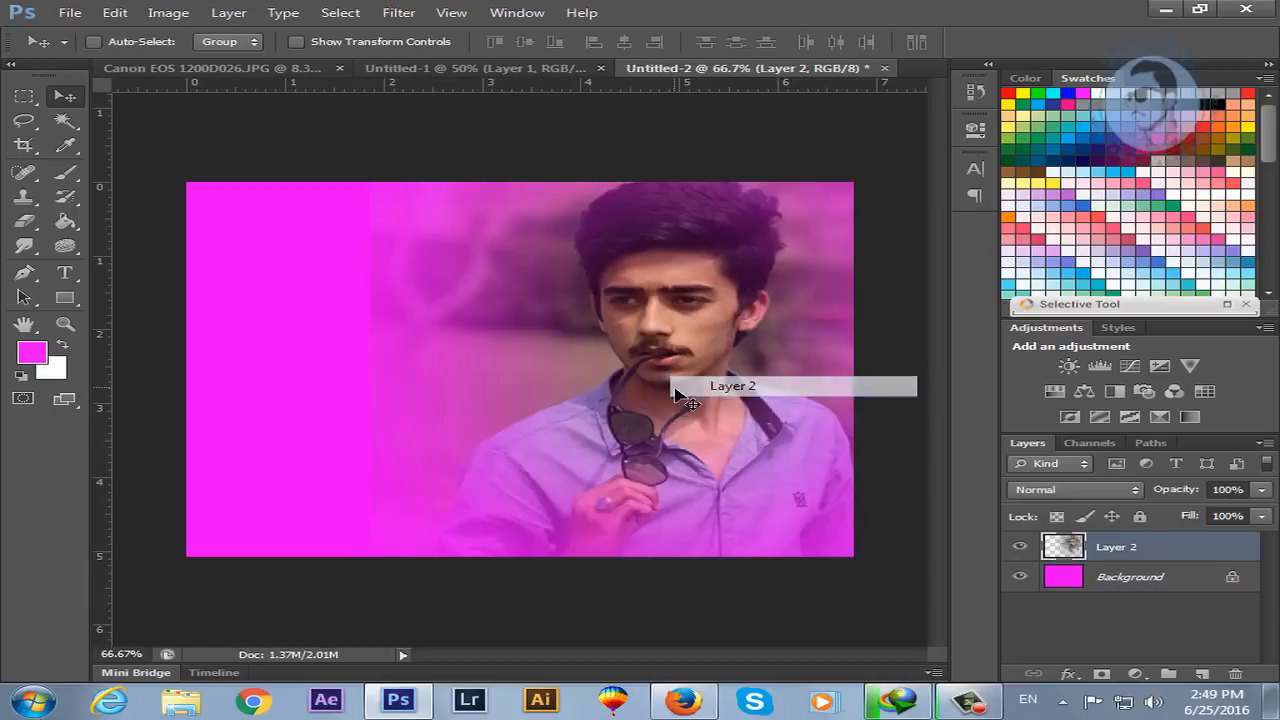
pyautogui.moveTo(672, 381); pyautogui.dragTo(597, 392)
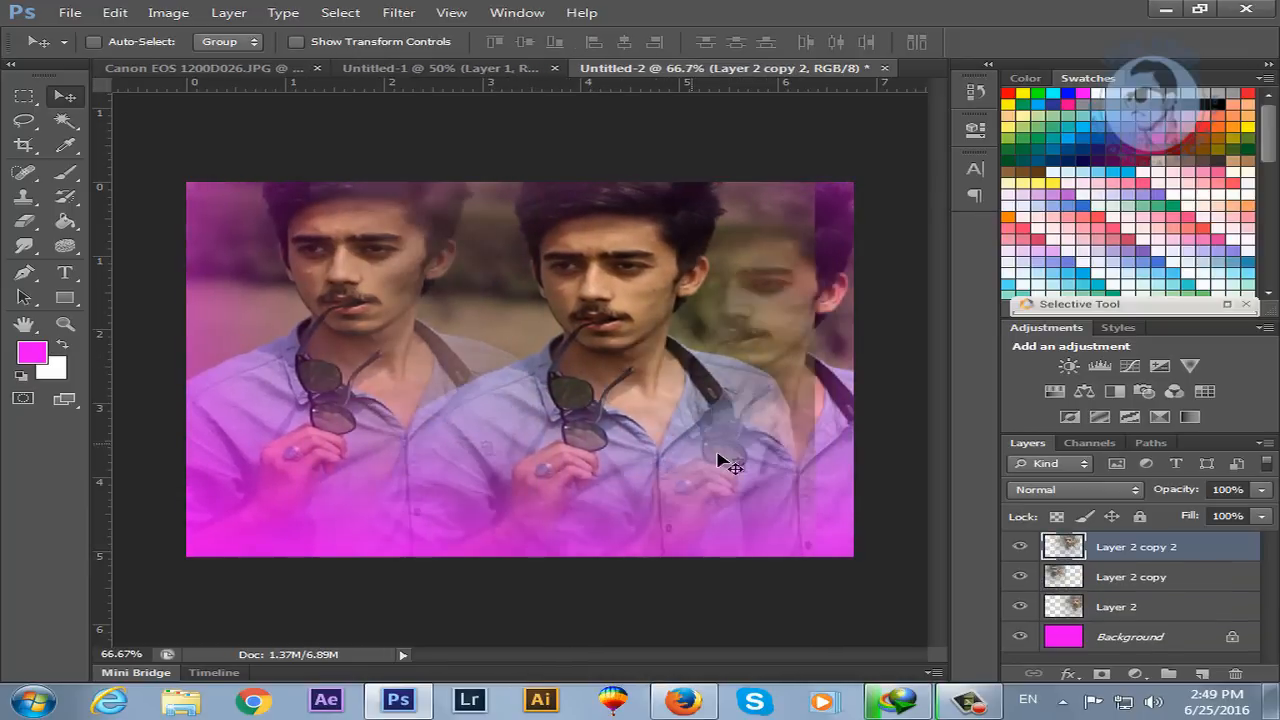
# - Shift Layer 2 copy 2 slightly left and place it below Layer 2 in the layer stack
pyautogui.rightClick(329, 345)
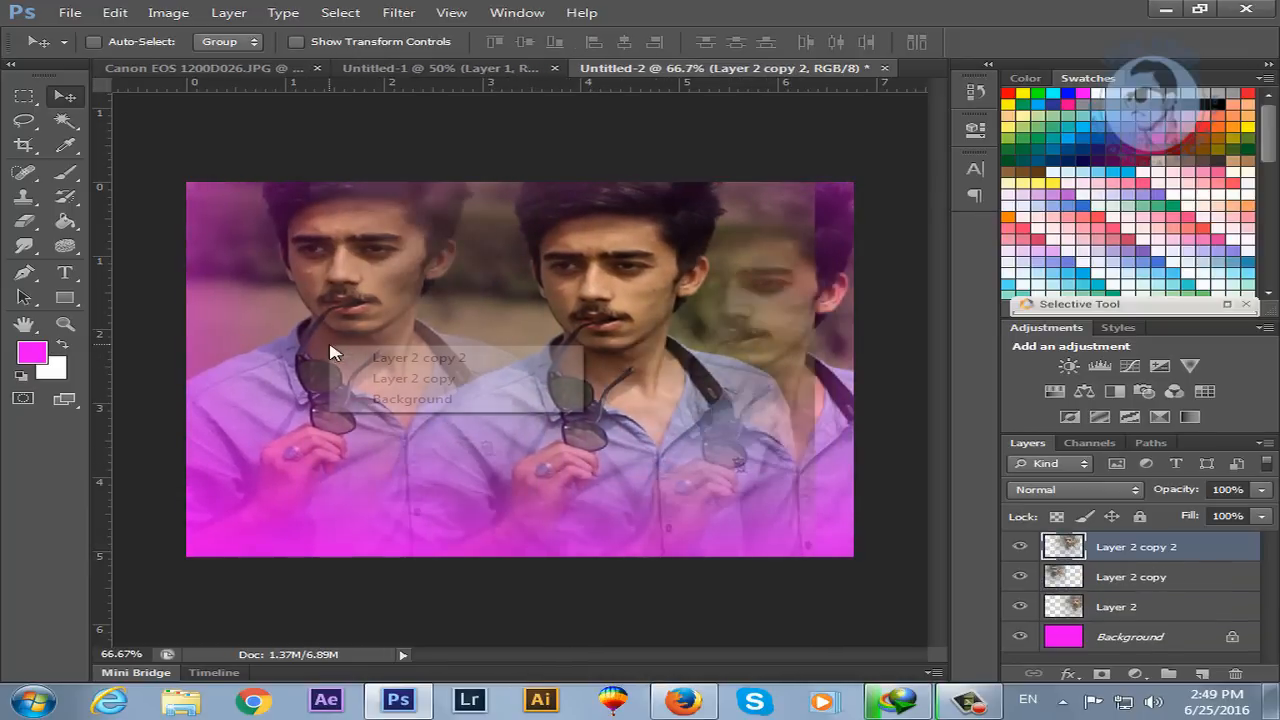
pyautogui.click(358, 362)
pyautogui.moveTo(358, 366); pyautogui.dragTo(320, 373)
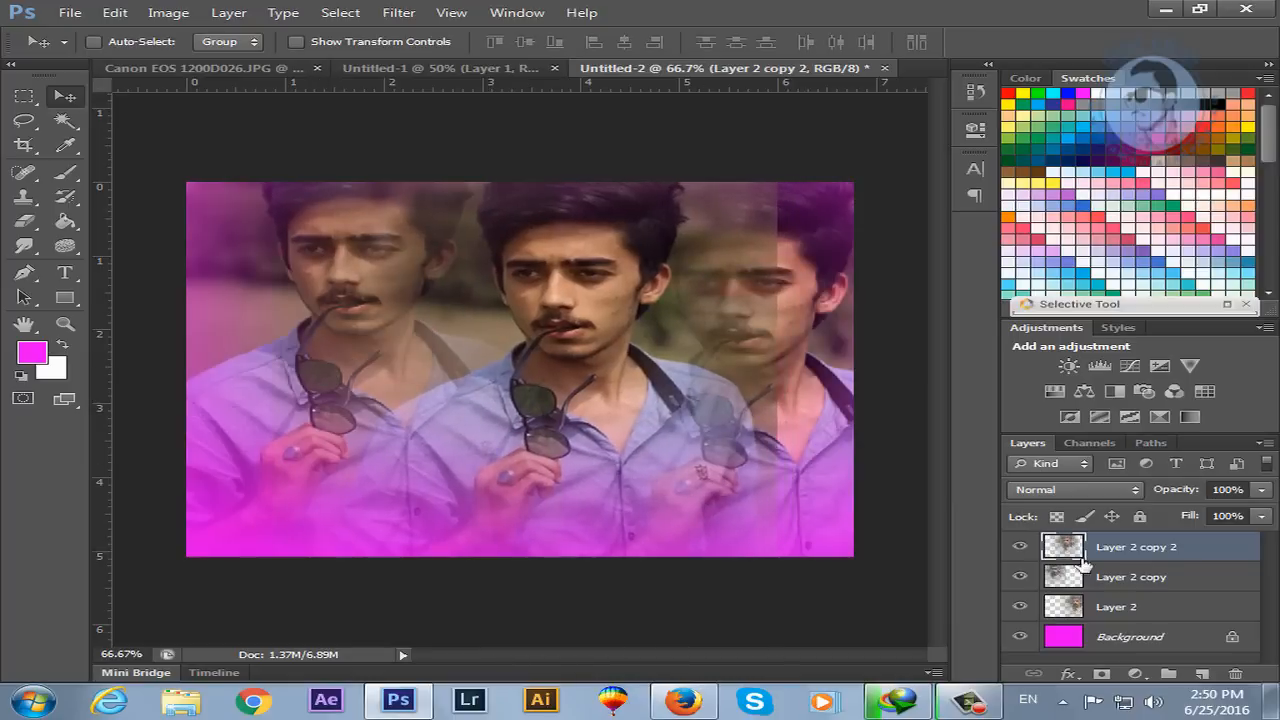
pyautogui.moveTo(1106, 559); pyautogui.dragTo(1112, 618)
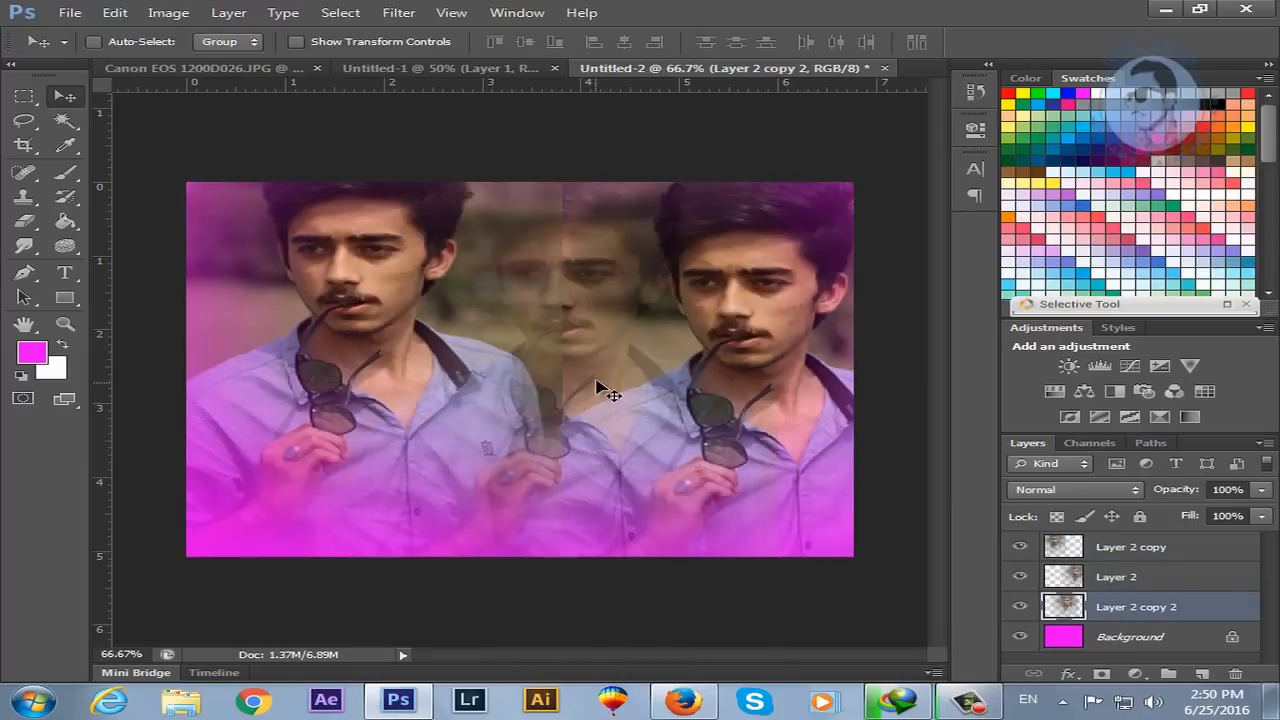
# - Move Layer 2 copy toward the left canvas edge, scale it down to about 57% and nudge it back right
pyautogui.rightClick(484, 333)
pyautogui.click(508, 348)
pyautogui.moveTo(516, 351); pyautogui.dragTo(403, 363)
pyautogui.hotkey('ctrl', 't')
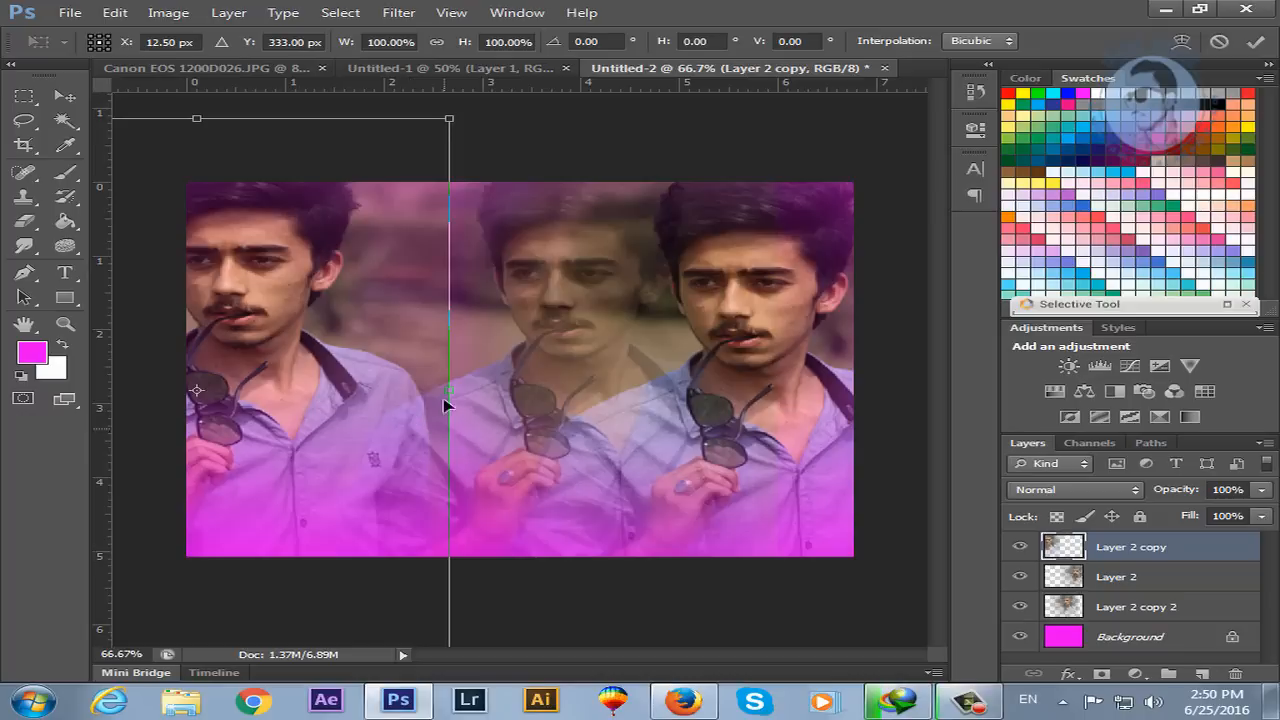
pyautogui.moveTo(450, 122); pyautogui.dragTo(337, 222)
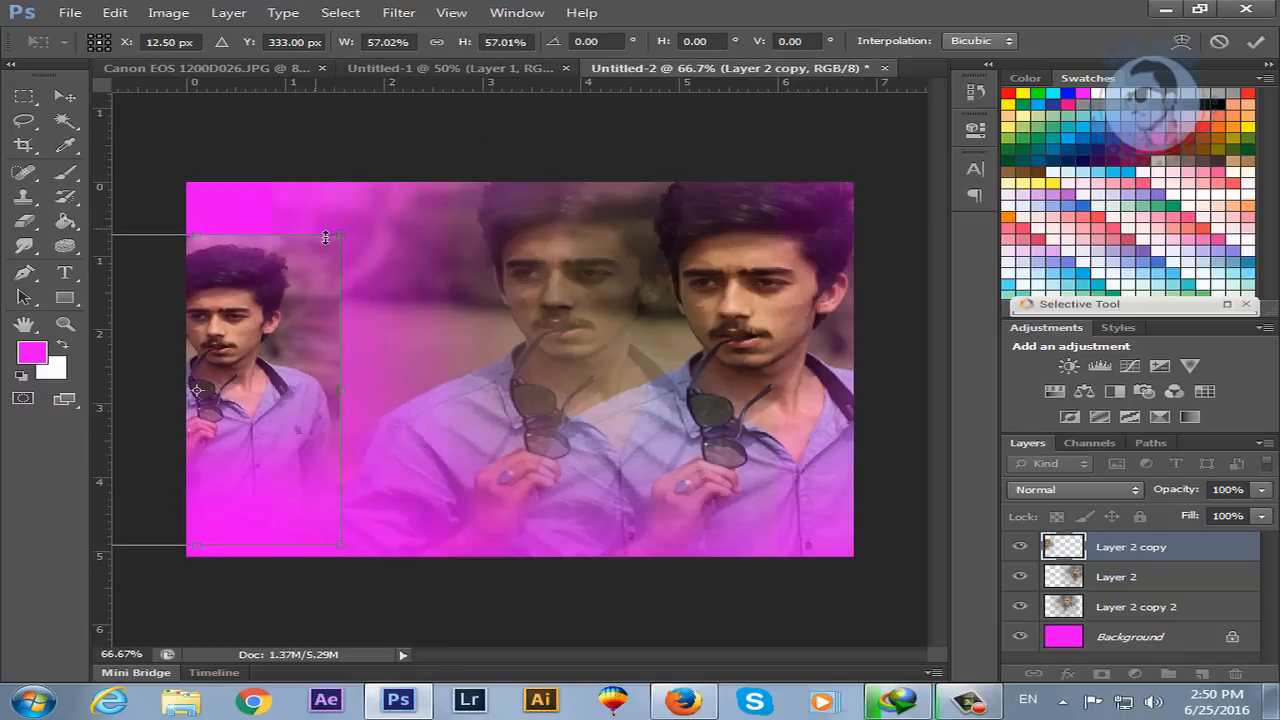
pyautogui.press('Return')
pyautogui.moveTo(246, 357); pyautogui.dragTo(281, 365)
# - Reposition Layer 2 slightly further right so its portrait sits against the right canvas edge
pyautogui.rightClick(560, 282)
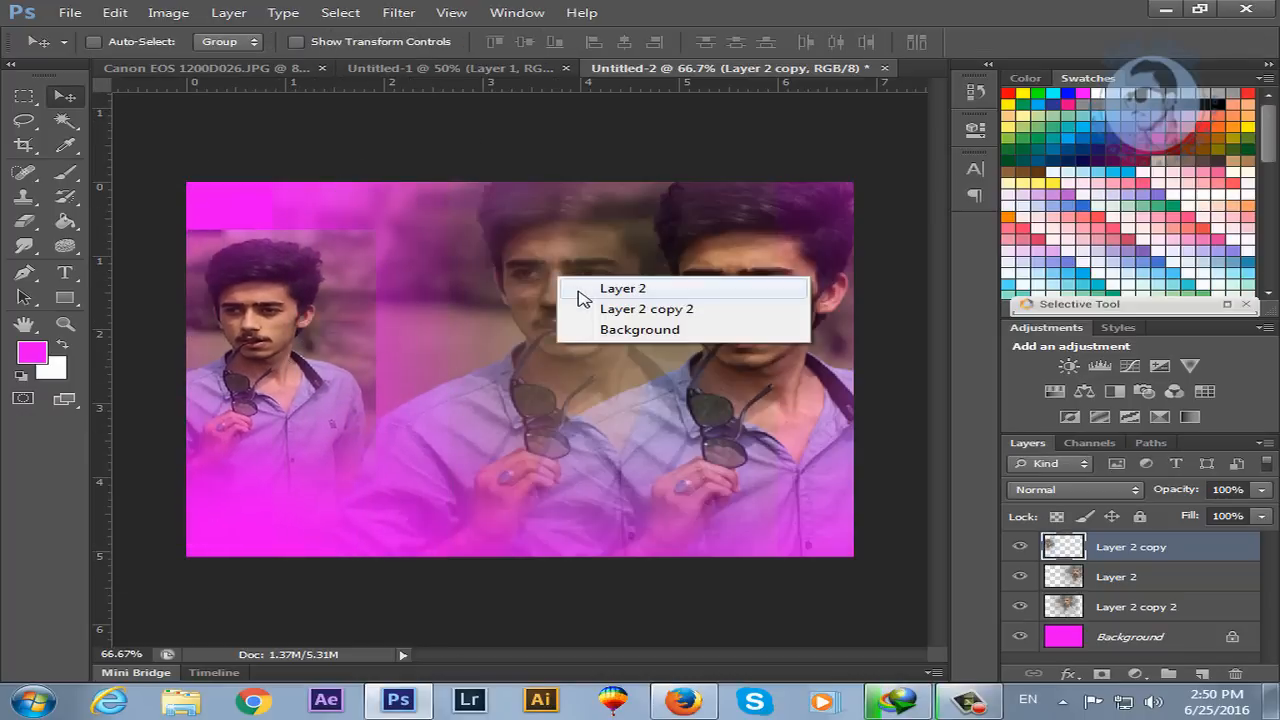
pyautogui.click(596, 282)
pyautogui.moveTo(579, 296); pyautogui.dragTo(681, 282)
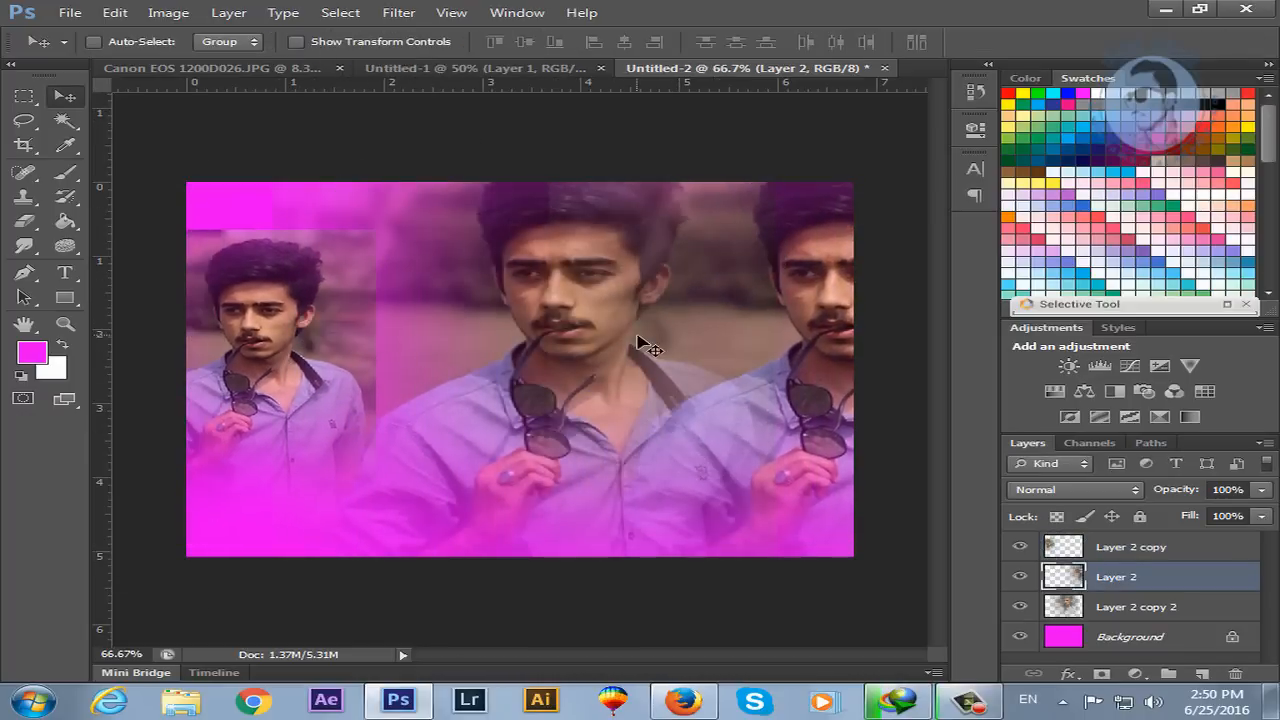
pyautogui.moveTo(736, 335); pyautogui.dragTo(676, 327)
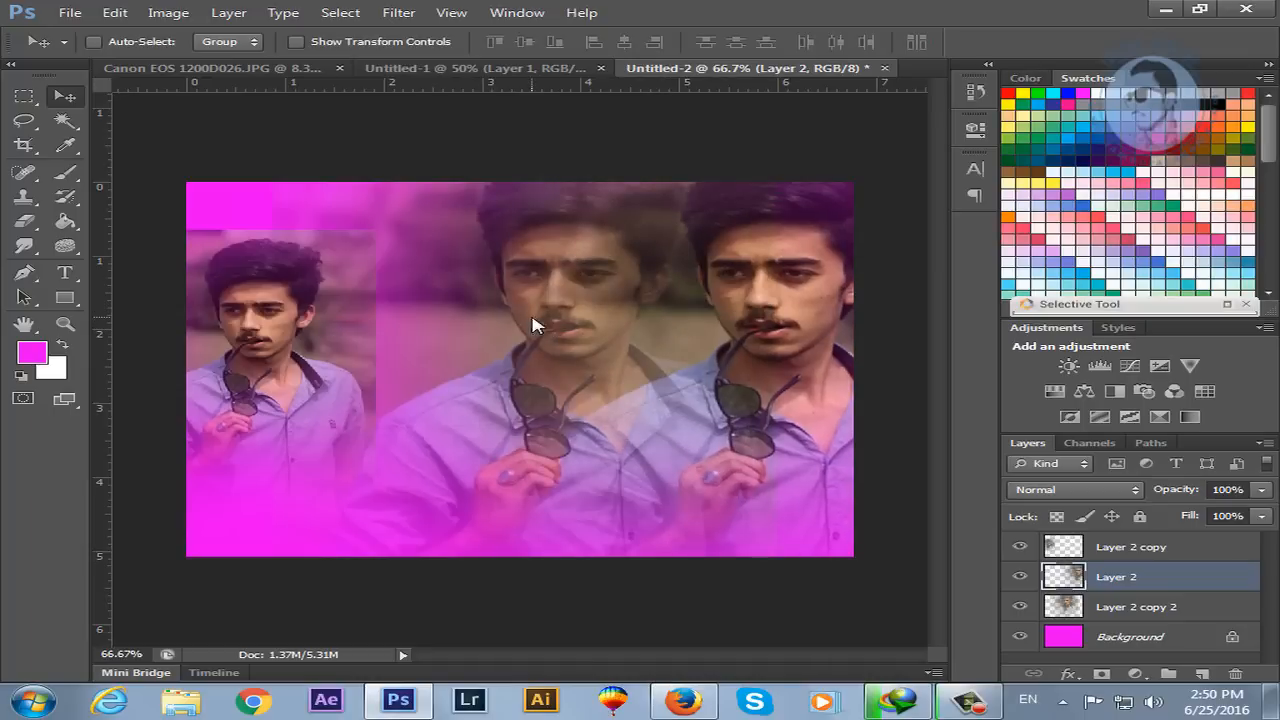
# - Set the blend mode of Layer 2 to Luminosity
pyautogui.rightClick(533, 325)
pyautogui.click(560, 334)
pyautogui.click(1080, 490)
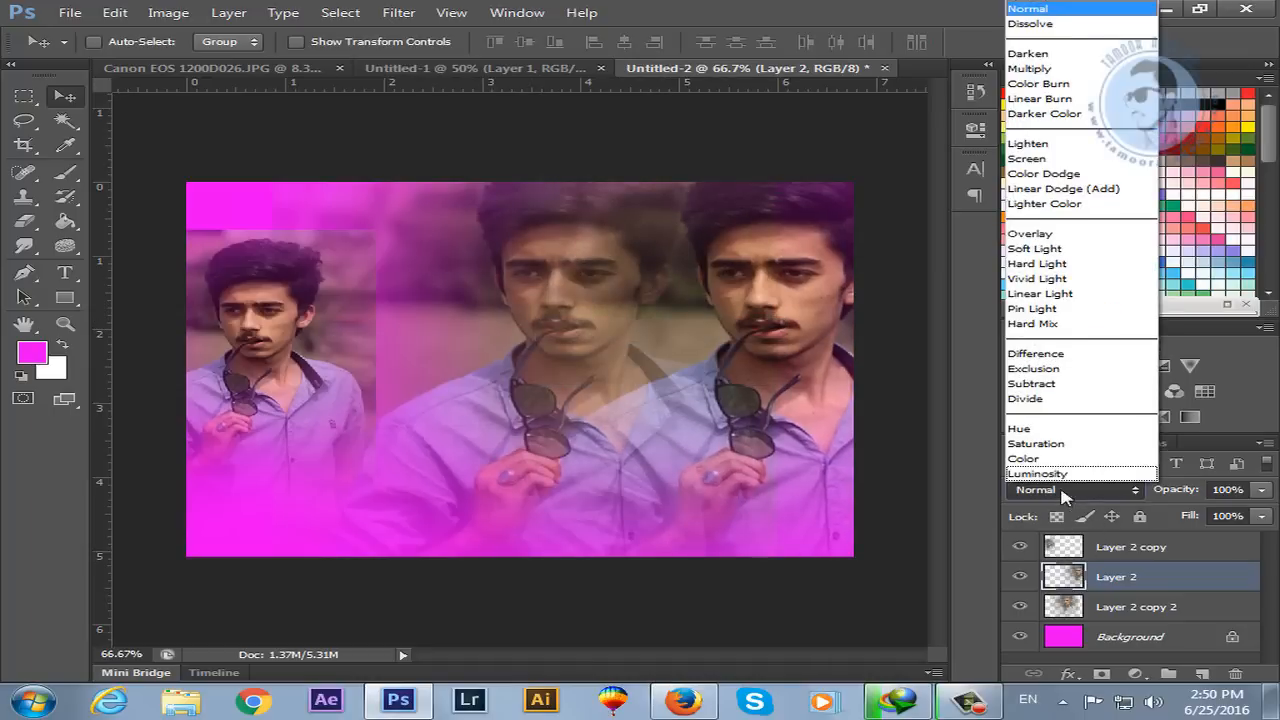
pyautogui.click(1080, 472)
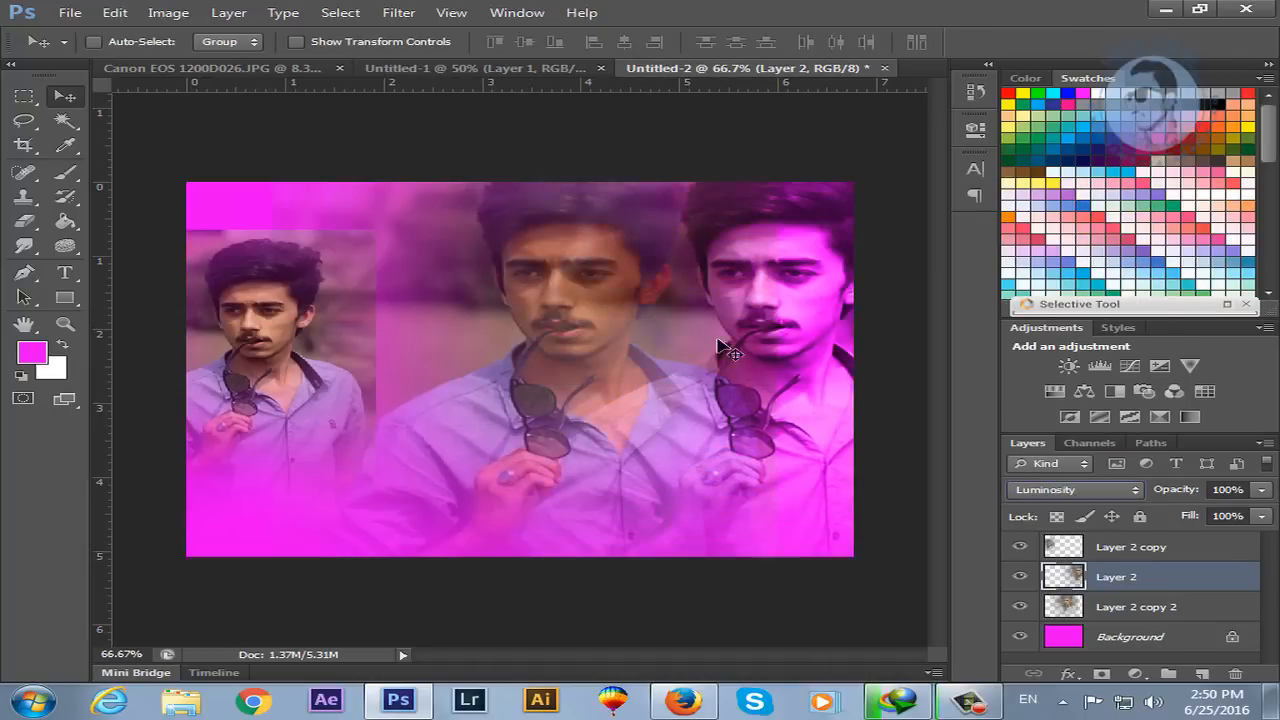
# - Enlarge the small portrait on Layer 2 copy with Free Transform and place it in the left third of the canvas
pyautogui.rightClick(255, 330)
pyautogui.click(290, 334)
pyautogui.moveTo(265, 343); pyautogui.dragTo(410, 368)
pyautogui.hotkey('ctrl', 't')
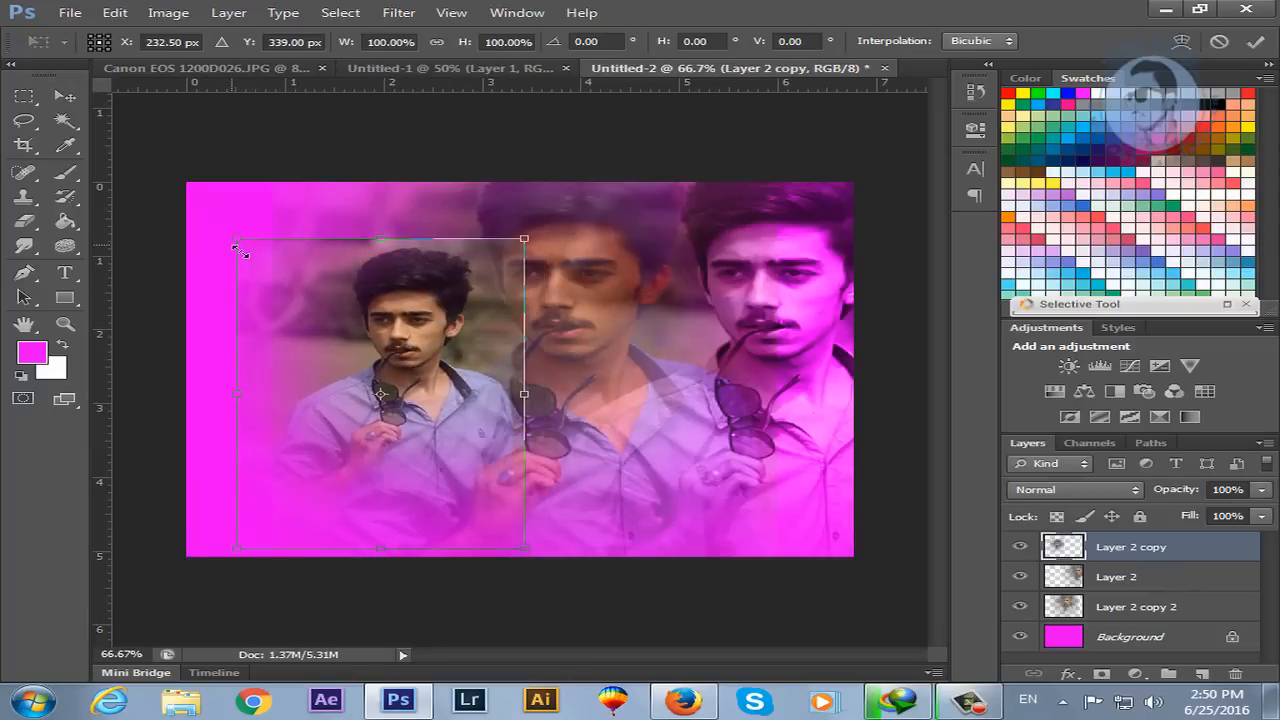
pyautogui.moveTo(237, 242); pyautogui.dragTo(176, 174)
pyautogui.press('Return')
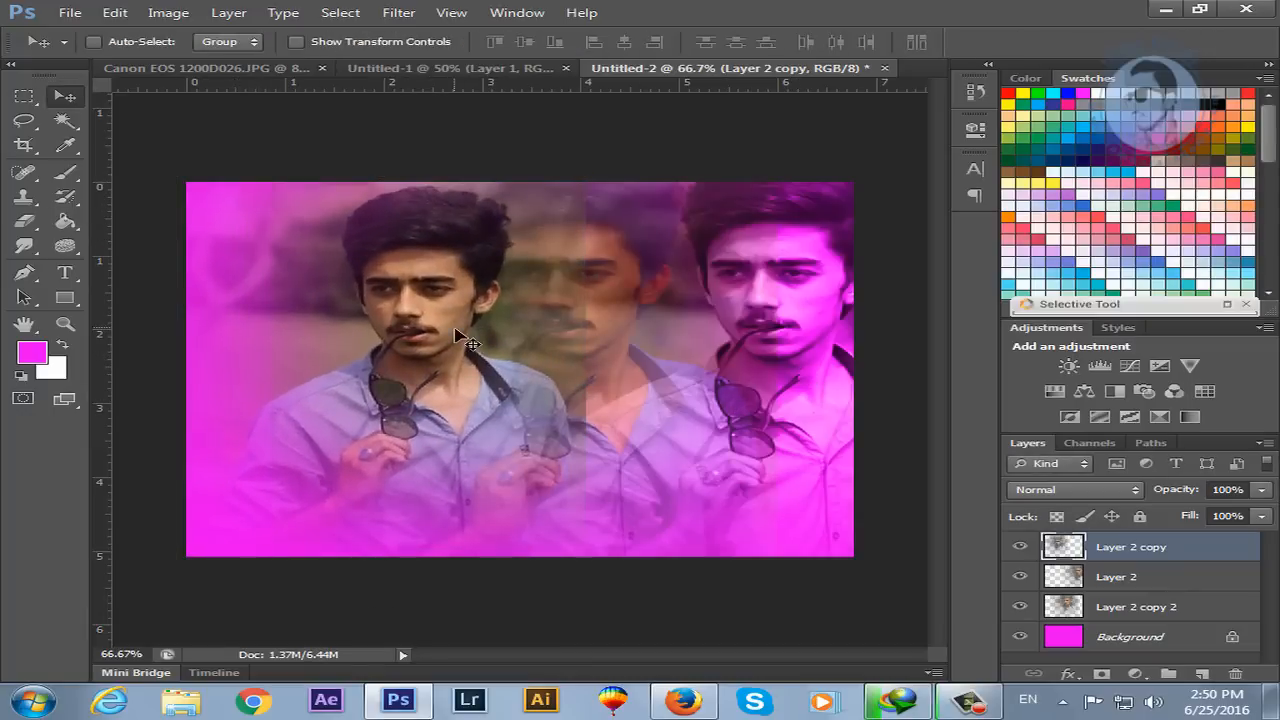
pyautogui.moveTo(465, 340); pyautogui.dragTo(340, 338)
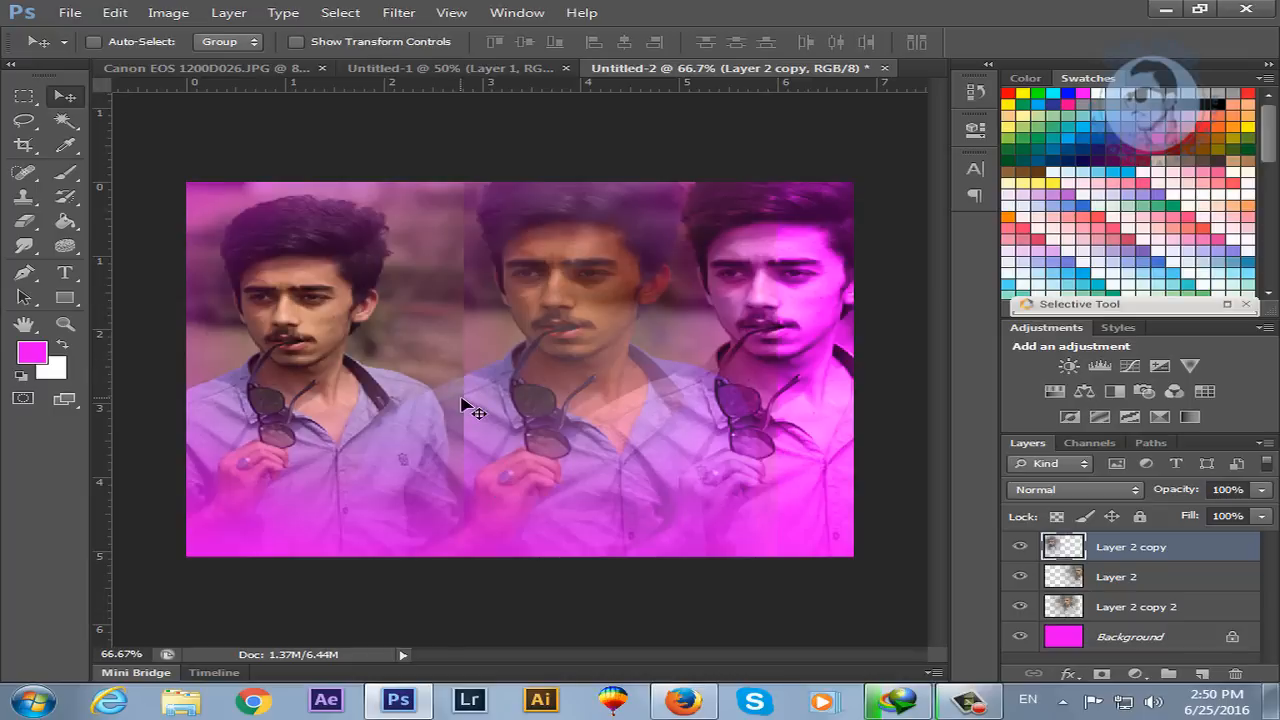
# - Choose the Eraser tool and reduce its brush size to 150 px
pyautogui.press('e')
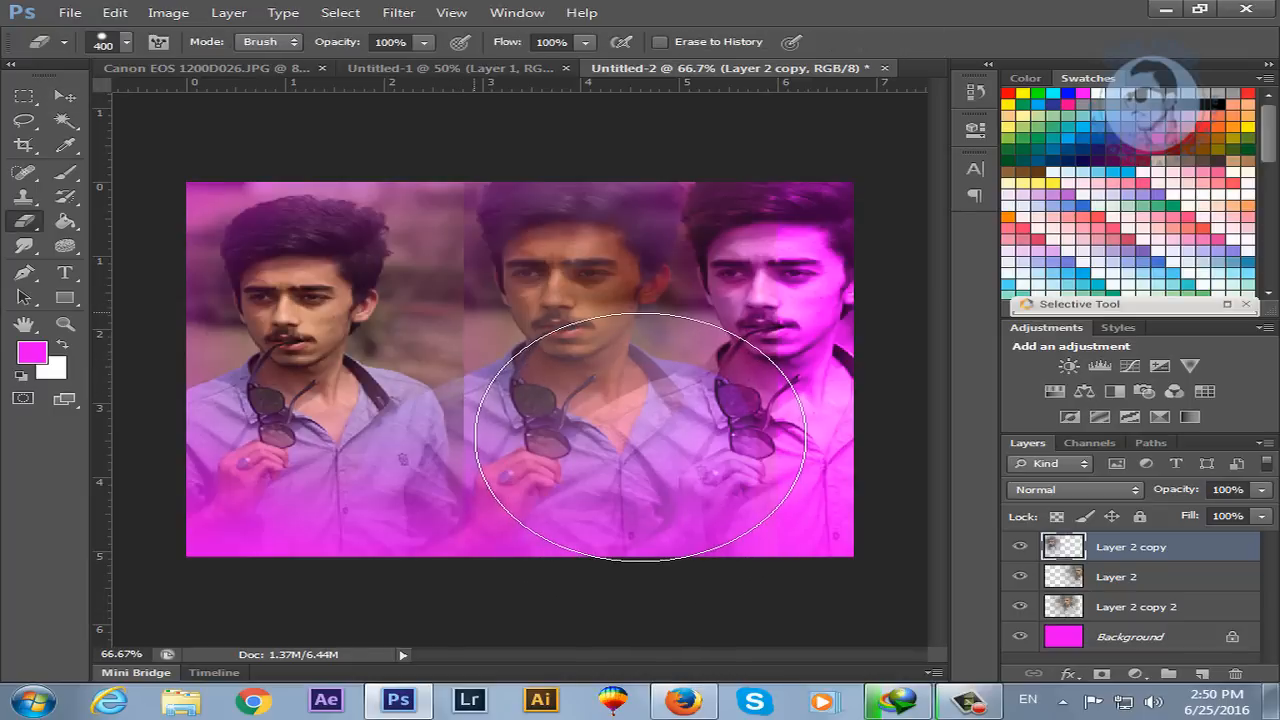
pyautogui.press('[')
pyautogui.press('[')
pyautogui.press('[')
pyautogui.press('[')
pyautogui.press('[')
pyautogui.press('[')
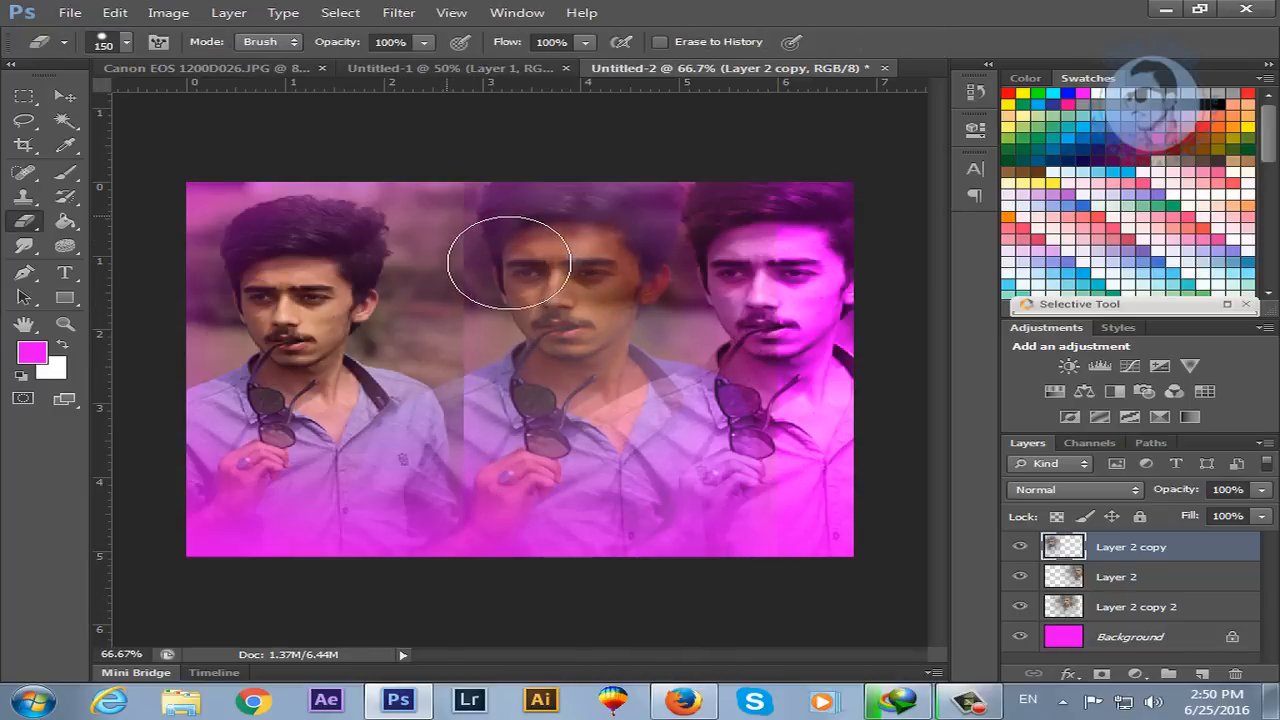
# - Try to erase the hard right edge of Layer 2 copy at 100% opacity, and undo the stroke
pyautogui.moveTo(490, 238)
pyautogui.mouseDown()
pyautogui.moveTo(491, 426)
pyautogui.moveTo(519, 538)
pyautogui.moveTo(519, 457)
pyautogui.moveTo(538, 448)
pyautogui.moveTo(491, 269)
pyautogui.moveTo(497, 194)
pyautogui.mouseUp()
pyautogui.hotkey('ctrl', 'z')
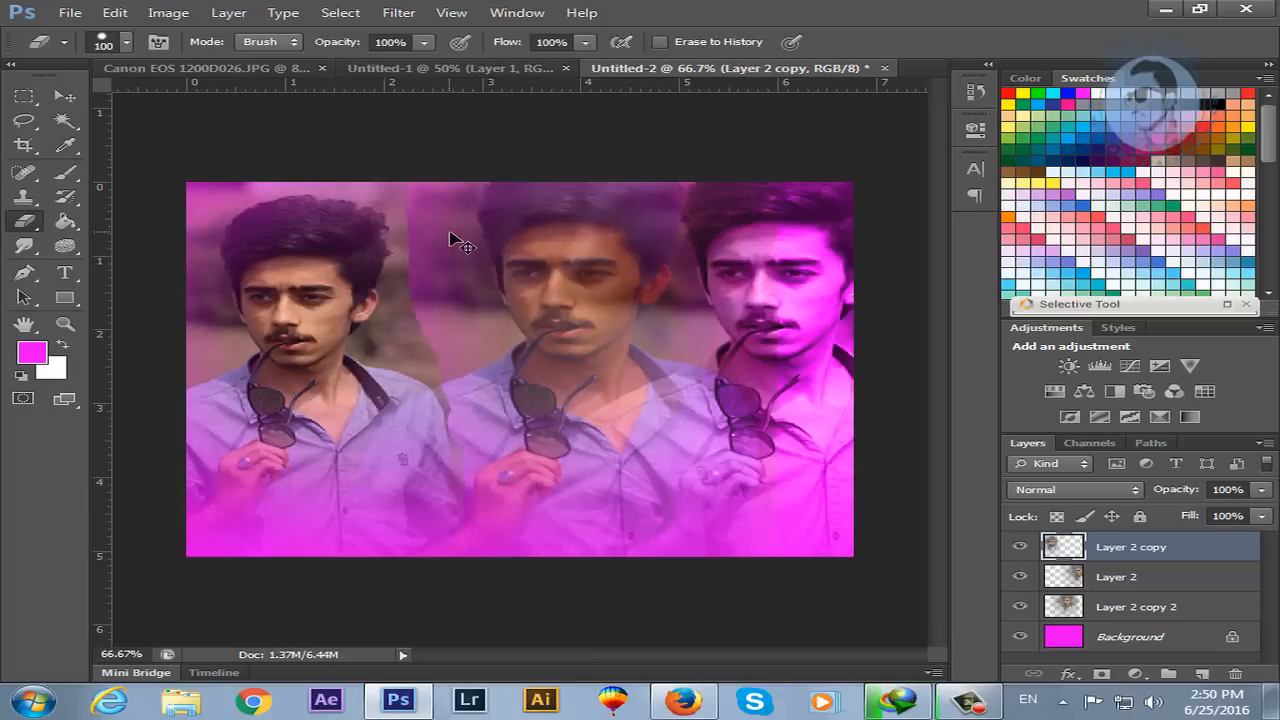
pyautogui.hotkey('ctrl', 'z')
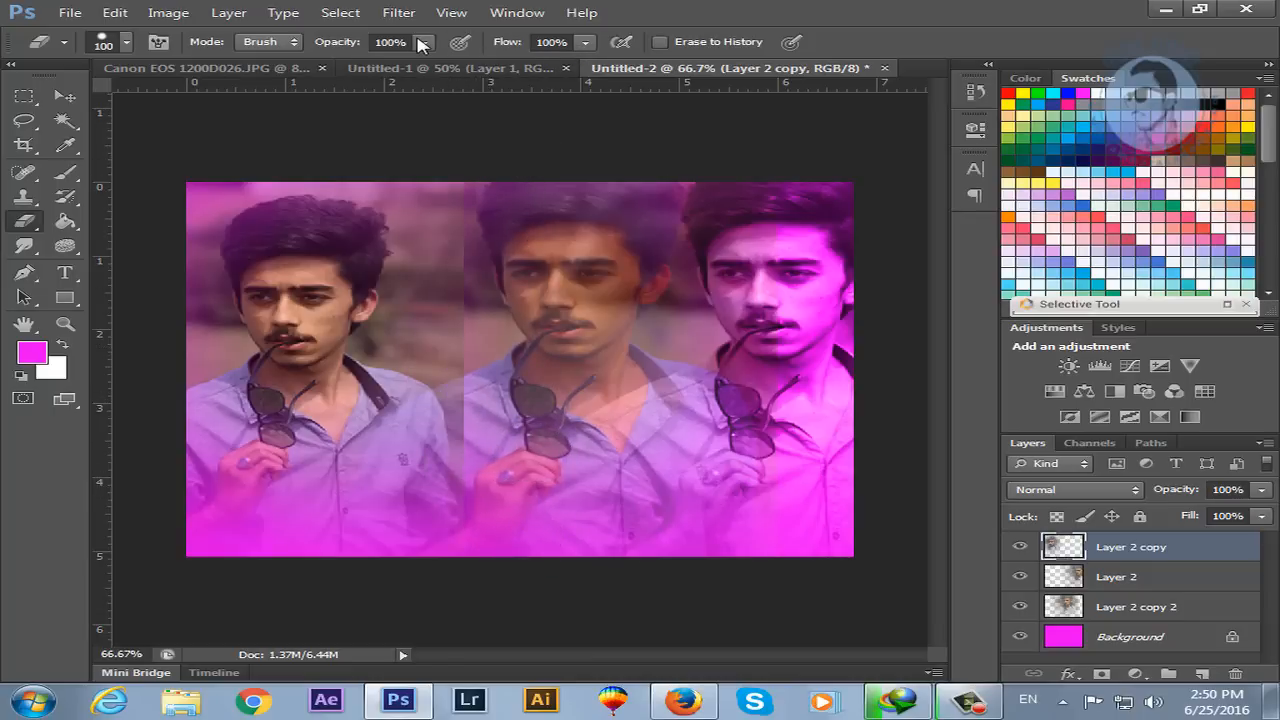
# - Set the eraser to 35% opacity and 70% flow, and soften the hard right edge of Layer 2 copy
pyautogui.moveTo(424, 42); pyautogui.dragTo(348, 66)
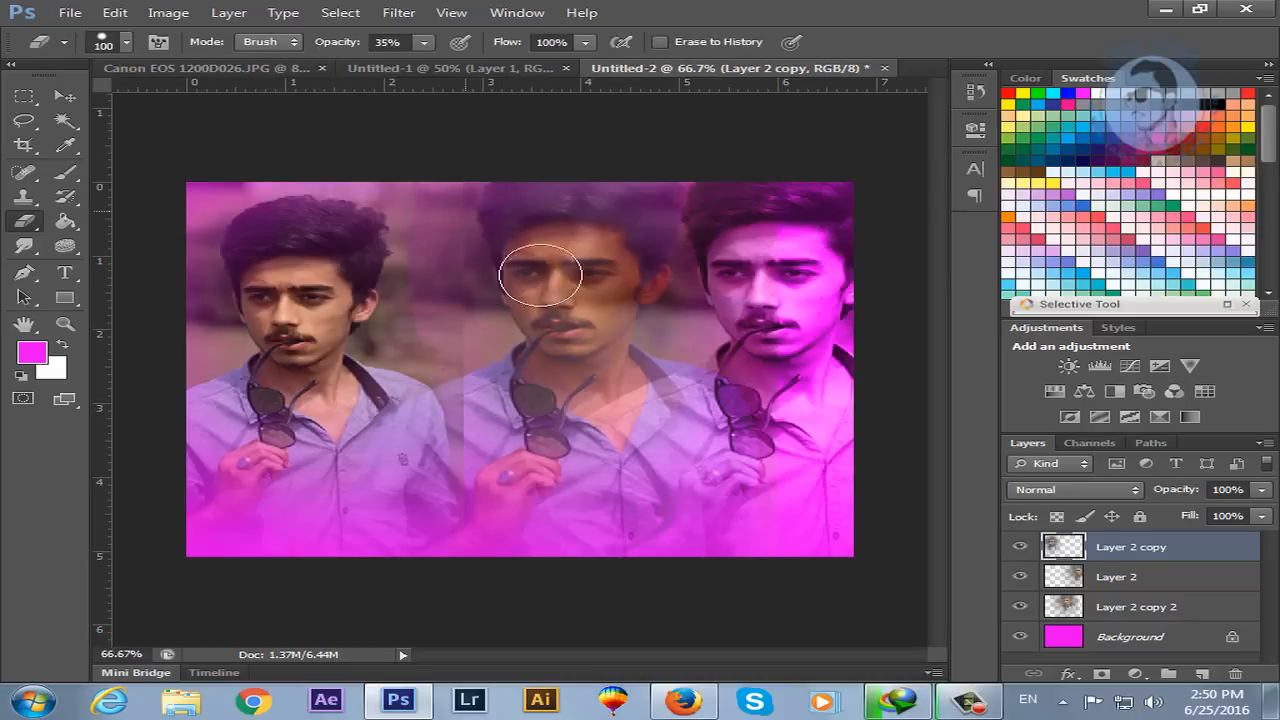
pyautogui.click(585, 42)
pyautogui.moveTo(482, 299)
pyautogui.mouseDown()
pyautogui.moveTo(502, 379)
pyautogui.moveTo(497, 224)
pyautogui.moveTo(477, 245)
pyautogui.moveTo(515, 396)
pyautogui.moveTo(485, 314)
pyautogui.moveTo(530, 240)
pyautogui.moveTo(548, 492)
pyautogui.mouseUp()
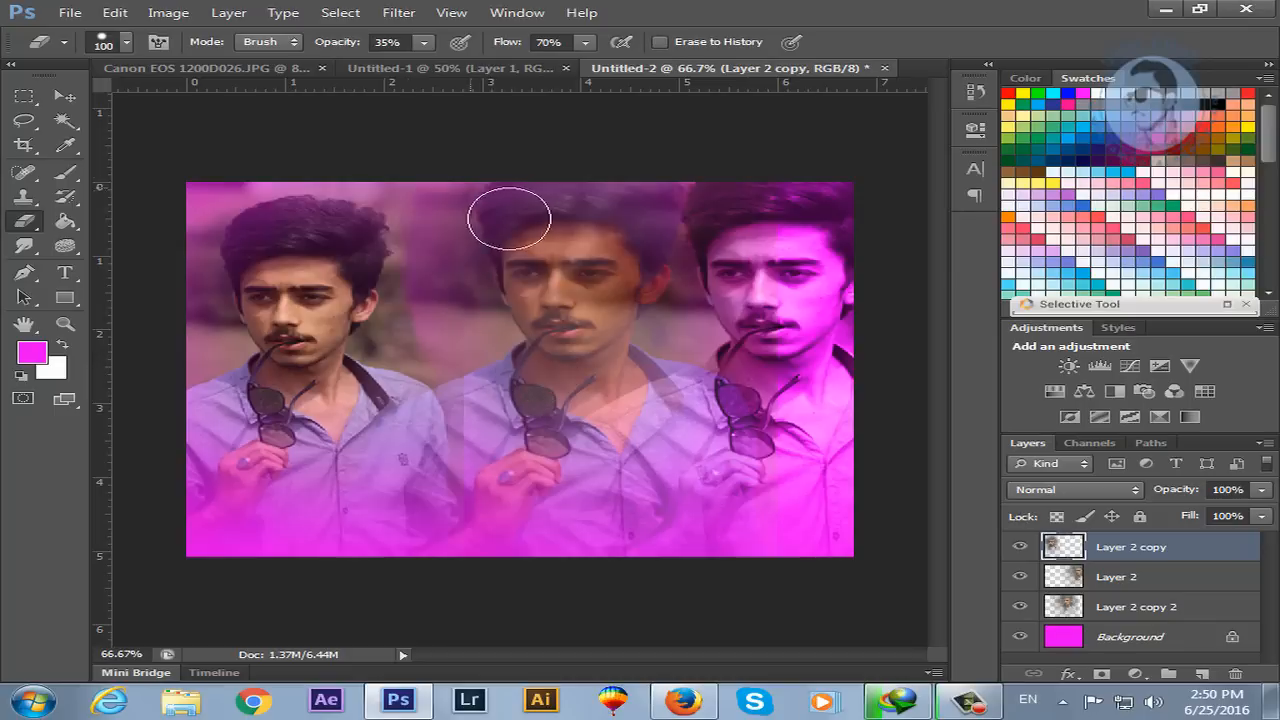
pyautogui.click(65, 96)
pyautogui.rightClick(265, 327)
pyautogui.click(300, 356)
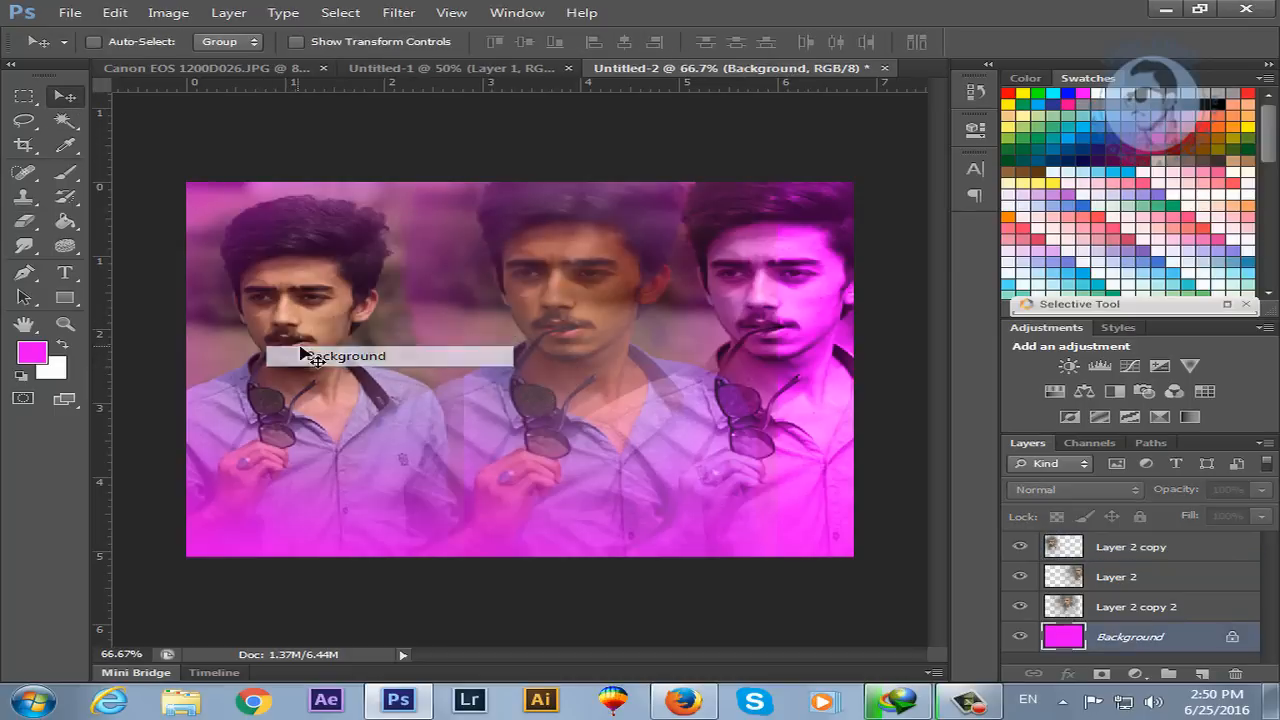
pyautogui.moveTo(291, 343); pyautogui.dragTo(398, 343)
pyautogui.click(655, 276)
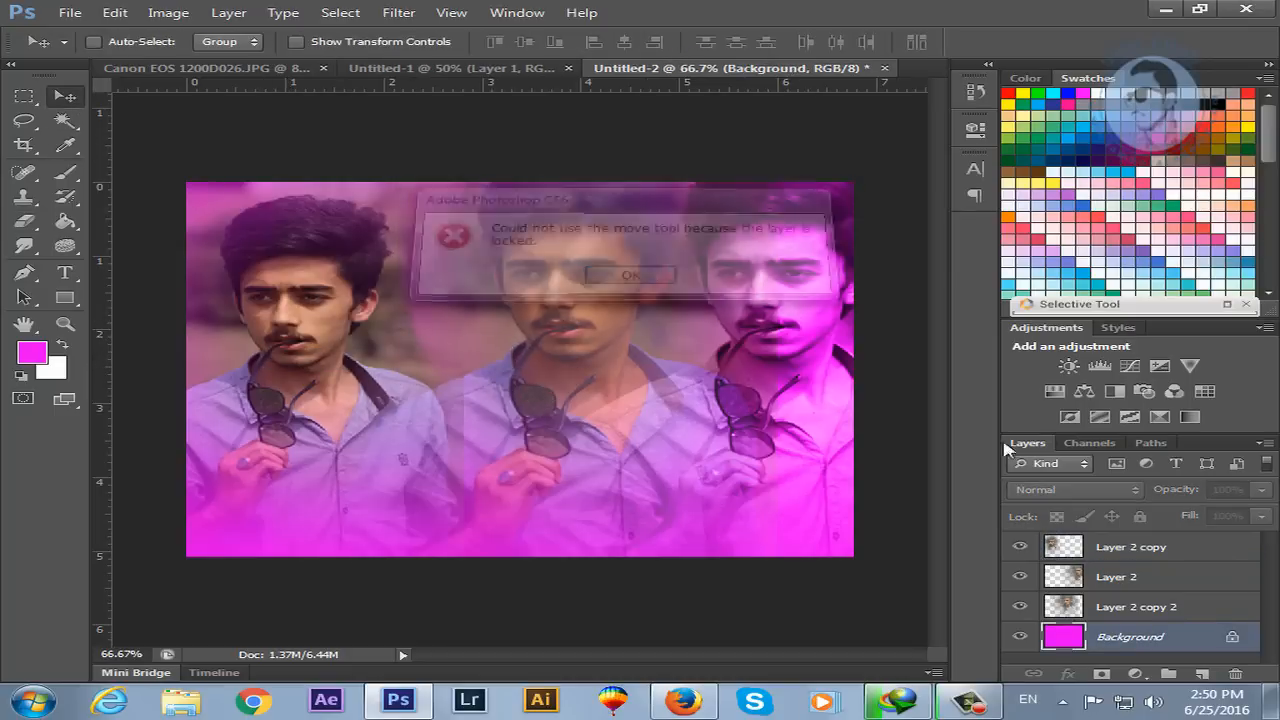
# - Select Layer 2 copy, toggle its visibility off and on, and set its blend mode to Screen
pyautogui.click(1147, 560)
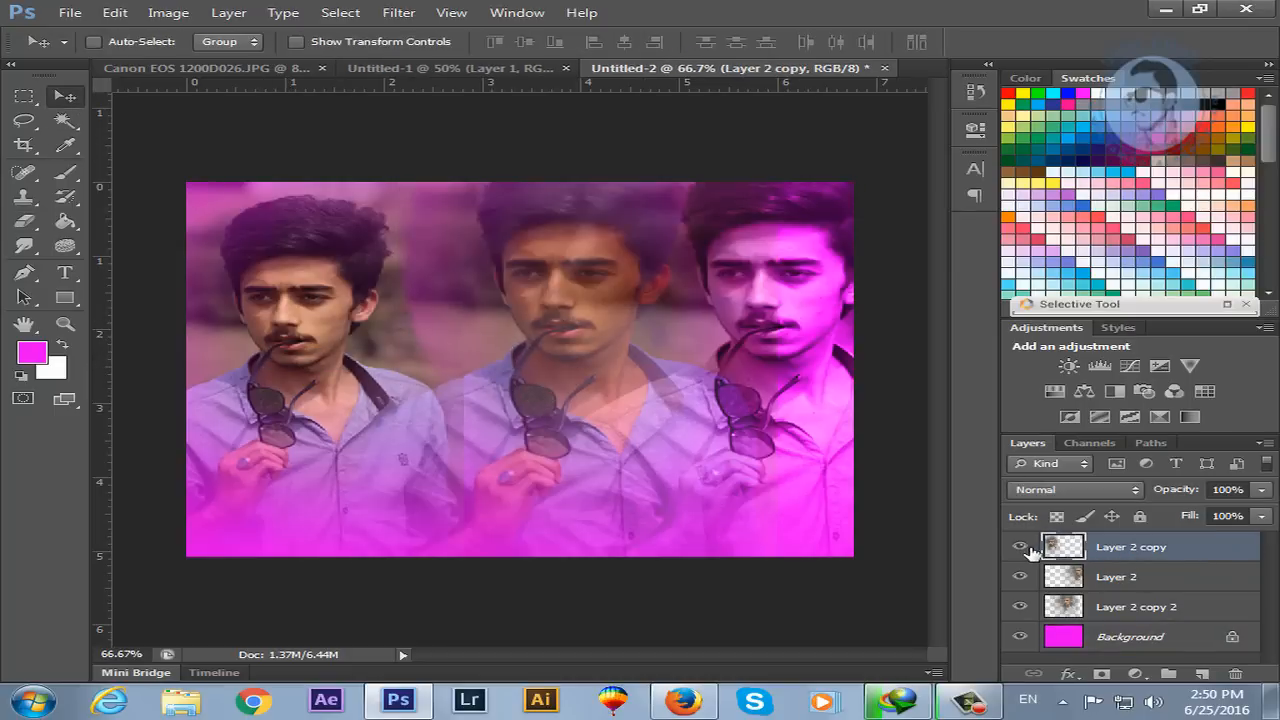
pyautogui.click(1020, 546)
pyautogui.click(1020, 546)
pyautogui.click(1040, 490)
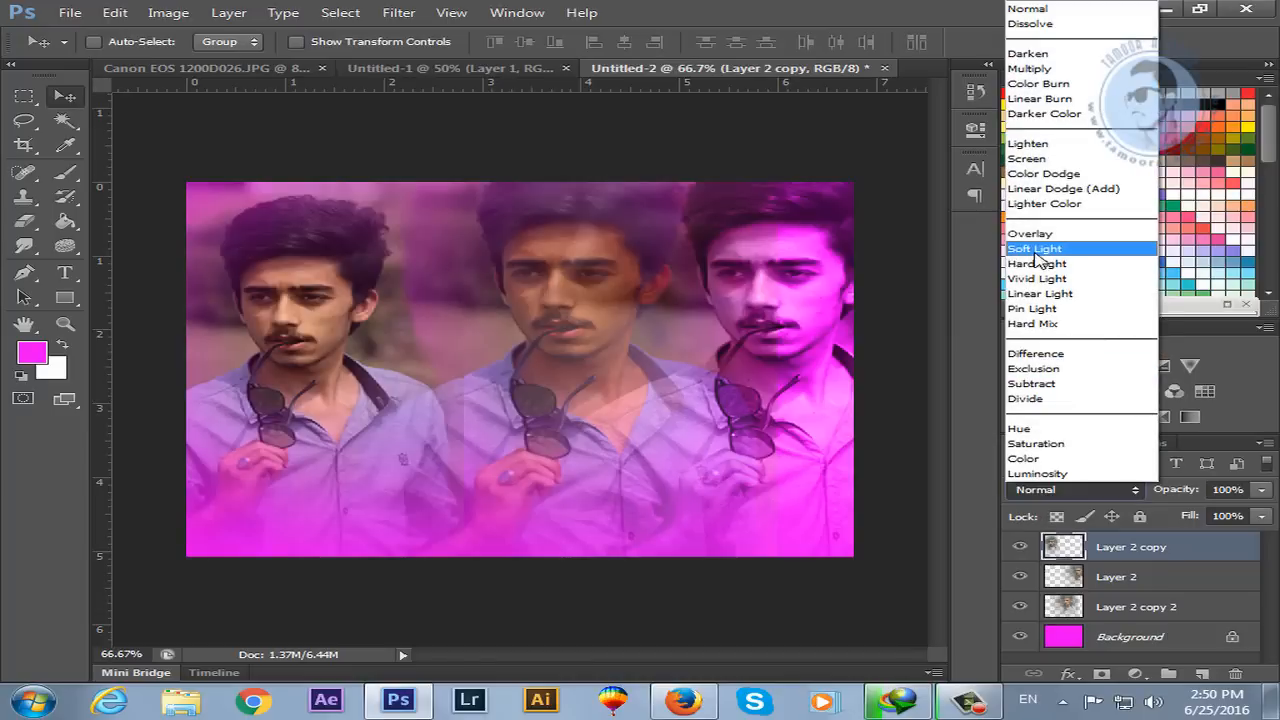
pyautogui.click(1040, 250)
pyautogui.press('Up')
pyautogui.press('Up')
pyautogui.press('Up')
pyautogui.press('Up')
pyautogui.press('Up')
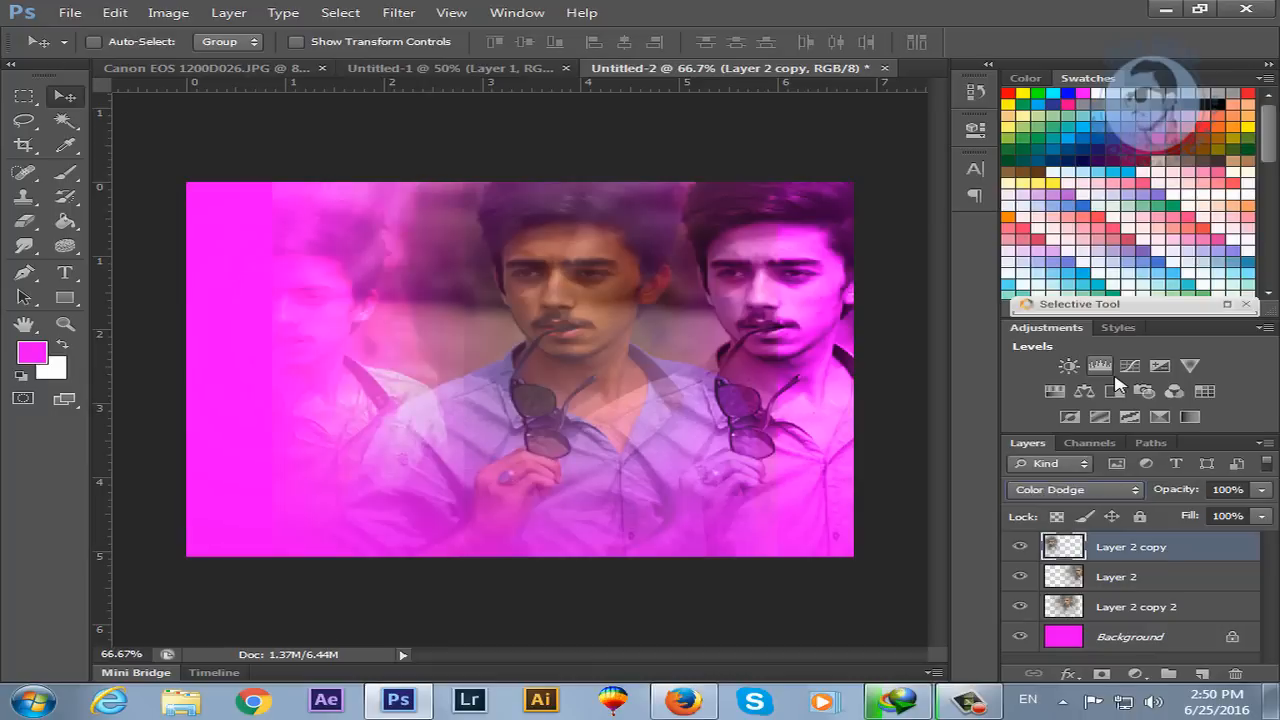
# - Shift the Layer 2 copy portrait toward the middle portrait, enlarge it with Free Transform and reposition it
pyautogui.moveTo(318, 338); pyautogui.dragTo(413, 360)
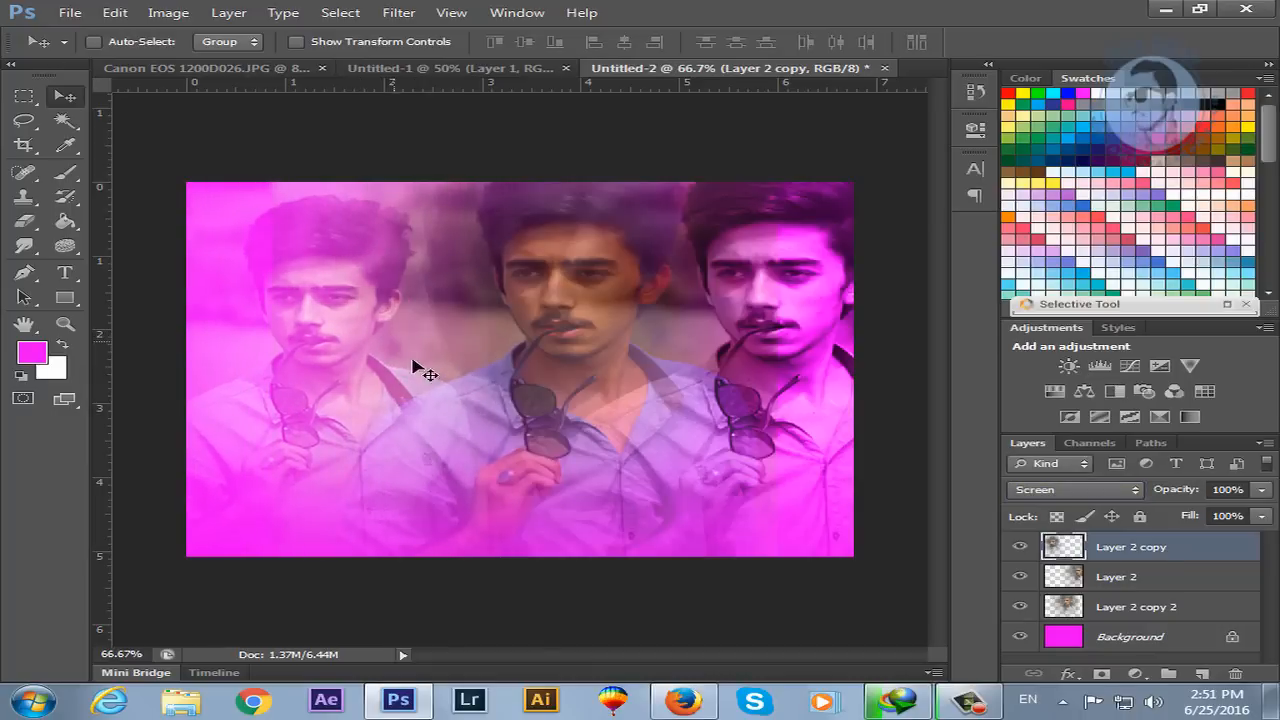
pyautogui.hotkey('ctrl', 't')
pyautogui.moveTo(496, 181); pyautogui.dragTo(560, 110)
pyautogui.press('Return')
pyautogui.moveTo(388, 374); pyautogui.dragTo(420, 408)
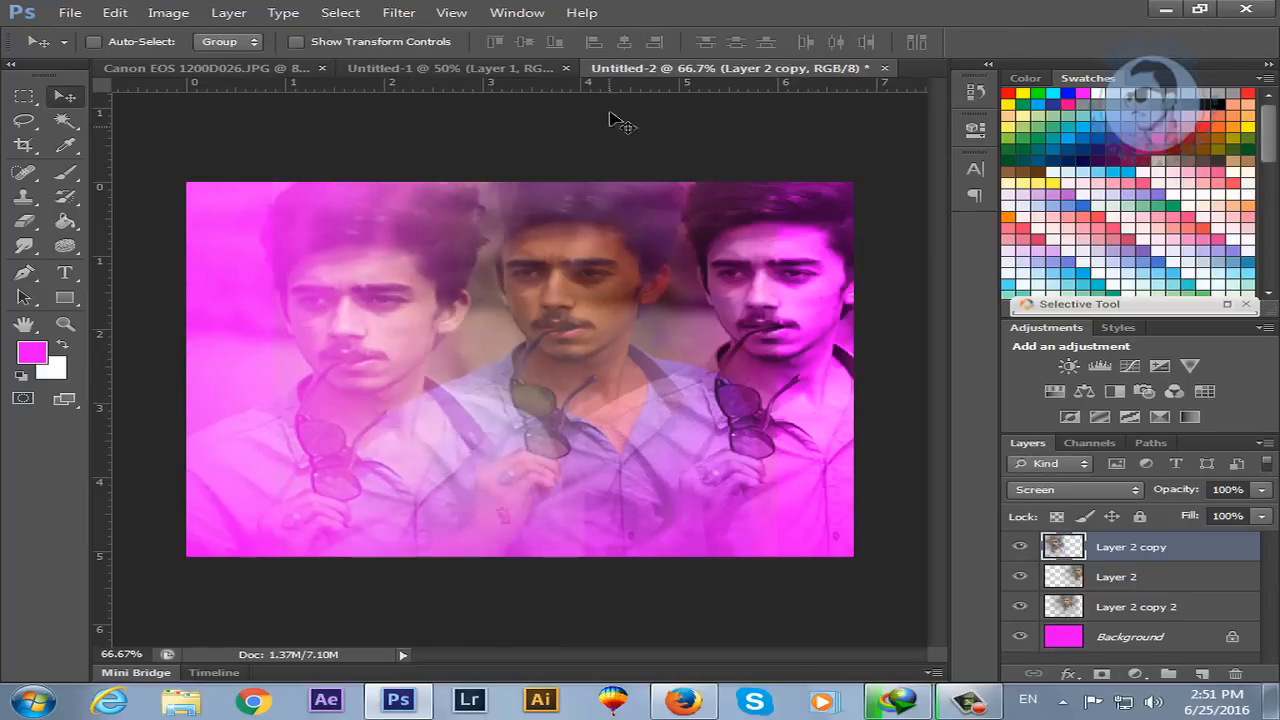
# - Close Untitled-2 without saving and close the Canon EOS 1200D026.JPG photo, keeping Untitled-1 open
pyautogui.click(884, 68)
pyautogui.click(645, 274)
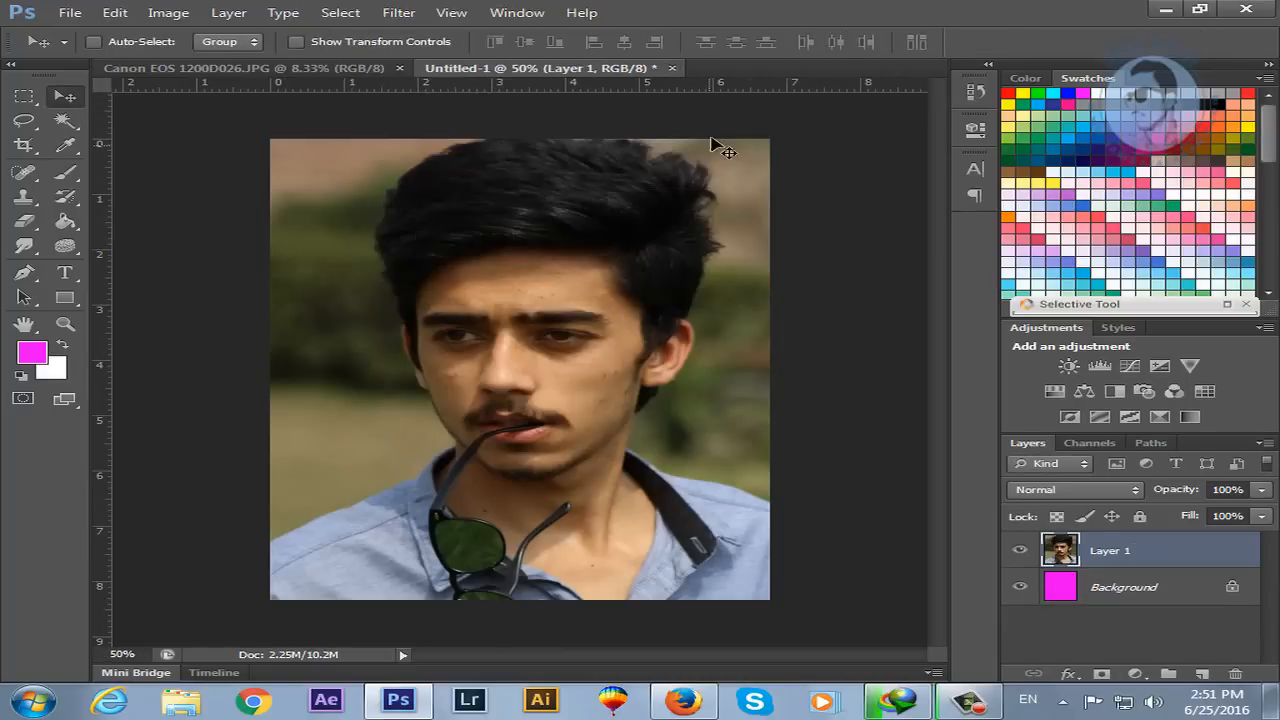
pyautogui.click(672, 68)
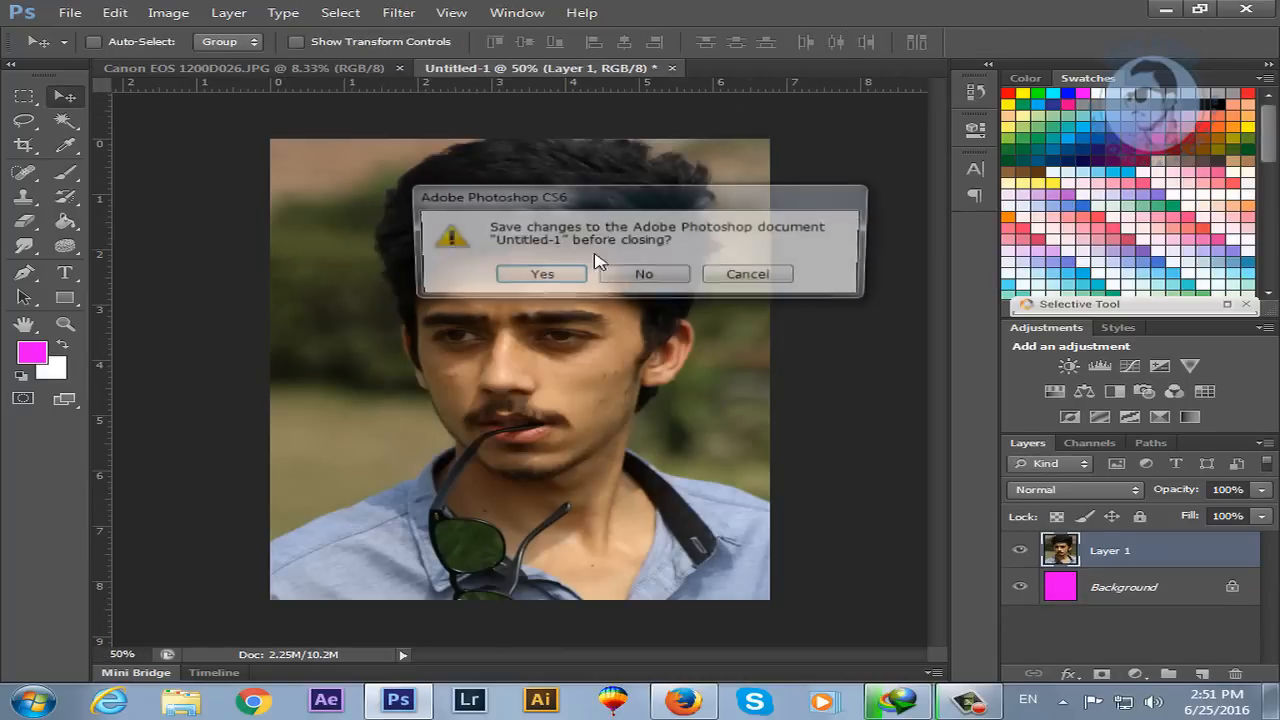
pyautogui.click(752, 277)
pyautogui.click(371, 68)
pyautogui.click(399, 68)
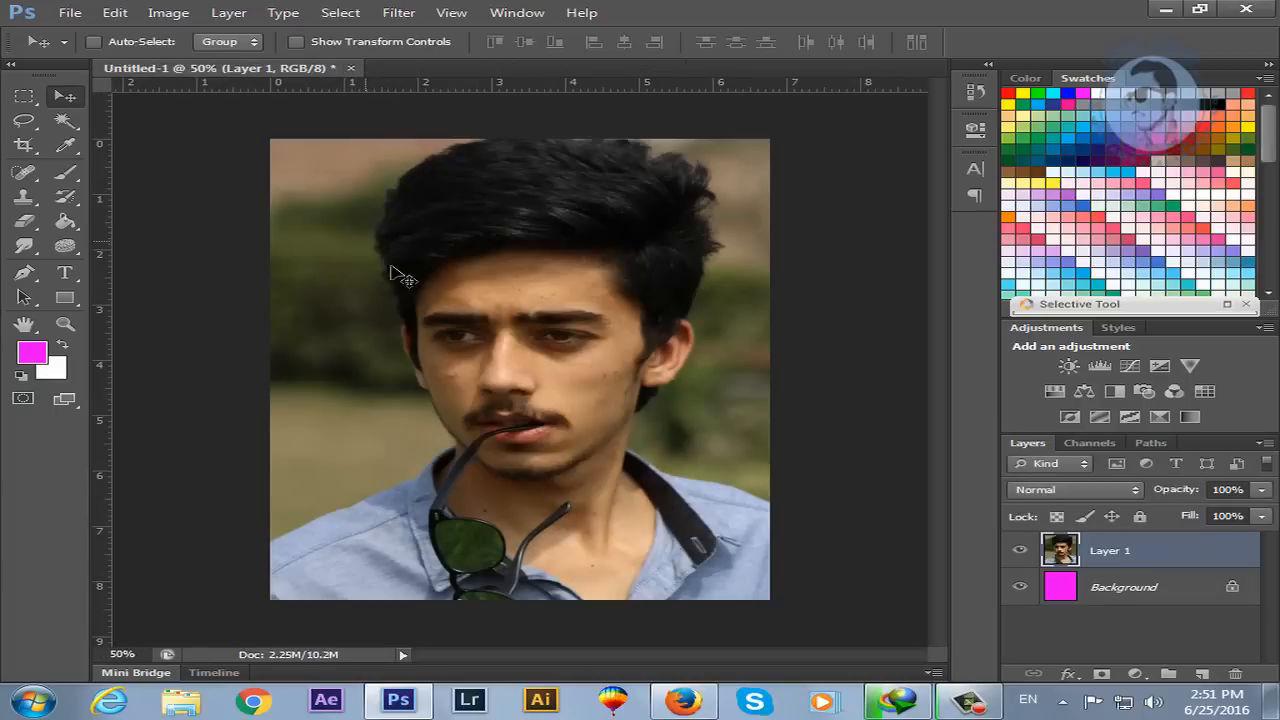
# - Move the Layer 1 portrait upward on the canvas so the shirt and the hand holding the sunglasses fill it
pyautogui.moveTo(603, 403)
pyautogui.mouseDown()
pyautogui.moveTo(609, 314)
pyautogui.moveTo(597, 303)
pyautogui.mouseUp()
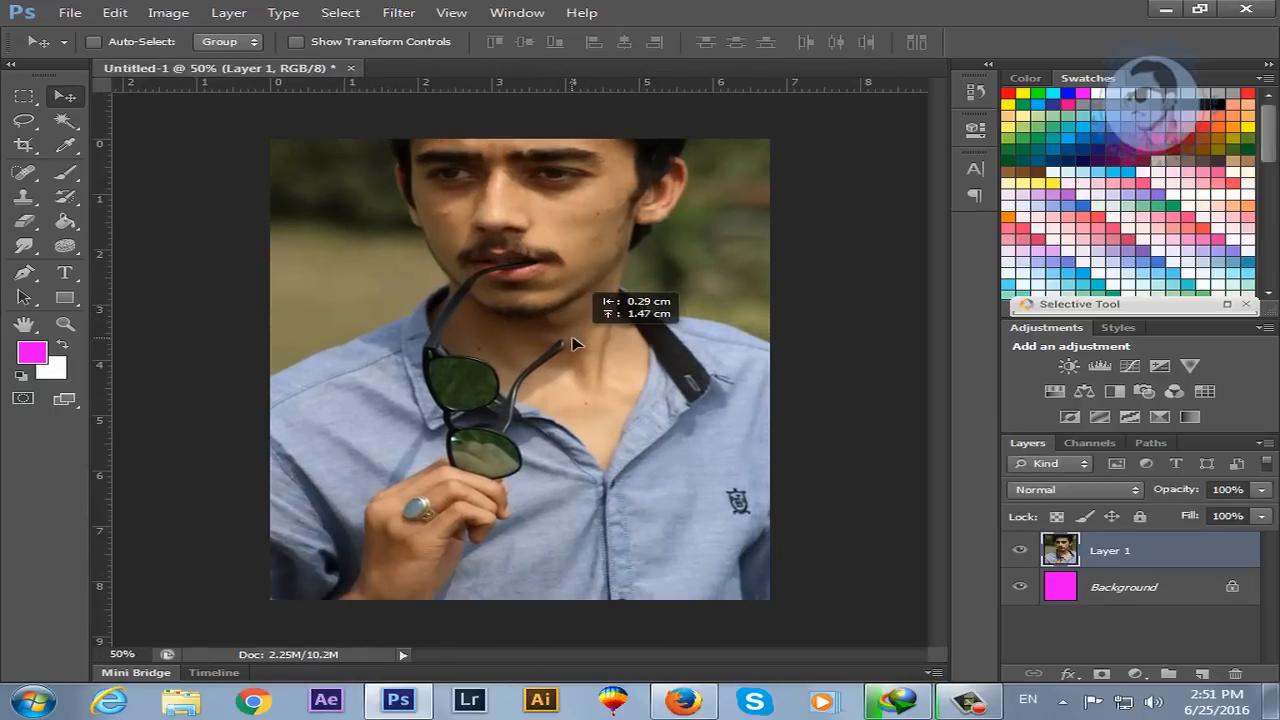
pyautogui.moveTo(519, 458); pyautogui.dragTo(559, 392)
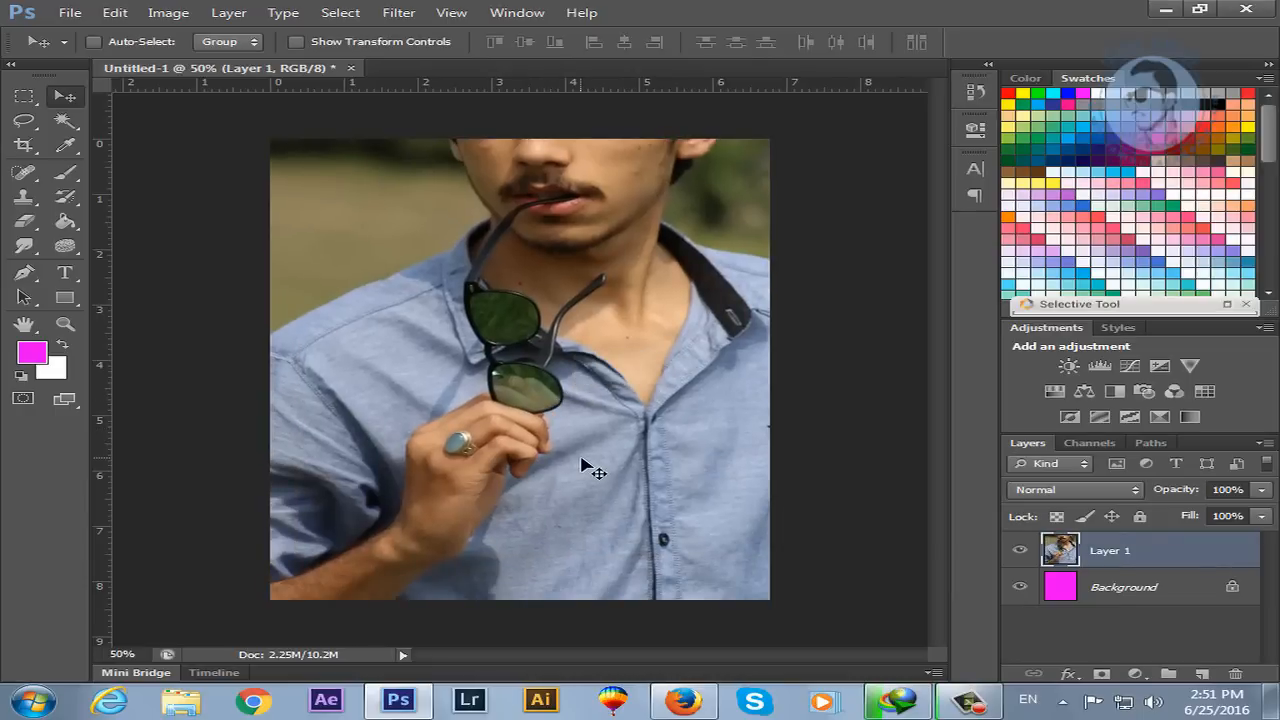
pyautogui.press('z')
pyautogui.keyDown('alt'); pyautogui.click(614, 183); pyautogui.keyUp('alt')
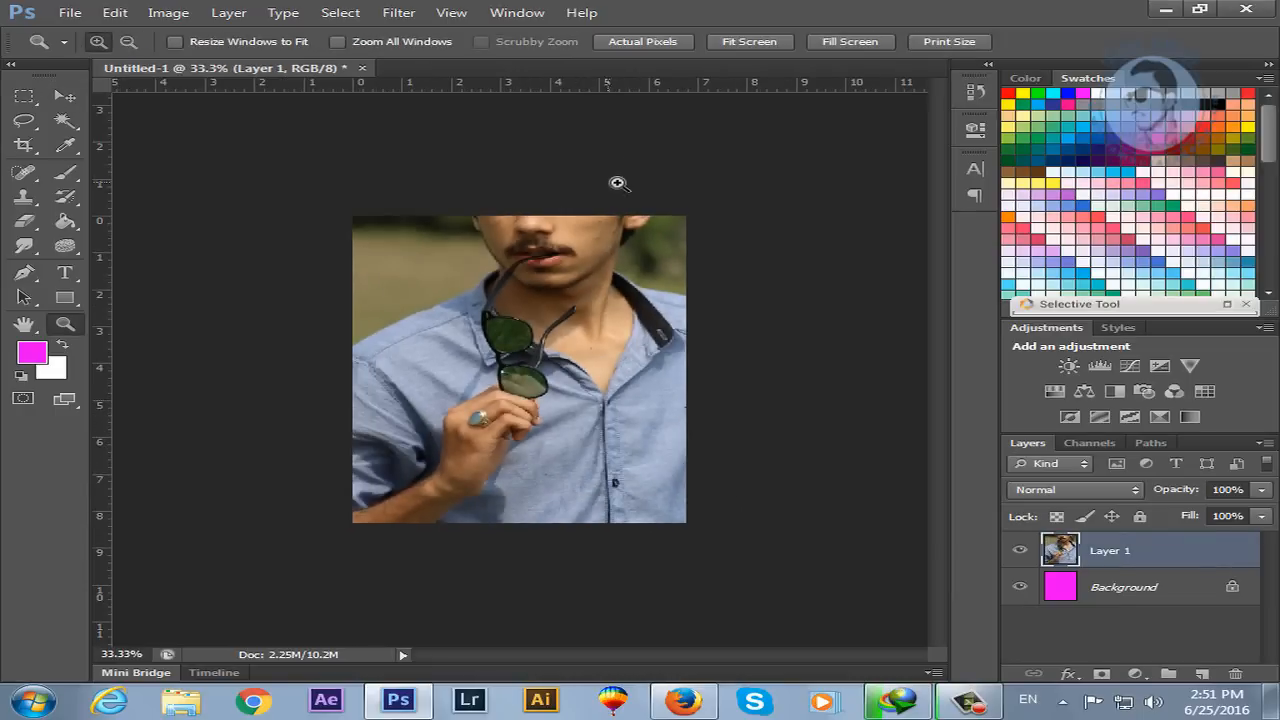
# - Close Untitled-1 without saving, and open the photo Canon EOS 1200D029.JPG
pyautogui.click(362, 68)
pyautogui.click(643, 278)
pyautogui.doubleClick(643, 277)
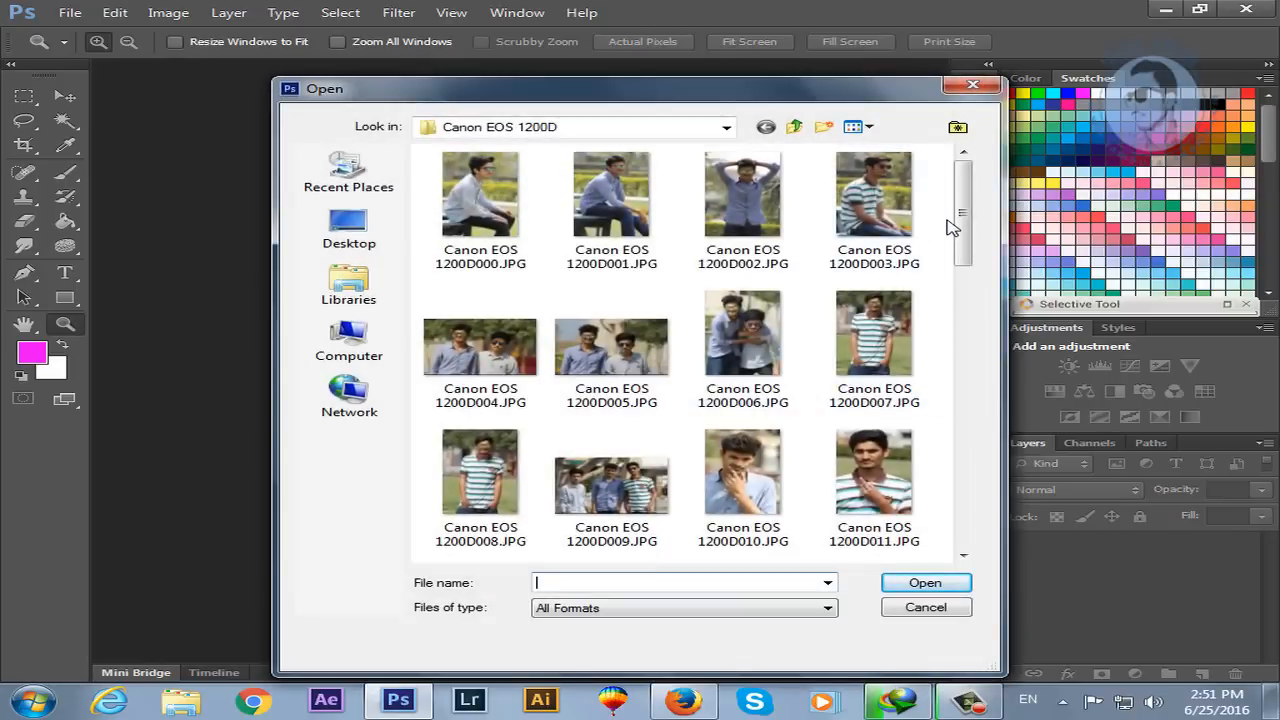
pyautogui.moveTo(964, 228); pyautogui.dragTo(975, 432)
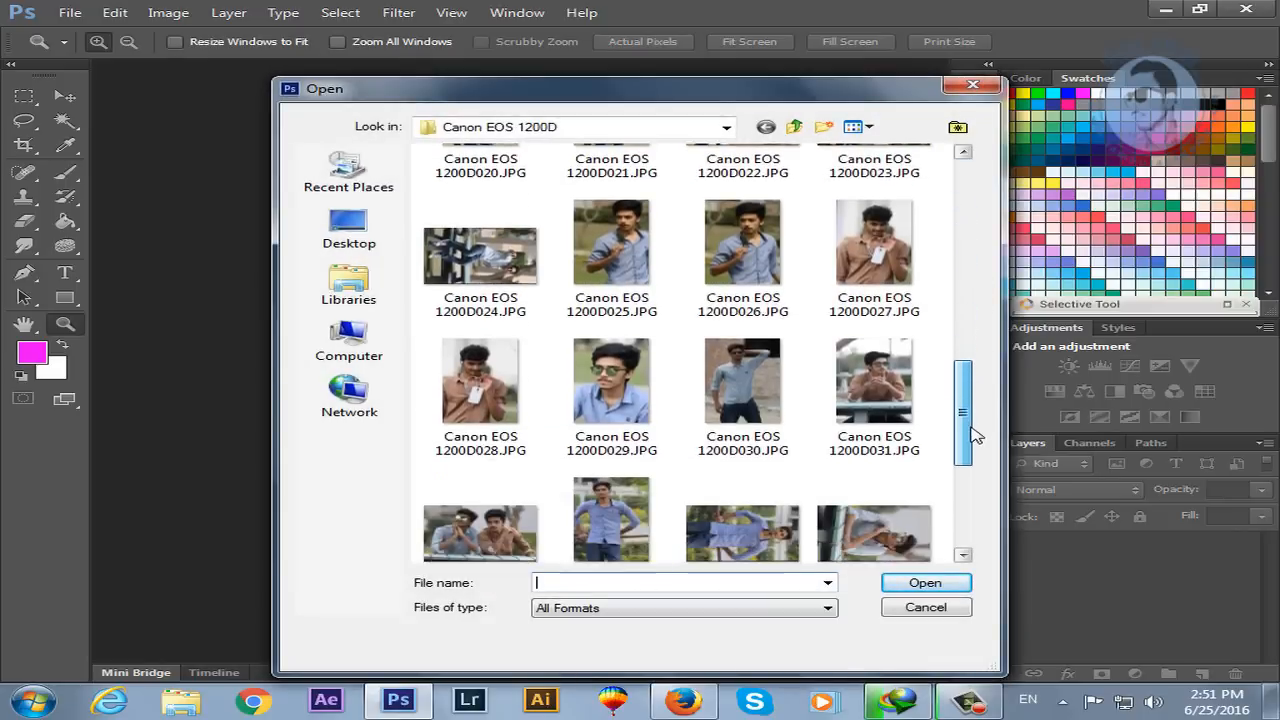
pyautogui.click(611, 390)
pyautogui.click(925, 582)
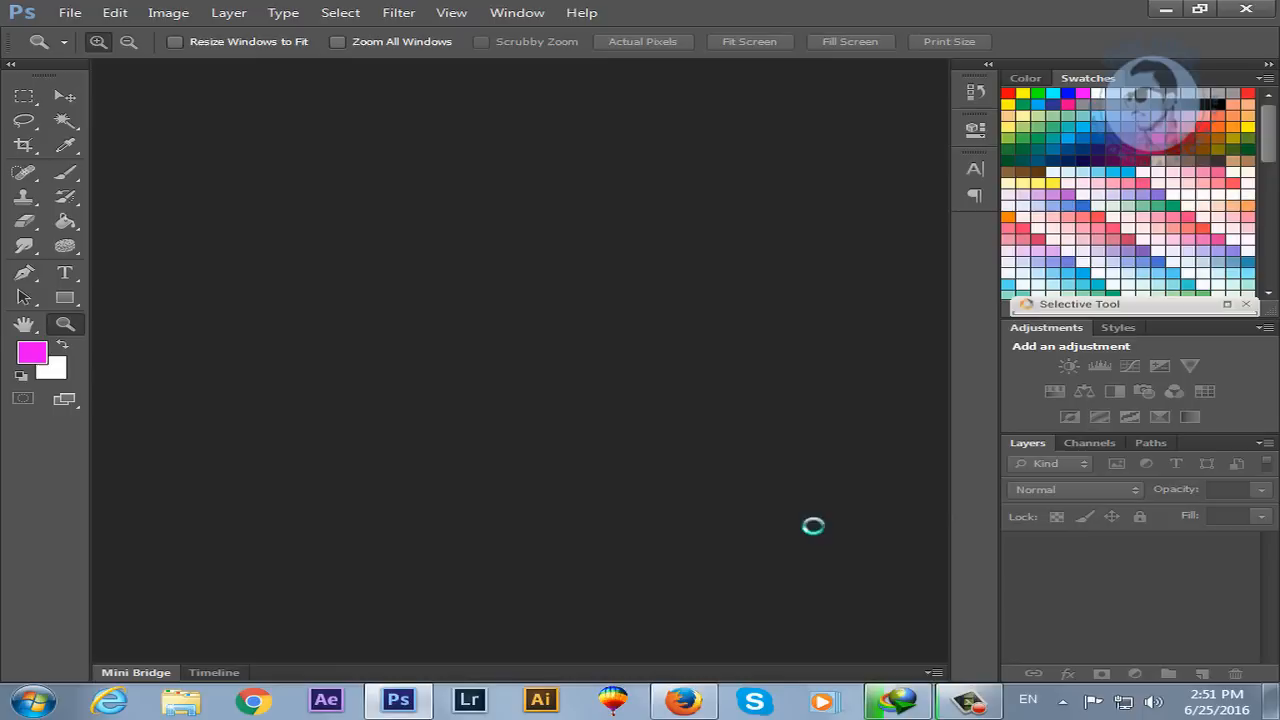
# - Duplicate the Background layer of the sunglasses portrait
pyautogui.click(538, 332)
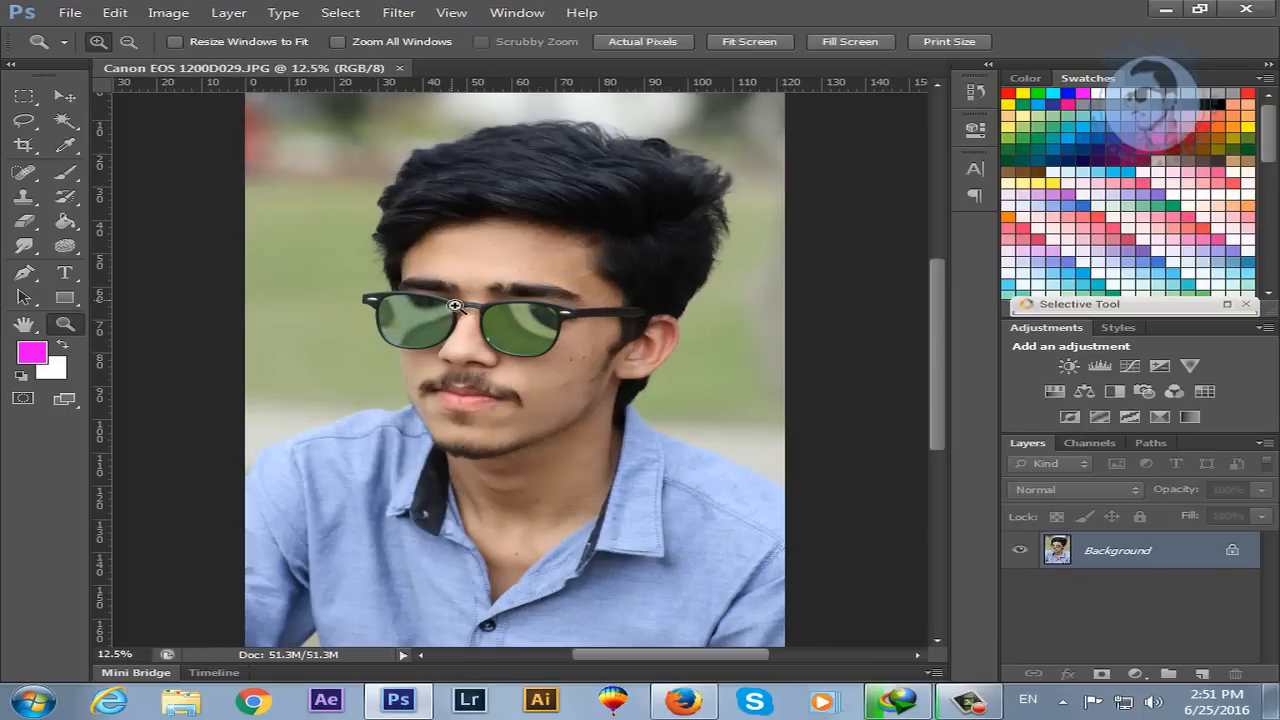
pyautogui.click(455, 305)
pyautogui.click(503, 469)
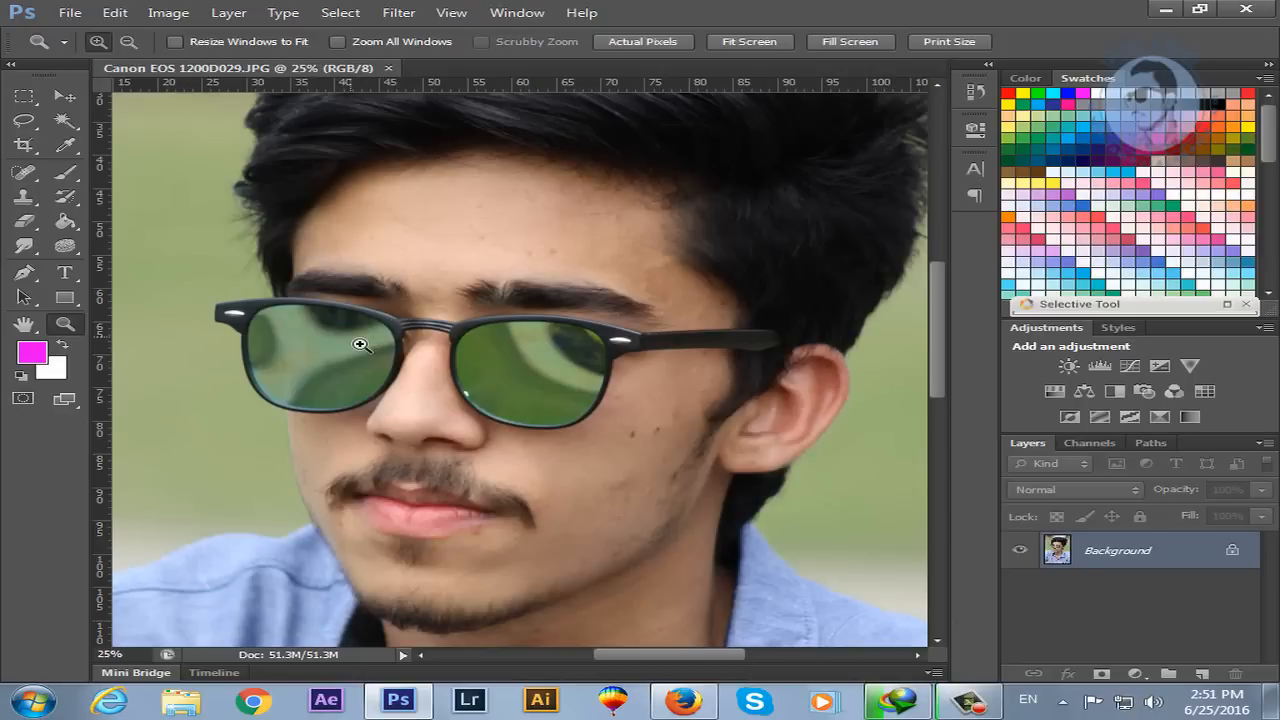
pyautogui.hotkey('ctrl', 'j')
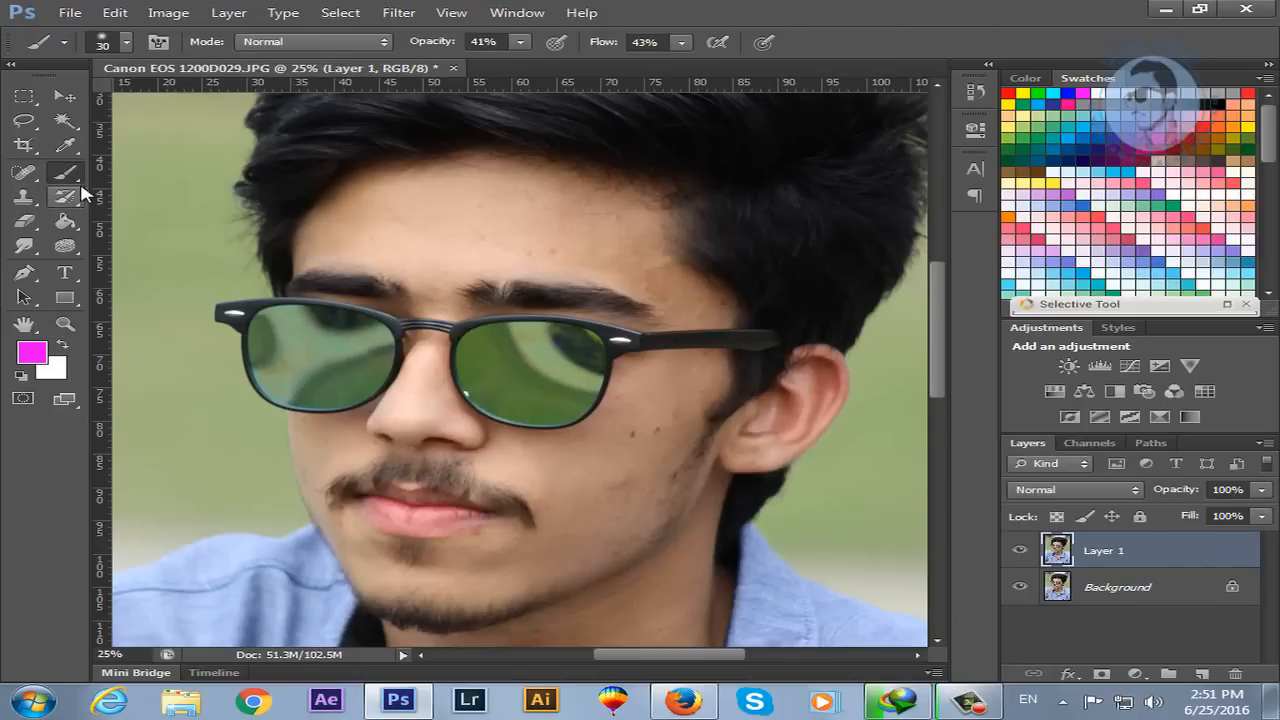
# - Set the foreground color to the blue 0069ac
pyautogui.click(31, 351)
pyautogui.moveTo(1055, 410)
pyautogui.mouseDown()
pyautogui.moveTo(1063, 357)
pyautogui.moveTo(1060, 398)
pyautogui.moveTo(1063, 380)
pyautogui.moveTo(1020, 358)
pyautogui.moveTo(1027, 334)
pyautogui.mouseUp()
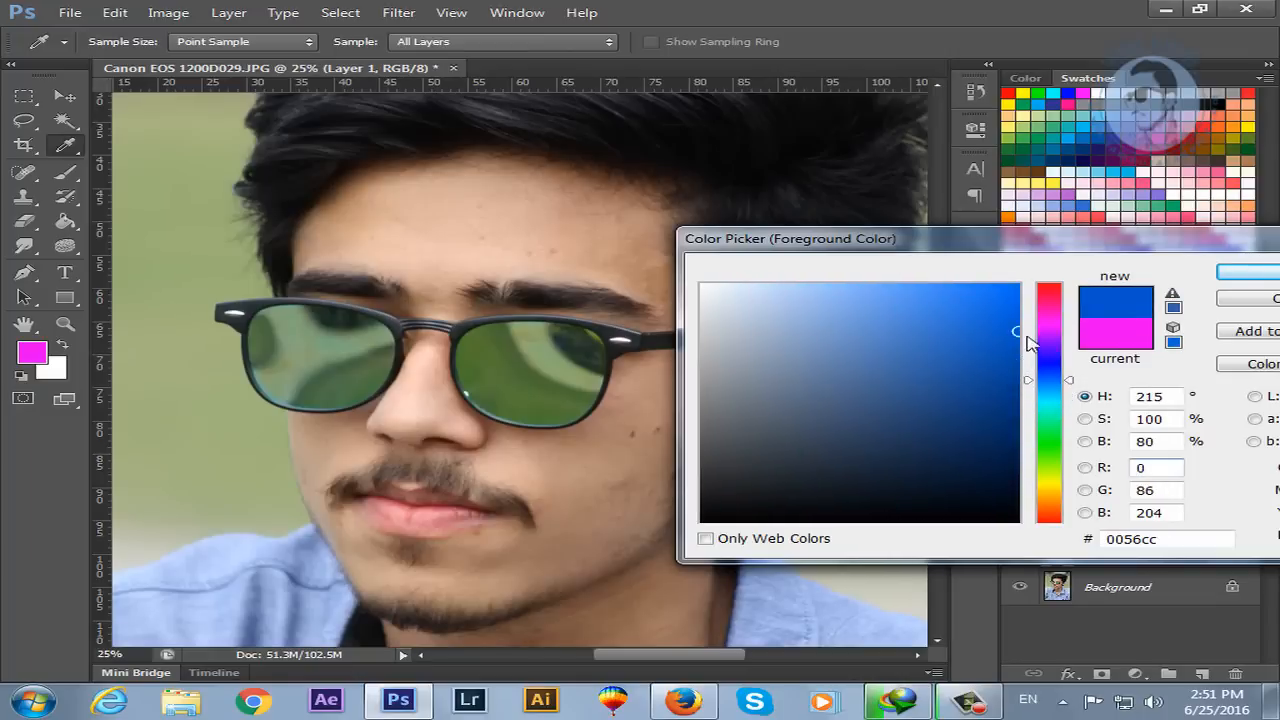
pyautogui.moveTo(1030, 385)
pyautogui.mouseDown()
pyautogui.moveTo(1034, 371)
pyautogui.moveTo(1035, 392)
pyautogui.mouseUp()
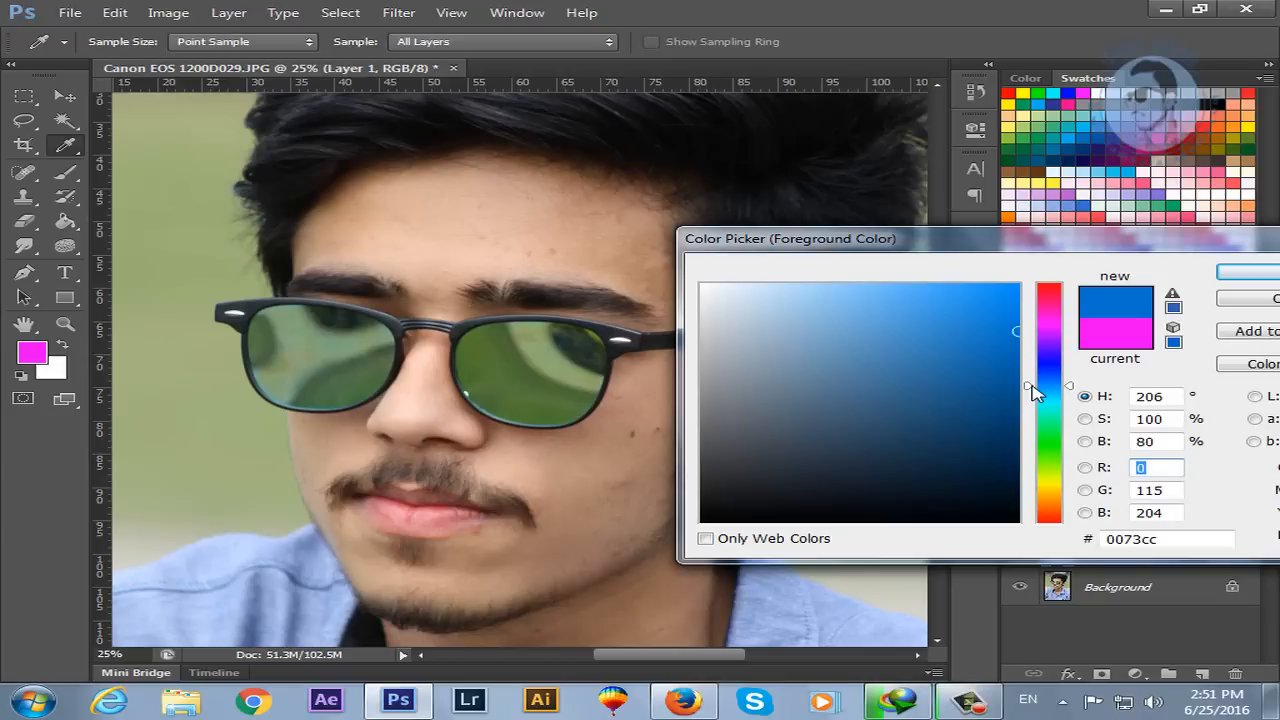
pyautogui.click(1020, 366)
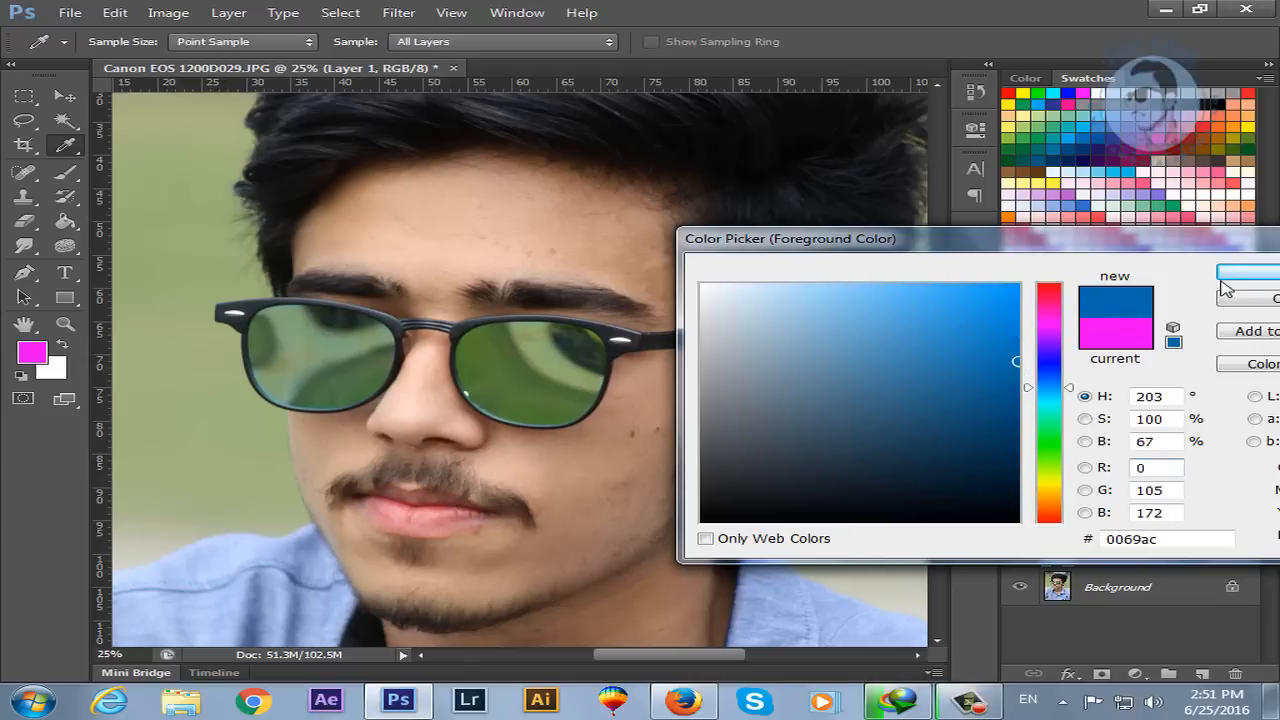
pyautogui.click(1262, 276)
# - Choose the Brush tool, enlarge its brush to 500 px, and add an empty layer above Layer 1
pyautogui.press('b')
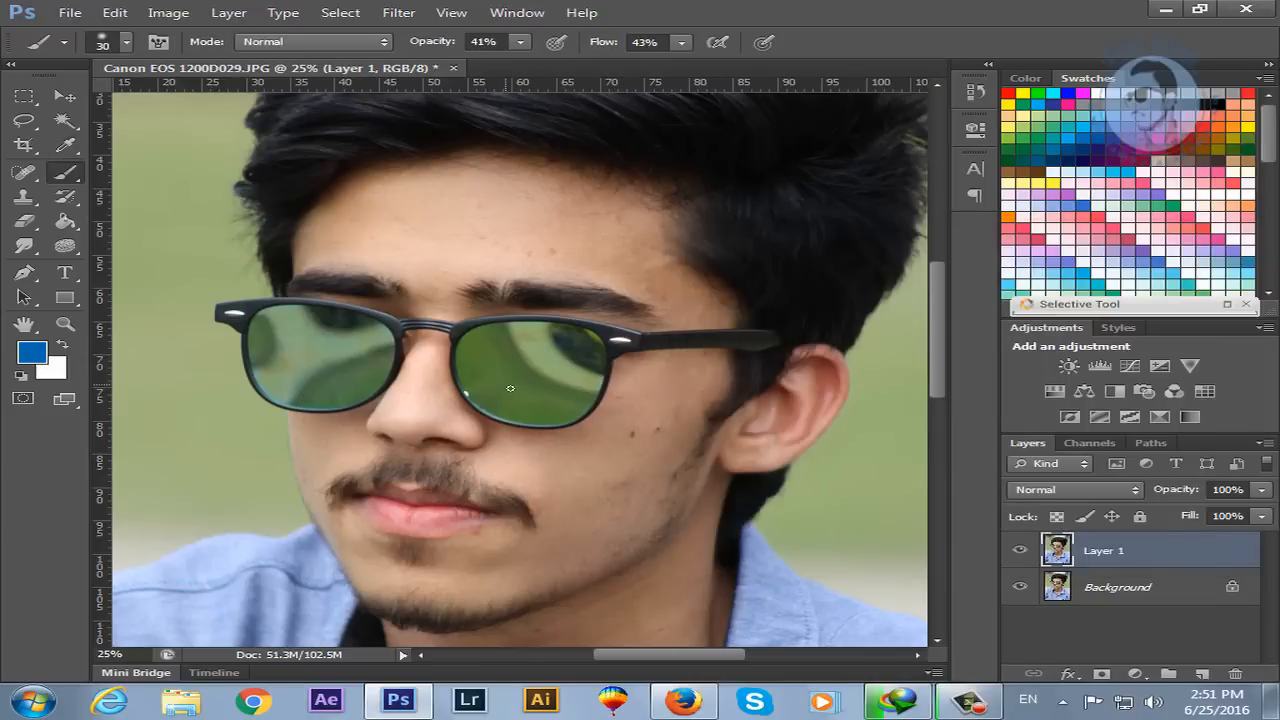
pyautogui.press('p')
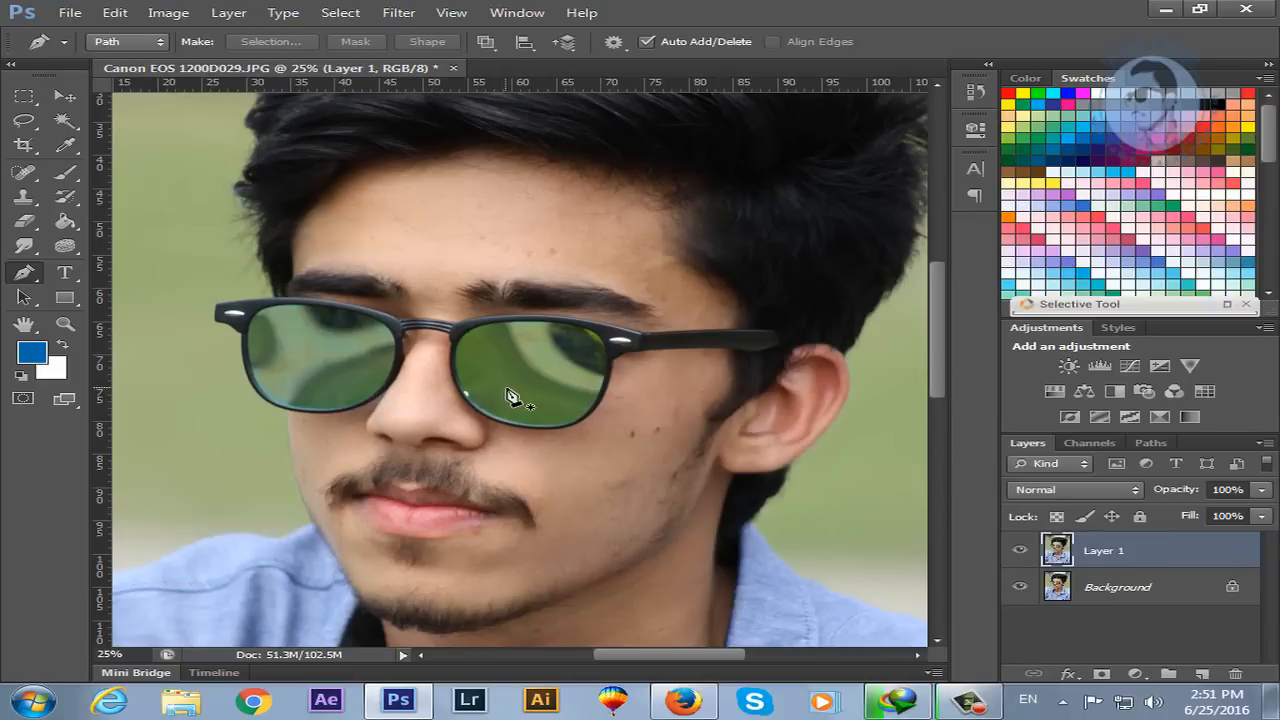
pyautogui.press('b')
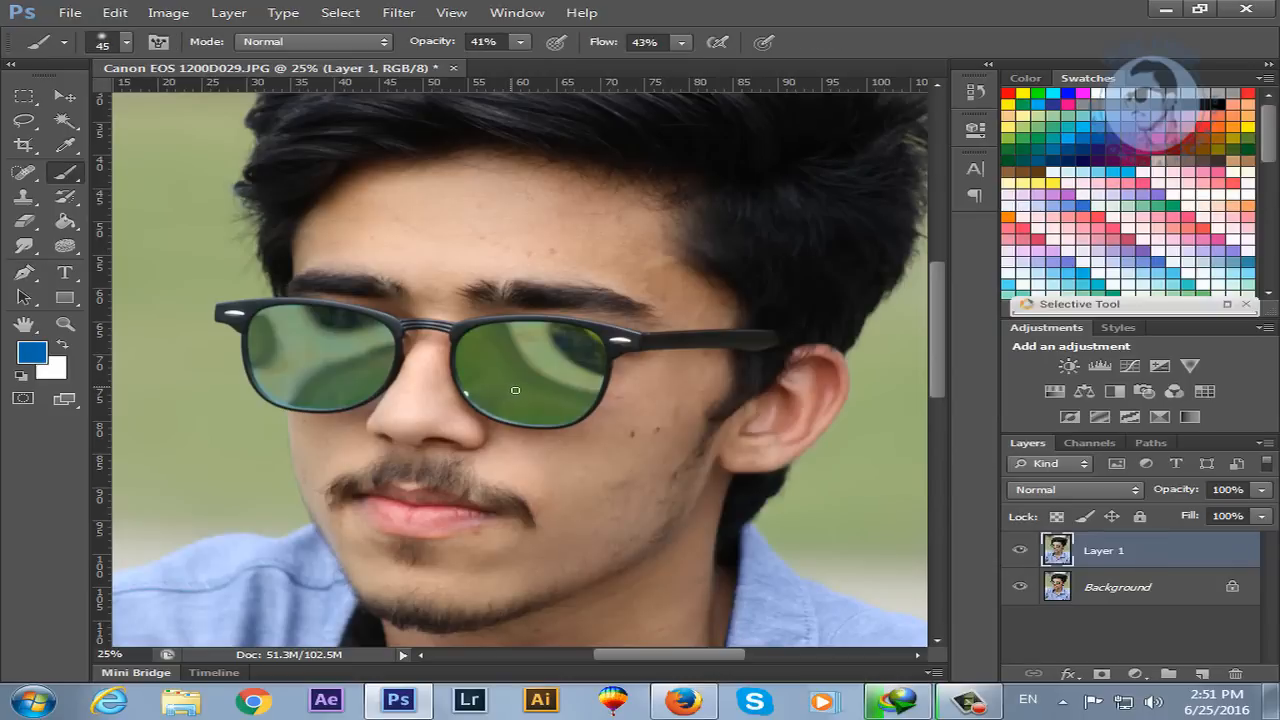
pyautogui.press(']')
pyautogui.press(']')
pyautogui.press(']')
pyautogui.press(']')
pyautogui.press(']')
pyautogui.press(']')
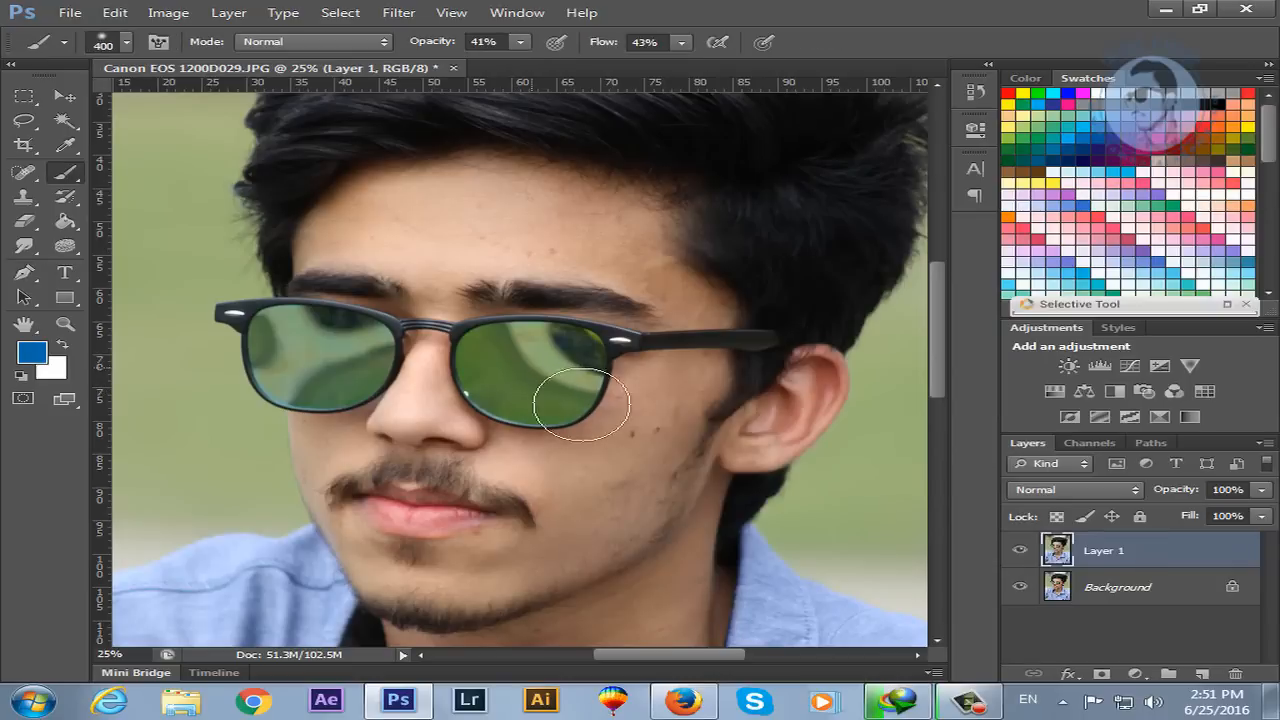
pyautogui.click(1202, 674)
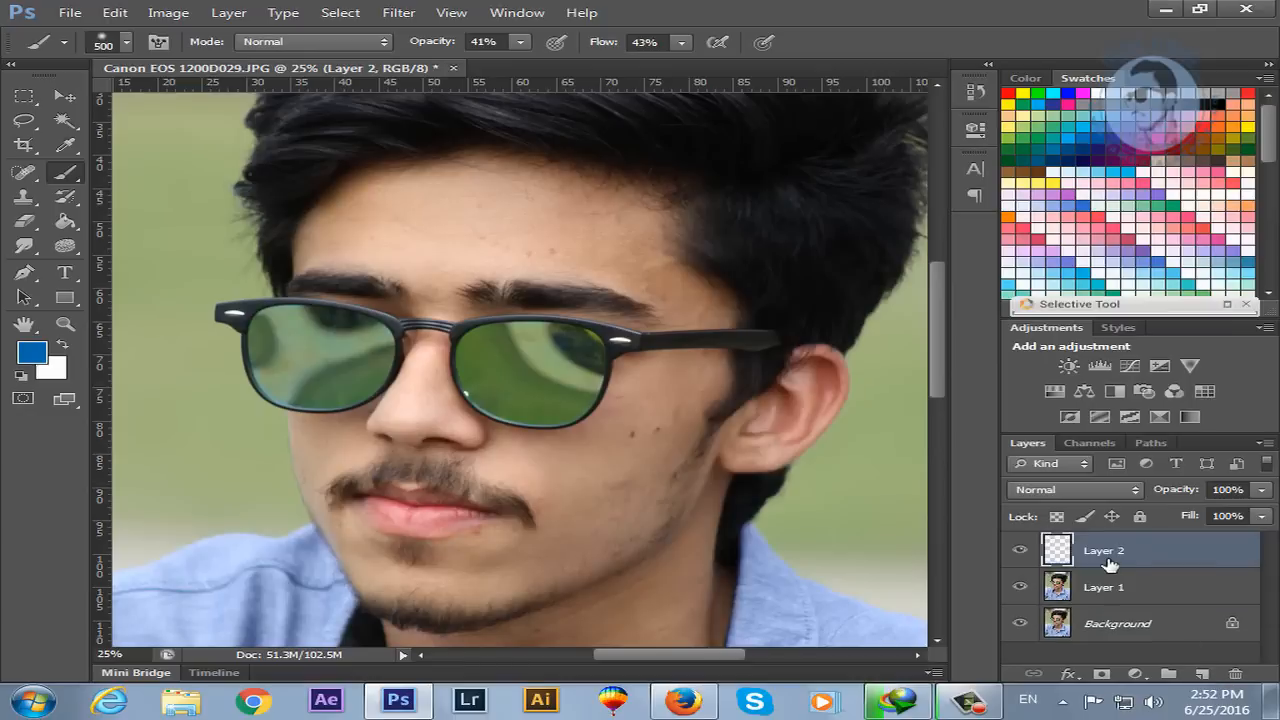
# - Reduce the brush size to 250 px and paint blue over both sunglass lenses on Layer 2
pyautogui.moveTo(581, 410)
pyautogui.mouseDown()
pyautogui.moveTo(613, 403)
pyautogui.moveTo(571, 396)
pyautogui.moveTo(614, 424)
pyautogui.moveTo(584, 409)
pyautogui.mouseUp()
pyautogui.press('[')
pyautogui.press('[')
pyautogui.press('[')
pyautogui.press('[')
pyautogui.press('[')
pyautogui.press('[')
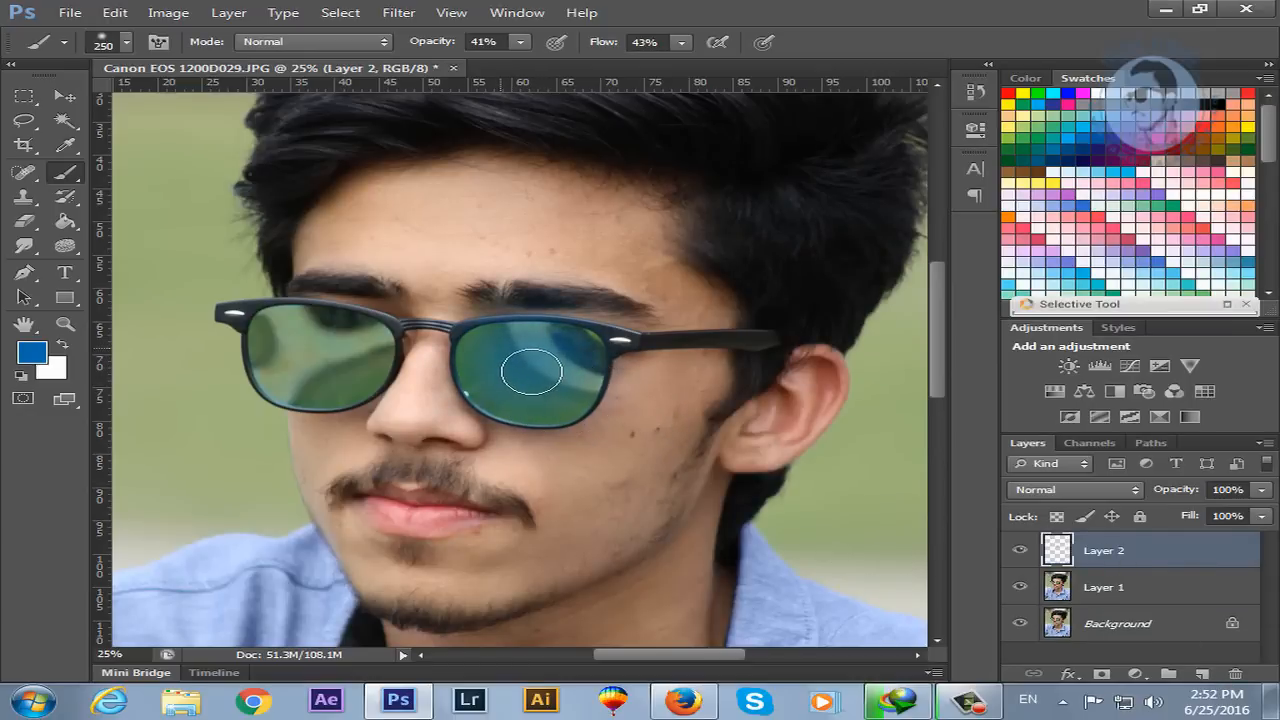
pyautogui.moveTo(514, 367)
pyautogui.mouseDown()
pyautogui.moveTo(542, 415)
pyautogui.moveTo(593, 390)
pyautogui.moveTo(587, 427)
pyautogui.moveTo(605, 386)
pyautogui.moveTo(611, 412)
pyautogui.moveTo(609, 375)
pyautogui.moveTo(534, 365)
pyautogui.moveTo(500, 379)
pyautogui.moveTo(518, 421)
pyautogui.moveTo(566, 427)
pyautogui.moveTo(604, 405)
pyautogui.moveTo(595, 430)
pyautogui.moveTo(573, 433)
pyautogui.moveTo(528, 419)
pyautogui.moveTo(605, 369)
pyautogui.moveTo(562, 421)
pyautogui.mouseUp()
pyautogui.moveTo(268, 347)
pyautogui.mouseDown()
pyautogui.moveTo(319, 399)
pyautogui.moveTo(352, 340)
pyautogui.moveTo(334, 360)
pyautogui.moveTo(357, 374)
pyautogui.moveTo(344, 394)
pyautogui.moveTo(337, 352)
pyautogui.moveTo(367, 413)
pyautogui.moveTo(400, 378)
pyautogui.moveTo(320, 412)
pyautogui.moveTo(370, 395)
pyautogui.moveTo(340, 405)
pyautogui.moveTo(384, 372)
pyautogui.moveTo(289, 365)
pyautogui.moveTo(350, 404)
pyautogui.moveTo(391, 353)
pyautogui.mouseUp()
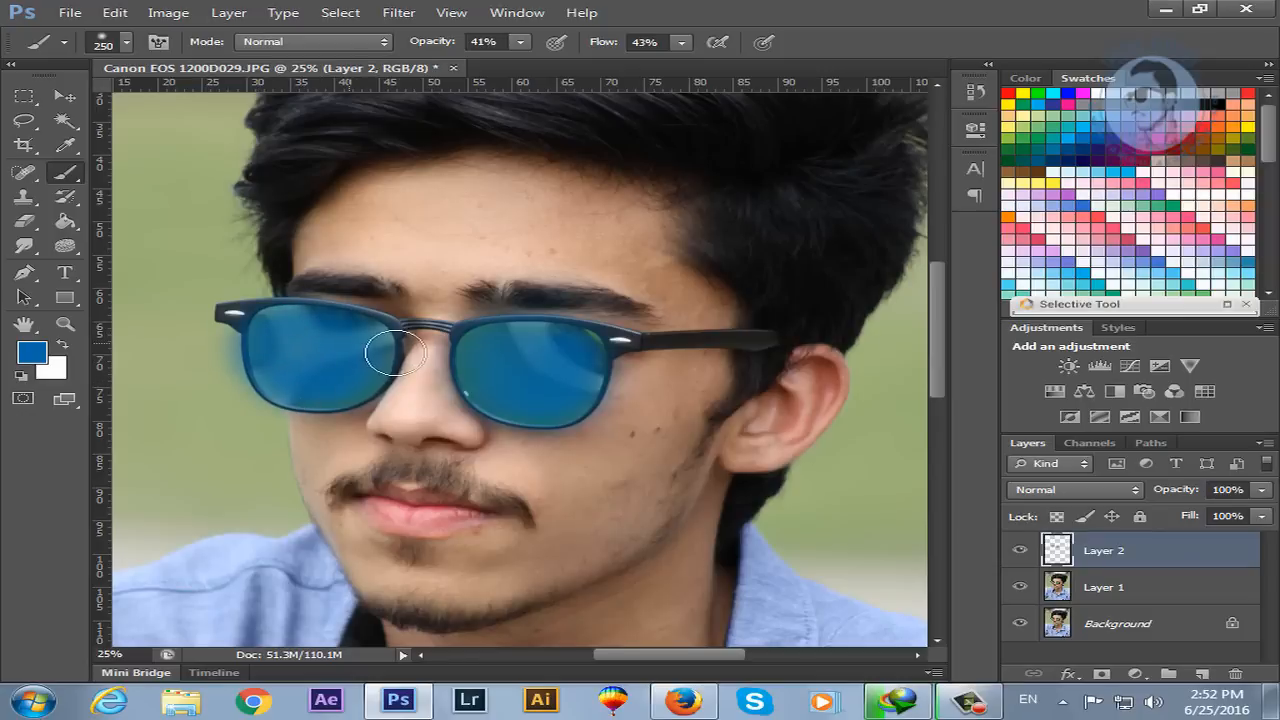
pyautogui.moveTo(615, 373); pyautogui.dragTo(603, 411)
# - Erase the blue paint spilled beyond the outer frame edge of the sunglass lens nearest the green background on Layer 2
pyautogui.press('z')
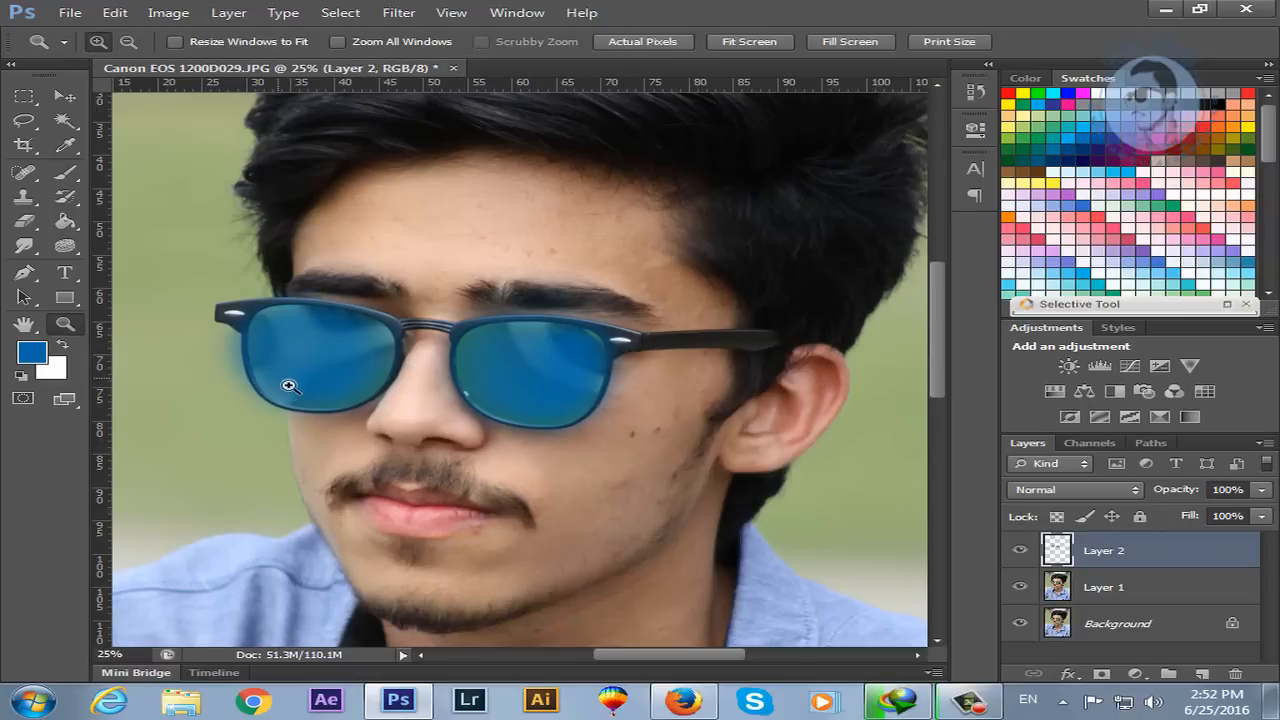
pyautogui.click(263, 349)
pyautogui.click(243, 400)
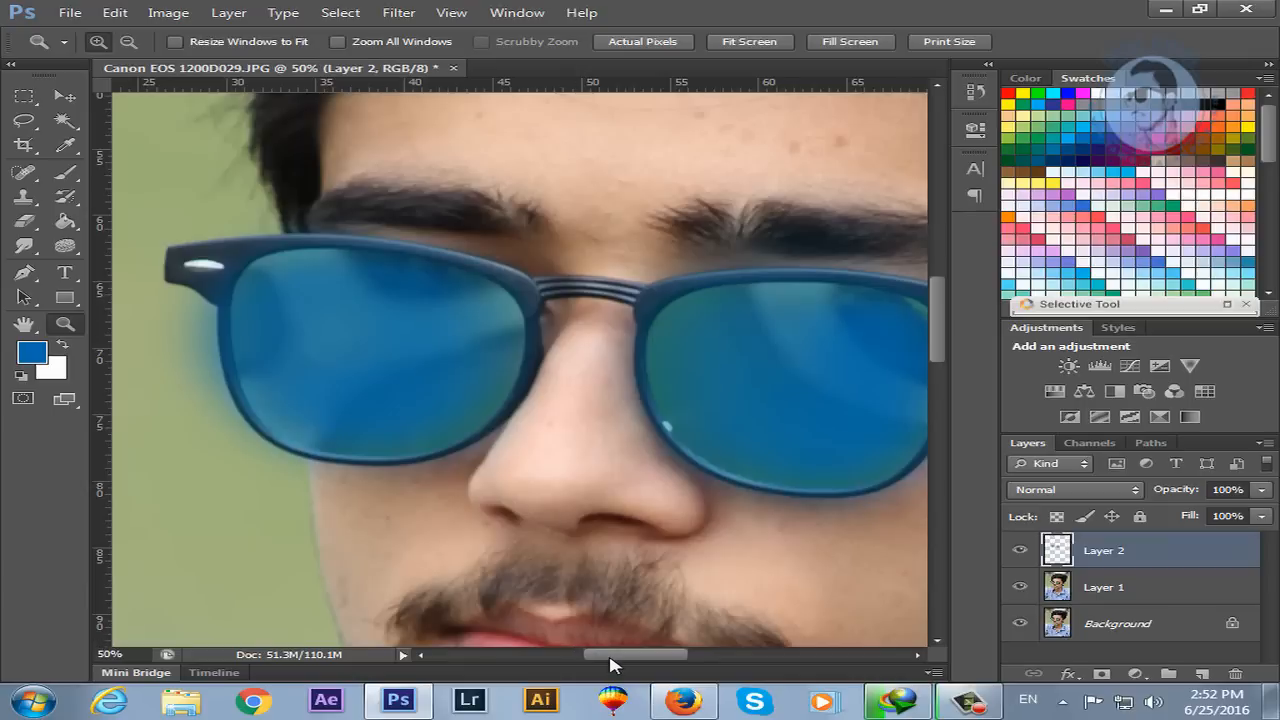
pyautogui.moveTo(610, 655); pyautogui.dragTo(575, 651)
pyautogui.press('e')
pyautogui.moveTo(457, 380)
pyautogui.mouseDown()
pyautogui.moveTo(457, 343)
pyautogui.moveTo(466, 380)
pyautogui.moveTo(470, 346)
pyautogui.moveTo(460, 340)
pyautogui.moveTo(493, 441)
pyautogui.moveTo(471, 414)
pyautogui.moveTo(462, 338)
pyautogui.moveTo(494, 443)
pyautogui.mouseUp()
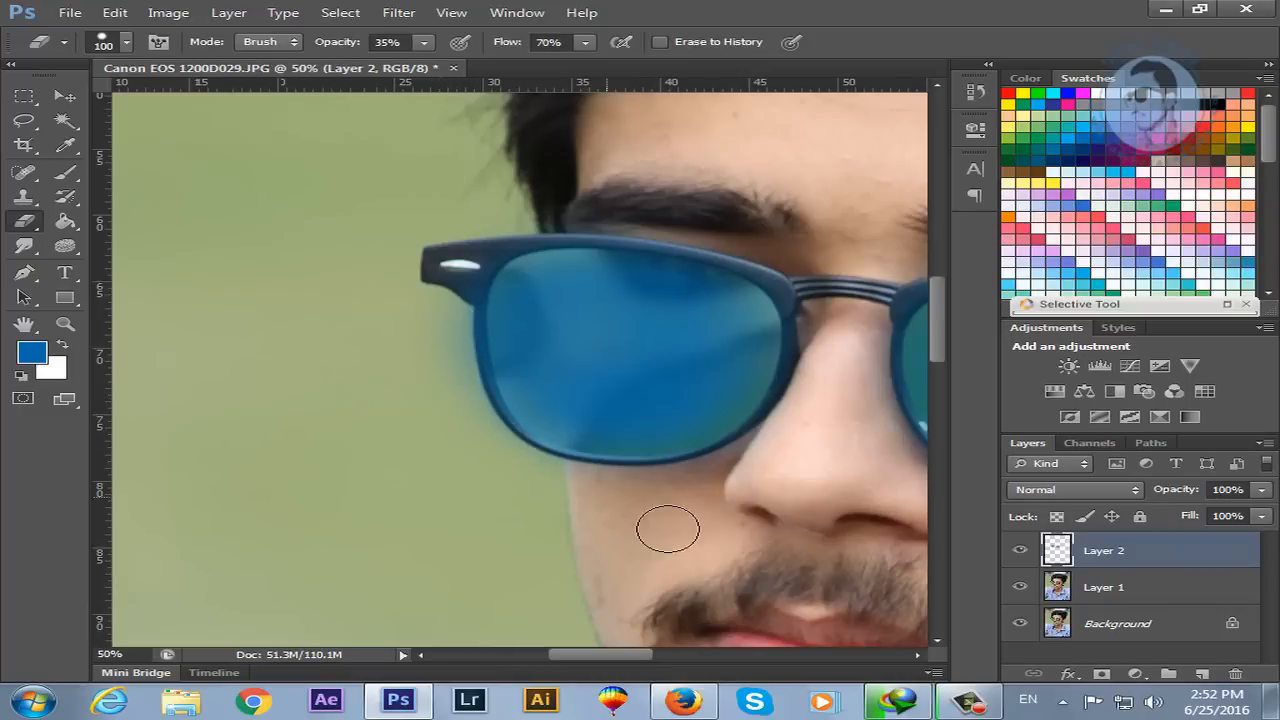
pyautogui.press('z')
pyautogui.click(570, 377)
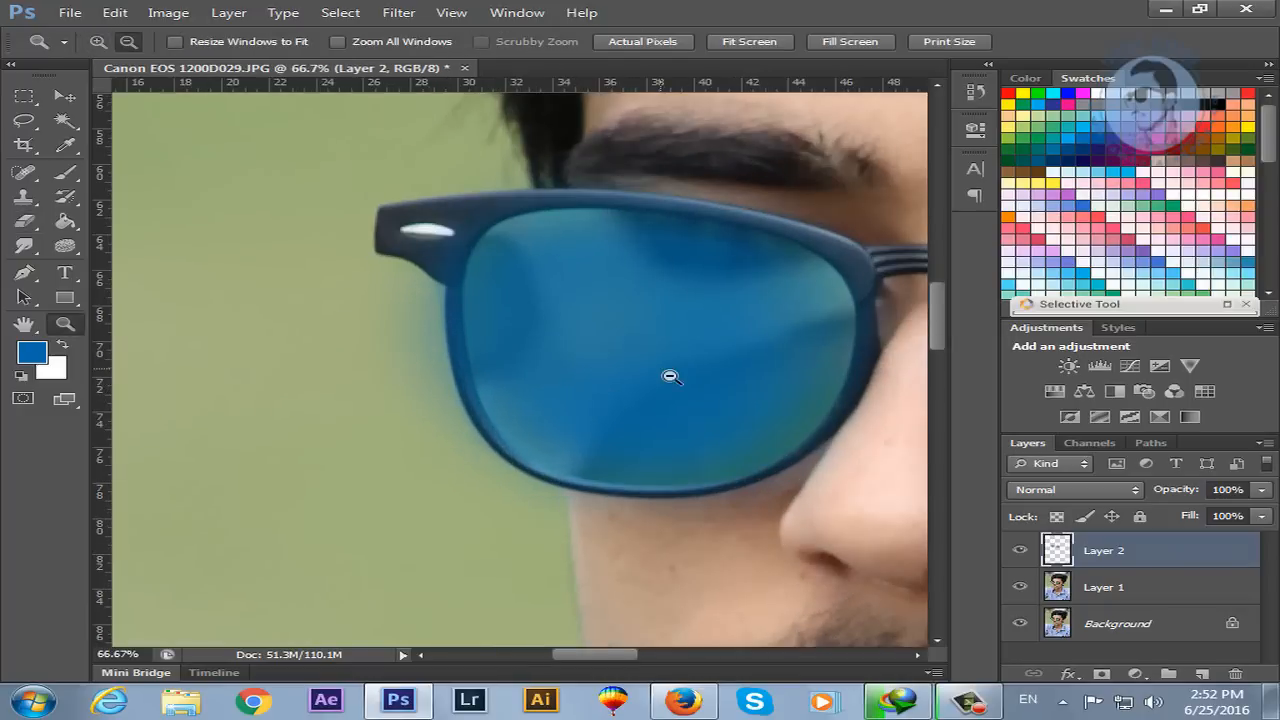
pyautogui.keyDown('alt'); pyautogui.click(668, 375); pyautogui.keyUp('alt')
pyautogui.keyDown('alt'); pyautogui.click(666, 375); pyautogui.keyUp('alt')
pyautogui.moveTo(624, 656); pyautogui.dragTo(668, 659)
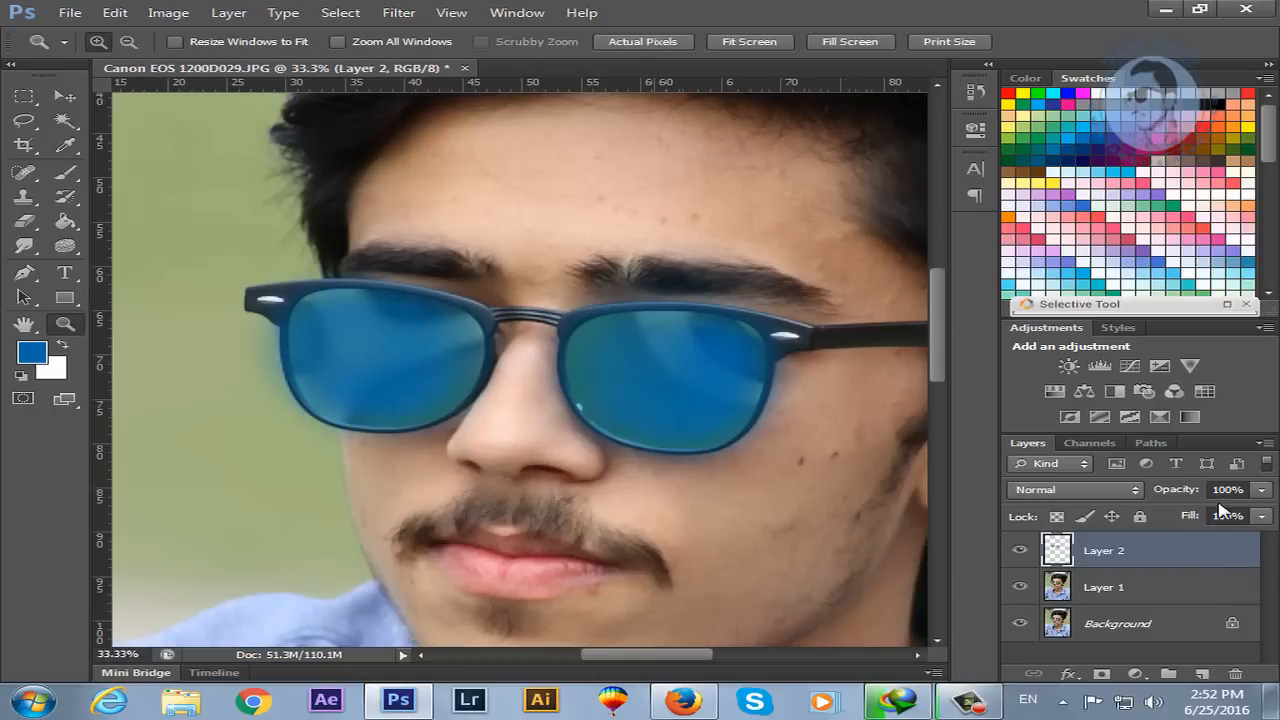
# - Try Layer 2 in blend modes such as Saturation, Difference, Soft Light and Darker Color, and return it to Normal
pyautogui.moveTo(1263, 490)
pyautogui.mouseDown()
pyautogui.moveTo(1207, 515)
pyautogui.moveTo(1278, 532)
pyautogui.moveTo(1268, 500)
pyautogui.mouseUp()
pyautogui.click(1130, 490)
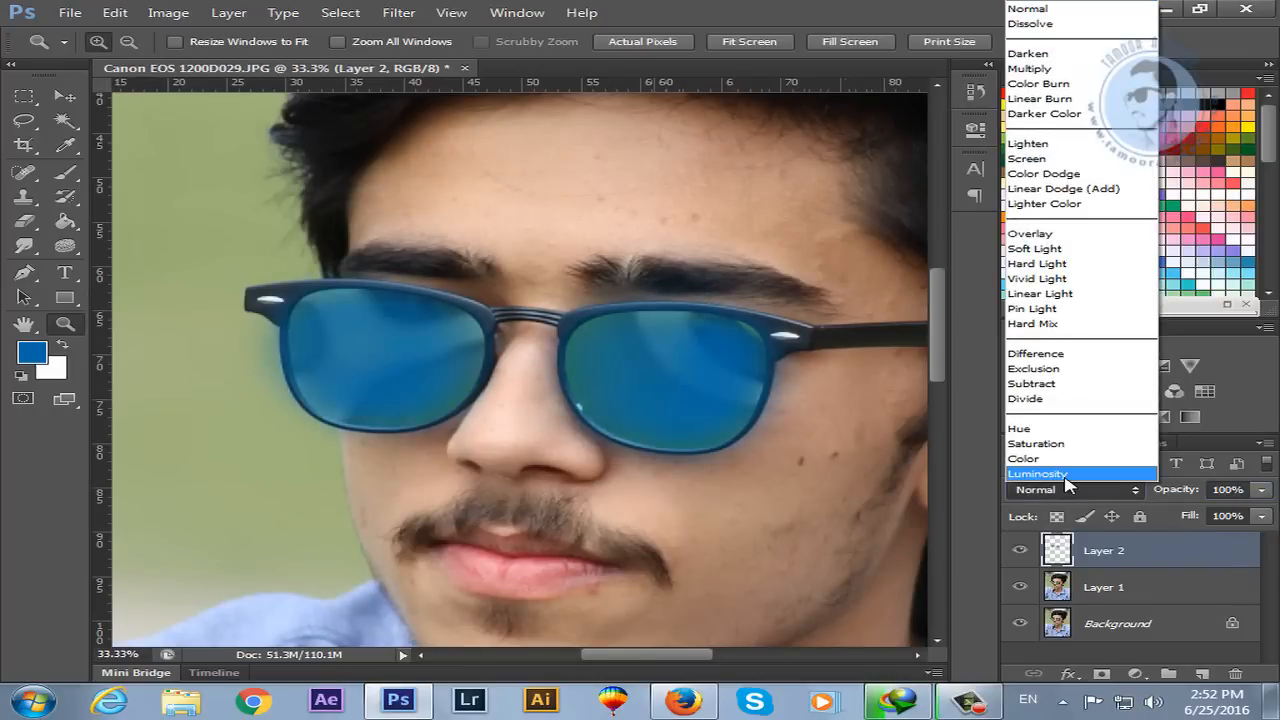
pyautogui.click(1068, 479)
pyautogui.scroll(1, 1068, 484)
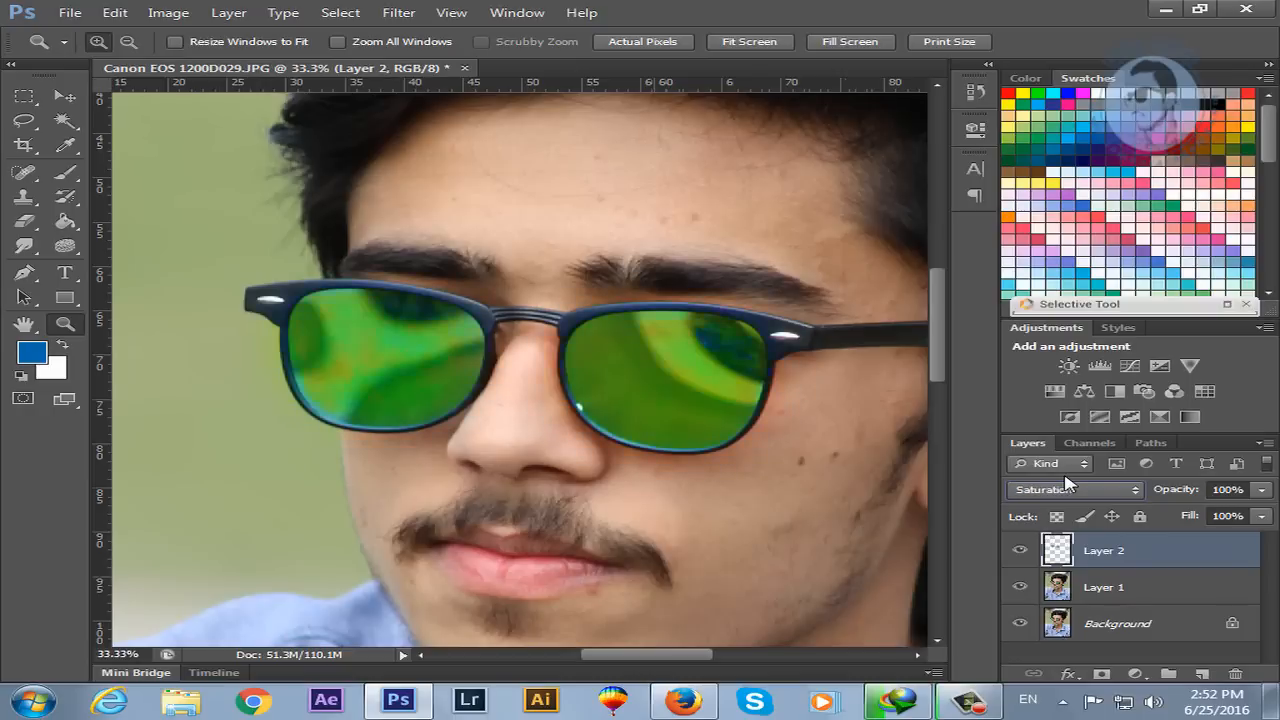
pyautogui.scroll(5, 1068, 484)
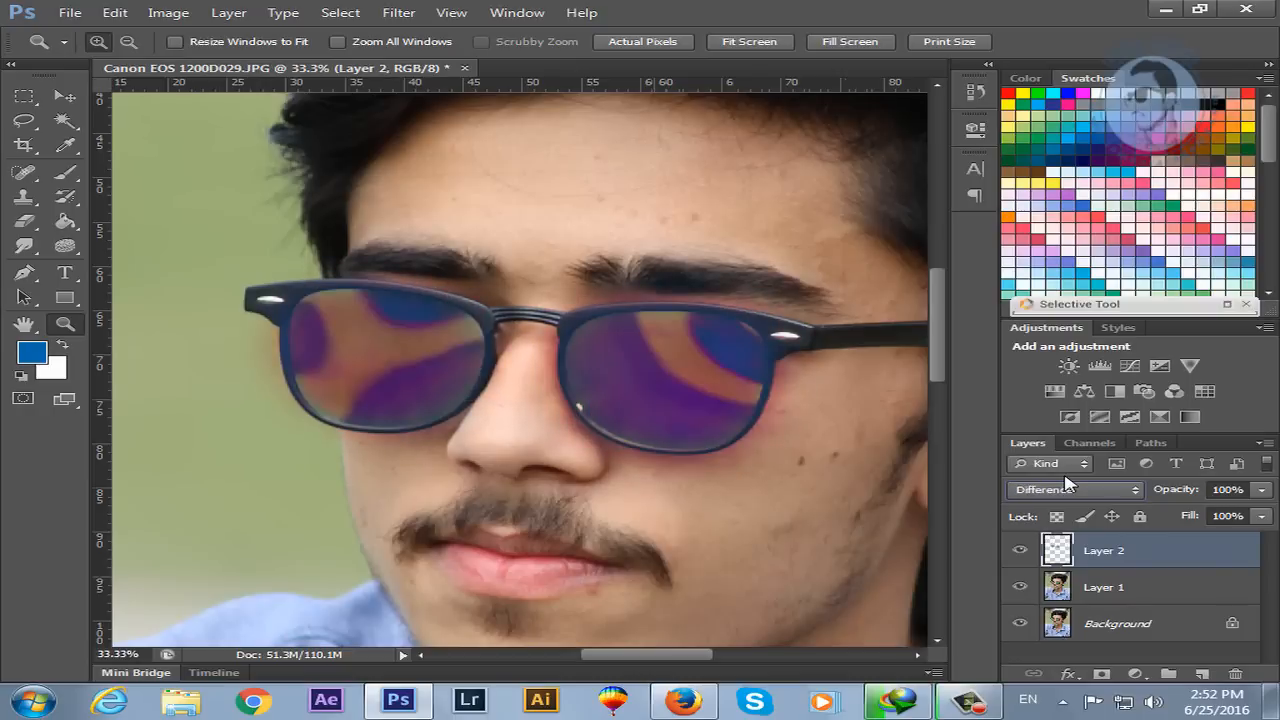
pyautogui.scroll(6, 1068, 484)
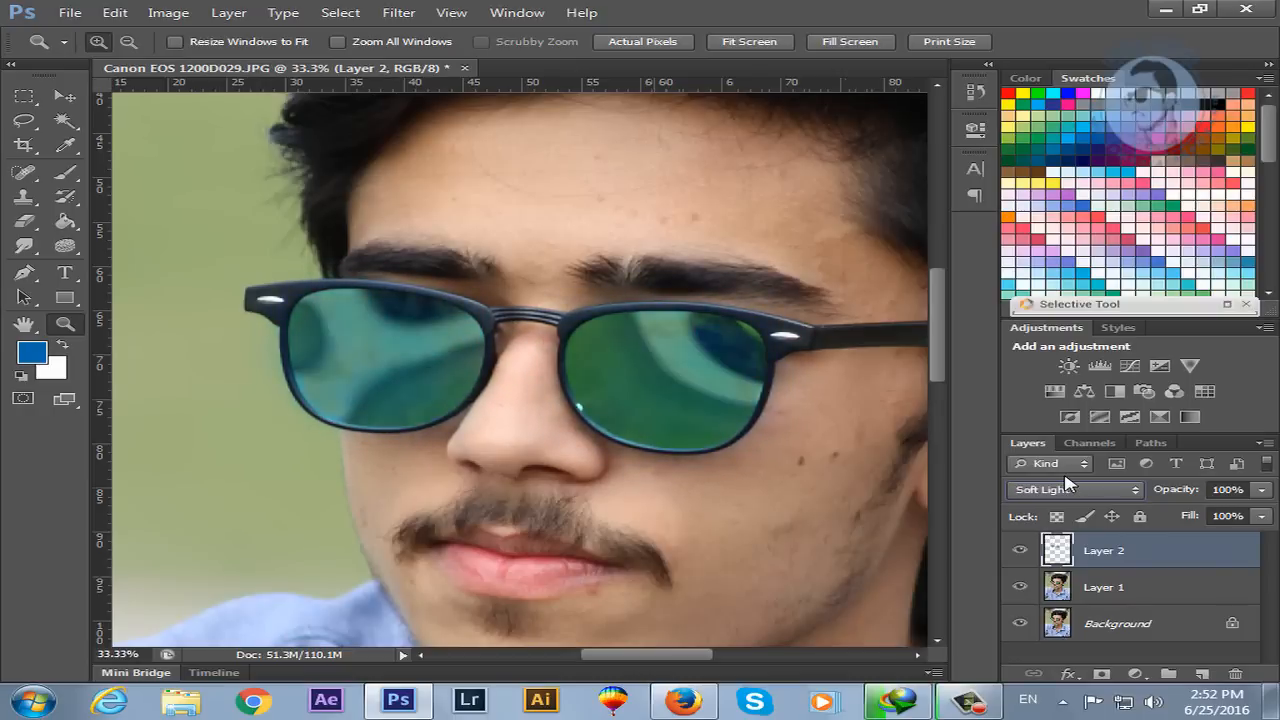
pyautogui.scroll(8, 1068, 484)
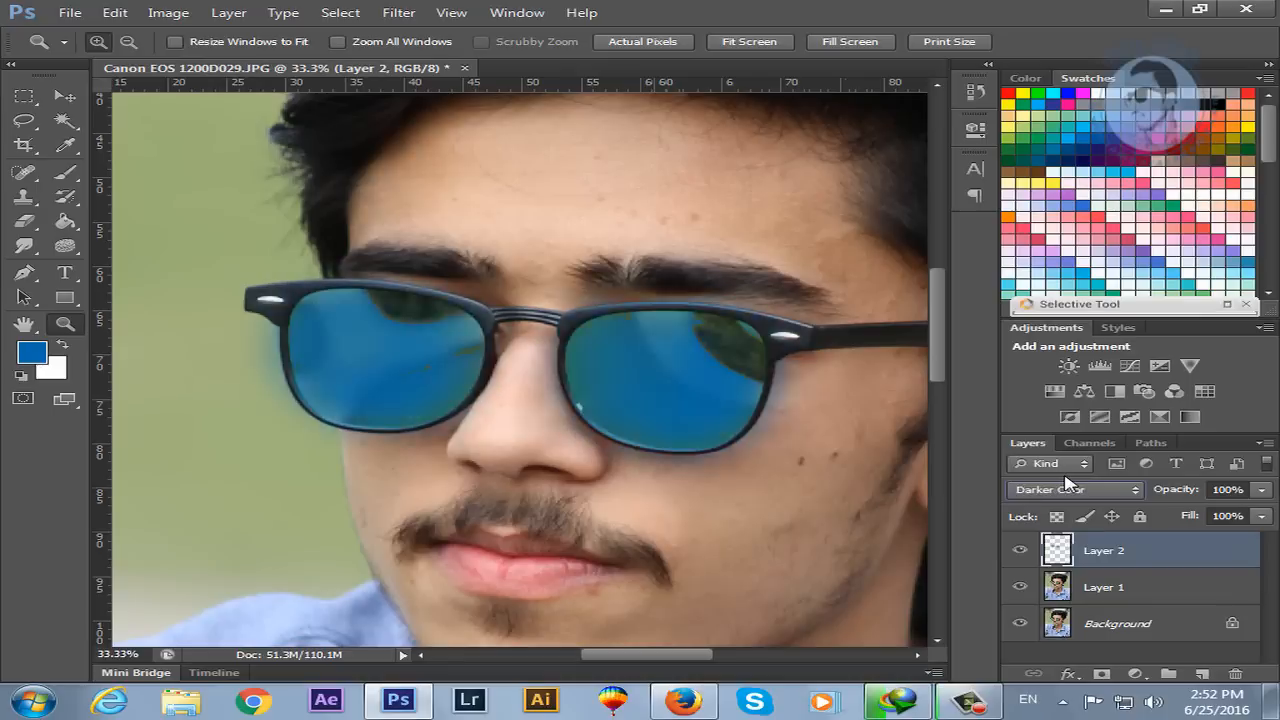
pyautogui.scroll(4, 1068, 484)
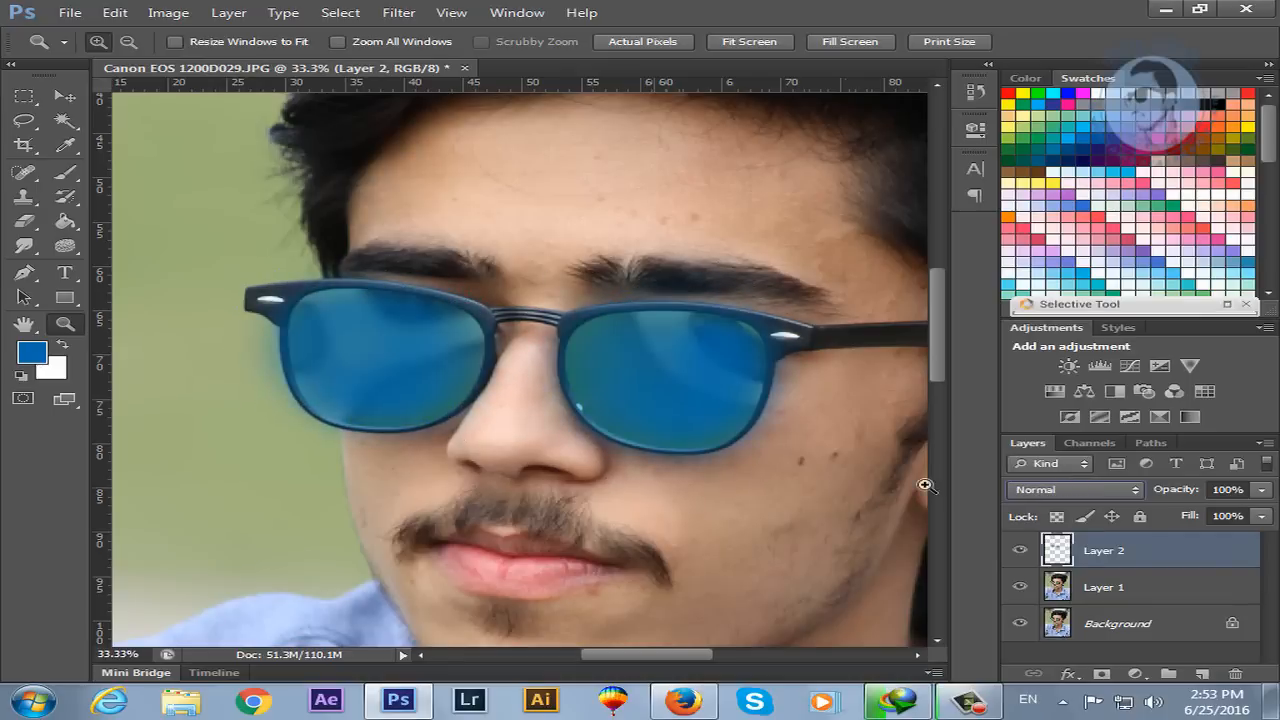
# - Select the light blue shirt on Layer 1 with the Magic Wand at tolerance 32
pyautogui.keyDown('alt'); pyautogui.scroll(-3, 609, 365); pyautogui.keyUp('alt')
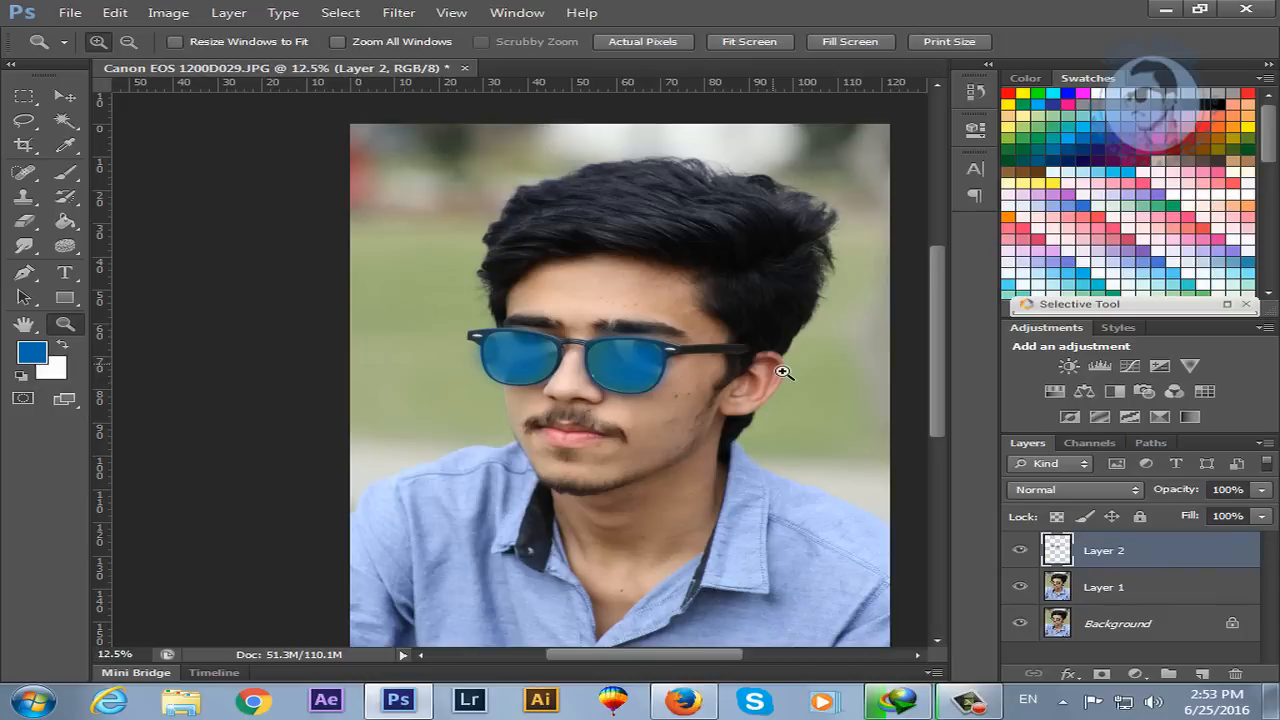
pyautogui.click(657, 609)
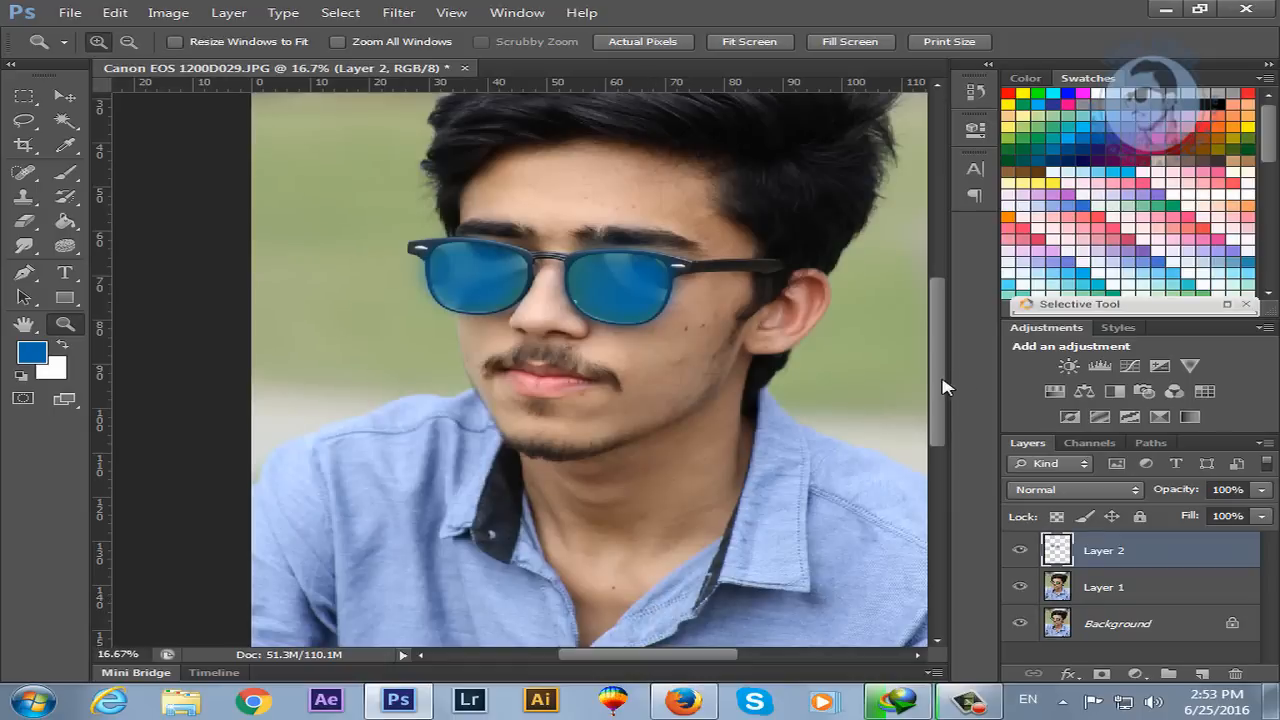
pyautogui.moveTo(942, 388); pyautogui.dragTo(942, 410)
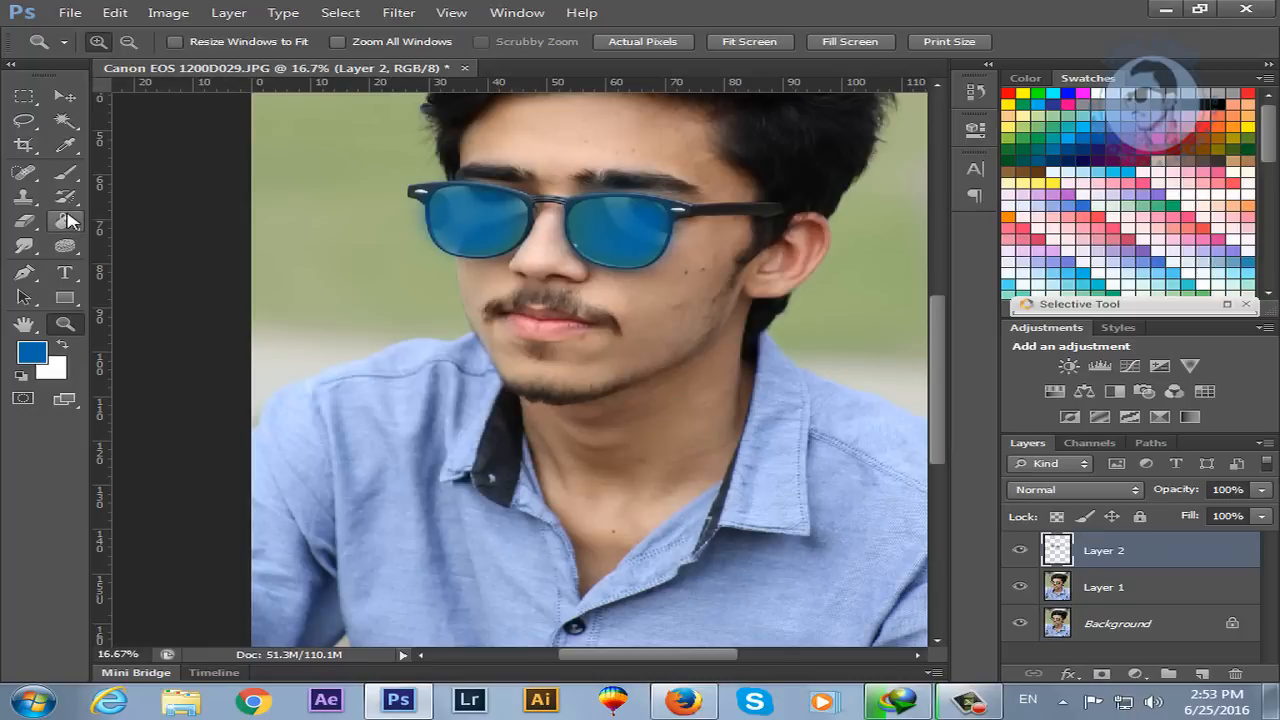
pyautogui.click(64, 120)
pyautogui.click(448, 598)
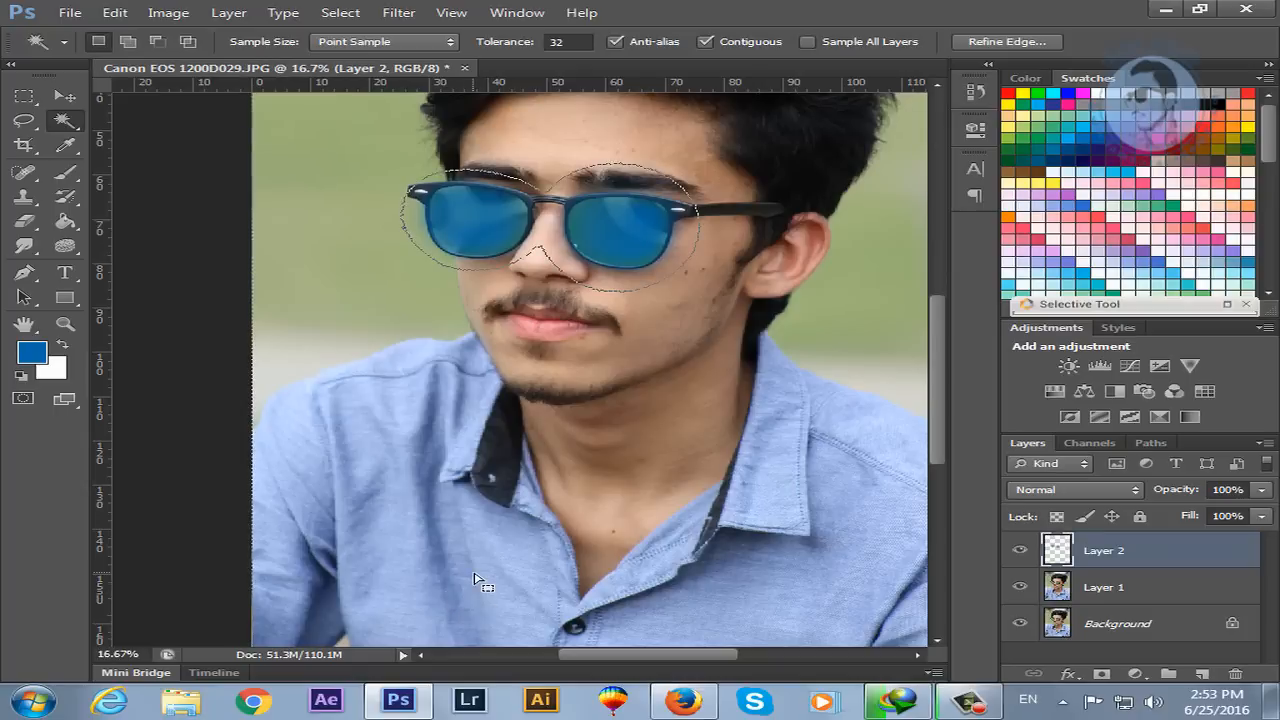
pyautogui.click(1100, 596)
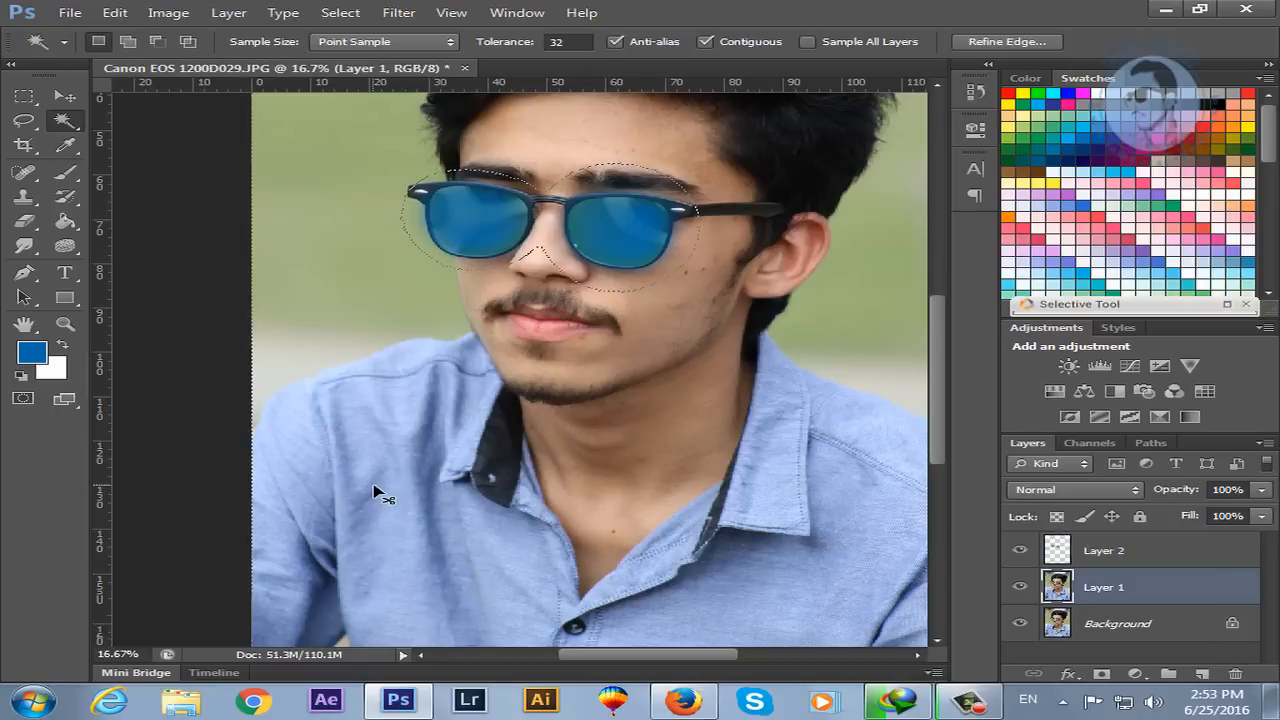
pyautogui.hotkey('ctrl', 'd')
pyautogui.click(405, 515)
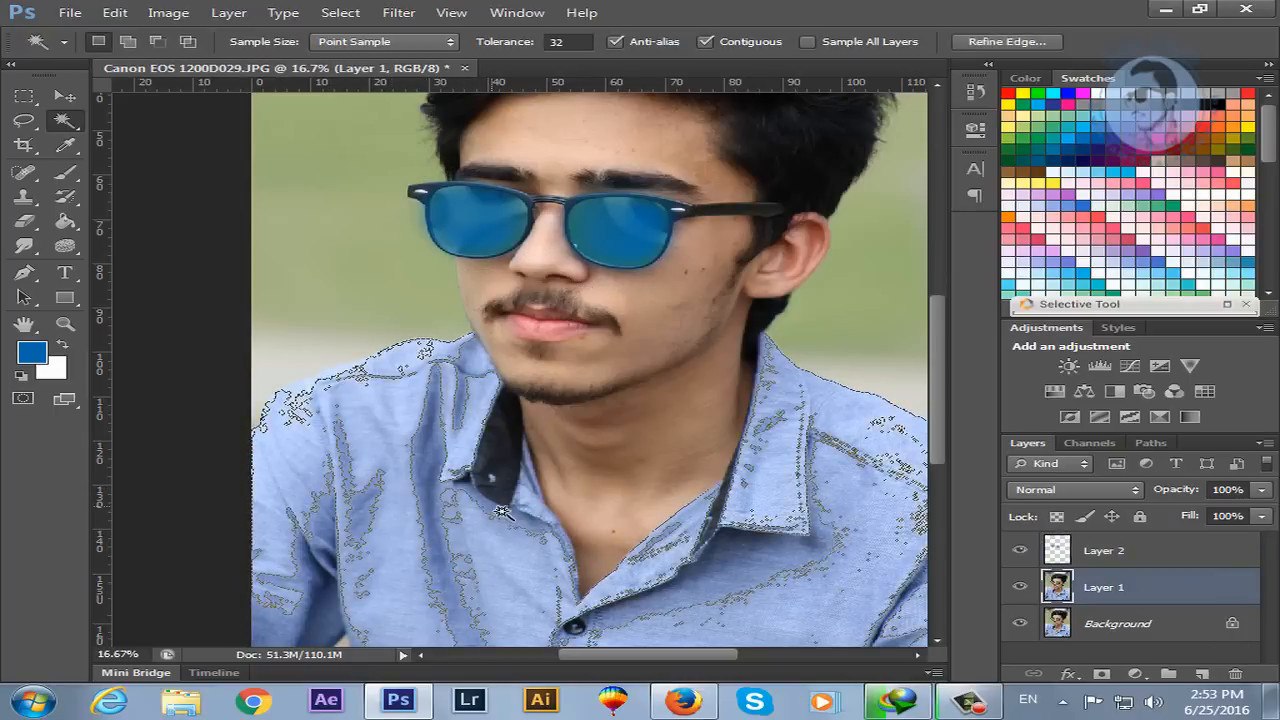
# - Shift the selected shirt's hue by +25 with Hue/Saturation and clear the selection
pyautogui.hotkey('ctrl', 'u')
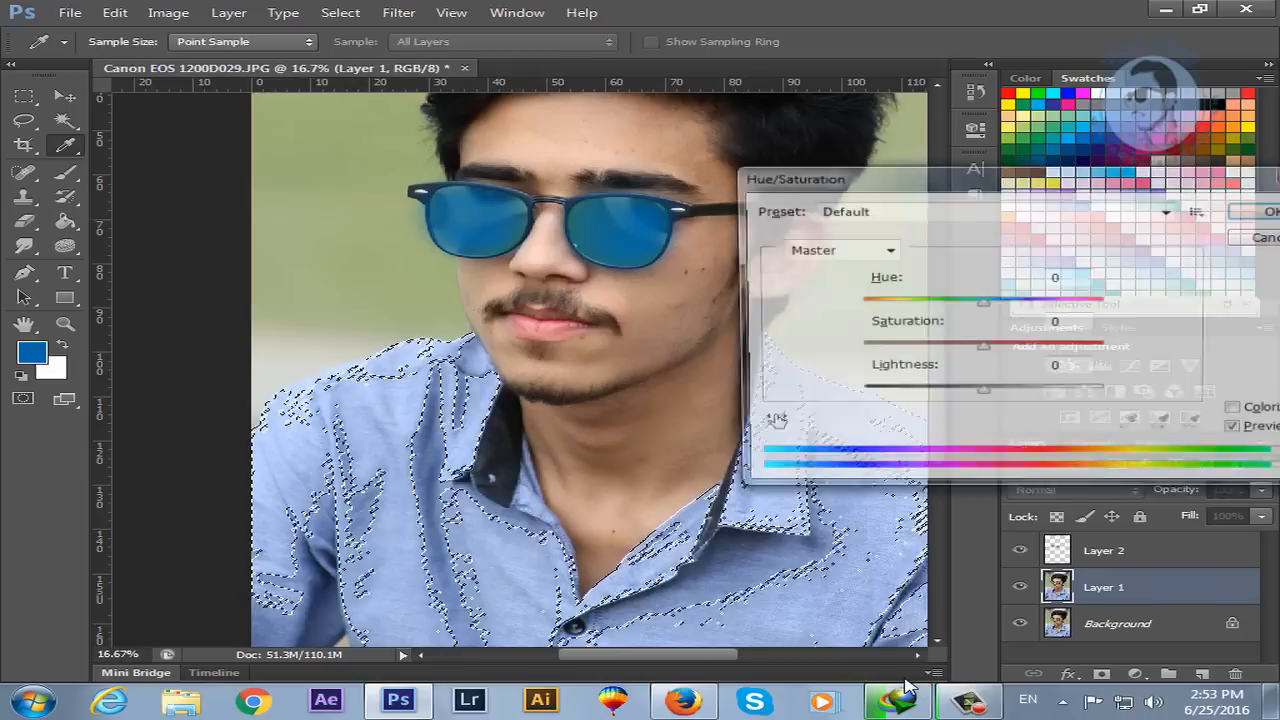
pyautogui.moveTo(991, 298); pyautogui.dragTo(1018, 382)
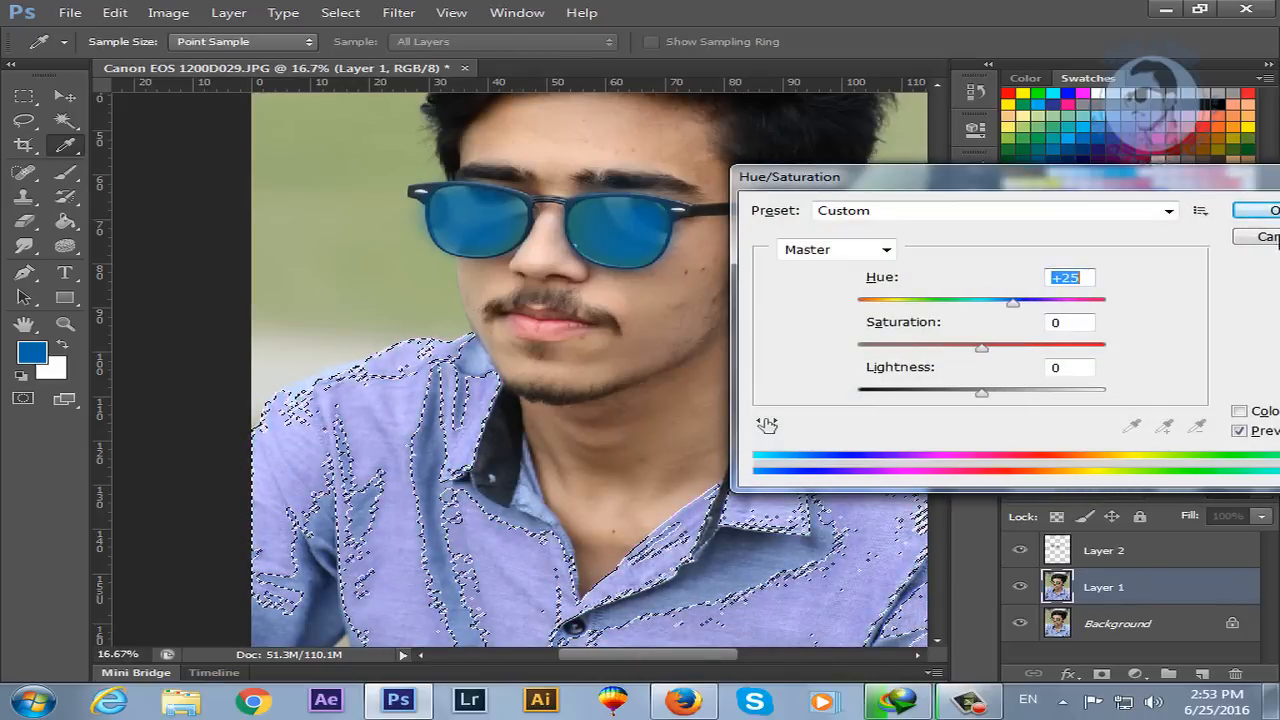
pyautogui.click(1268, 212)
pyautogui.press('w')
pyautogui.hotkey('ctrl', 'd')
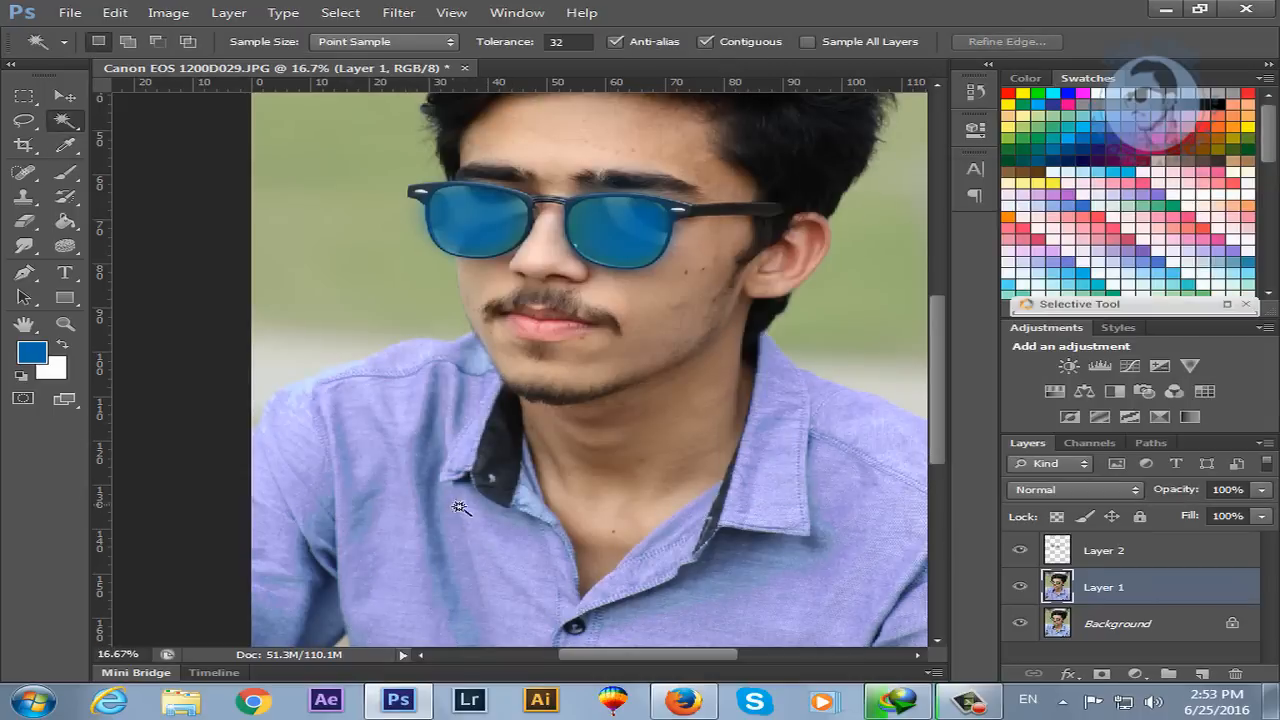
# - Paint the shirt on Layer 1 blue with the Brush, from the shoulders down to the picture's lower edge
pyautogui.click(65, 172)
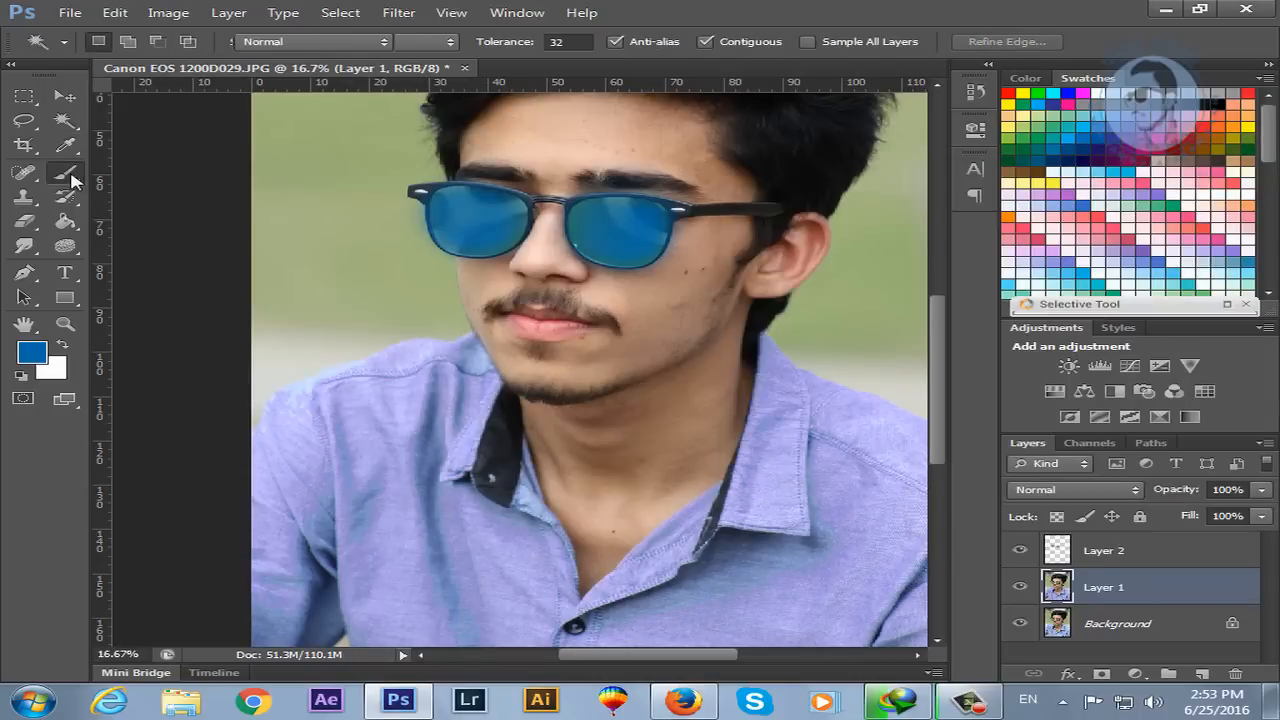
pyautogui.moveTo(370, 468)
pyautogui.mouseDown()
pyautogui.moveTo(398, 567)
pyautogui.moveTo(414, 403)
pyautogui.moveTo(421, 560)
pyautogui.moveTo(432, 575)
pyautogui.moveTo(442, 424)
pyautogui.moveTo(509, 634)
pyautogui.moveTo(461, 457)
pyautogui.moveTo(454, 504)
pyautogui.moveTo(514, 635)
pyautogui.moveTo(540, 564)
pyautogui.moveTo(520, 550)
pyautogui.moveTo(484, 607)
pyautogui.moveTo(539, 682)
pyautogui.moveTo(378, 464)
pyautogui.moveTo(376, 666)
pyautogui.moveTo(485, 679)
pyautogui.moveTo(485, 611)
pyautogui.moveTo(392, 635)
pyautogui.moveTo(572, 649)
pyautogui.moveTo(796, 635)
pyautogui.moveTo(818, 666)
pyautogui.moveTo(910, 505)
pyautogui.moveTo(875, 481)
pyautogui.moveTo(835, 657)
pyautogui.moveTo(868, 599)
pyautogui.moveTo(866, 510)
pyautogui.moveTo(785, 533)
pyautogui.moveTo(741, 598)
pyautogui.moveTo(670, 608)
pyautogui.moveTo(662, 593)
pyautogui.moveTo(817, 507)
pyautogui.moveTo(876, 491)
pyautogui.moveTo(862, 640)
pyautogui.moveTo(924, 627)
pyautogui.moveTo(923, 526)
pyautogui.moveTo(635, 647)
pyautogui.moveTo(482, 609)
pyautogui.moveTo(397, 612)
pyautogui.moveTo(538, 628)
pyautogui.moveTo(513, 507)
pyautogui.moveTo(399, 514)
pyautogui.moveTo(354, 591)
pyautogui.moveTo(330, 466)
pyautogui.moveTo(365, 420)
pyautogui.moveTo(304, 636)
pyautogui.mouseUp()
pyautogui.moveTo(419, 427)
pyautogui.mouseDown()
pyautogui.moveTo(887, 492)
pyautogui.moveTo(853, 400)
pyautogui.moveTo(896, 451)
pyautogui.moveTo(907, 440)
pyautogui.moveTo(943, 502)
pyautogui.moveTo(931, 452)
pyautogui.moveTo(787, 457)
pyautogui.moveTo(882, 566)
pyautogui.moveTo(827, 440)
pyautogui.moveTo(756, 527)
pyautogui.moveTo(707, 552)
pyautogui.moveTo(752, 553)
pyautogui.moveTo(928, 627)
pyautogui.moveTo(940, 605)
pyautogui.moveTo(547, 614)
pyautogui.moveTo(608, 591)
pyautogui.moveTo(466, 475)
pyautogui.moveTo(464, 373)
pyautogui.moveTo(322, 436)
pyautogui.moveTo(282, 525)
pyautogui.moveTo(365, 414)
pyautogui.moveTo(476, 369)
pyautogui.moveTo(481, 464)
pyautogui.moveTo(487, 400)
pyautogui.moveTo(356, 403)
pyautogui.moveTo(287, 468)
pyautogui.moveTo(475, 394)
pyautogui.moveTo(498, 460)
pyautogui.moveTo(483, 494)
pyautogui.moveTo(504, 454)
pyautogui.moveTo(753, 609)
pyautogui.mouseUp()
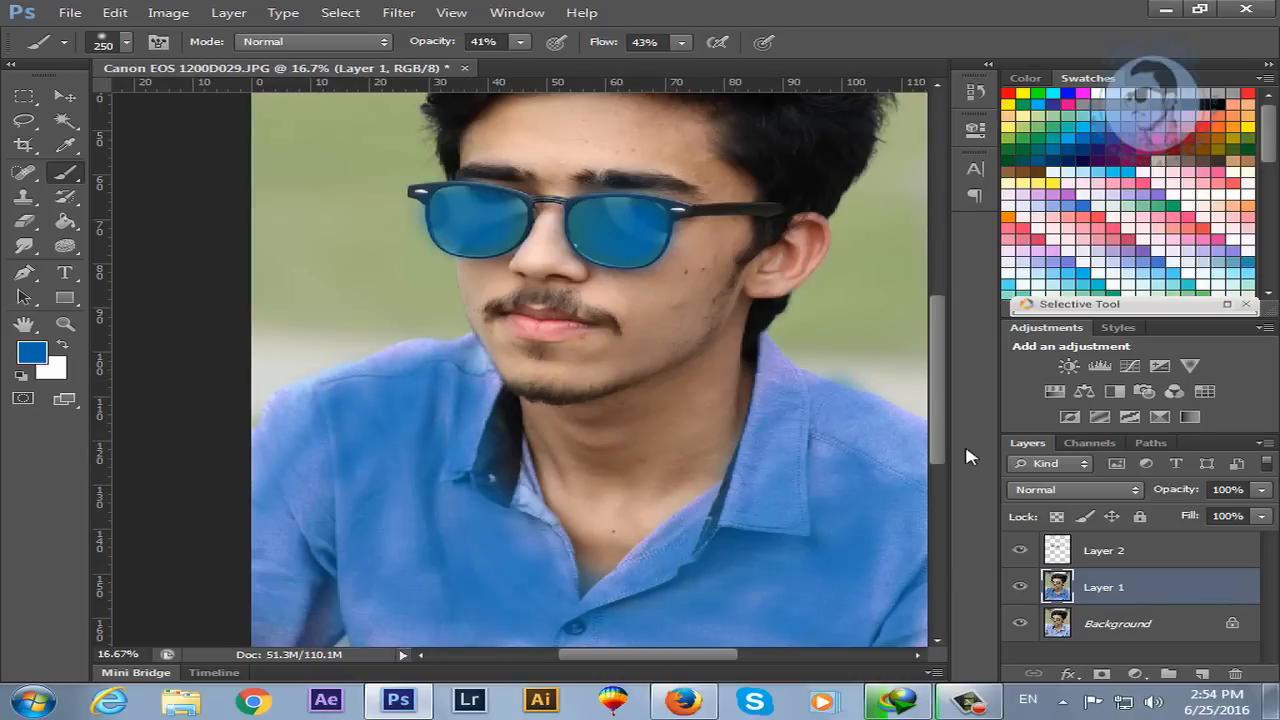
pyautogui.moveTo(932, 427); pyautogui.dragTo(938, 484)
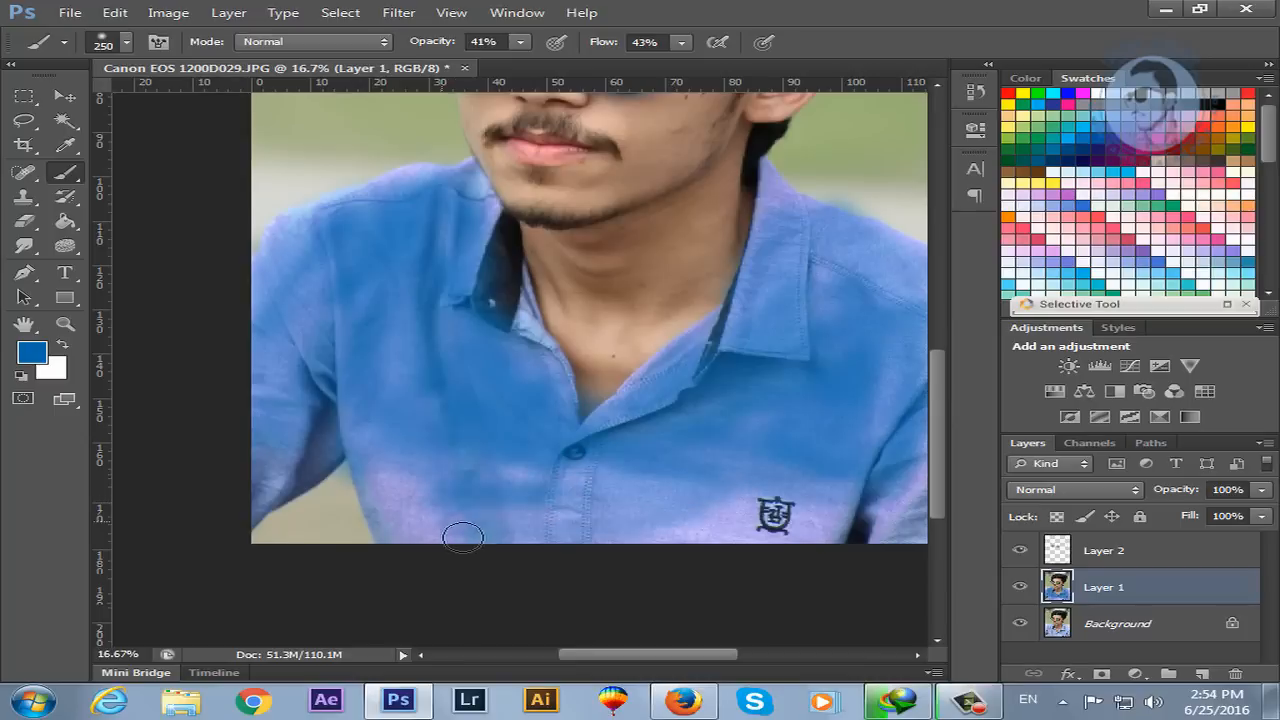
pyautogui.moveTo(608, 560)
pyautogui.mouseDown()
pyautogui.moveTo(805, 541)
pyautogui.moveTo(428, 500)
pyautogui.moveTo(524, 533)
pyautogui.moveTo(412, 451)
pyautogui.moveTo(433, 542)
pyautogui.moveTo(401, 455)
pyautogui.moveTo(775, 528)
pyautogui.moveTo(731, 547)
pyautogui.moveTo(832, 551)
pyautogui.moveTo(914, 468)
pyautogui.moveTo(928, 561)
pyautogui.moveTo(924, 502)
pyautogui.moveTo(897, 428)
pyautogui.moveTo(579, 542)
pyautogui.moveTo(641, 433)
pyautogui.moveTo(421, 459)
pyautogui.moveTo(253, 422)
pyautogui.moveTo(409, 341)
pyautogui.mouseUp()
# - Darken the hair on Layer 1 with the Burn tool, covering it from the fringe to the back of the head
pyautogui.moveTo(942, 430); pyautogui.dragTo(937, 310)
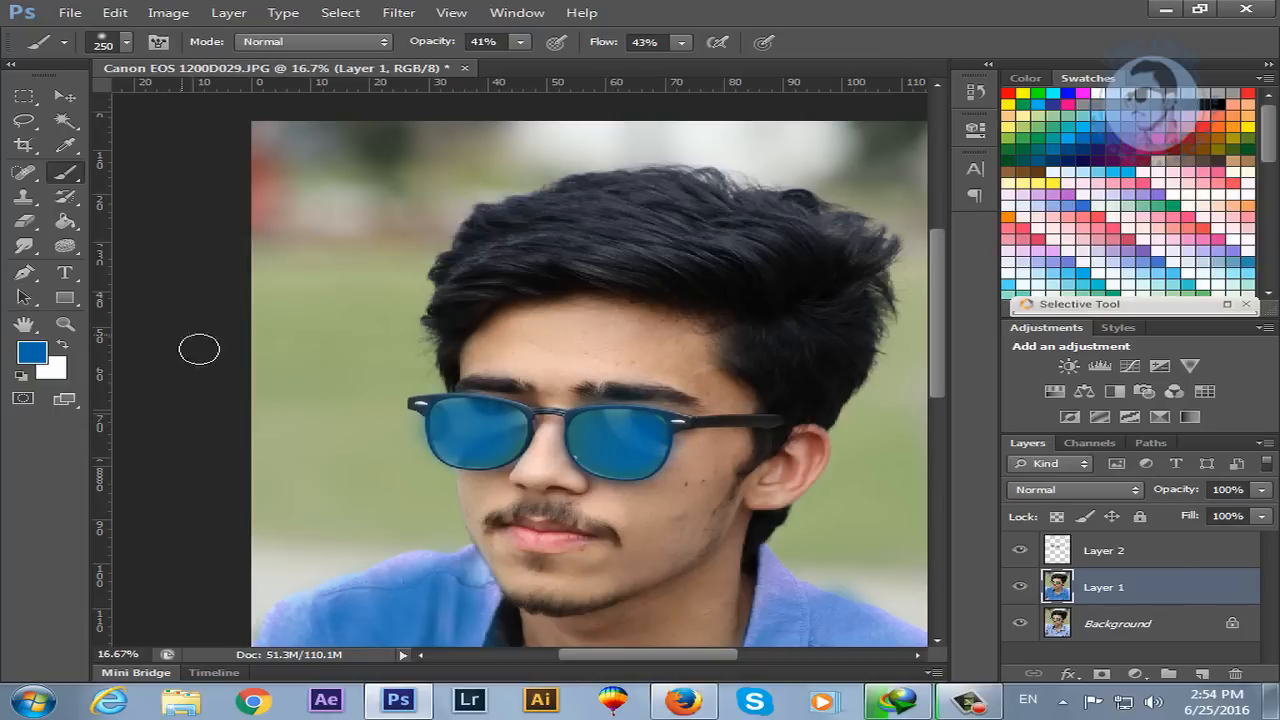
pyautogui.click(64, 247)
pyautogui.click(160, 260)
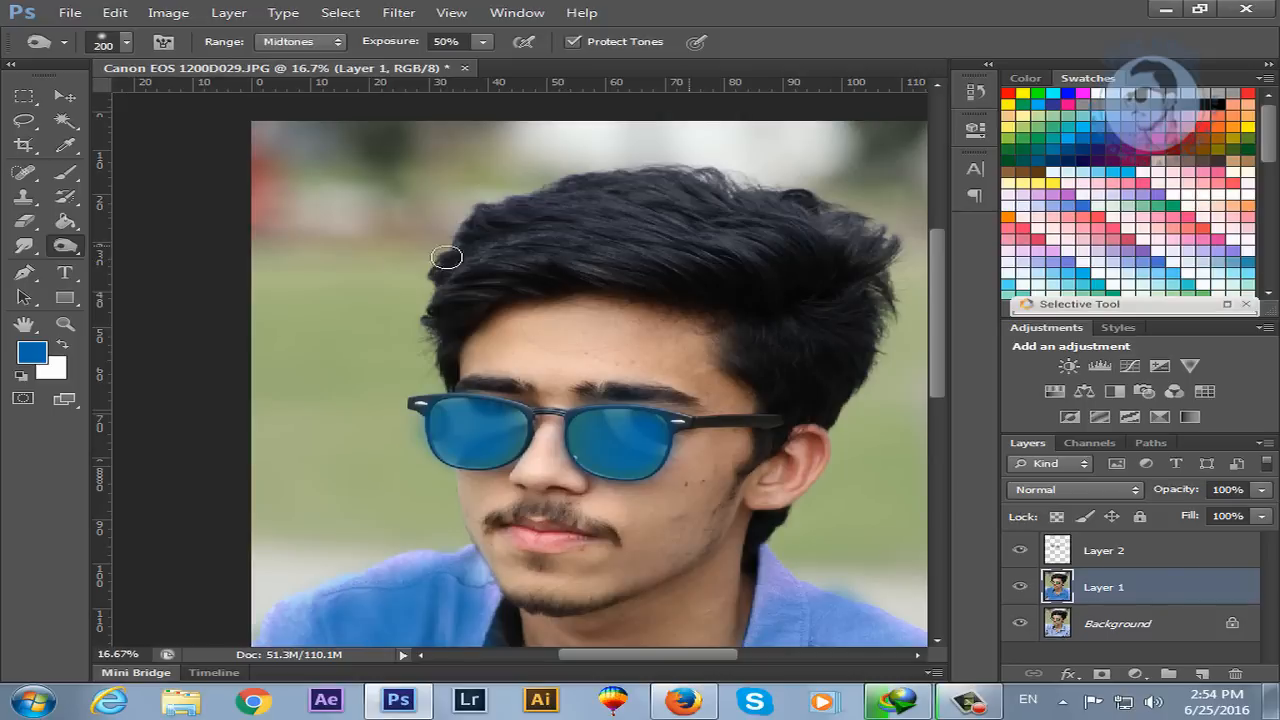
pyautogui.moveTo(467, 246)
pyautogui.mouseDown()
pyautogui.moveTo(571, 240)
pyautogui.moveTo(780, 320)
pyautogui.moveTo(732, 245)
pyautogui.mouseUp()
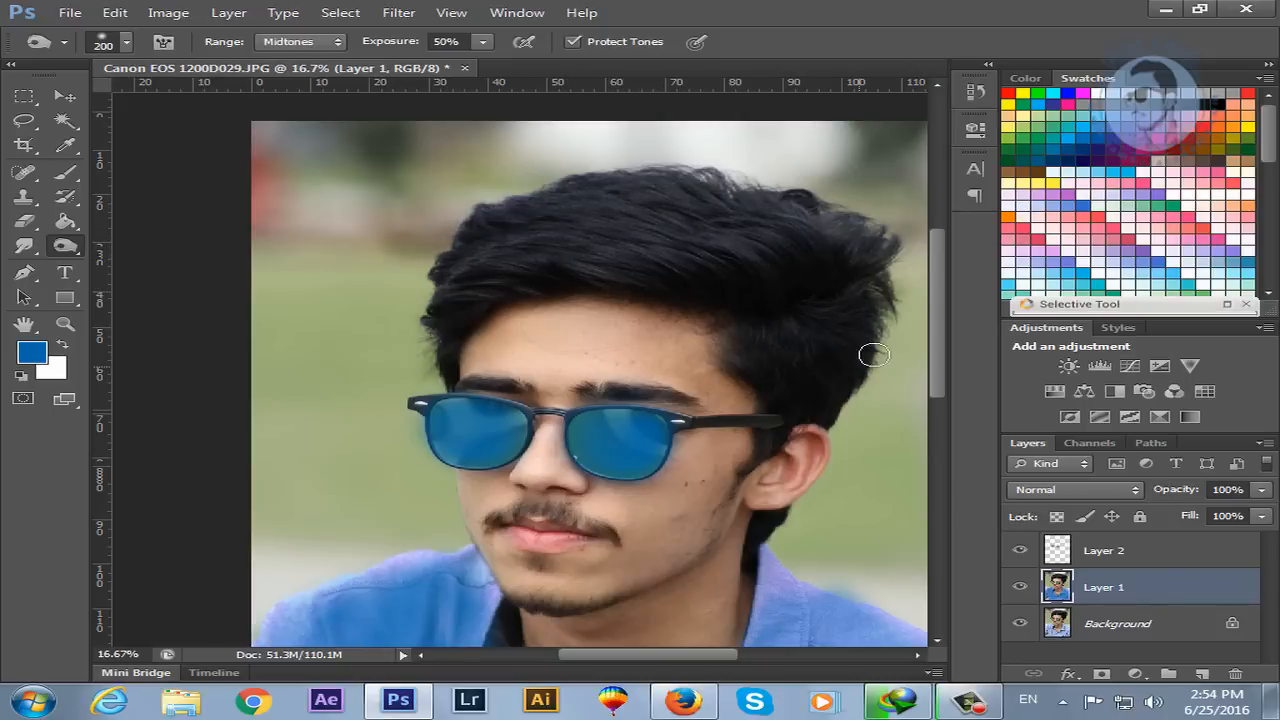
pyautogui.moveTo(873, 355)
pyautogui.mouseDown()
pyautogui.moveTo(660, 214)
pyautogui.moveTo(670, 206)
pyautogui.mouseUp()
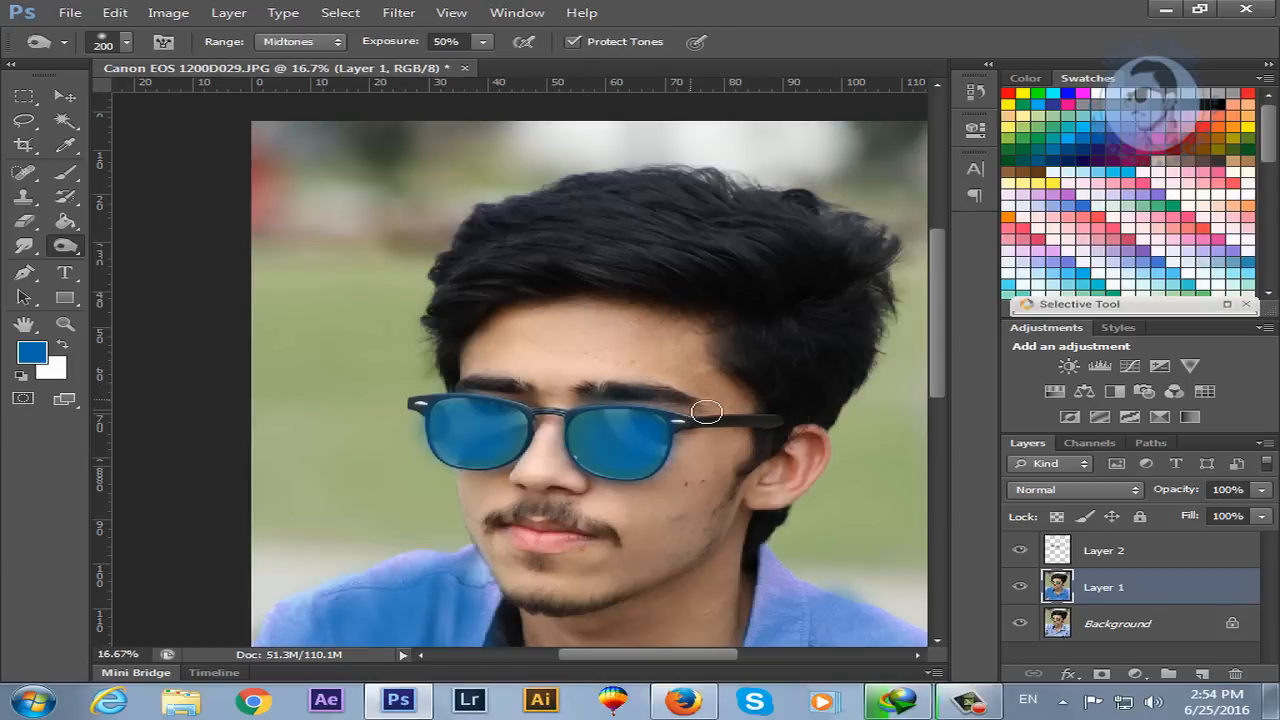
pyautogui.moveTo(524, 289)
pyautogui.mouseDown()
pyautogui.moveTo(506, 236)
pyautogui.moveTo(467, 301)
pyautogui.moveTo(833, 287)
pyautogui.moveTo(570, 241)
pyautogui.moveTo(826, 227)
pyautogui.moveTo(750, 274)
pyautogui.moveTo(669, 261)
pyautogui.moveTo(776, 374)
pyautogui.moveTo(895, 257)
pyautogui.moveTo(885, 376)
pyautogui.moveTo(899, 346)
pyautogui.moveTo(883, 380)
pyautogui.mouseUp()
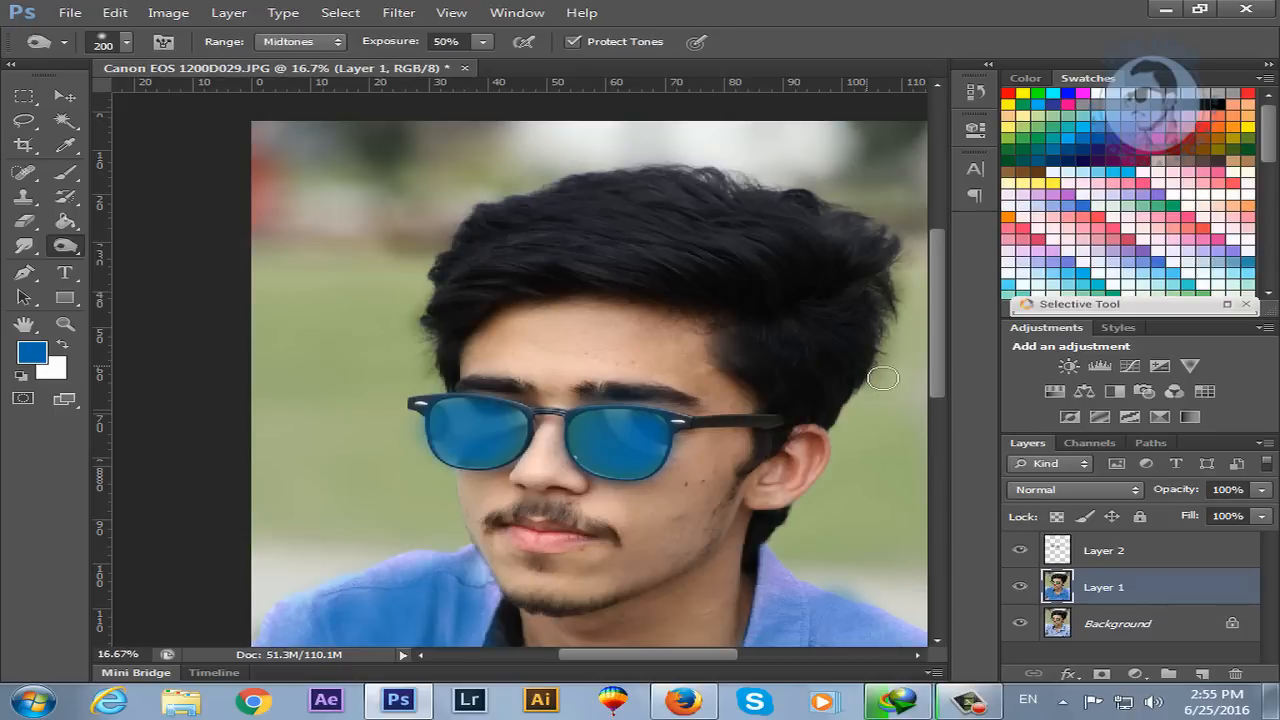